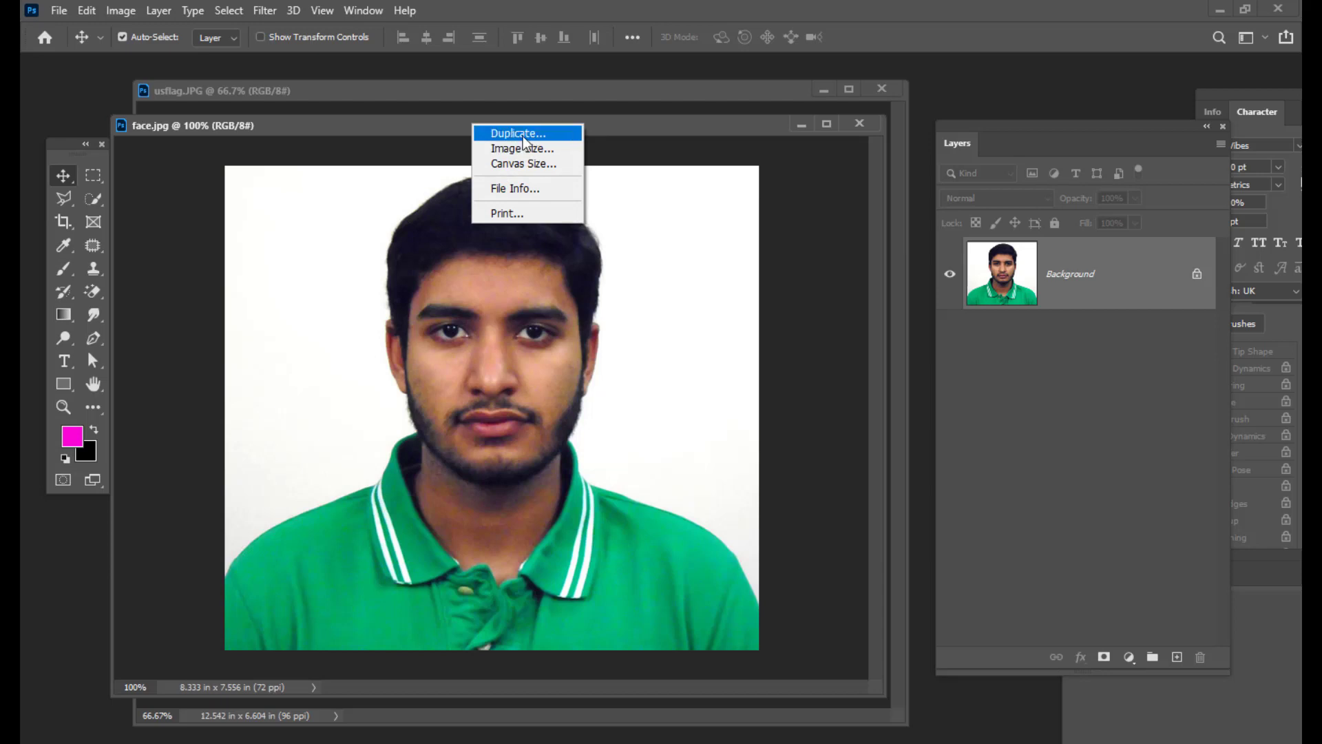
- Duplicate the face.jpg image under the name "duplicate"
click(521, 134)
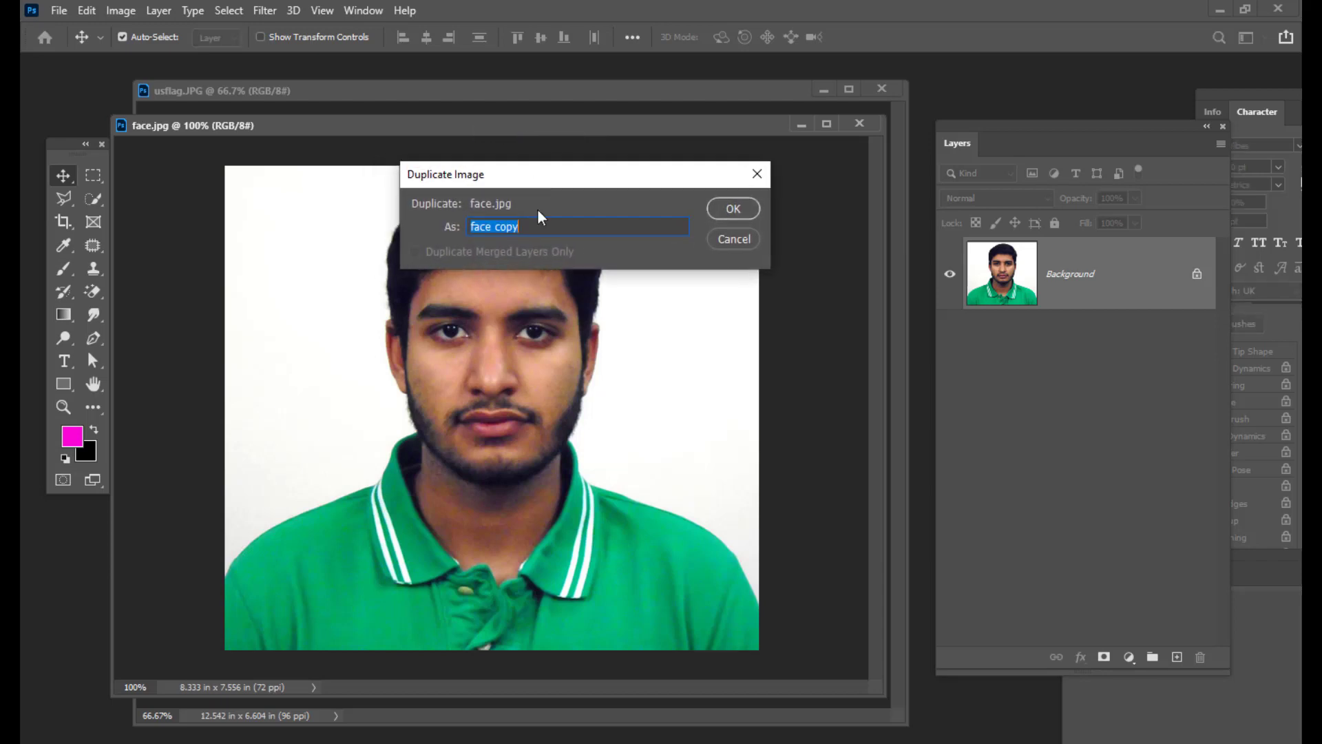
drag(516, 179, 522, 172)
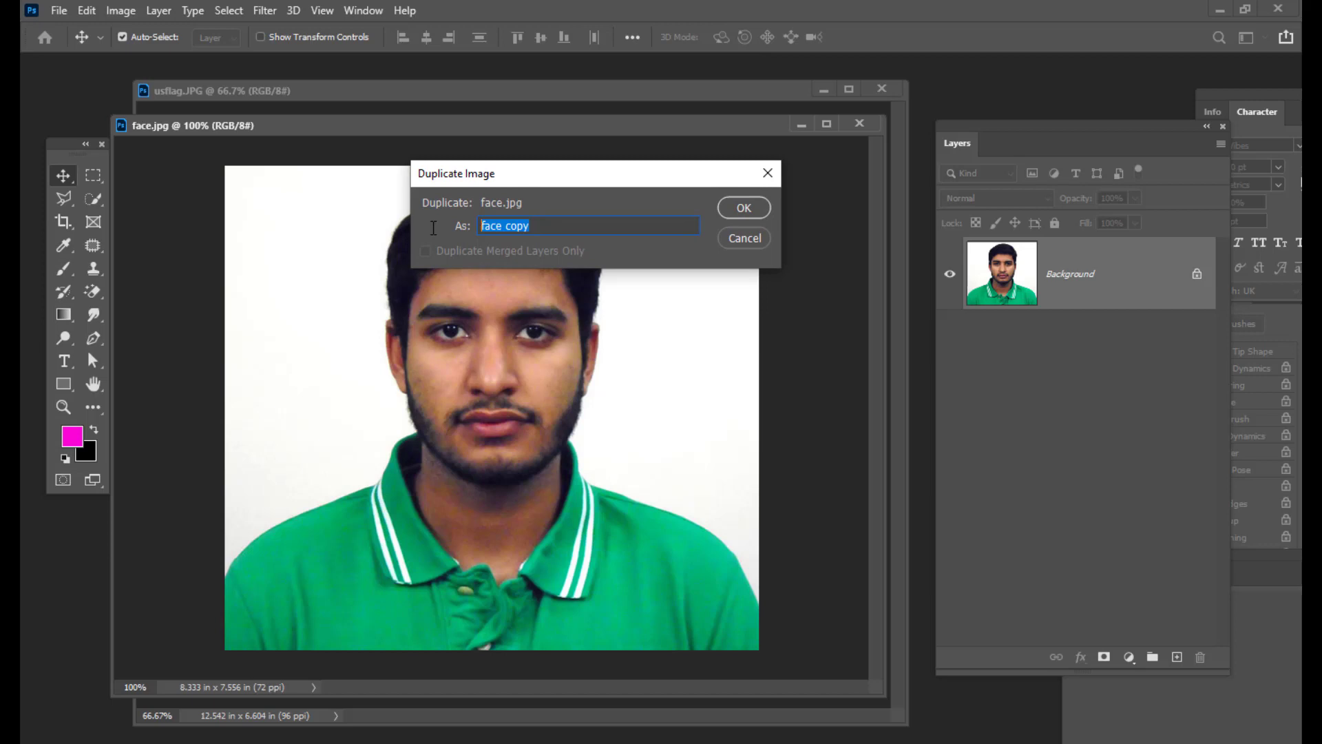
text(duplicate)
drag(536, 179, 517, 180)
click(729, 210)
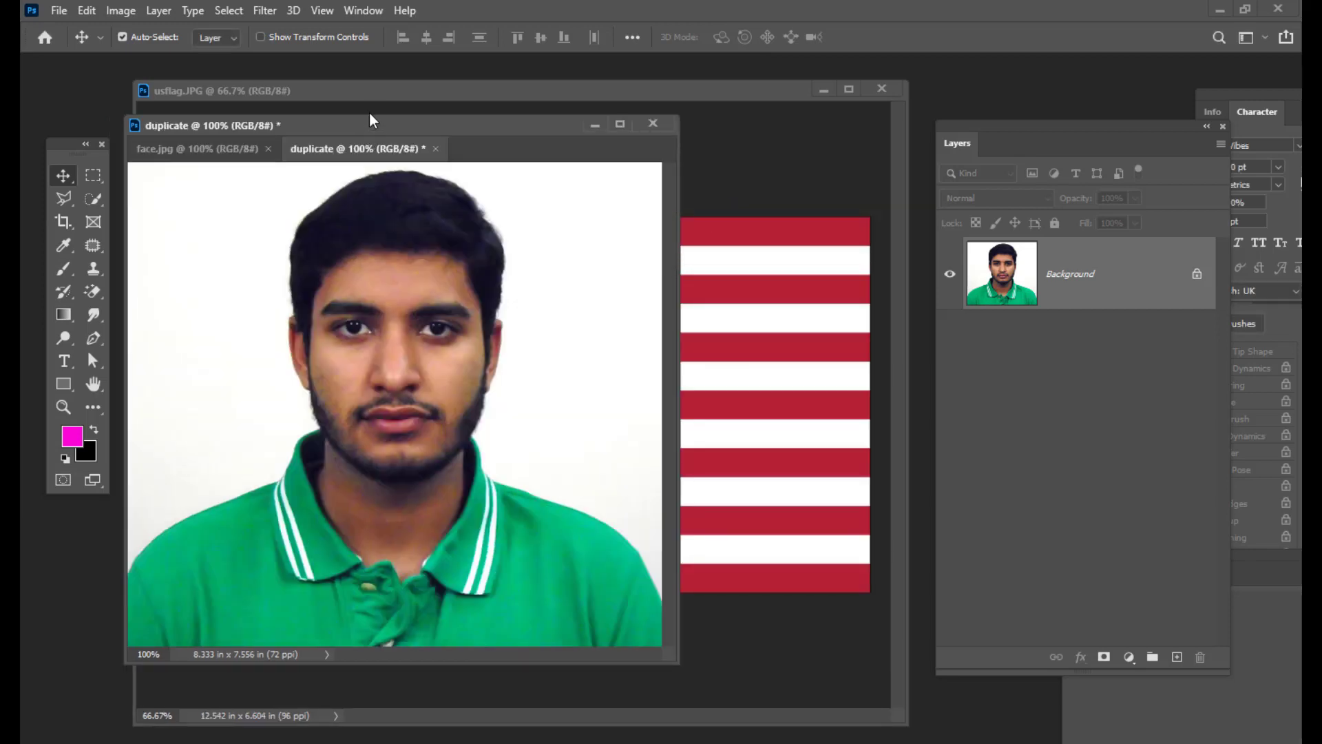
- Separate the duplicate image into its own enlarged floating window and place the Layers panel beside it
drag(369, 112, 481, 135)
drag(772, 644, 938, 649)
drag(569, 138, 496, 126)
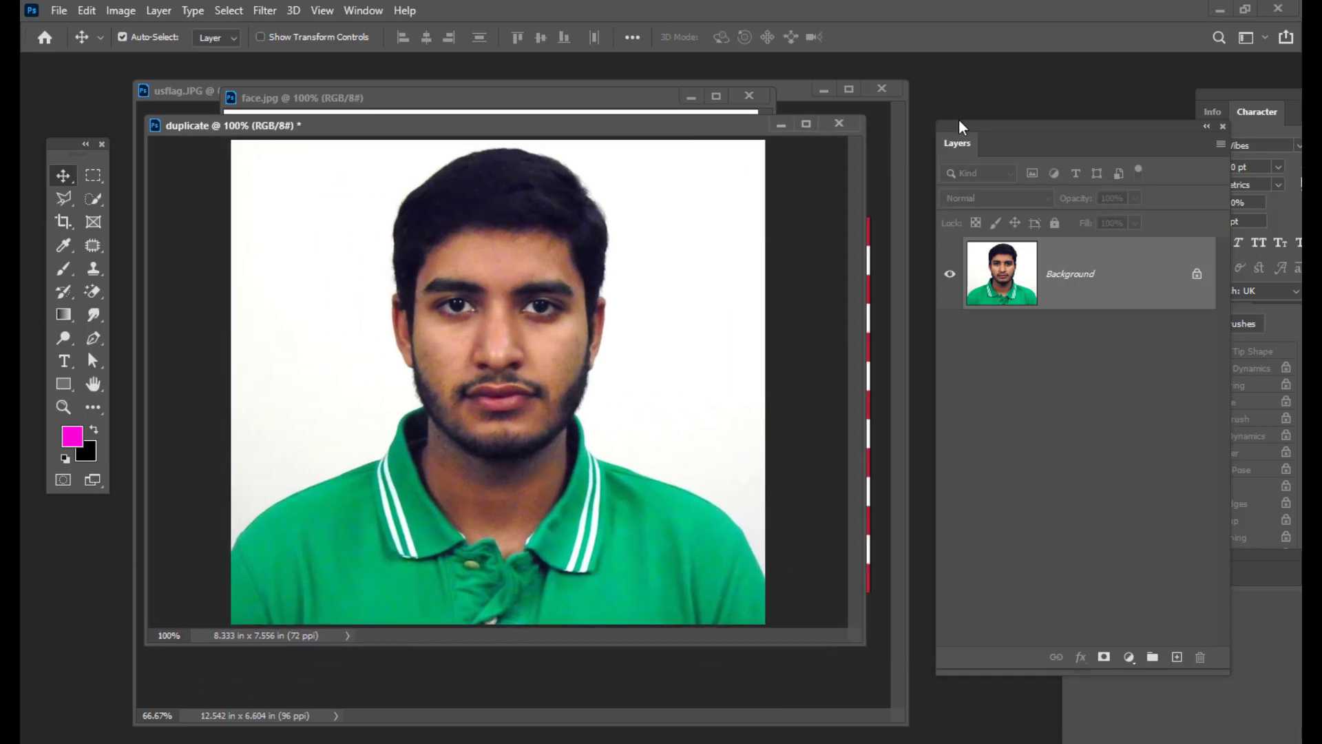
drag(959, 121, 884, 69)
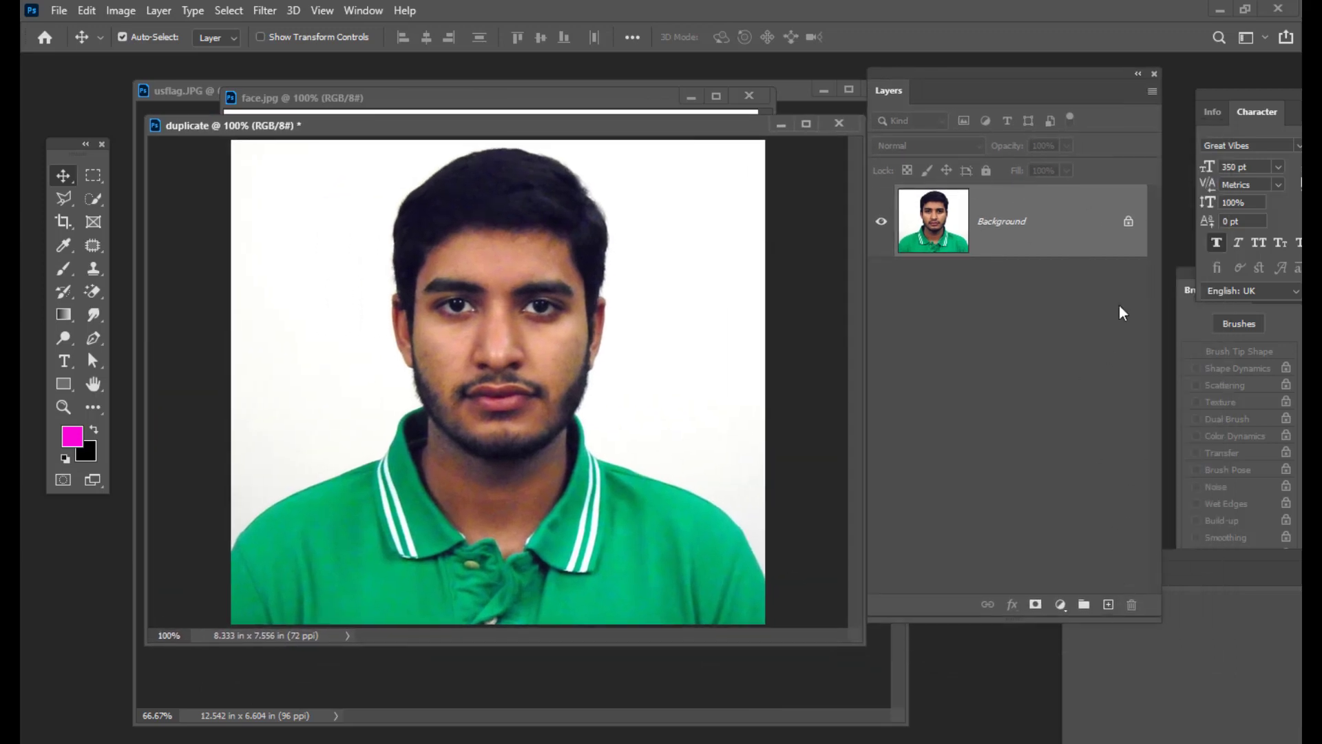
- Add a Black & White adjustment layer with the Default preset to the duplicate image and close its properties
click(1060, 604)
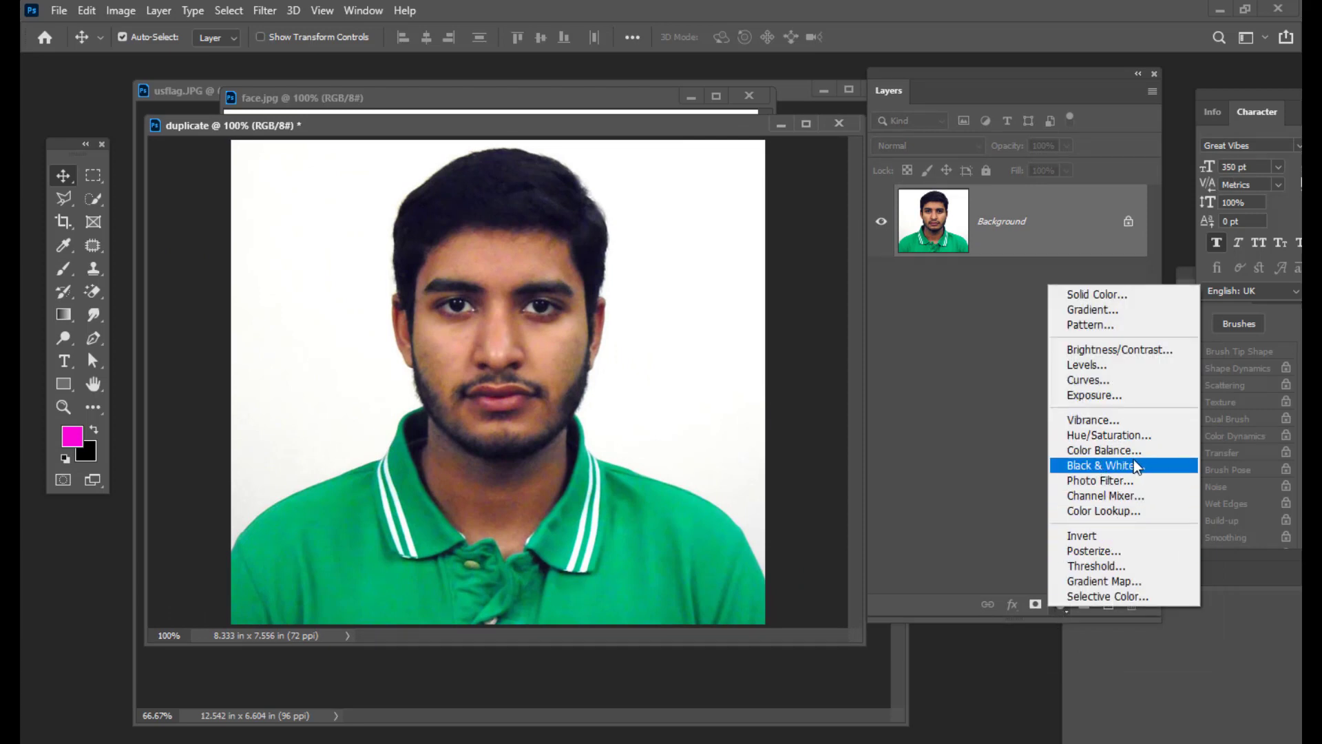
click(1114, 467)
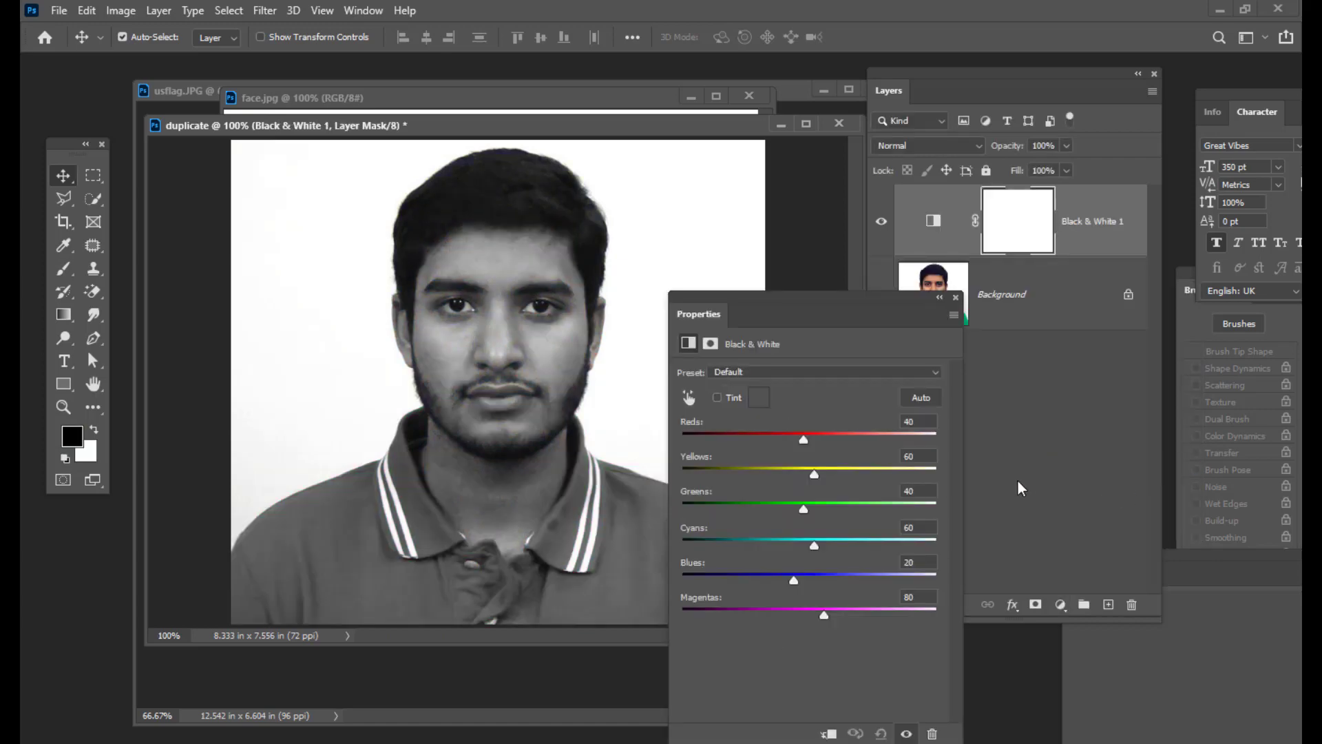
drag(776, 294, 910, 166)
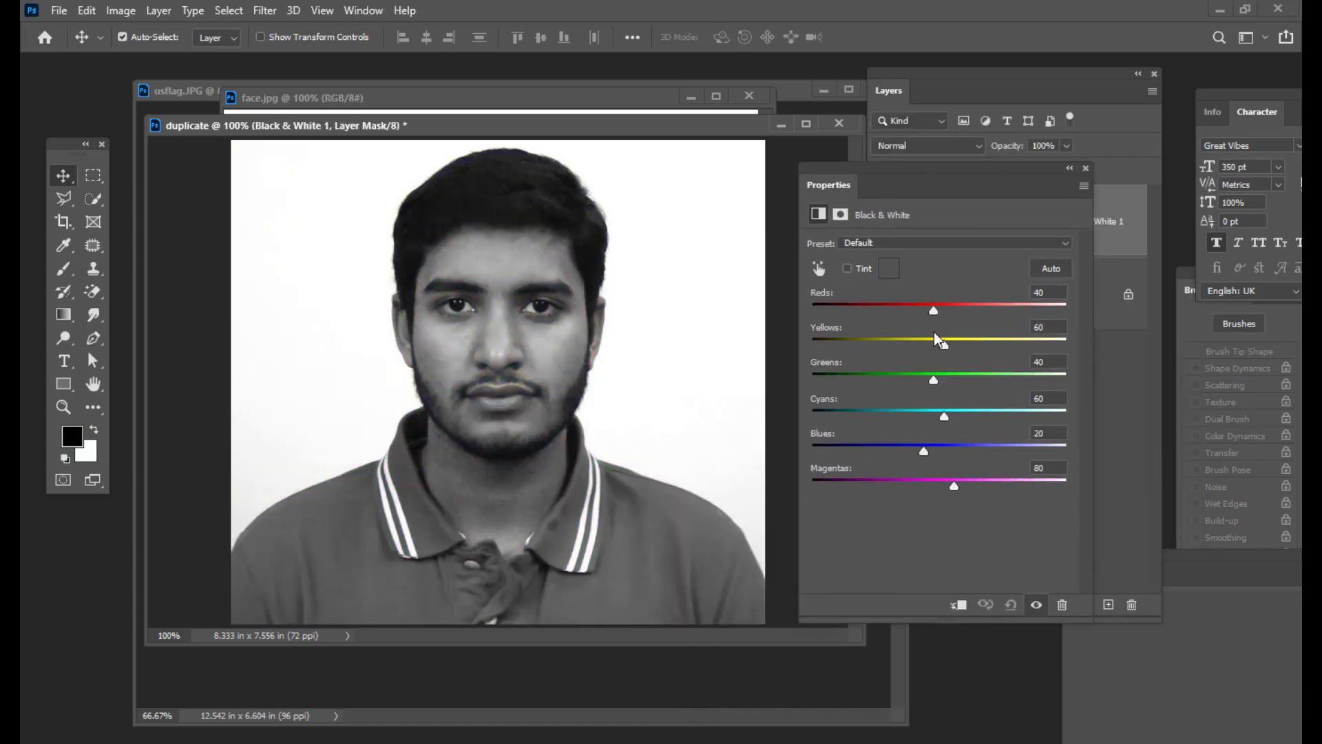
drag(830, 167, 714, 172)
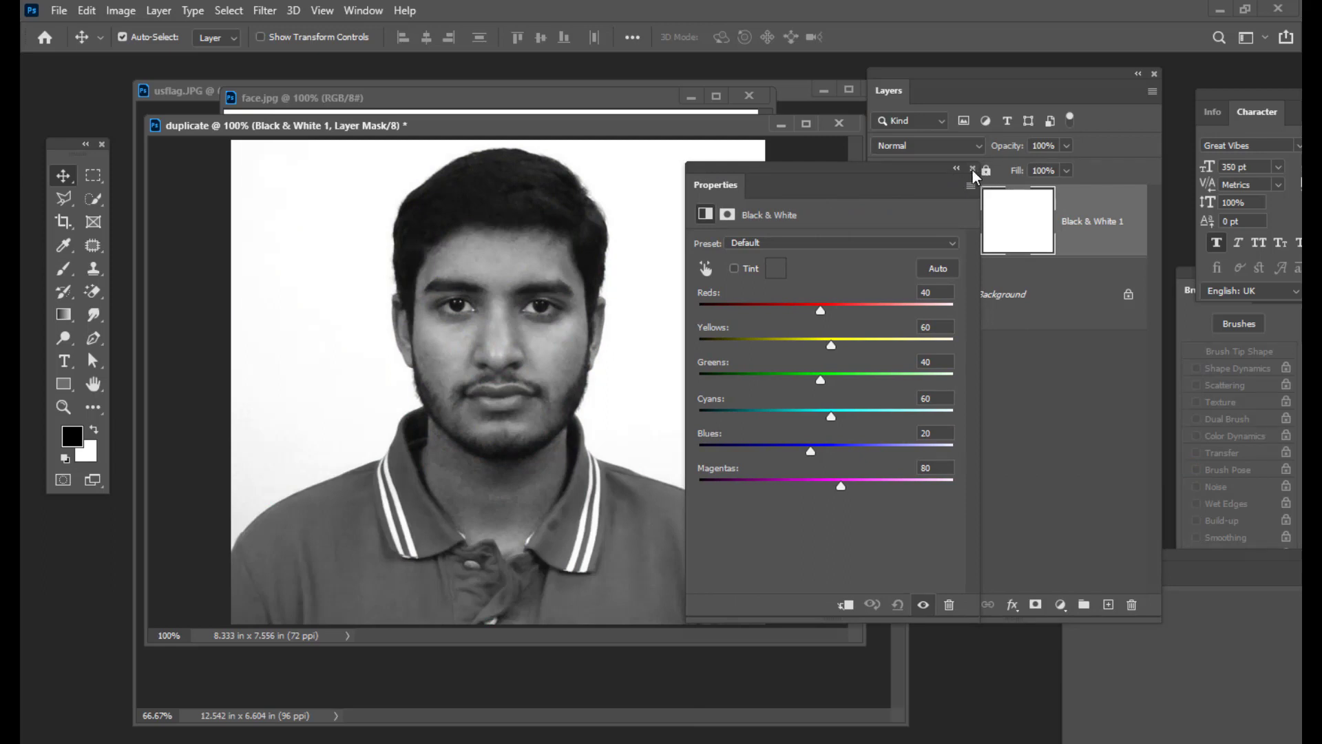
click(970, 168)
drag(496, 127, 497, 128)
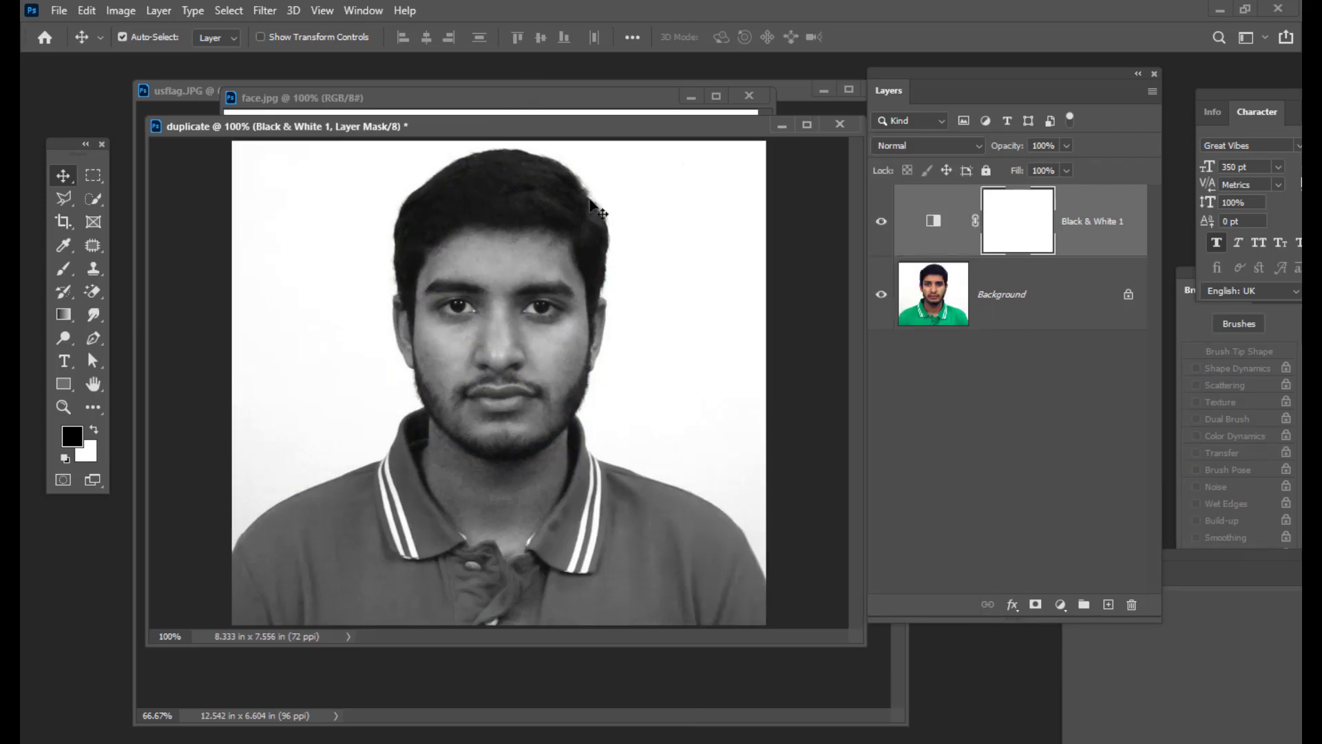
- Unlock the Background layer of the duplicate image so it becomes a regular layer
click(1016, 306)
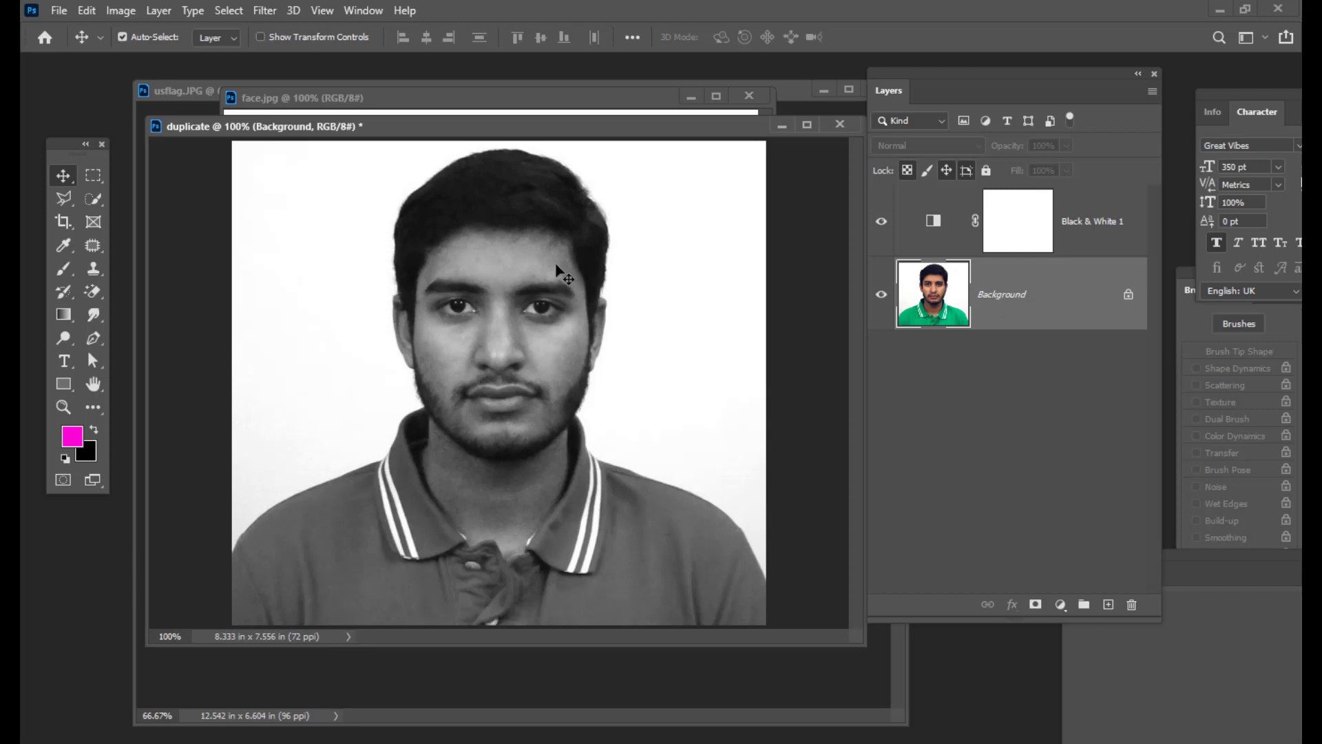
click(1128, 294)
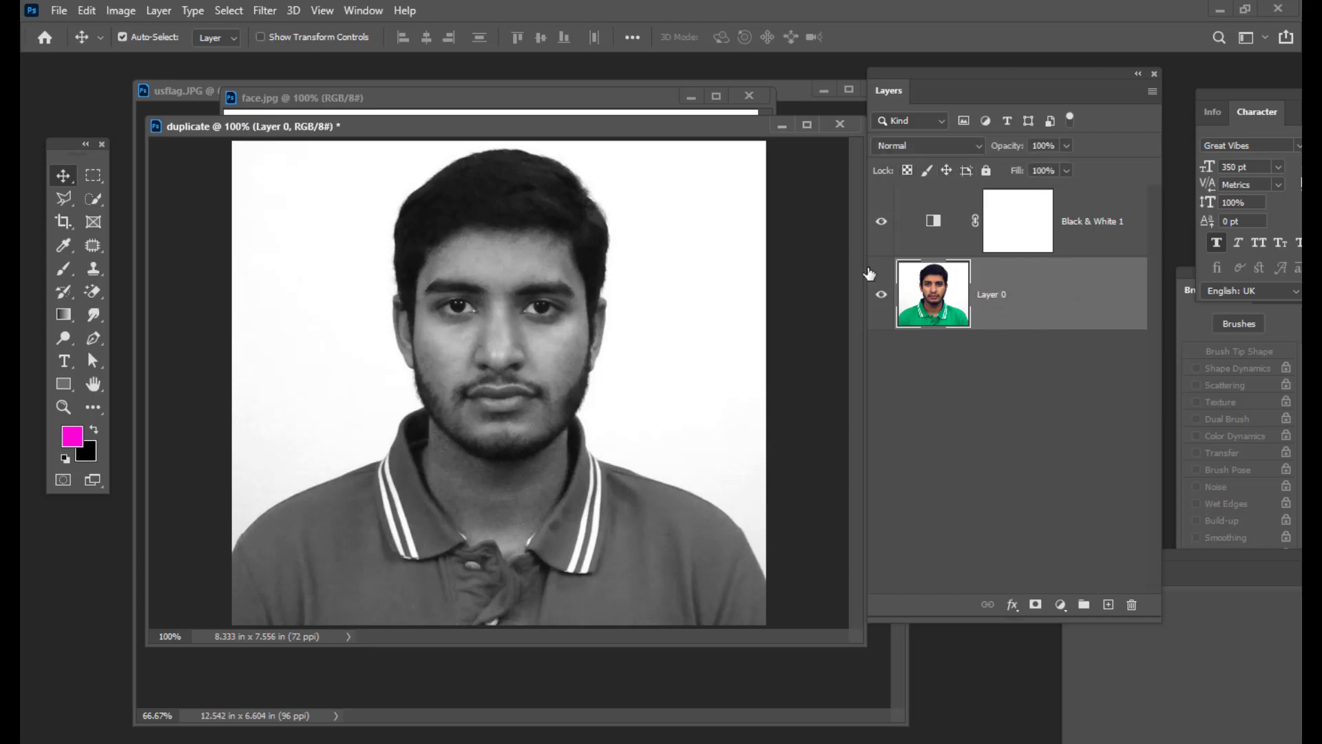
drag(468, 130, 472, 128)
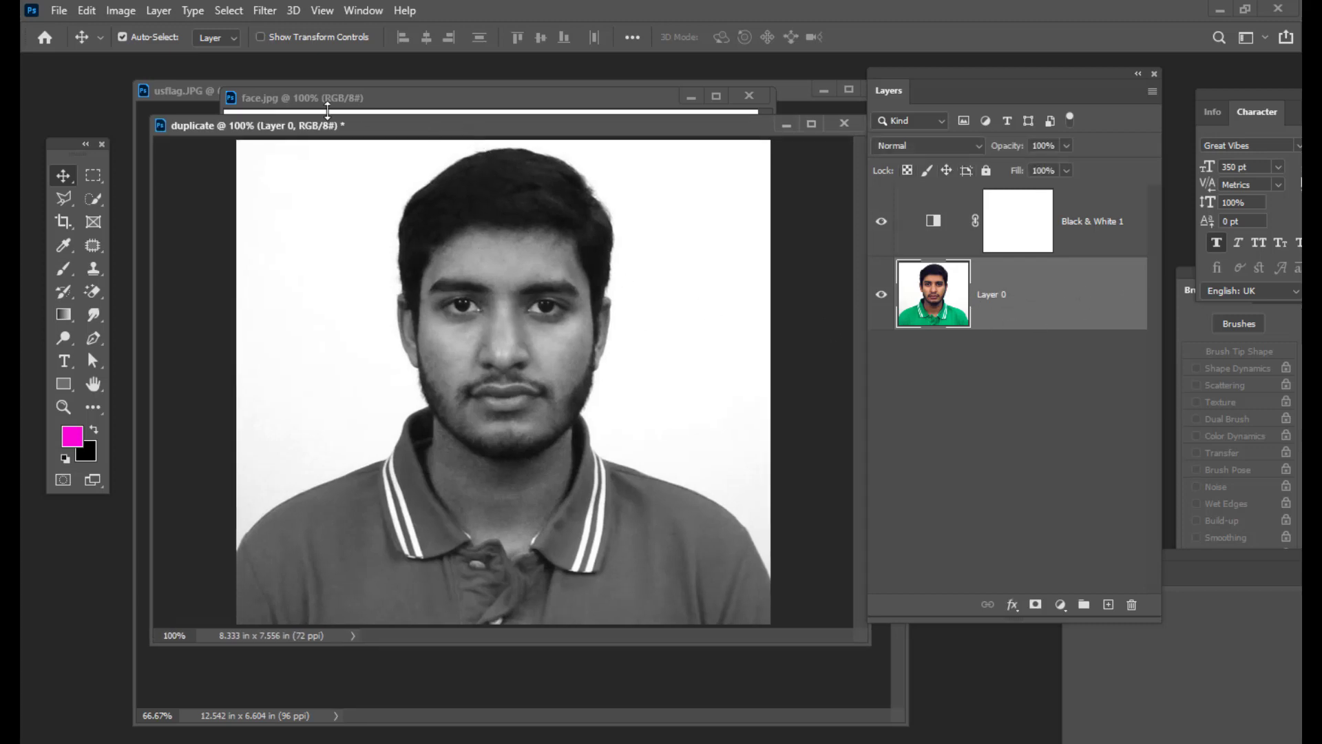
- Apply a Gaussian Blur with a 1.0 pixel radius to the duplicate's photo layer, and select the Black & White adjustment layer
click(261, 11)
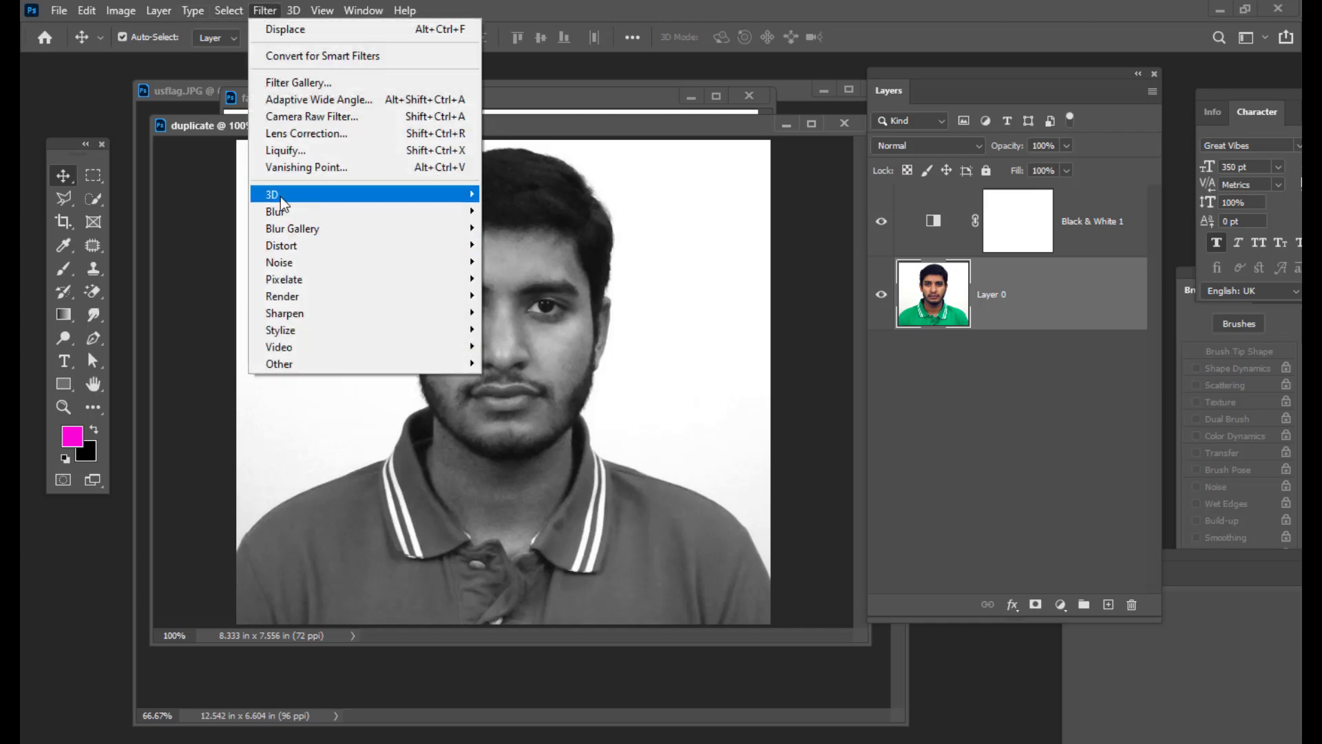
mouse_move(293, 212)
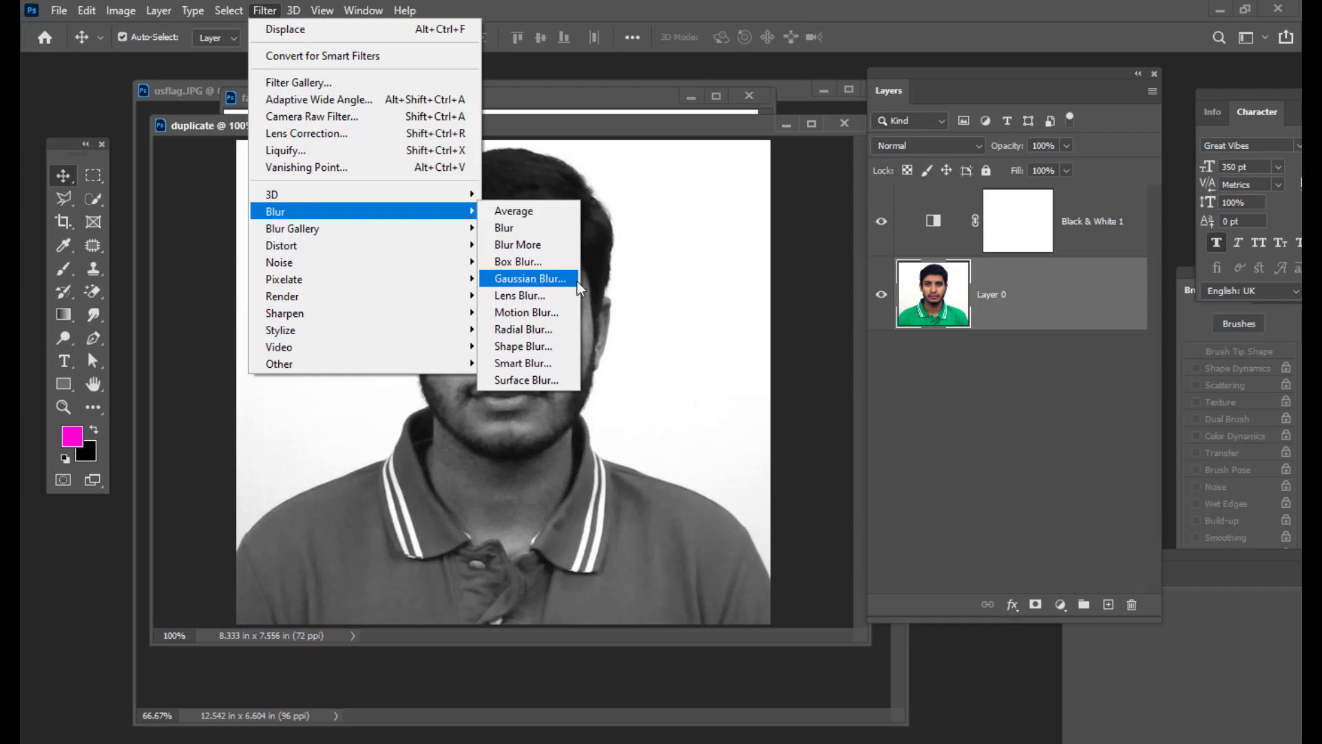
click(555, 281)
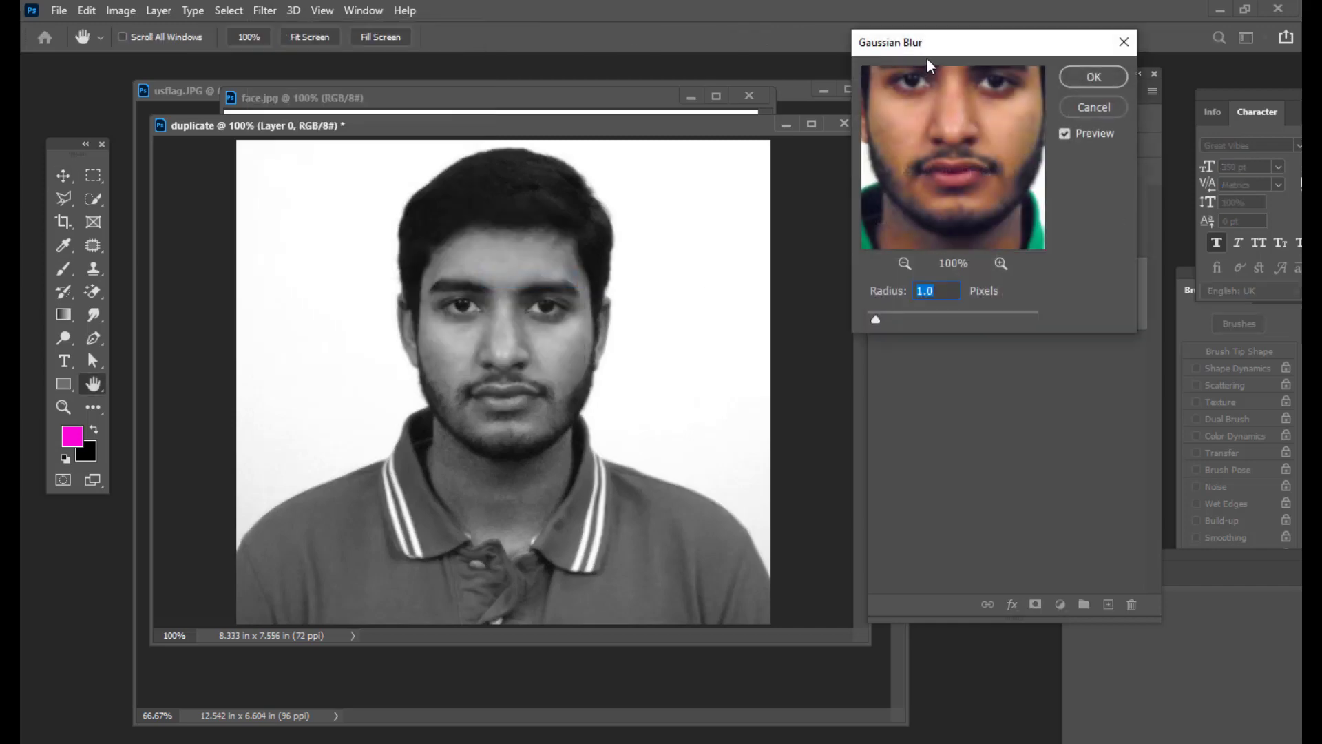
drag(927, 57, 906, 85)
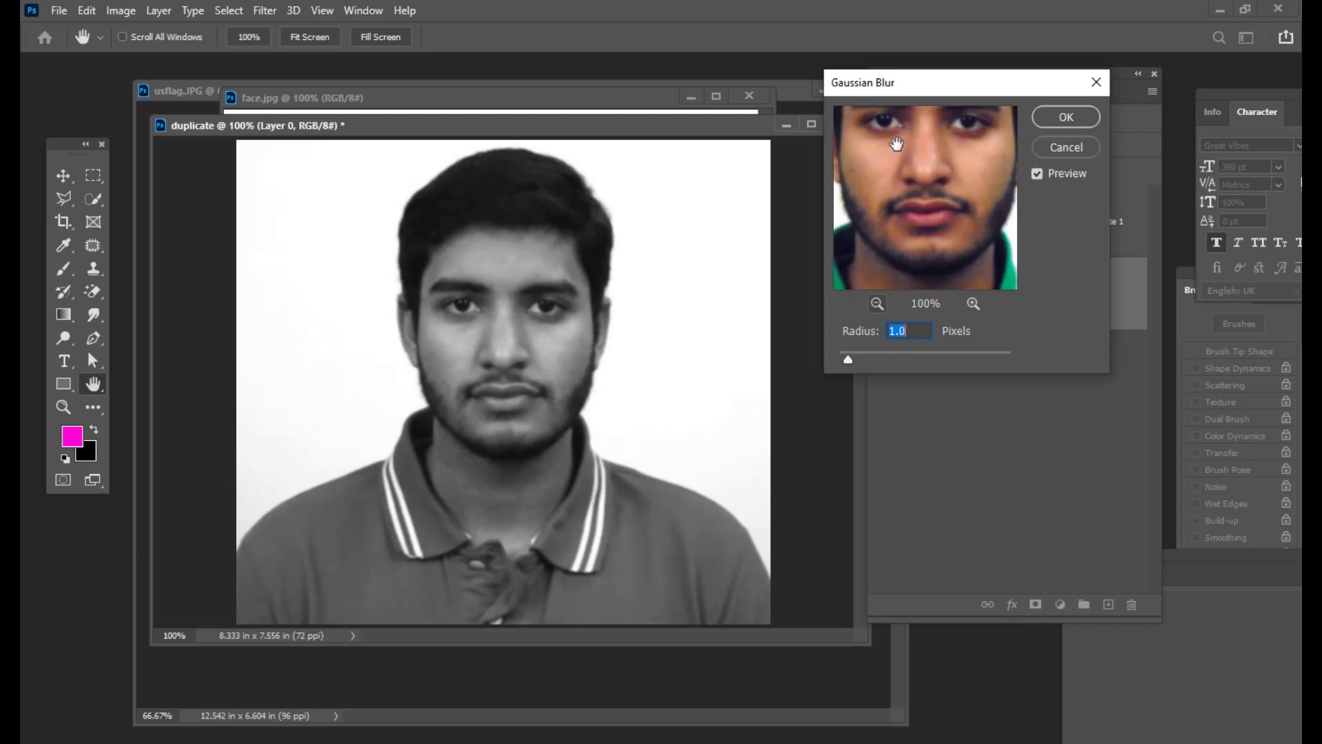
drag(919, 95, 847, 108)
click(992, 129)
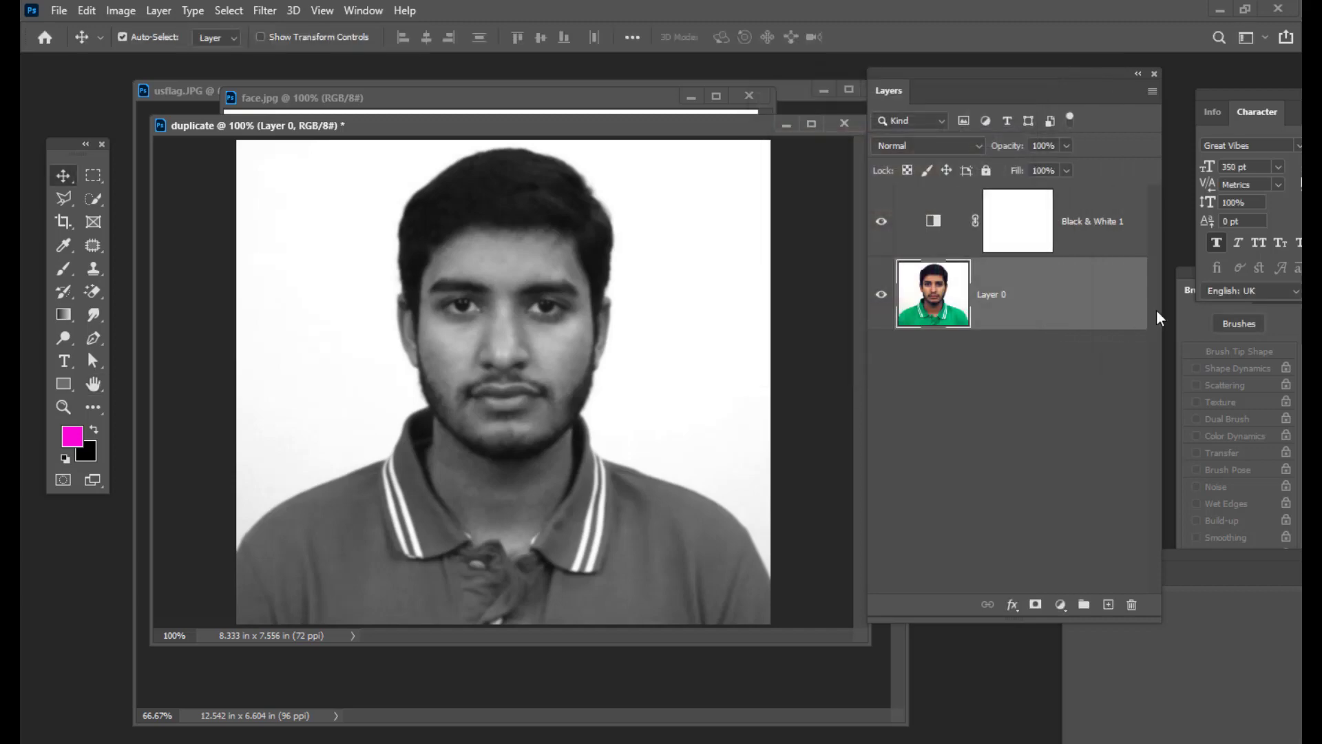
click(1129, 219)
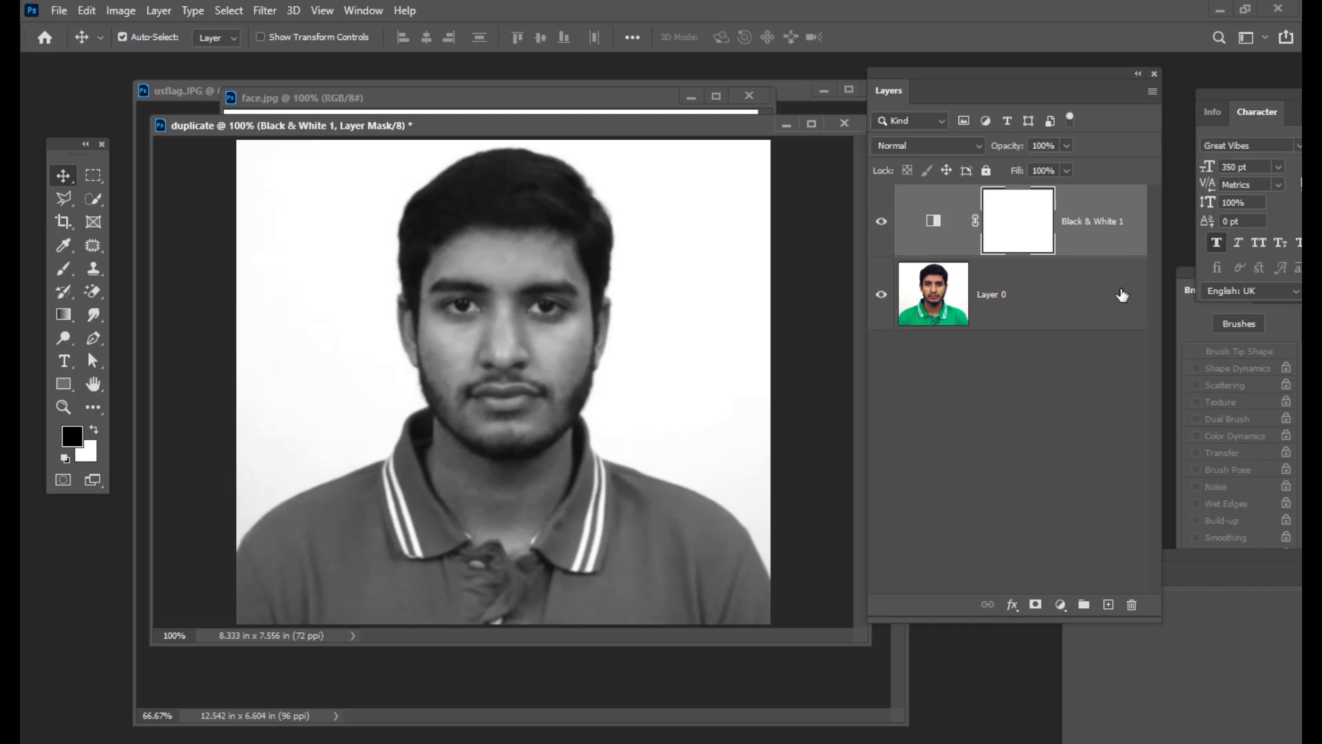
drag(333, 126, 337, 129)
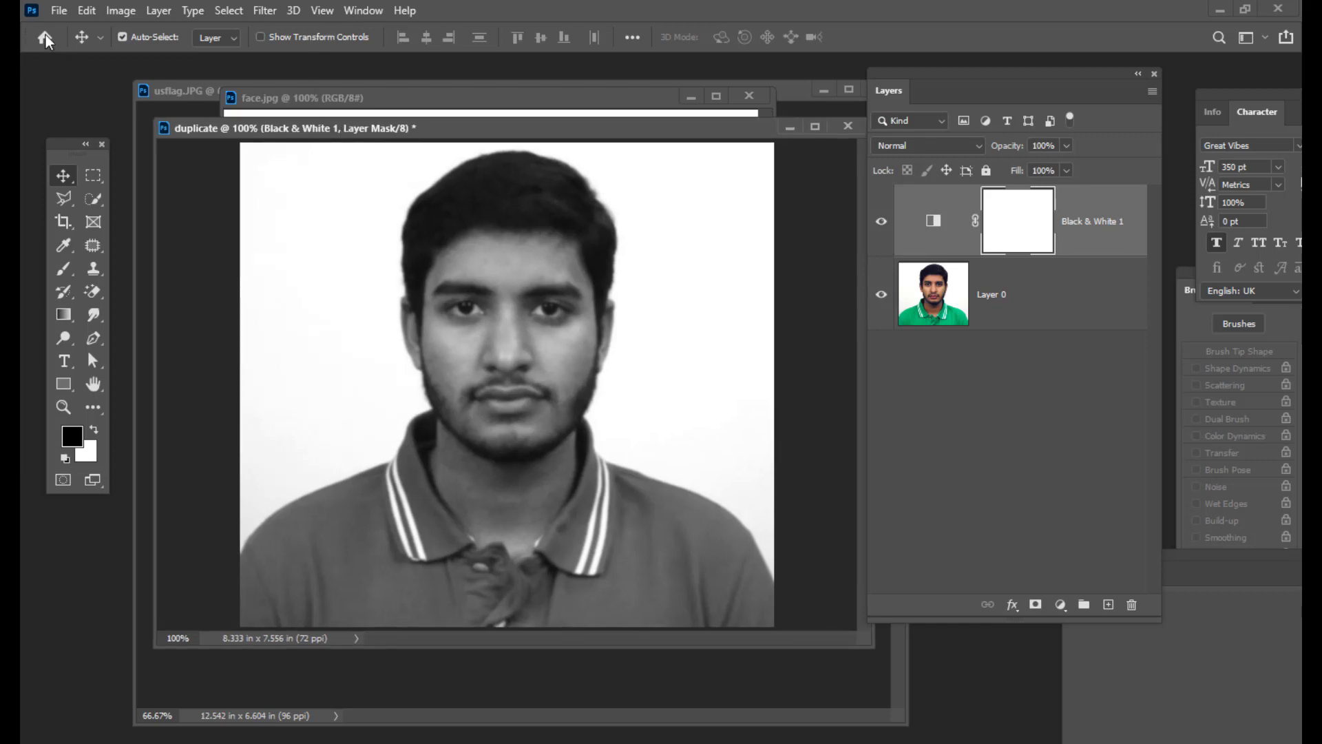
- Save the duplicate to the Desktop as "blackandwhiteimage" in Photoshop PSD format with layers kept
click(60, 19)
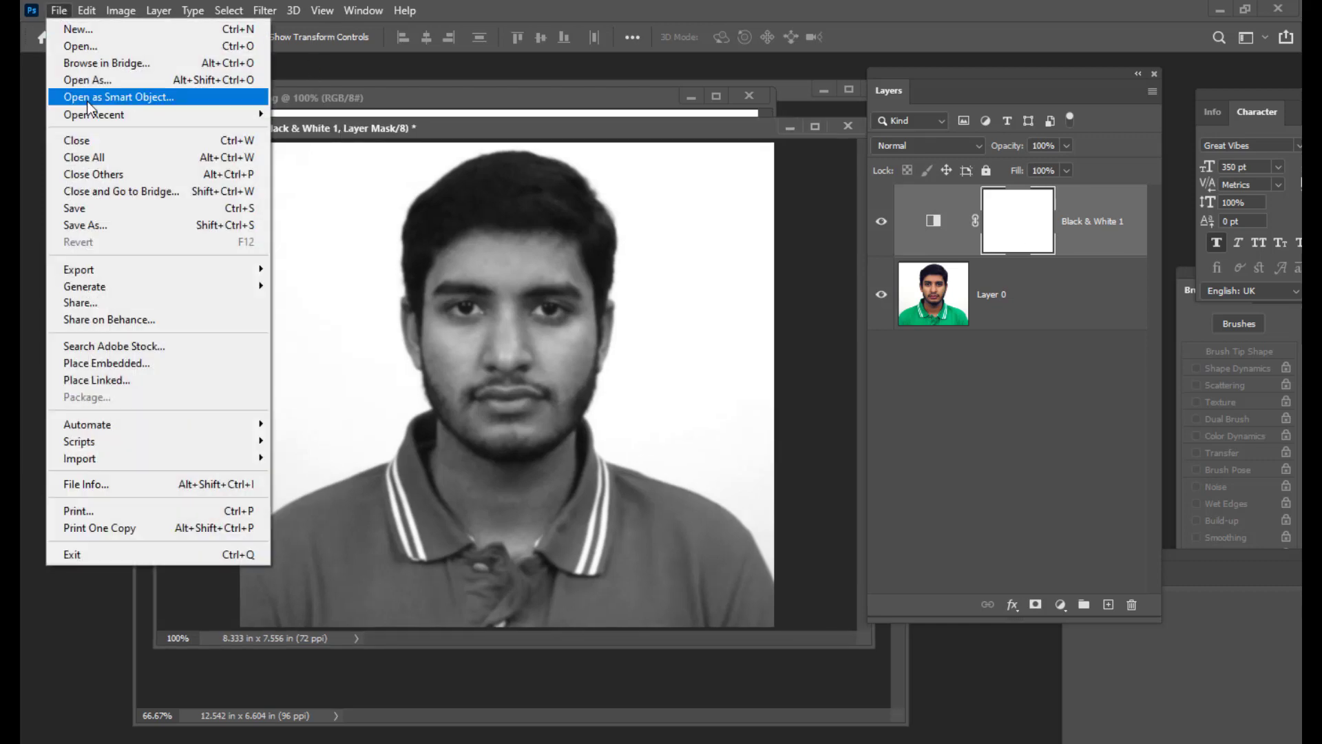
click(117, 225)
click(836, 478)
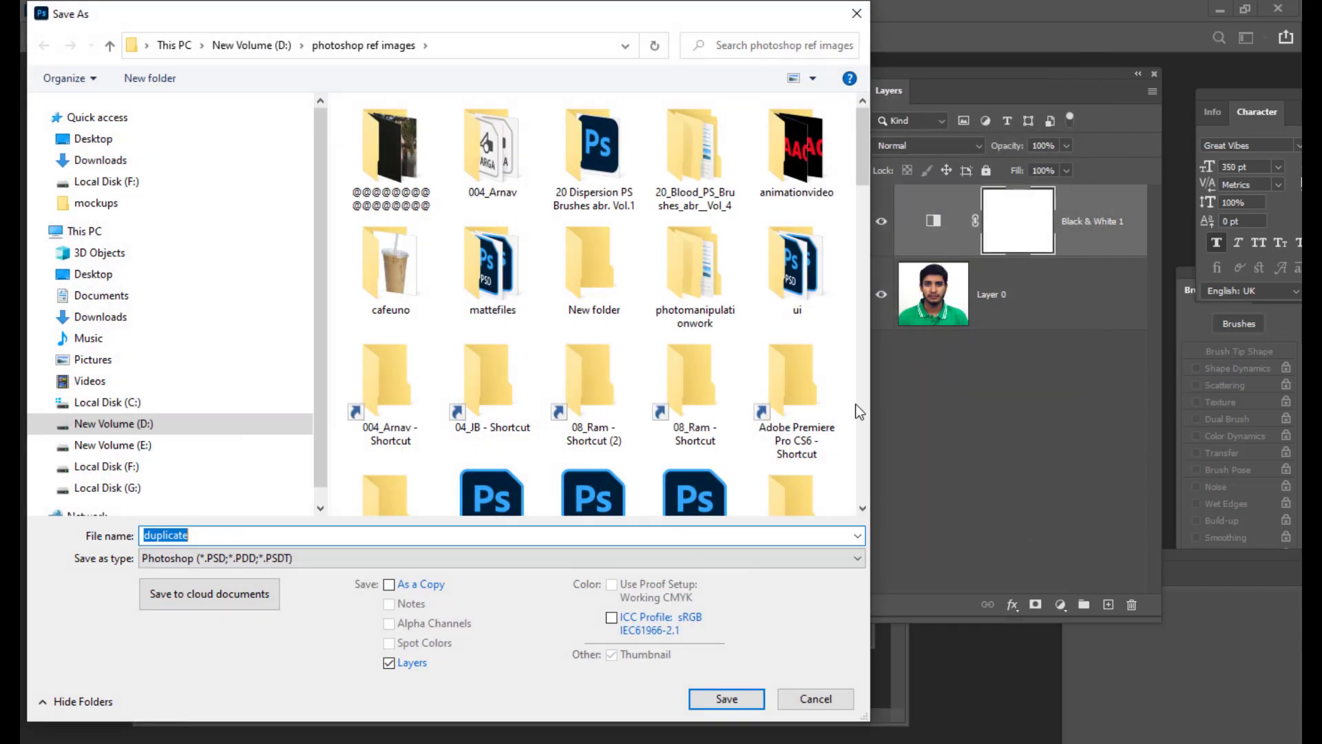
drag(229, 21, 353, 21)
click(206, 138)
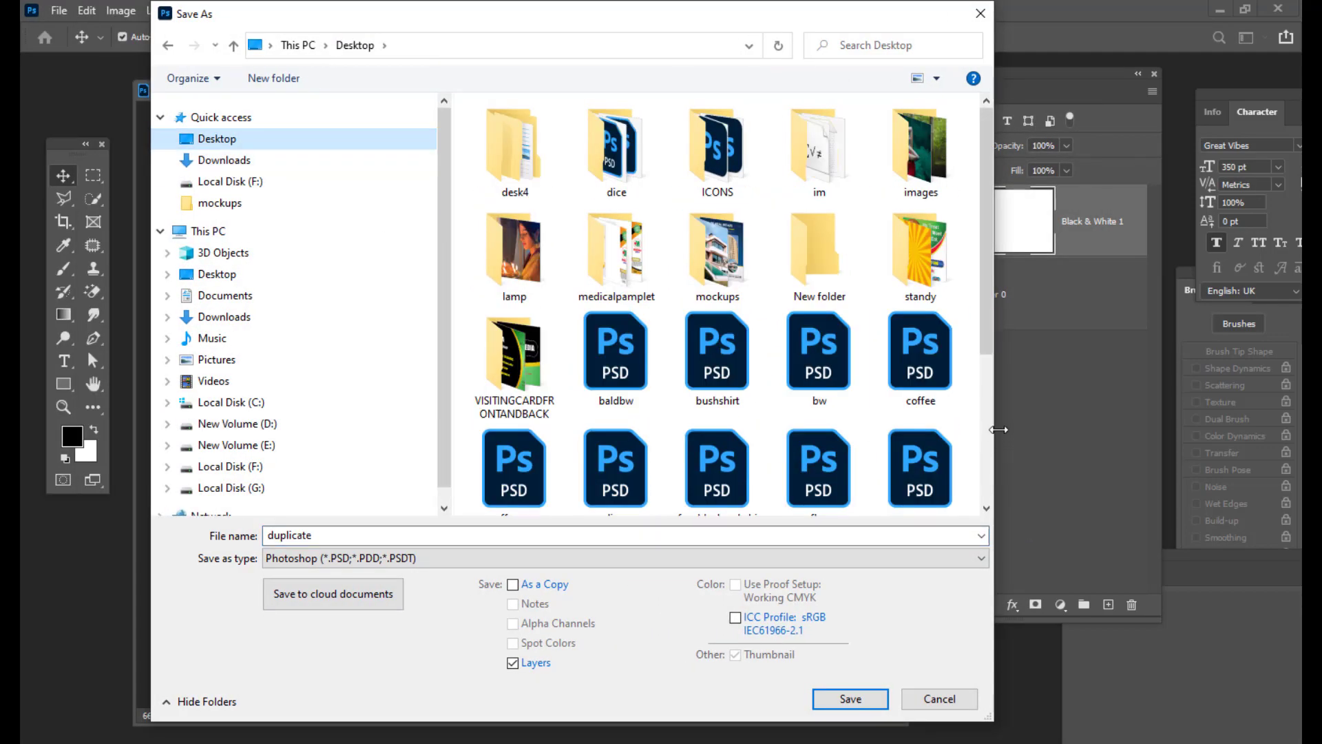
scroll(893, 328, down, 3)
double_click(365, 537)
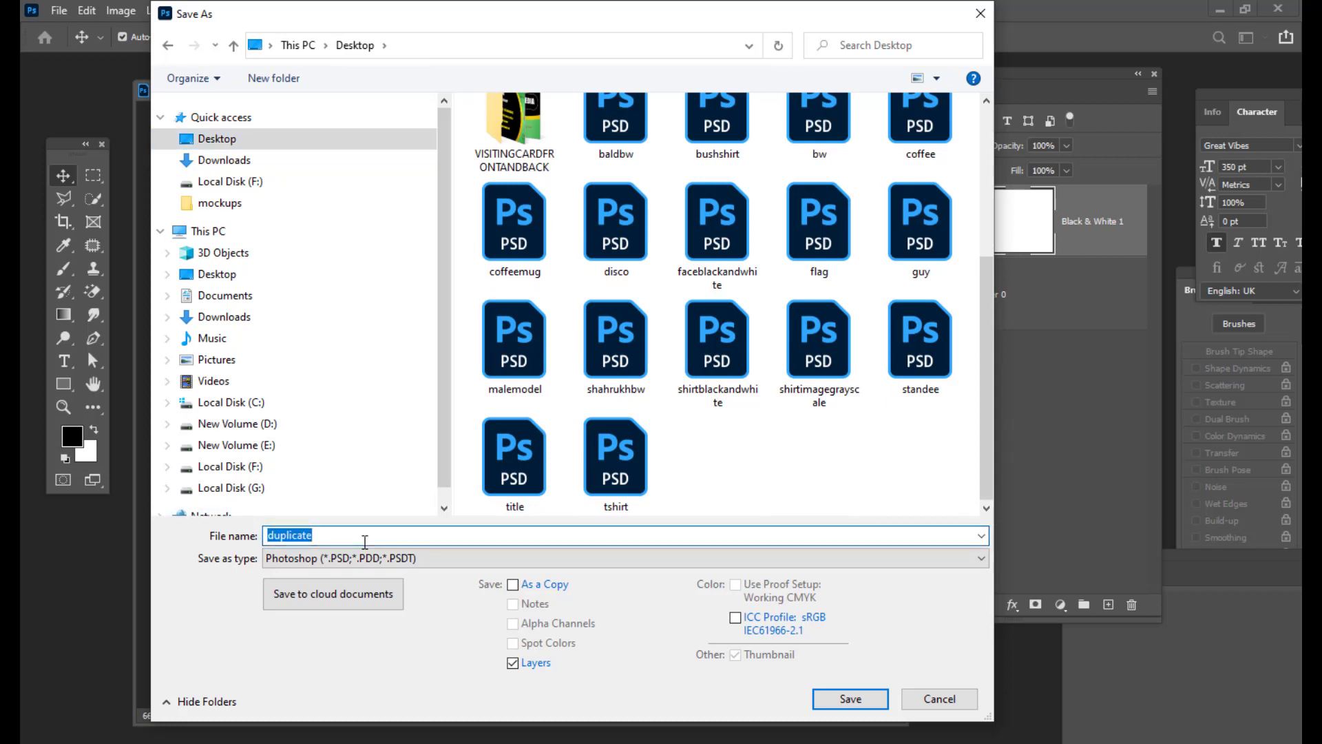
text(blackandwhiteimage)
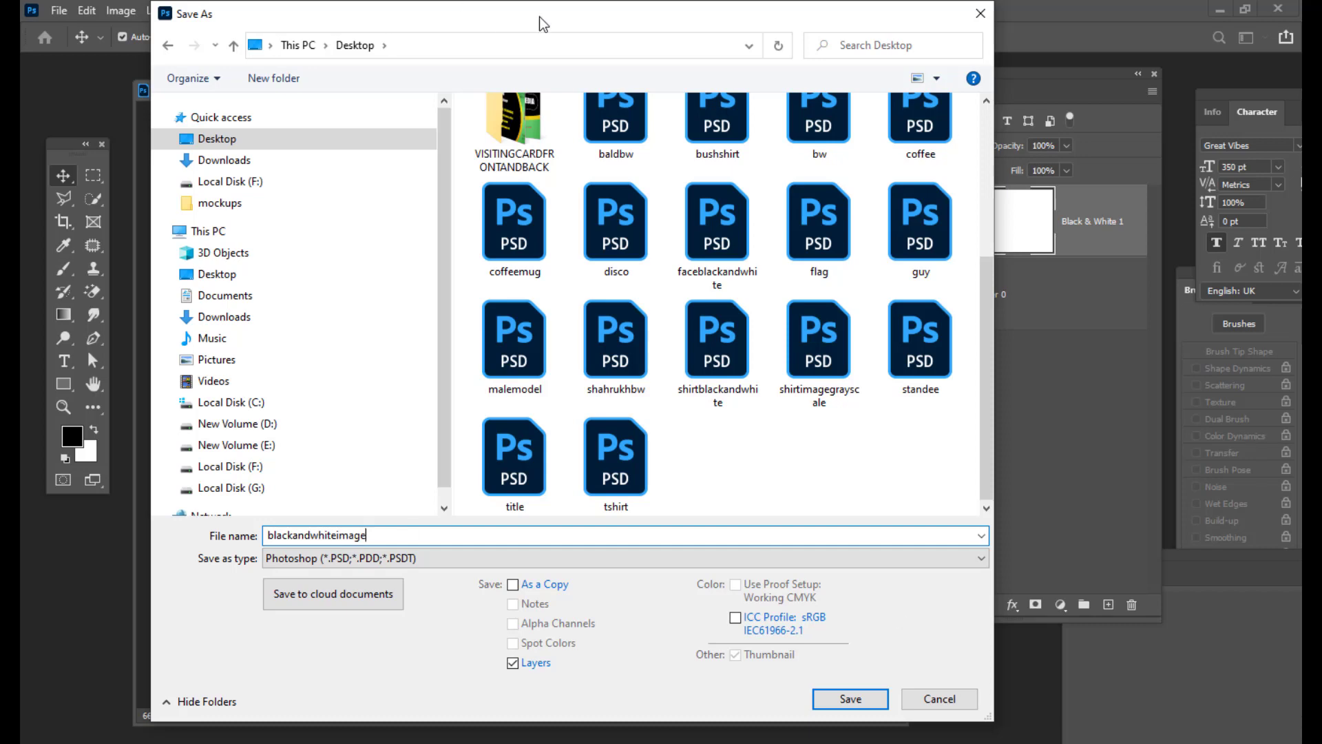
drag(532, 21, 457, 16)
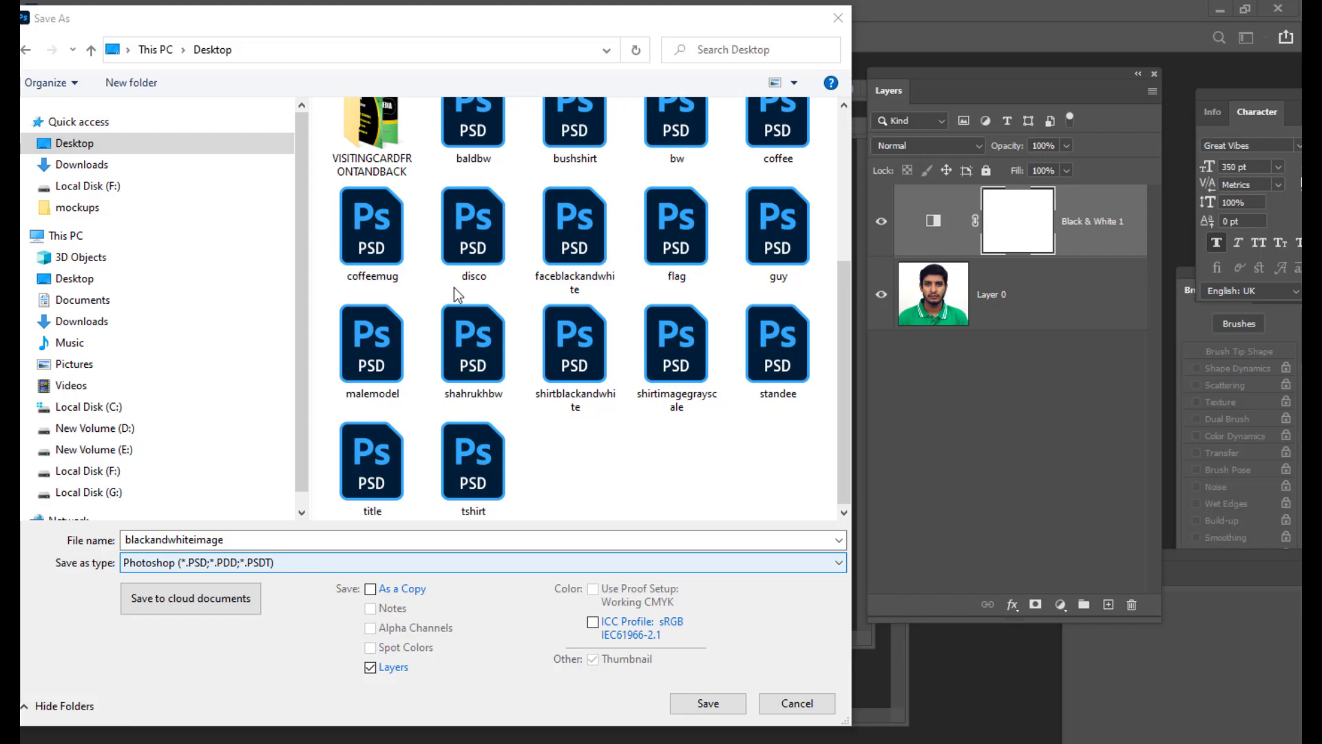
drag(280, 19, 308, 19)
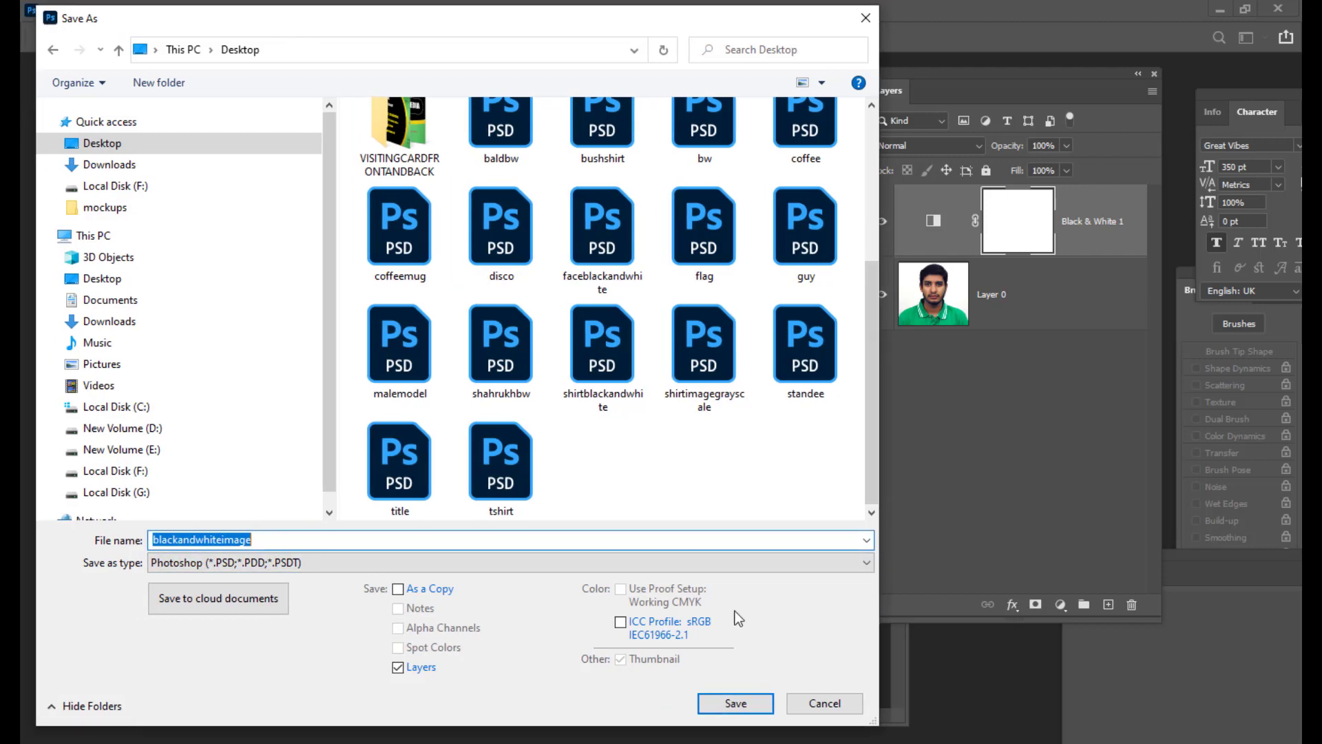
click(737, 702)
click(860, 217)
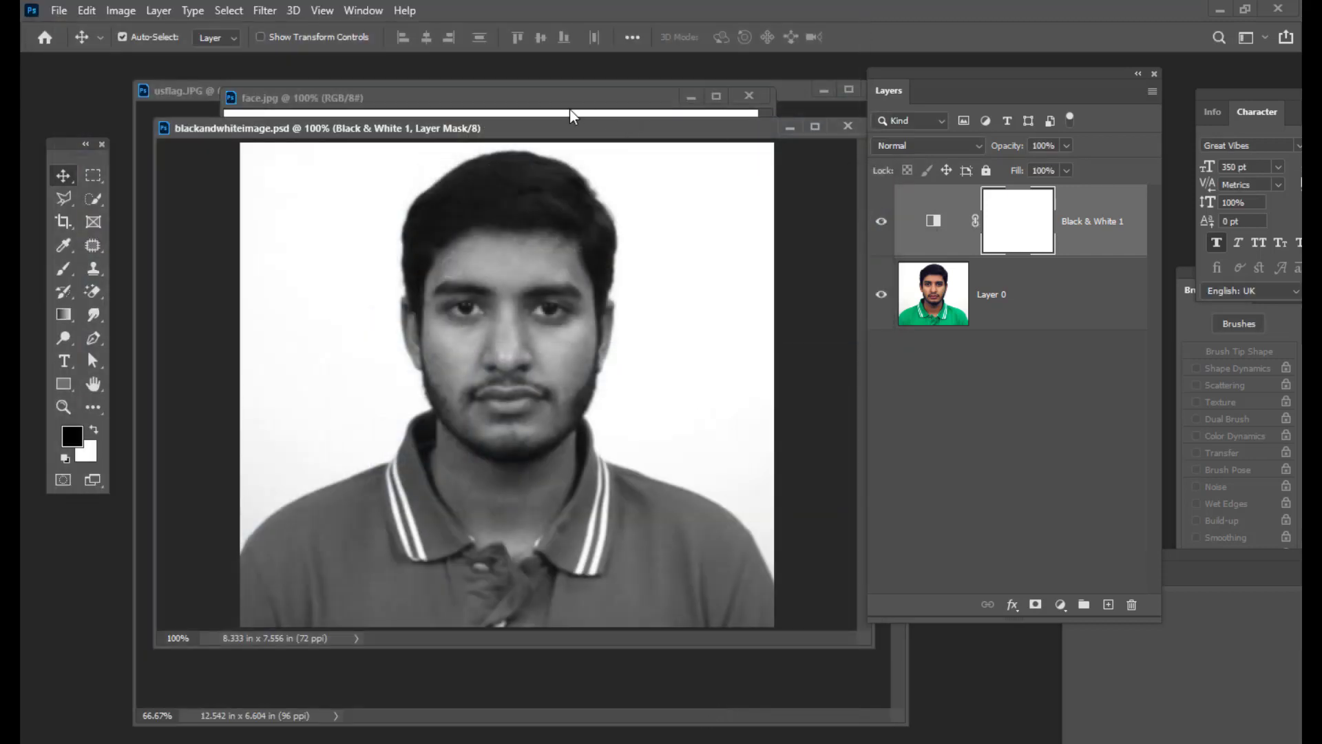
- Close blackandwhiteimage.psd and enlarge the face.jpg window, arranging it beside the Layers panel
drag(566, 118, 490, 147)
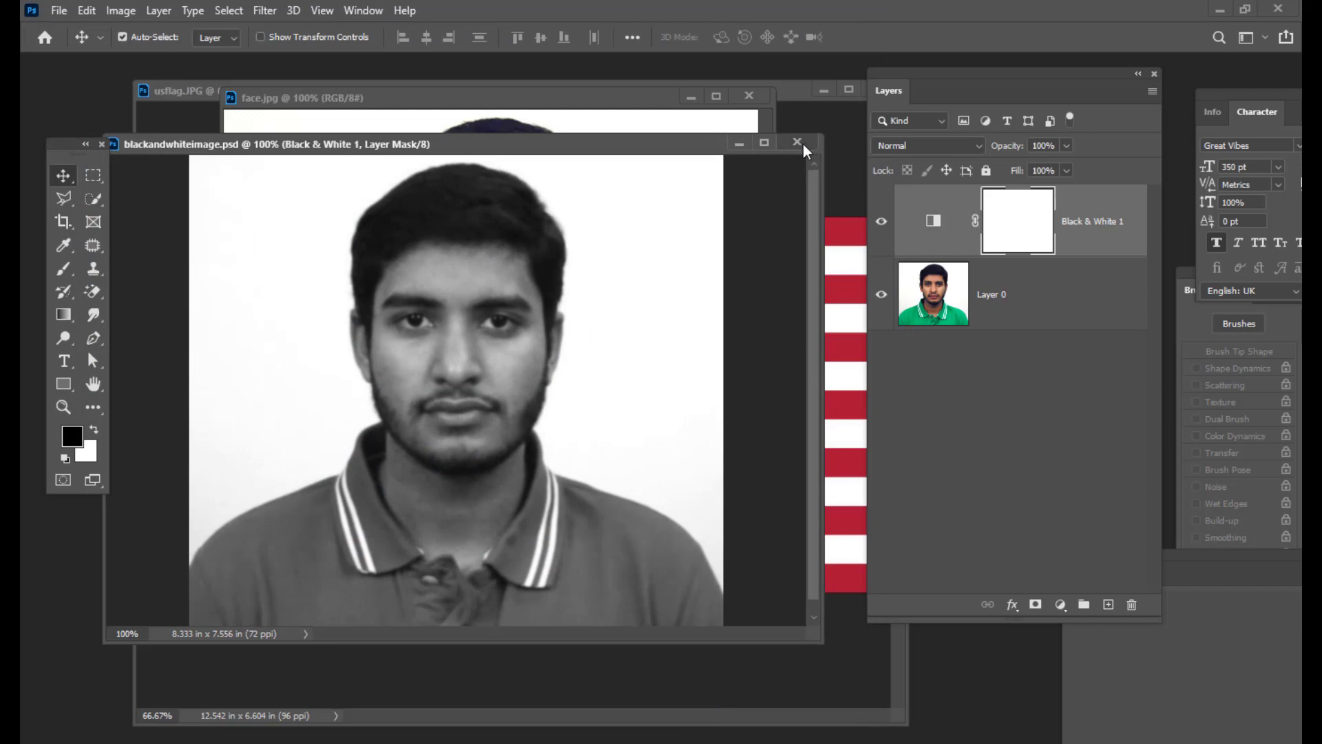
click(798, 143)
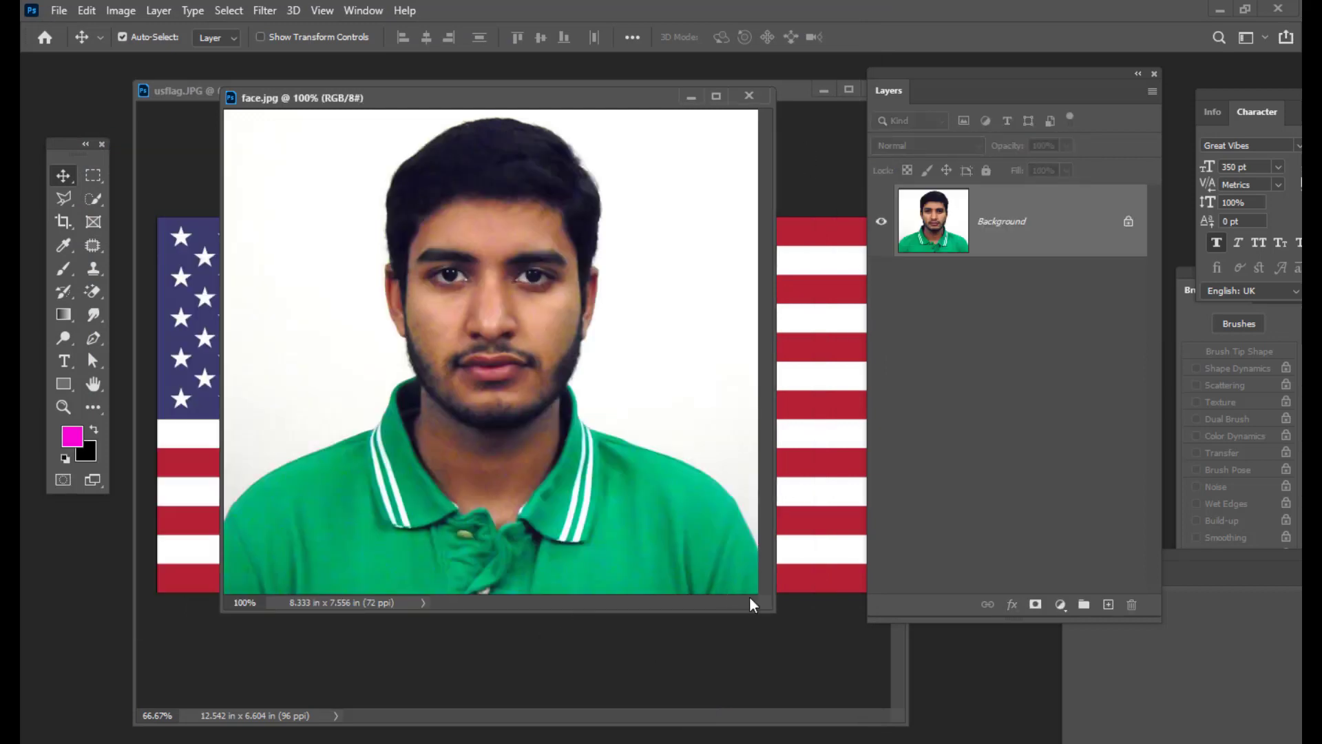
drag(764, 606, 896, 741)
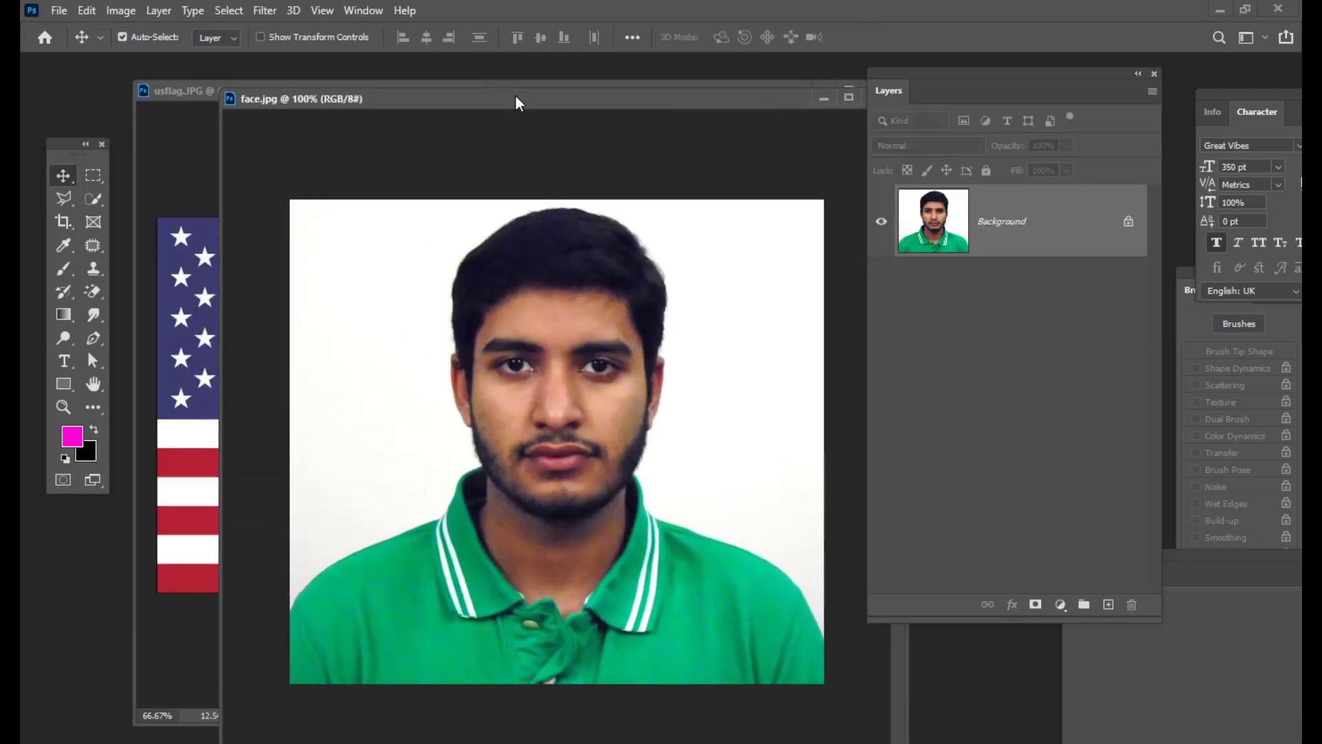
drag(515, 95, 465, 79)
drag(887, 74, 900, 72)
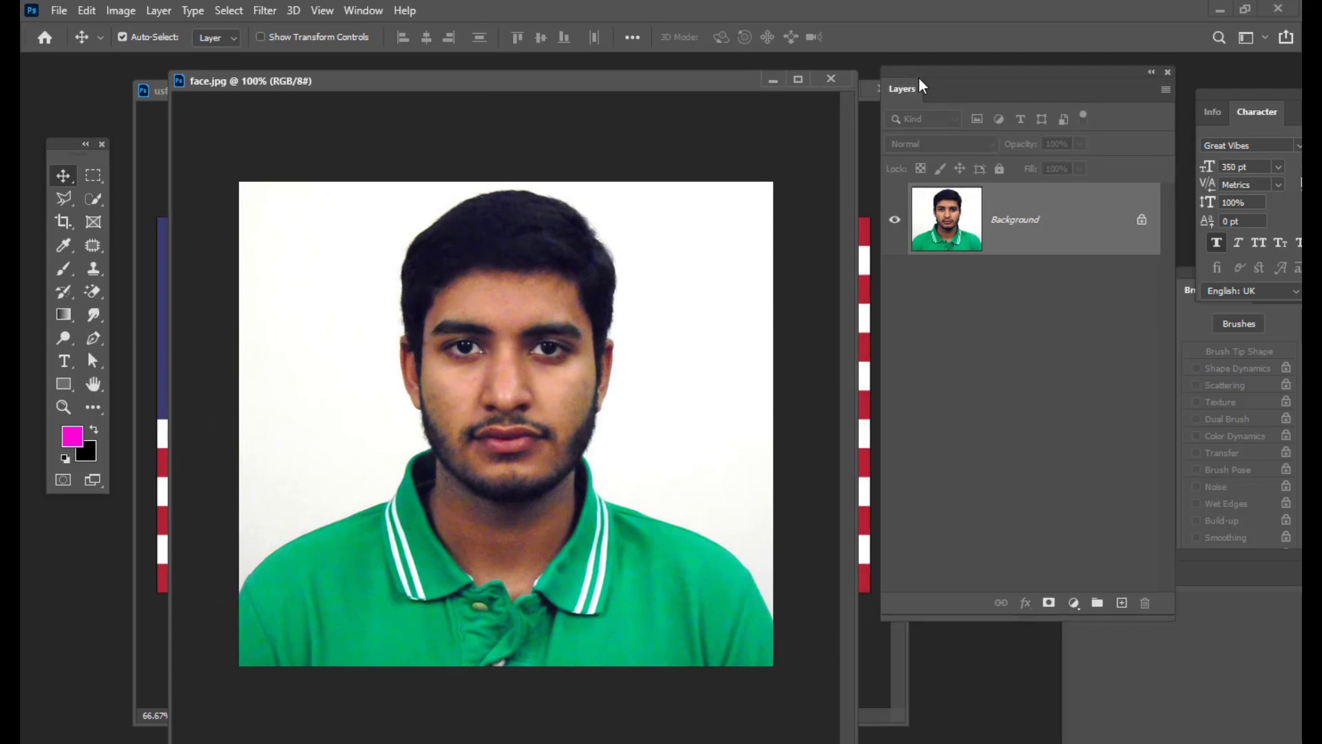
- Unlock the Background layer of face.jpg and adjust its window so the whole frame fits the workspace
click(1141, 222)
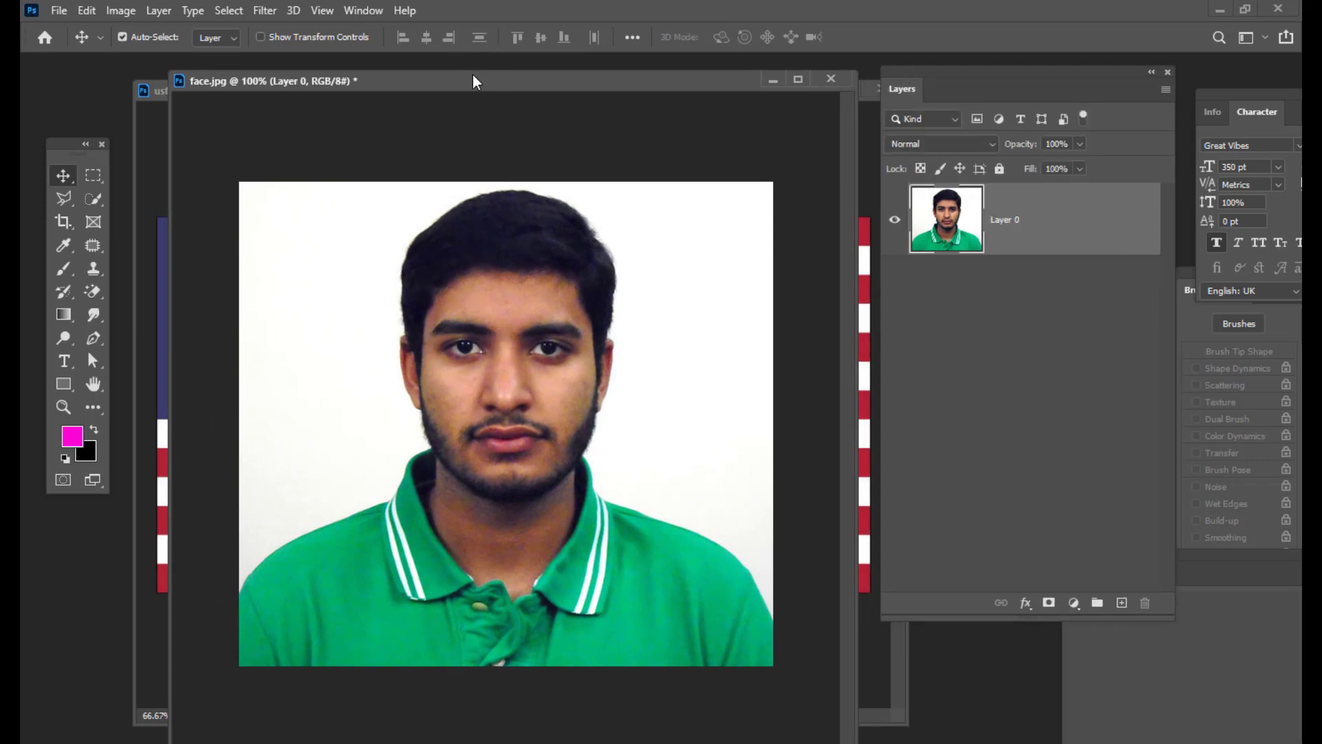
drag(472, 74, 464, 69)
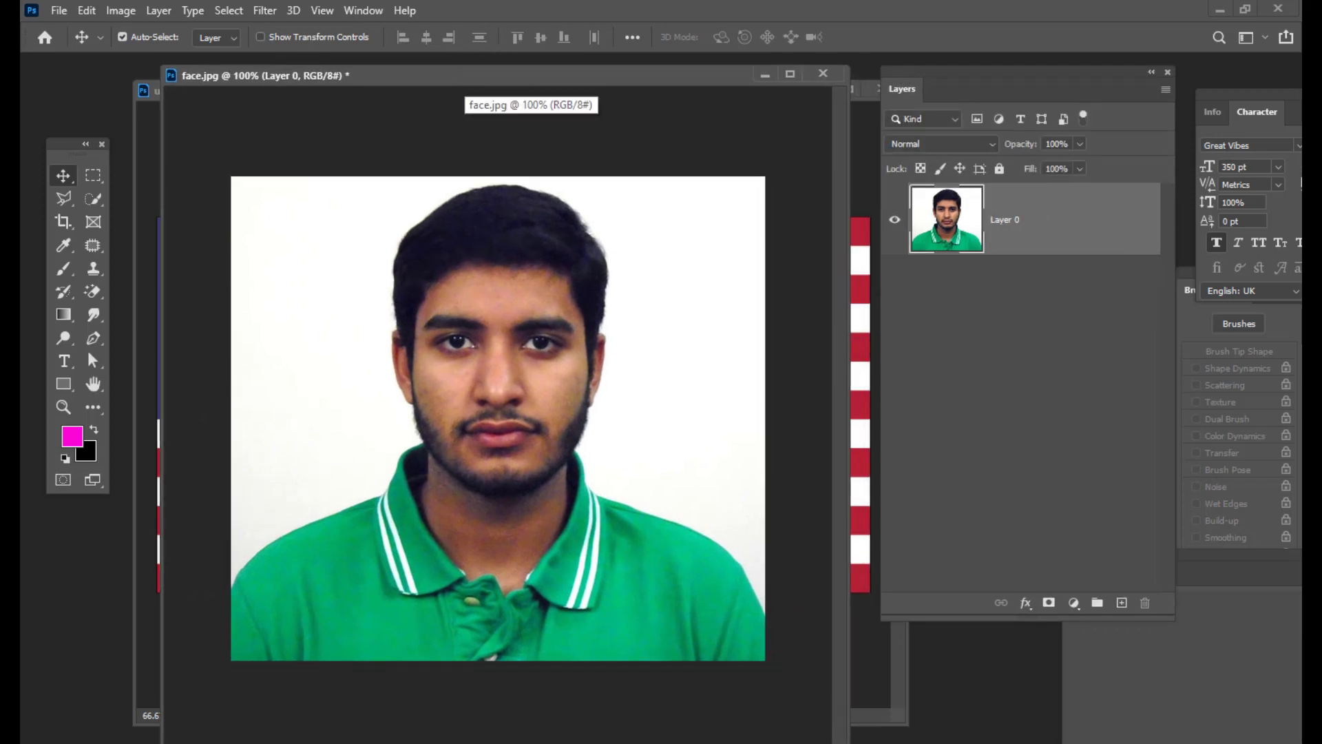
drag(848, 742, 861, 727)
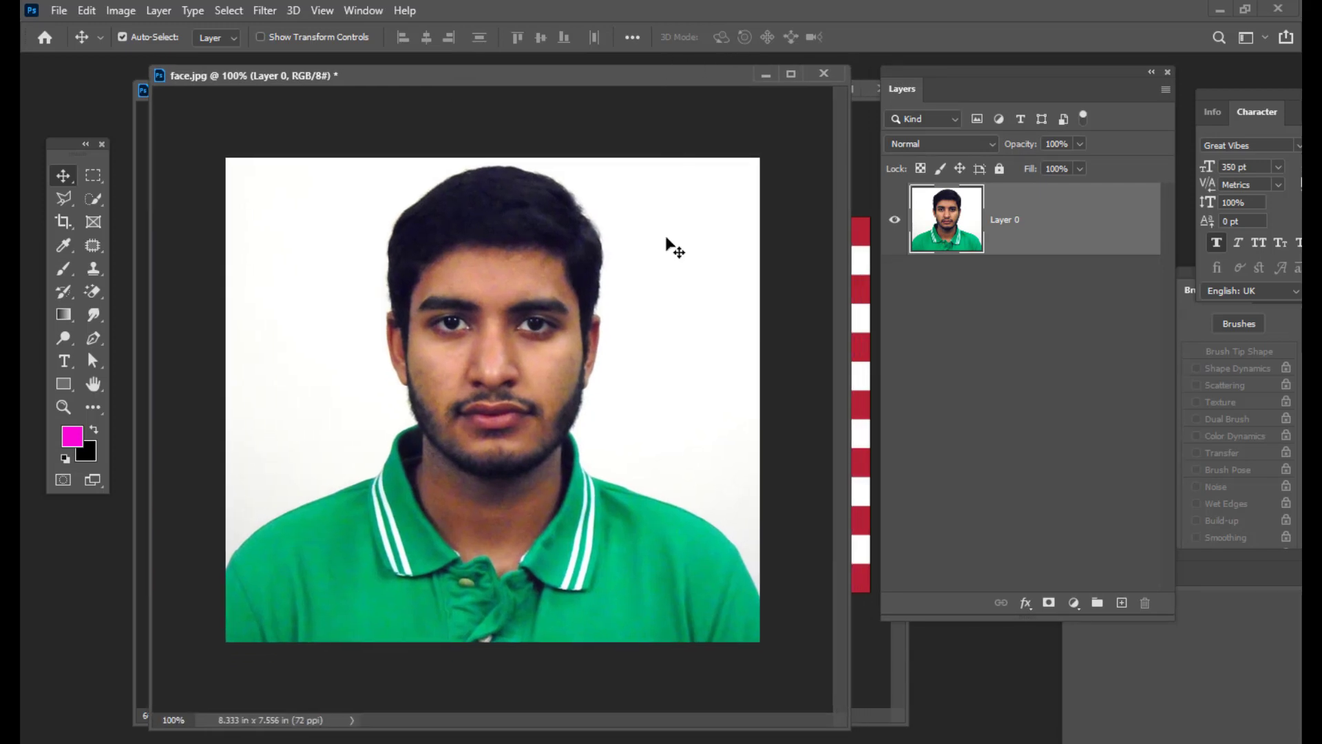
drag(524, 74, 553, 76)
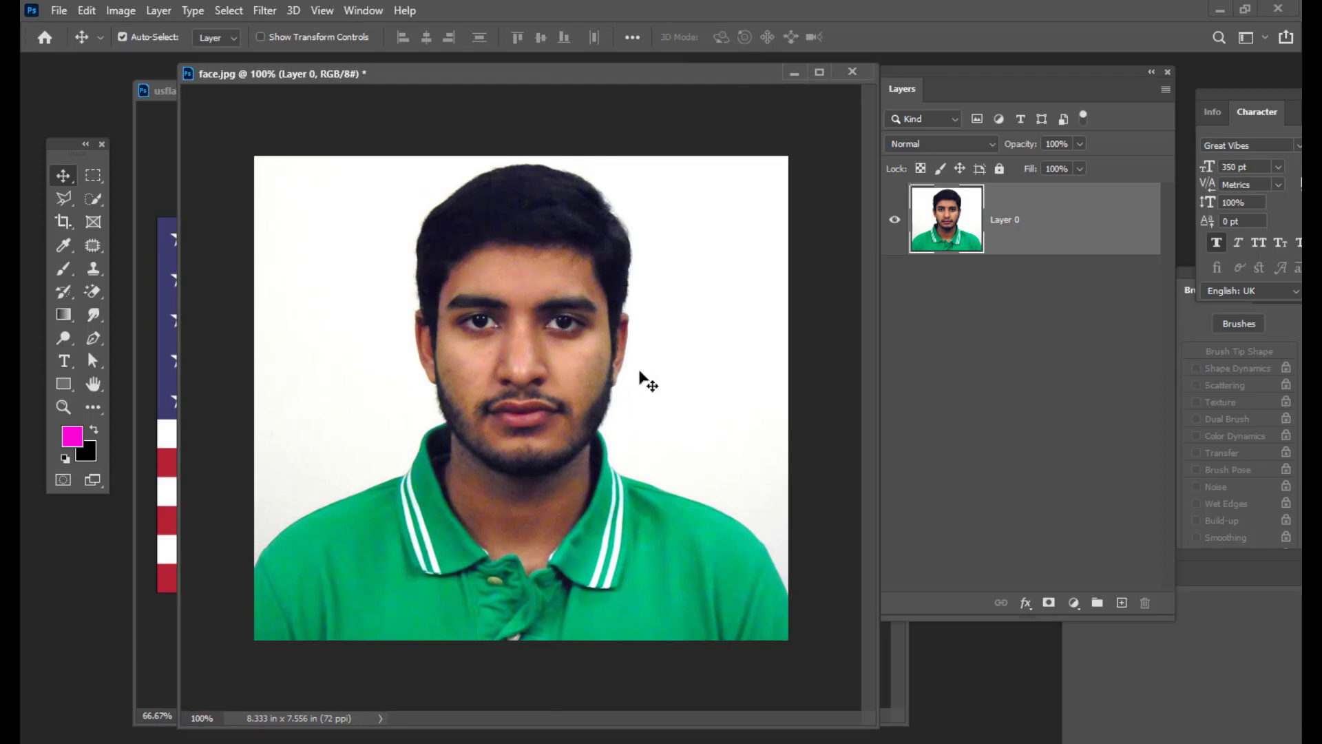
drag(534, 71, 524, 75)
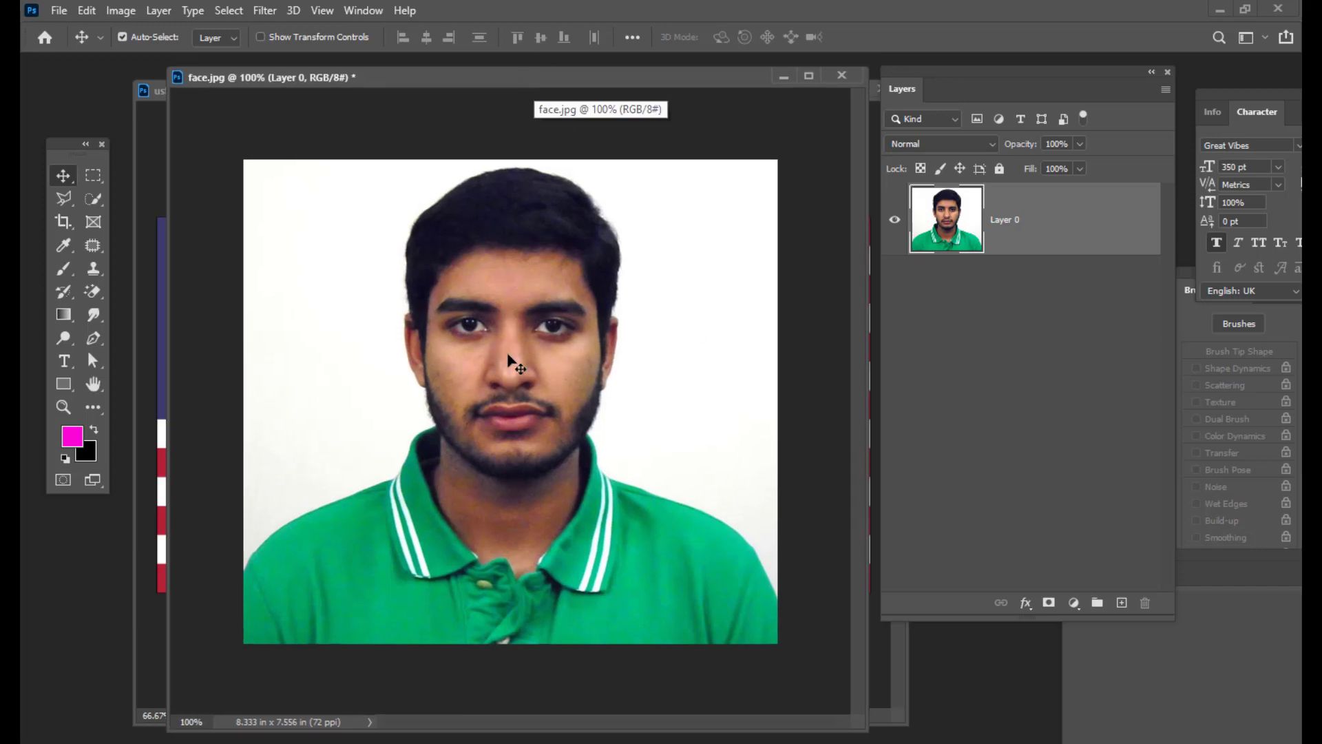
drag(532, 78, 484, 76)
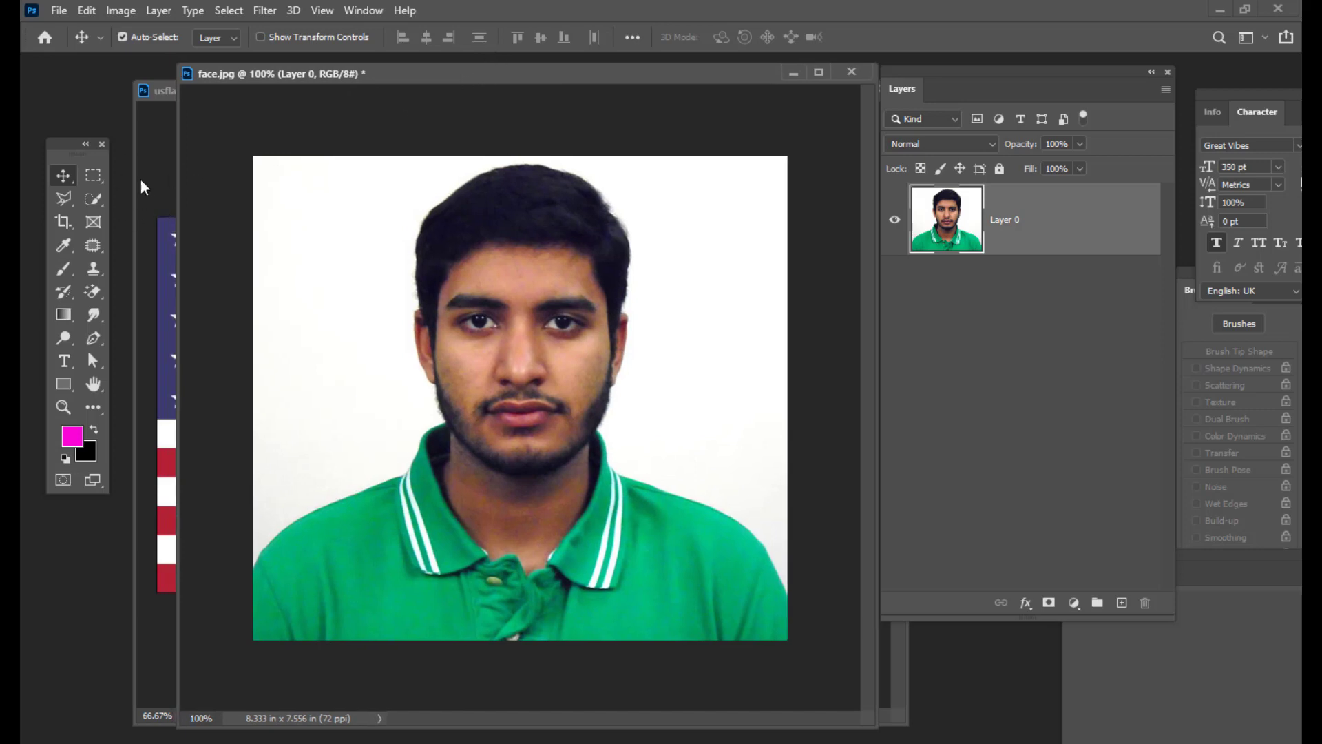
- Select the man's whole head and neck in face.jpg with the Quick Selection tool
click(101, 197)
click(206, 217)
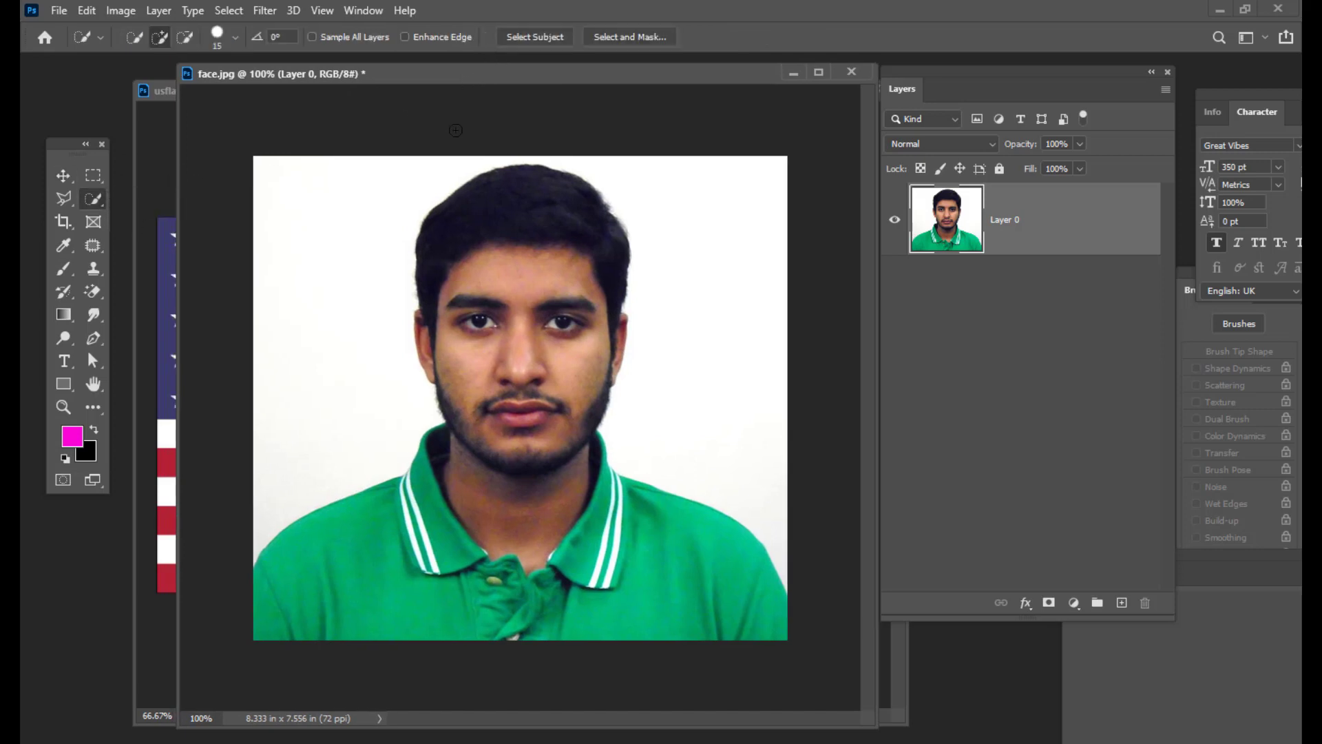
drag(514, 73, 508, 75)
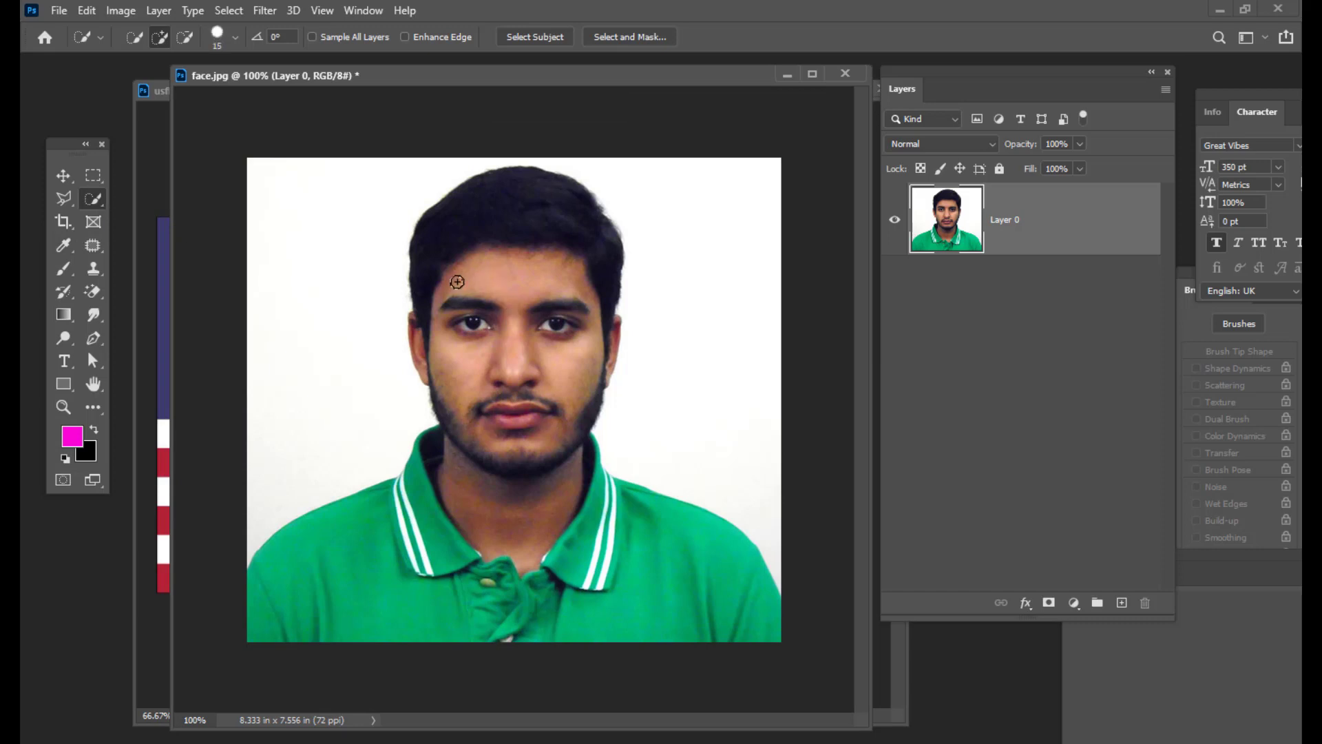
mouse_move(456, 283)
mouse_down()
mouse_move(535, 269)
mouse_move(565, 301)
mouse_move(551, 412)
mouse_move(541, 441)
mouse_move(427, 457)
mouse_up()
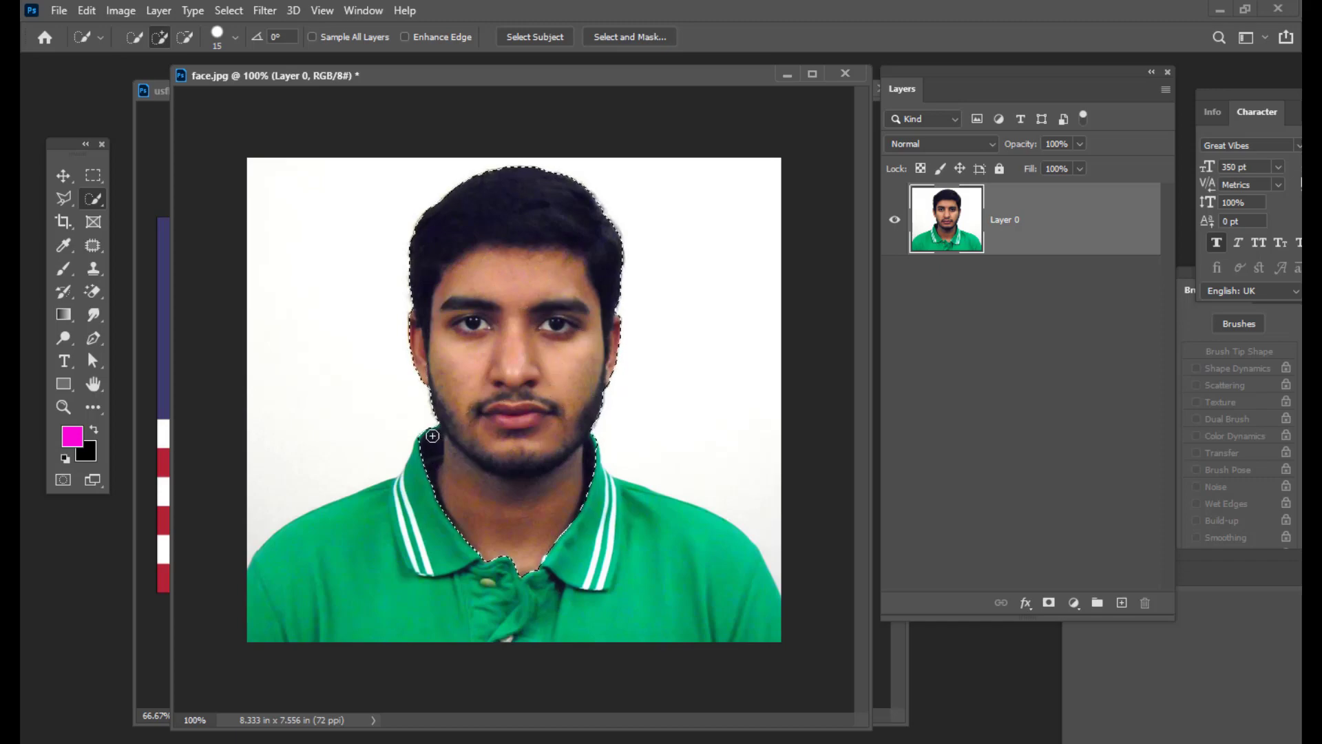
- Subtract the neck and inner collar from the selection so its lower edge follows the jawline
key(ctrl+plus)
scroll(449, 369, down, 3)
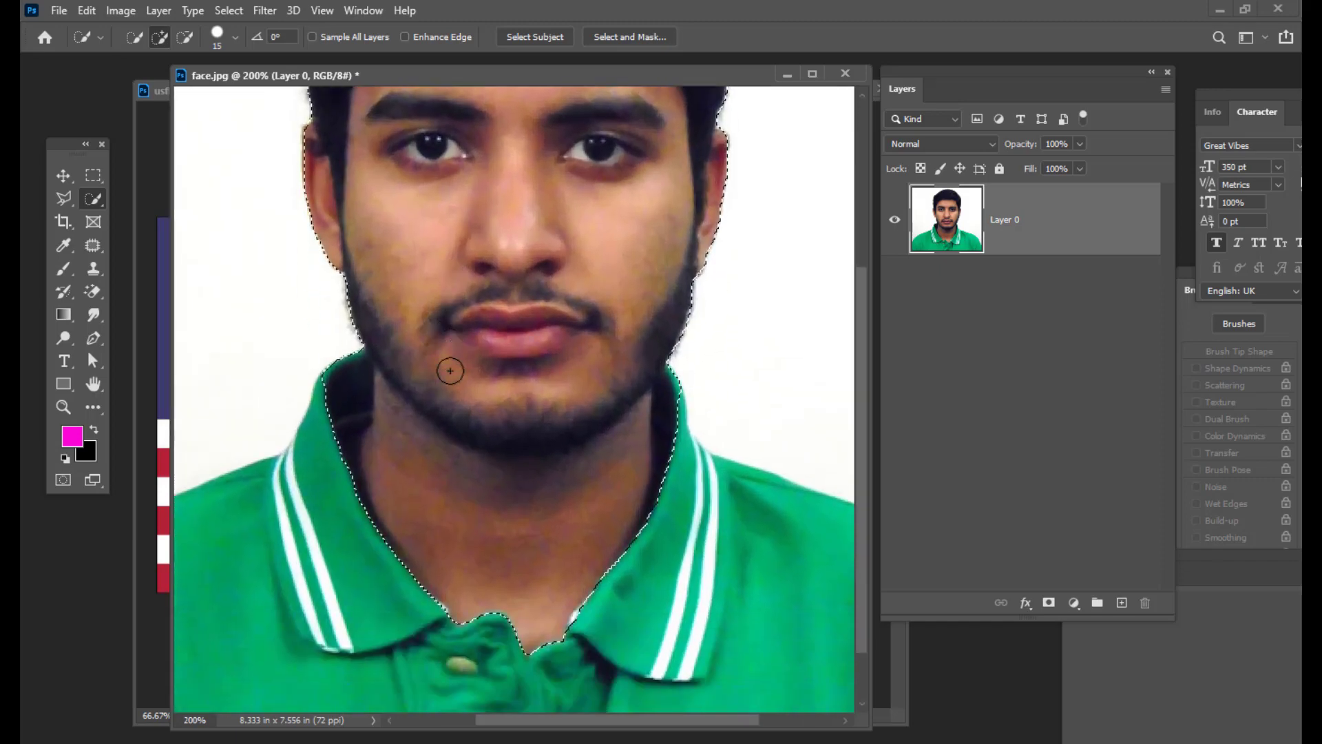
scroll(449, 369, up, 2)
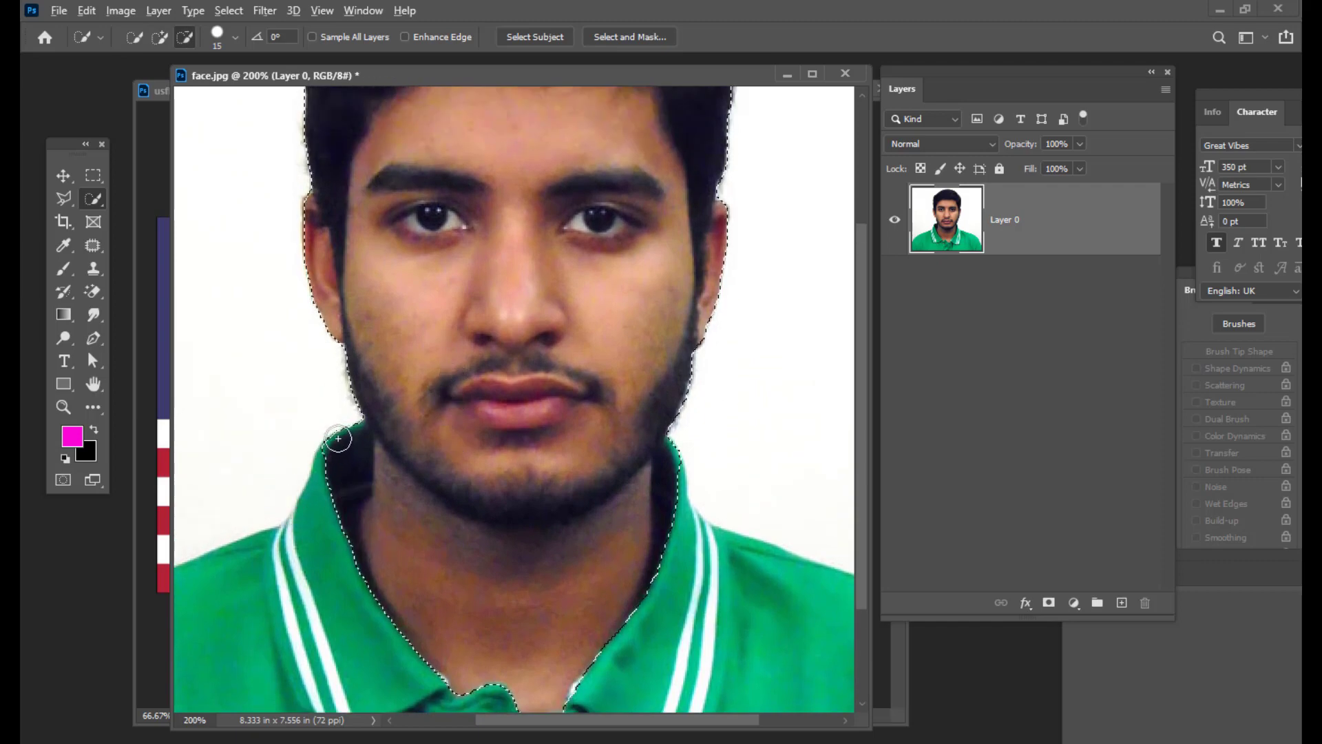
mouse_move(343, 438)
alt+mouse_down()
mouse_move(363, 469)
mouse_move(331, 502)
mouse_move(339, 531)
mouse_move(313, 446)
mouse_move(349, 505)
mouse_move(361, 495)
mouse_move(430, 531)
mouse_move(381, 549)
mouse_move(443, 537)
mouse_move(540, 553)
mouse_move(673, 541)
mouse_move(682, 444)
mouse_move(670, 468)
mouse_move(594, 471)
mouse_move(613, 463)
mouse_move(513, 496)
alt+mouse_up()
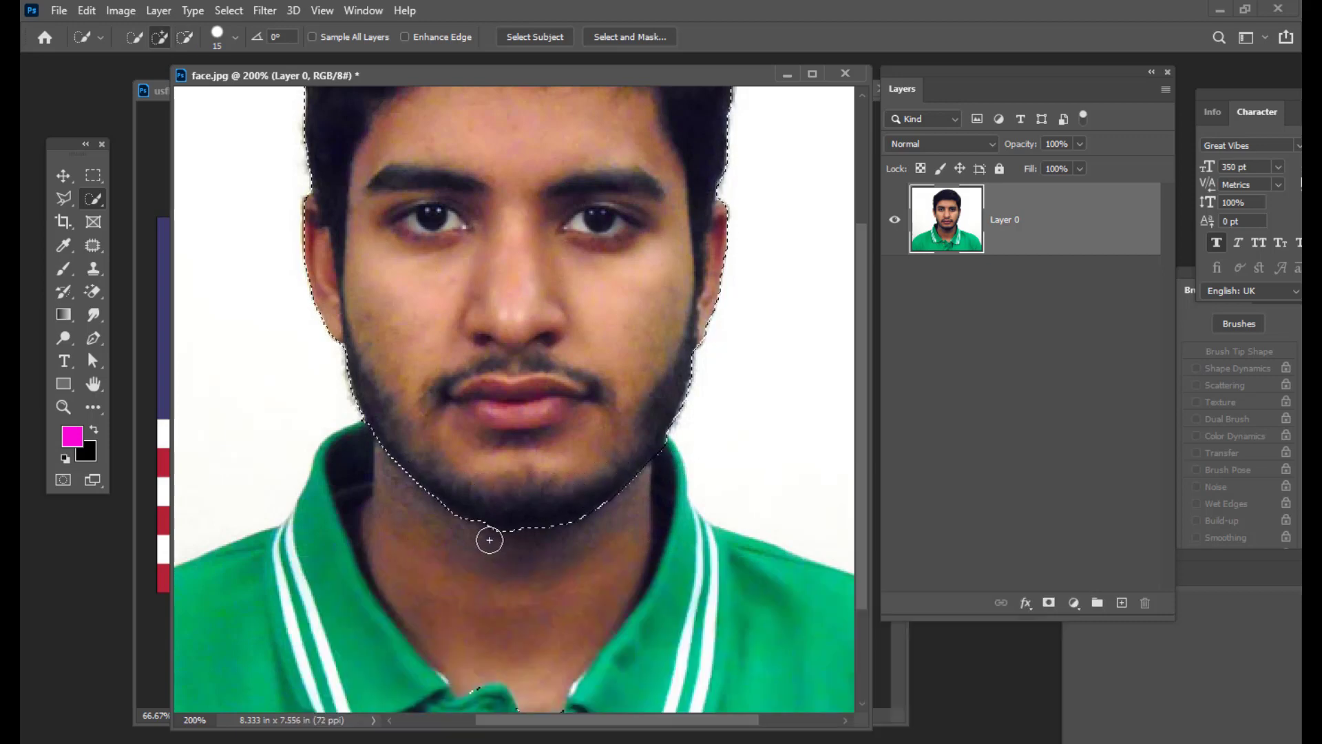
alt+drag(490, 540, 504, 551)
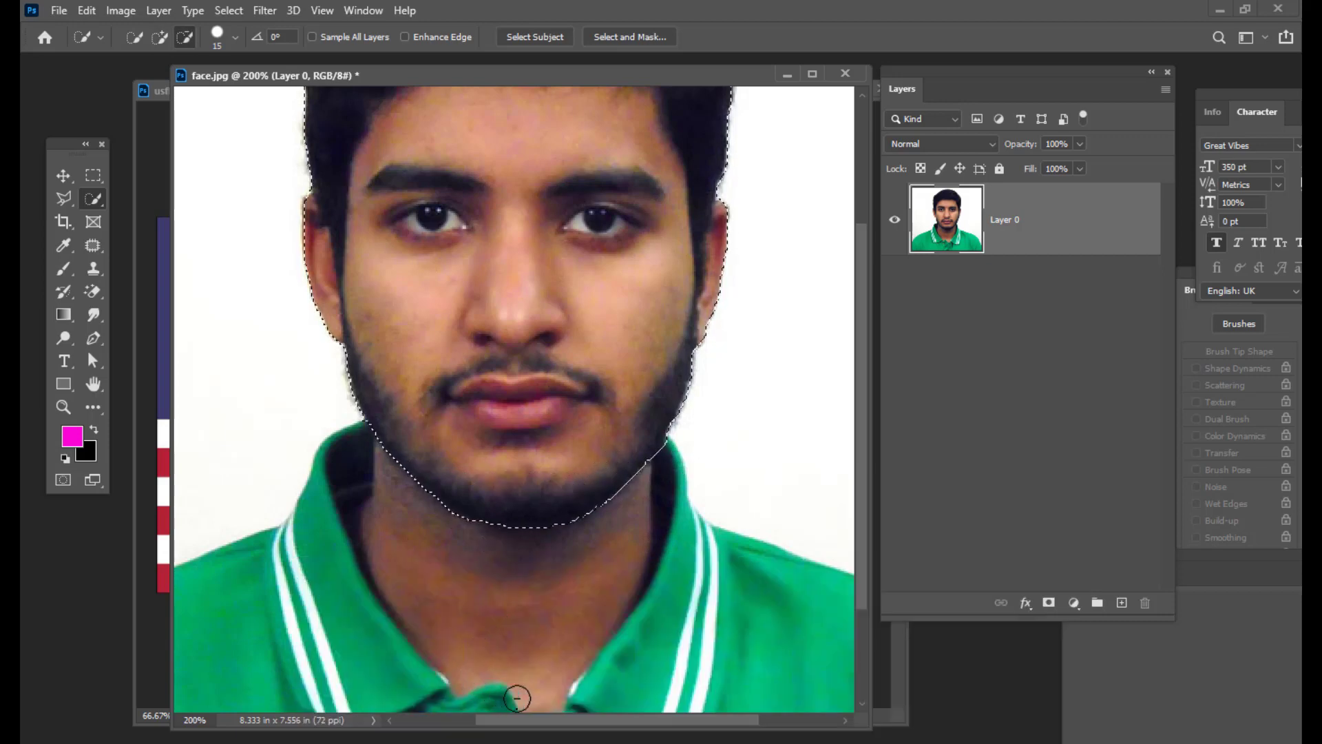
scroll(619, 571, down, 2)
- Subtract the hair and ears from the selection and refine its edge along the hairline so only the face is selected
scroll(620, 568, up, 7)
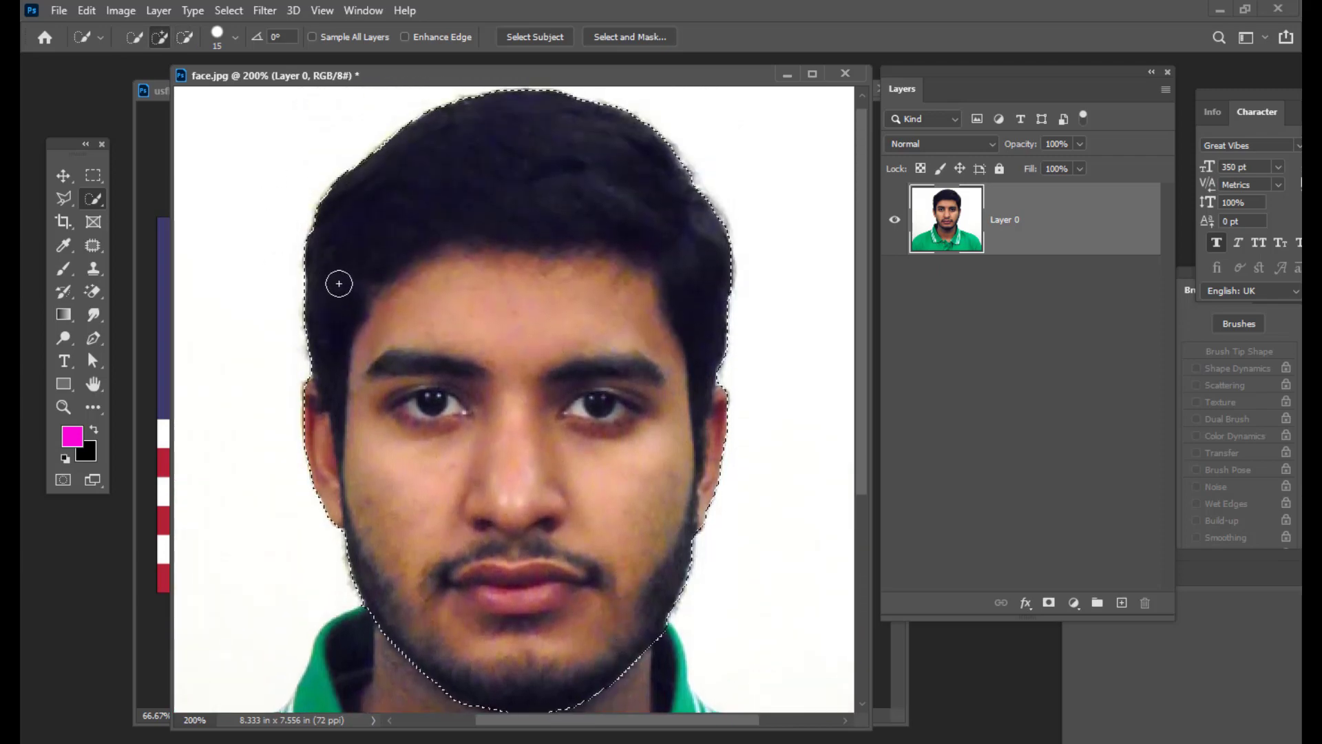
mouse_move(337, 301)
mouse_down()
mouse_move(372, 221)
mouse_move(449, 169)
mouse_move(557, 141)
mouse_move(336, 183)
mouse_move(431, 112)
mouse_move(655, 124)
mouse_move(742, 305)
mouse_move(755, 387)
mouse_up()
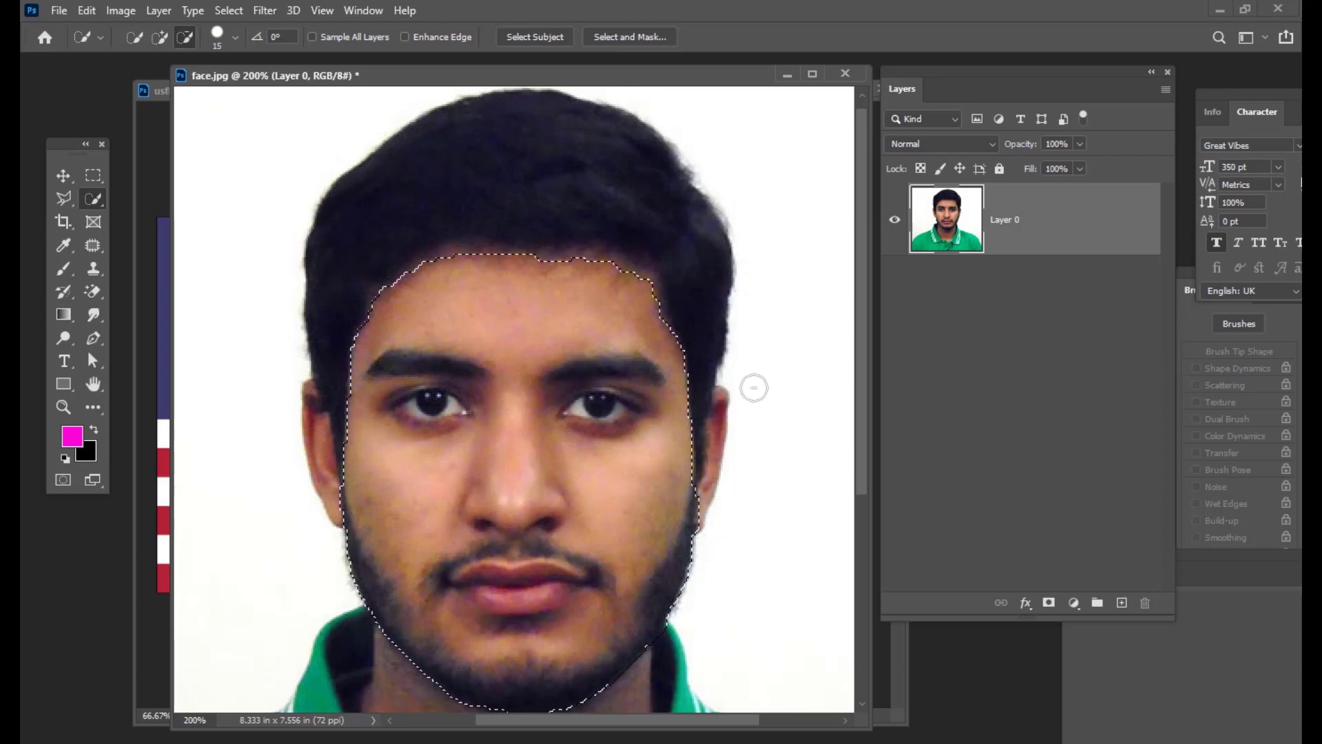
scroll(682, 298, down, 3)
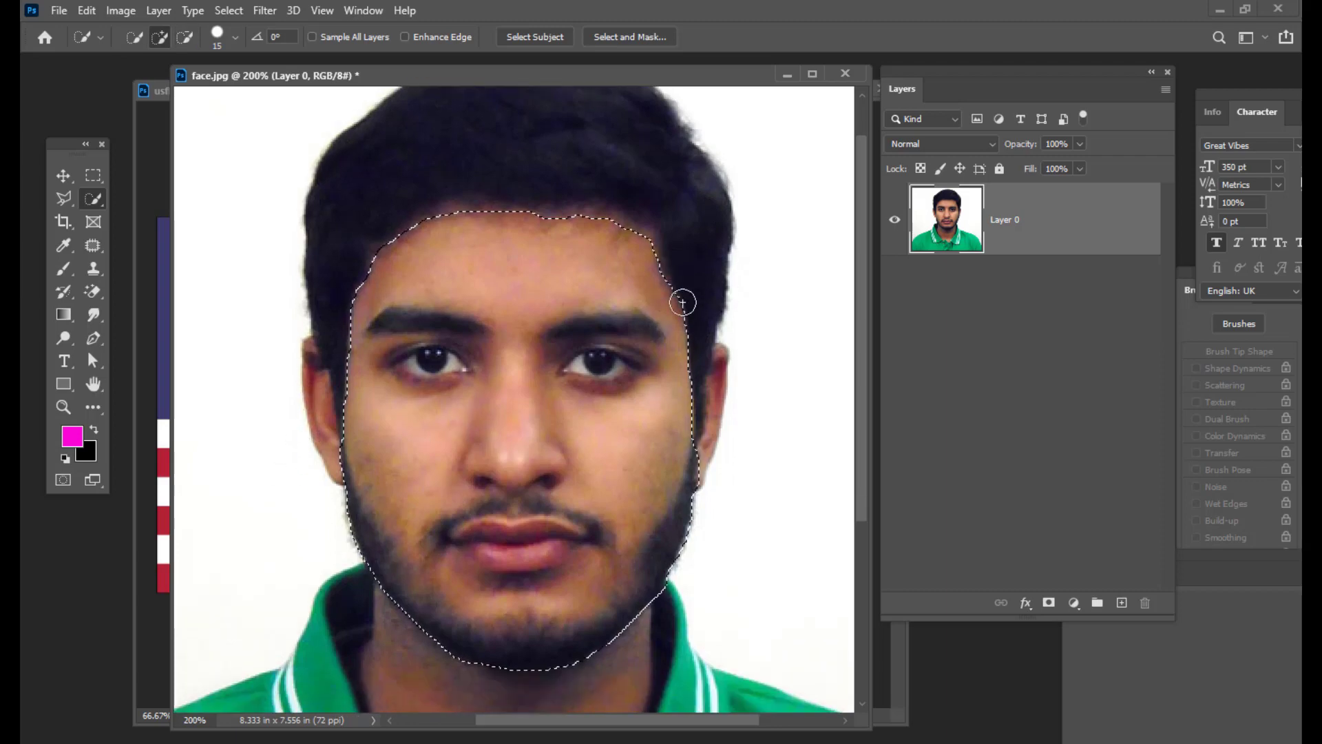
scroll(498, 158, up, 2)
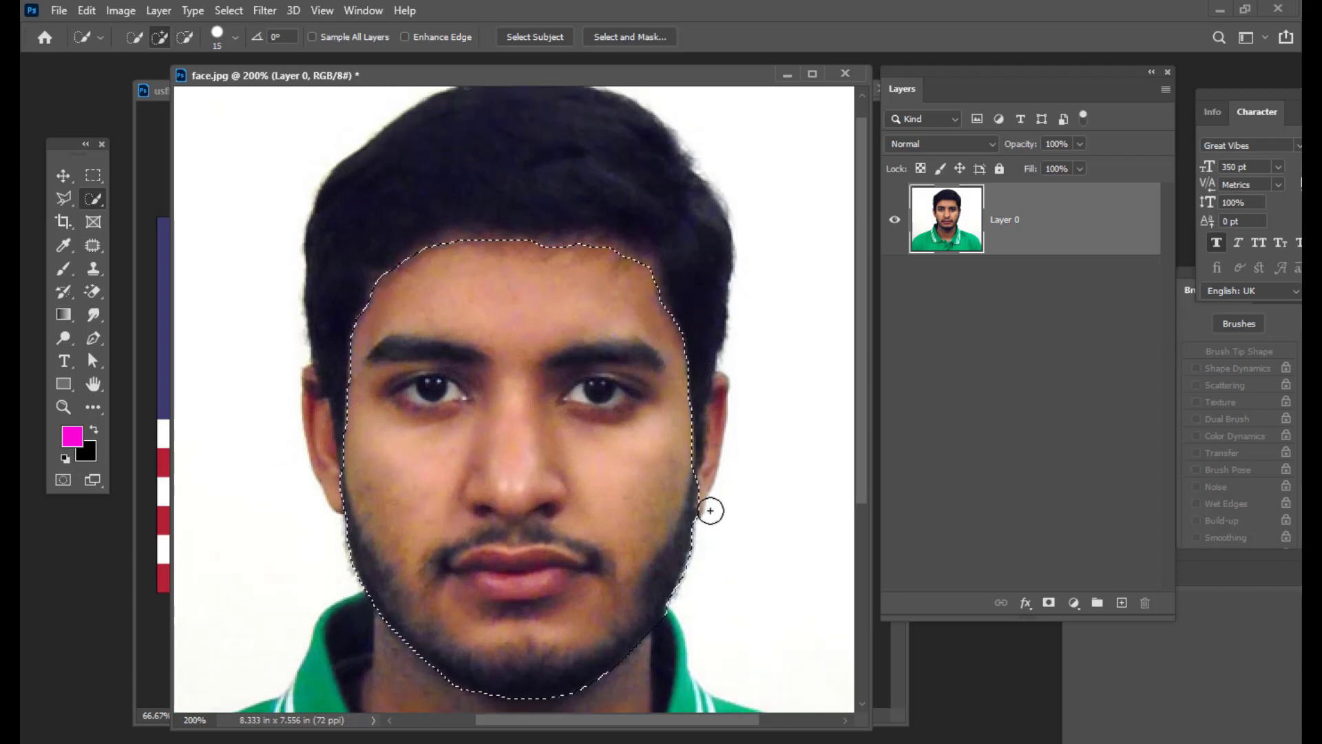
key(alt)
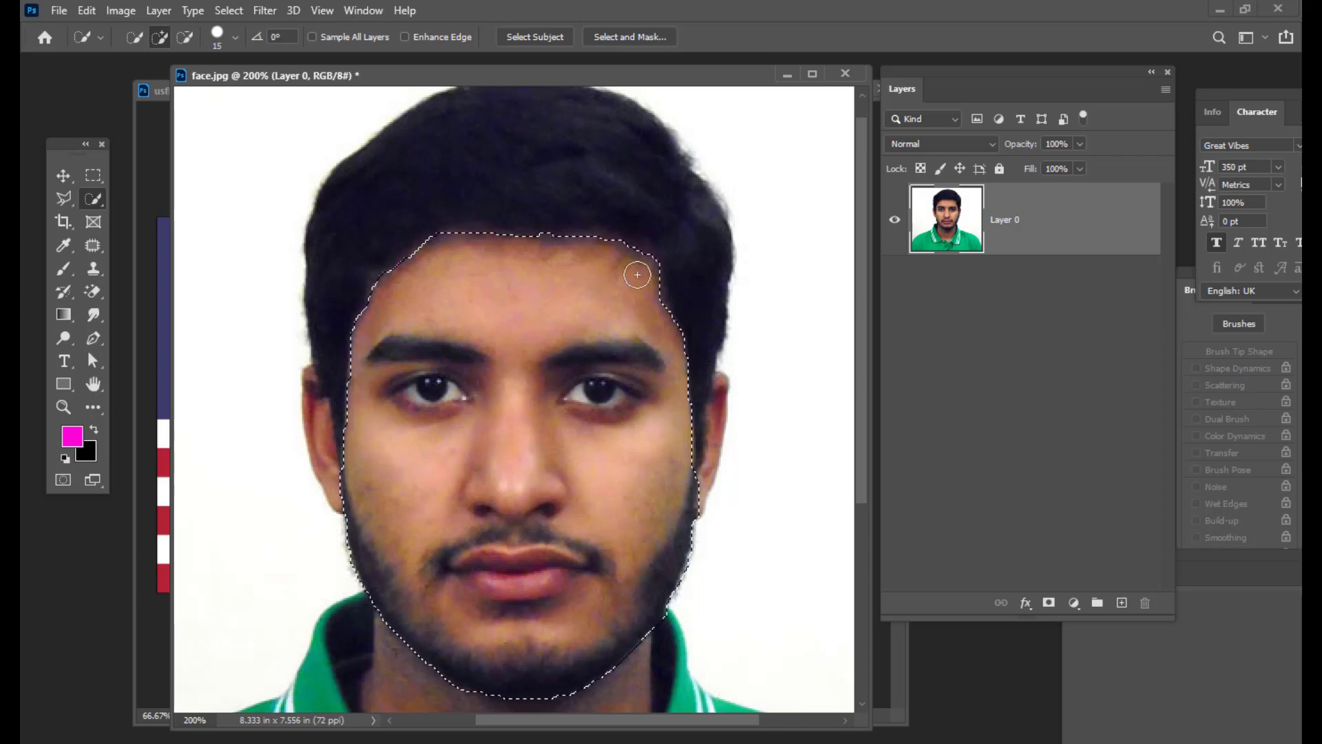
click(385, 284)
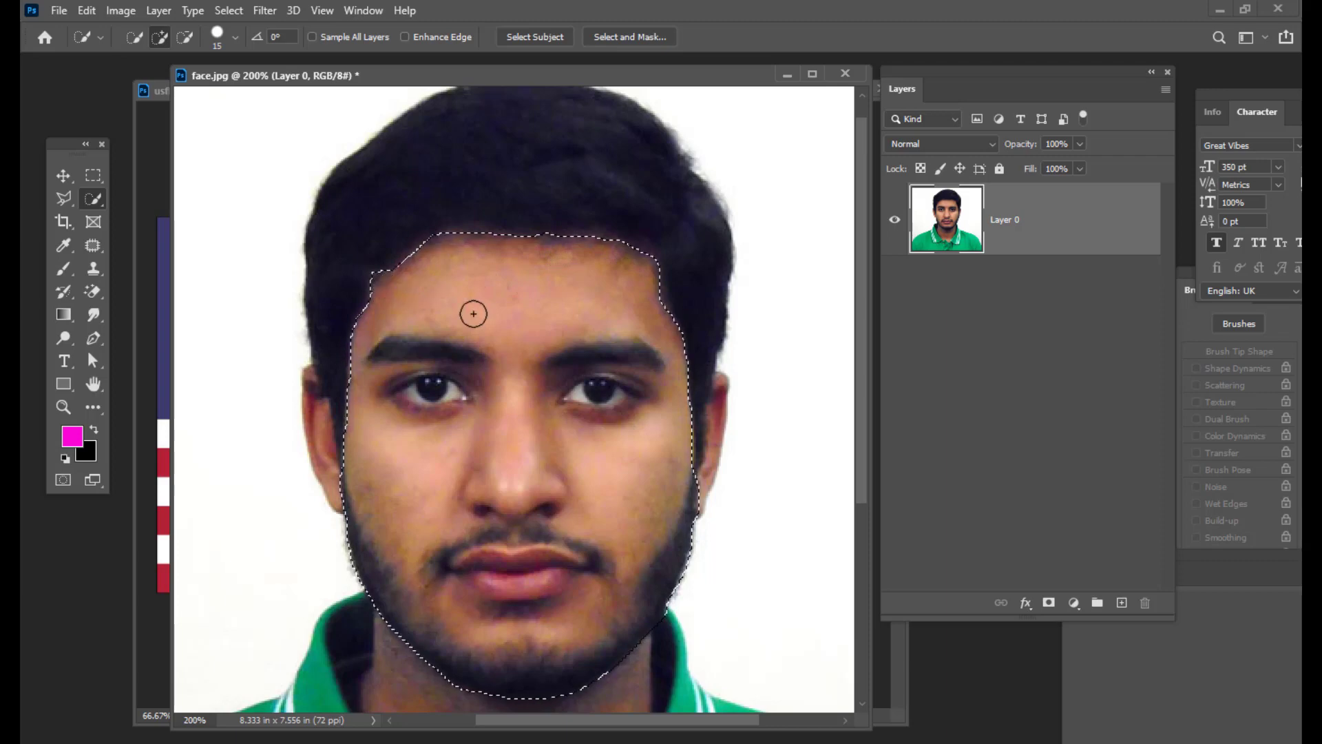
alt+click(369, 266)
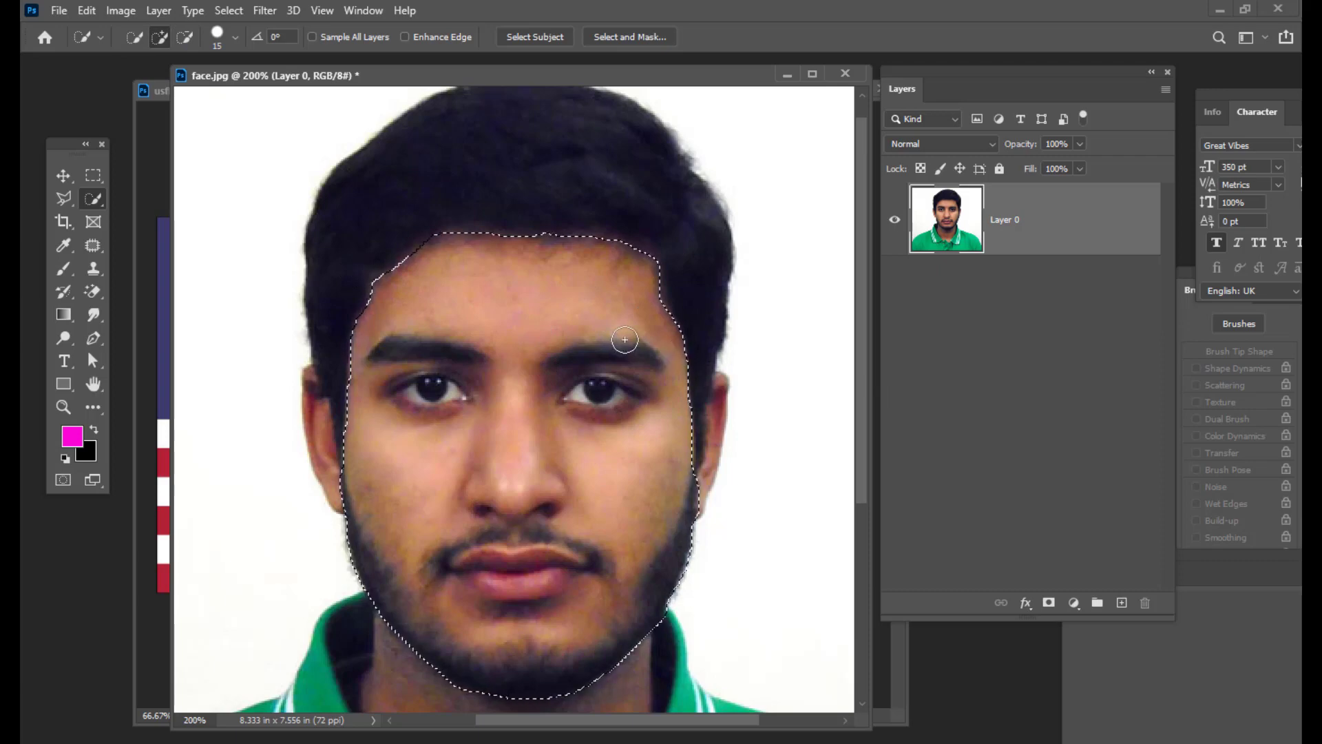
- Output the face selection as a layer mask on Layer 0 using Select and Mask
key(ctrl+minus)
drag(507, 75, 495, 123)
click(229, 11)
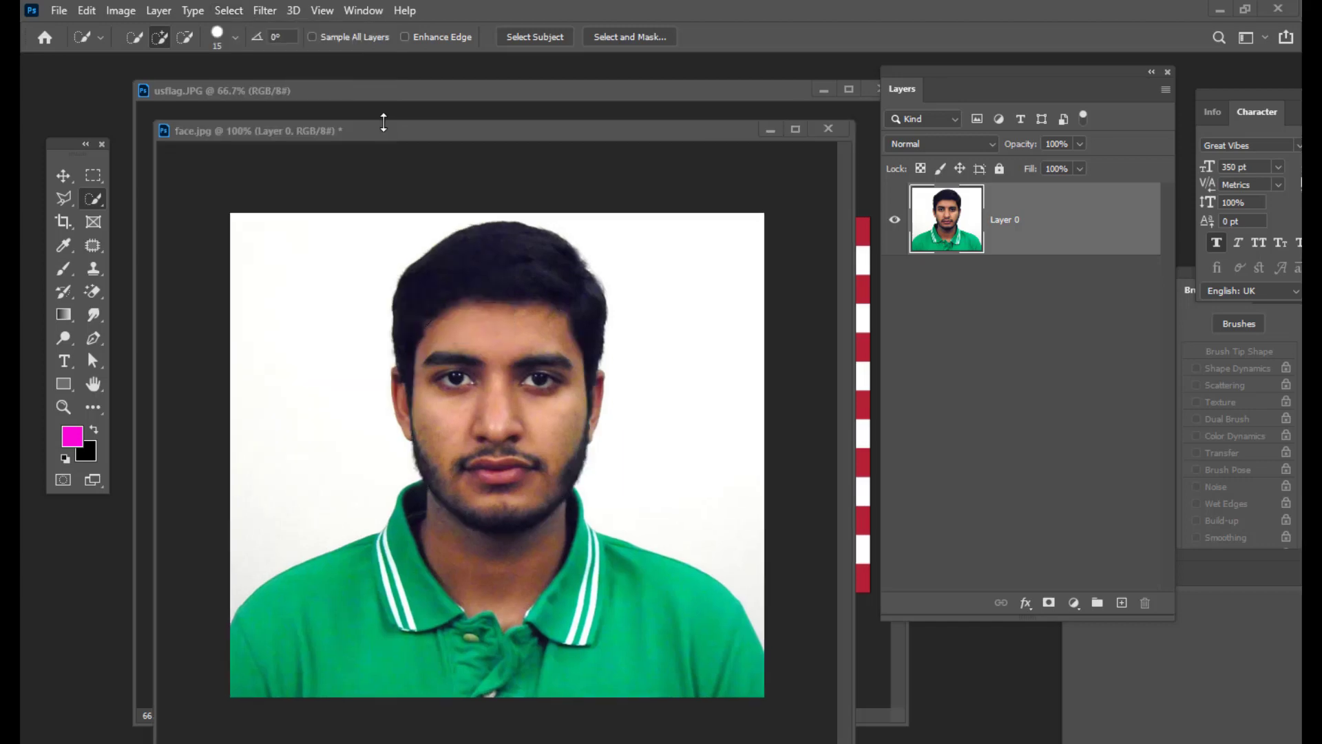
click(383, 124)
click(228, 11)
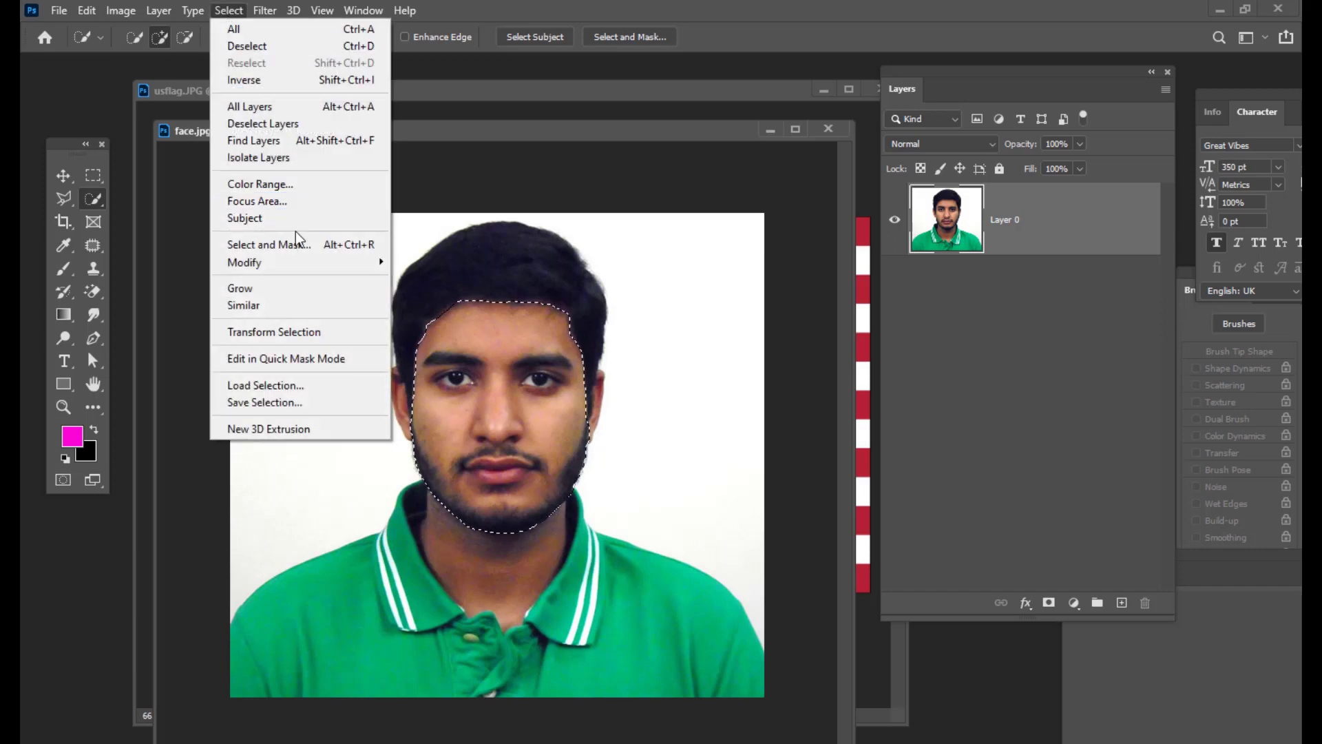
click(363, 246)
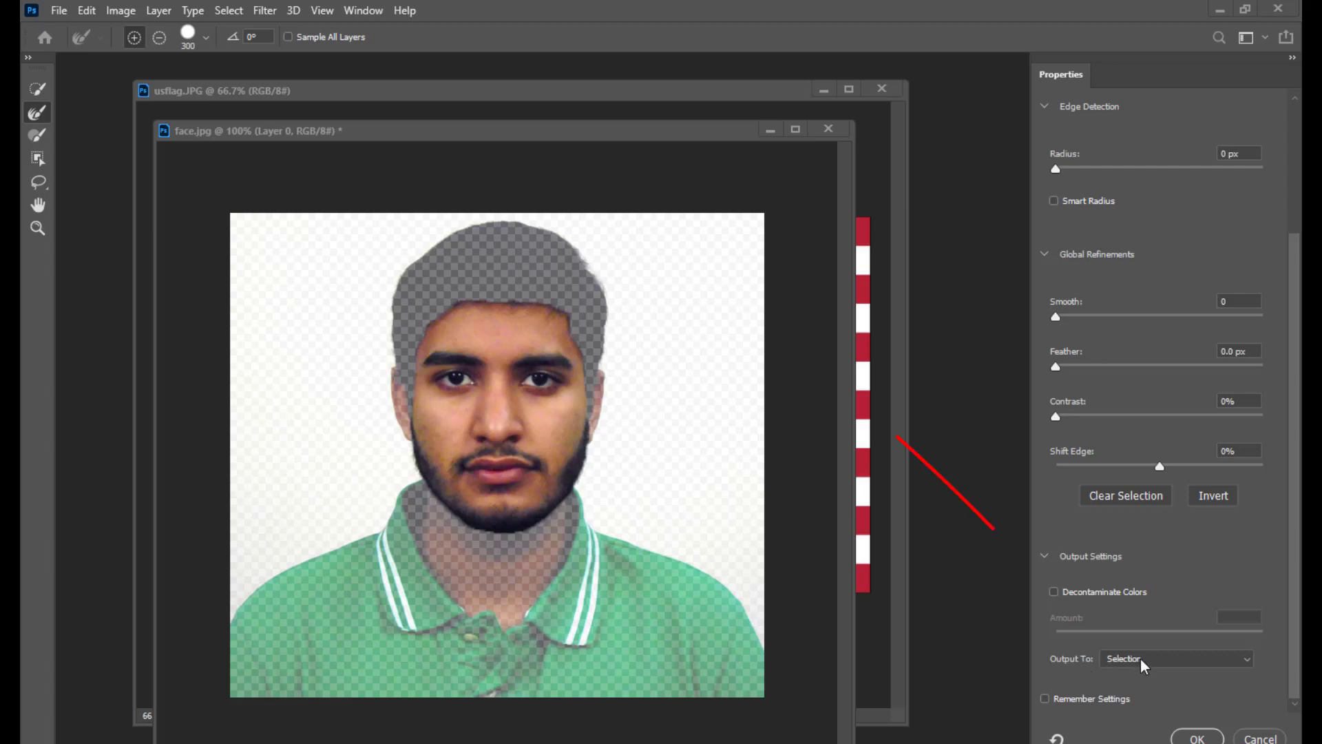
click(1190, 665)
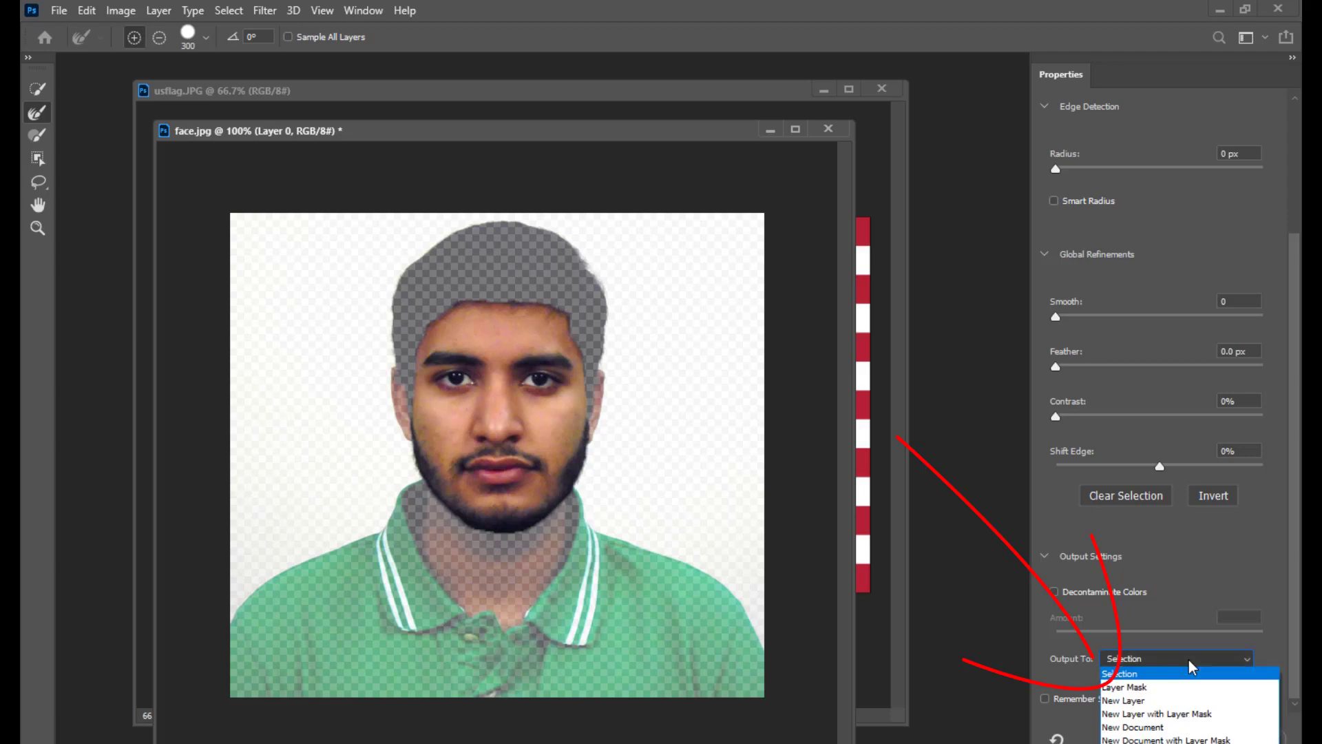
click(1128, 687)
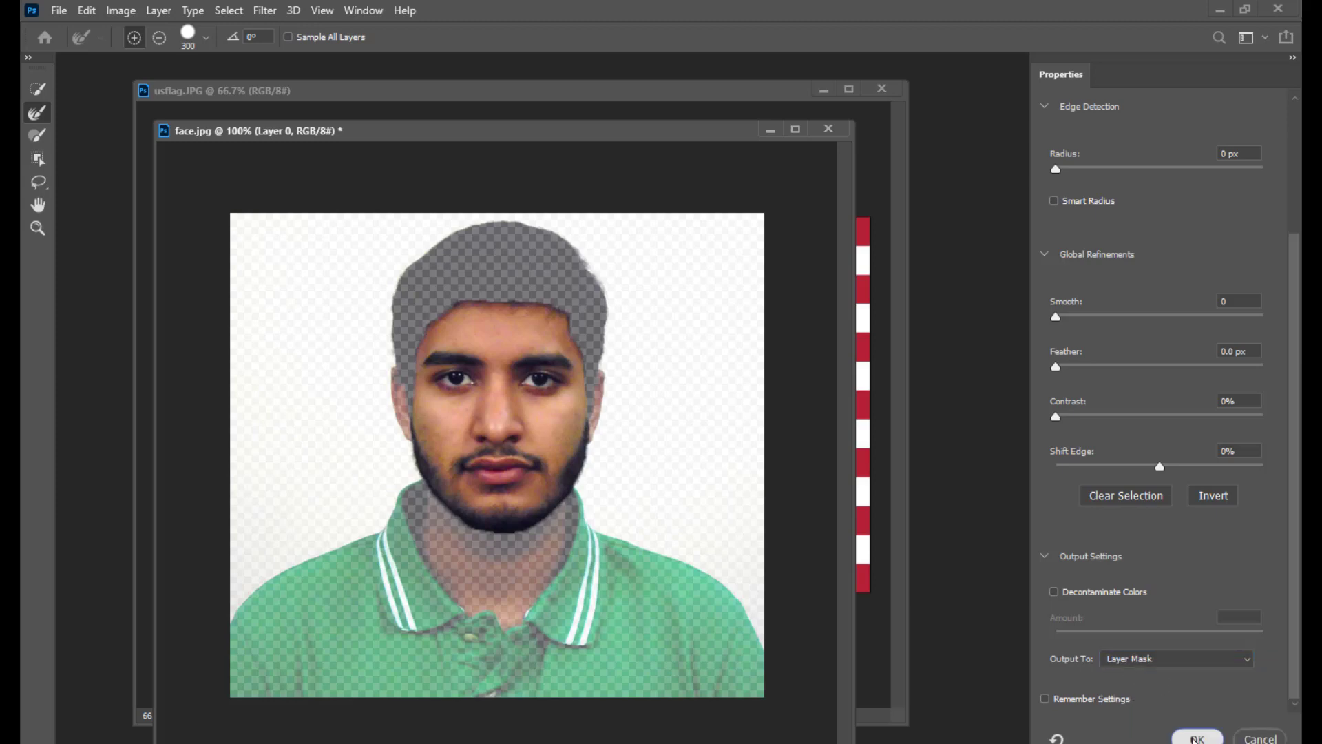
click(1198, 737)
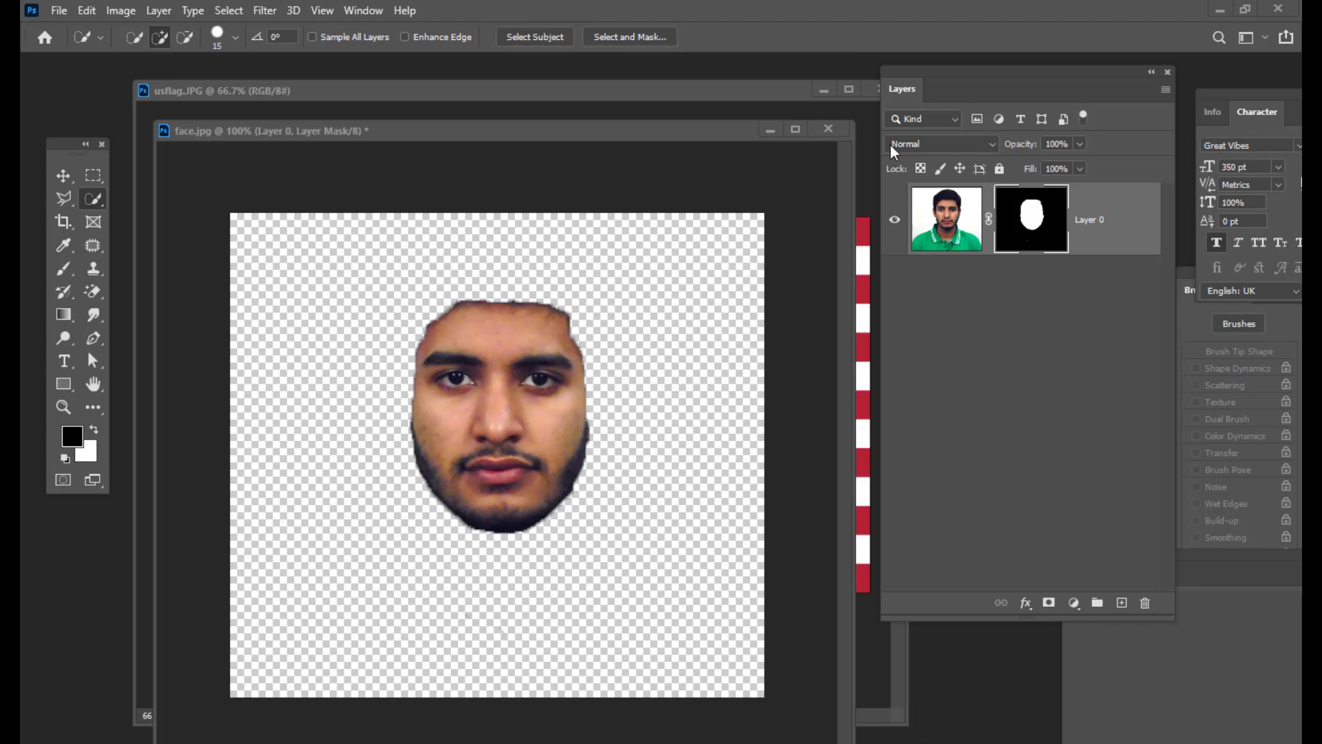
- Add a Black & White adjustment layer above Layer 0 with the Default preset and close its properties
drag(508, 128, 503, 122)
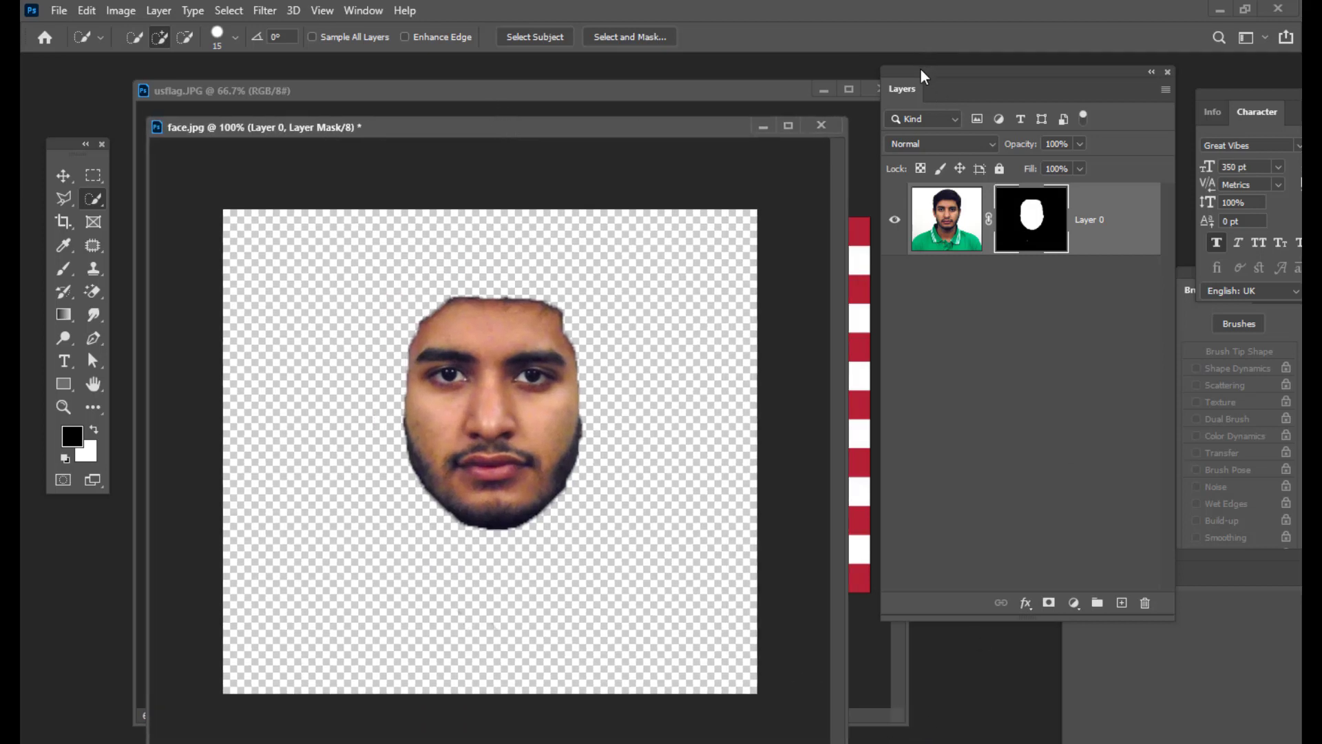
drag(916, 69, 916, 66)
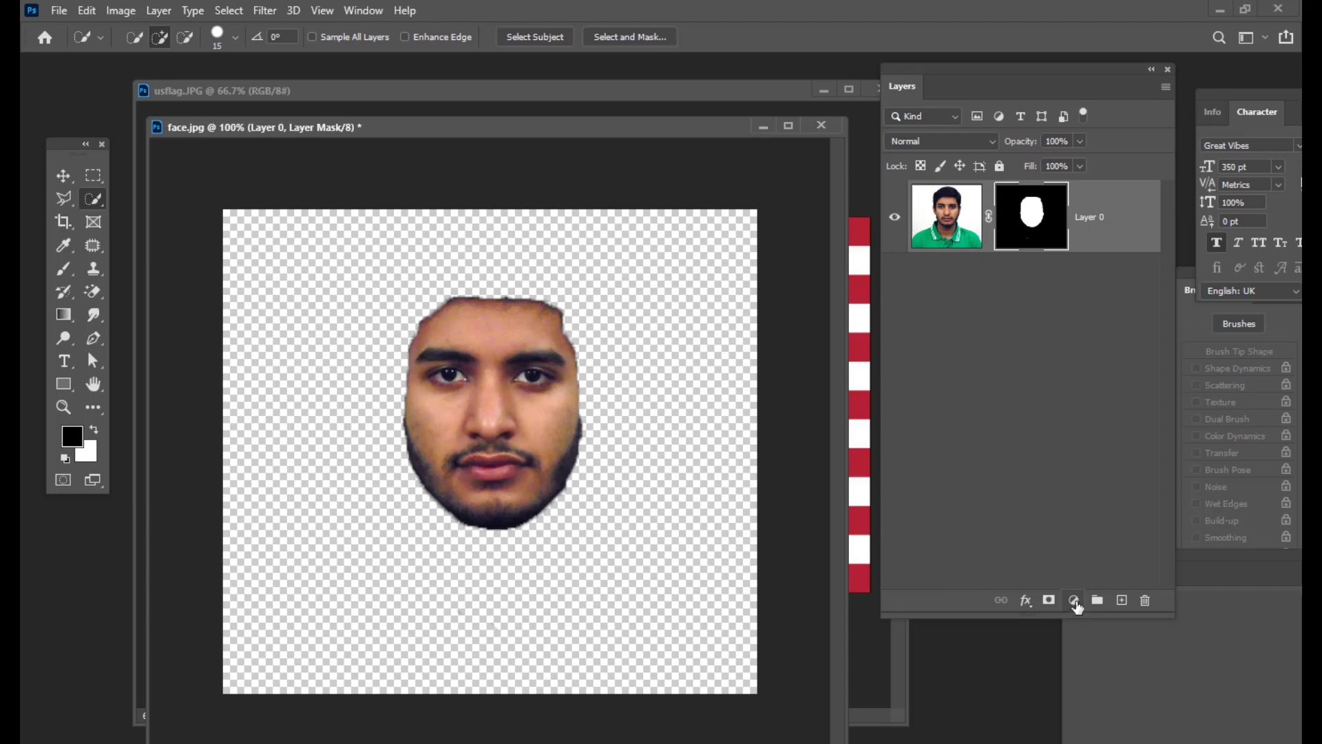
click(1074, 601)
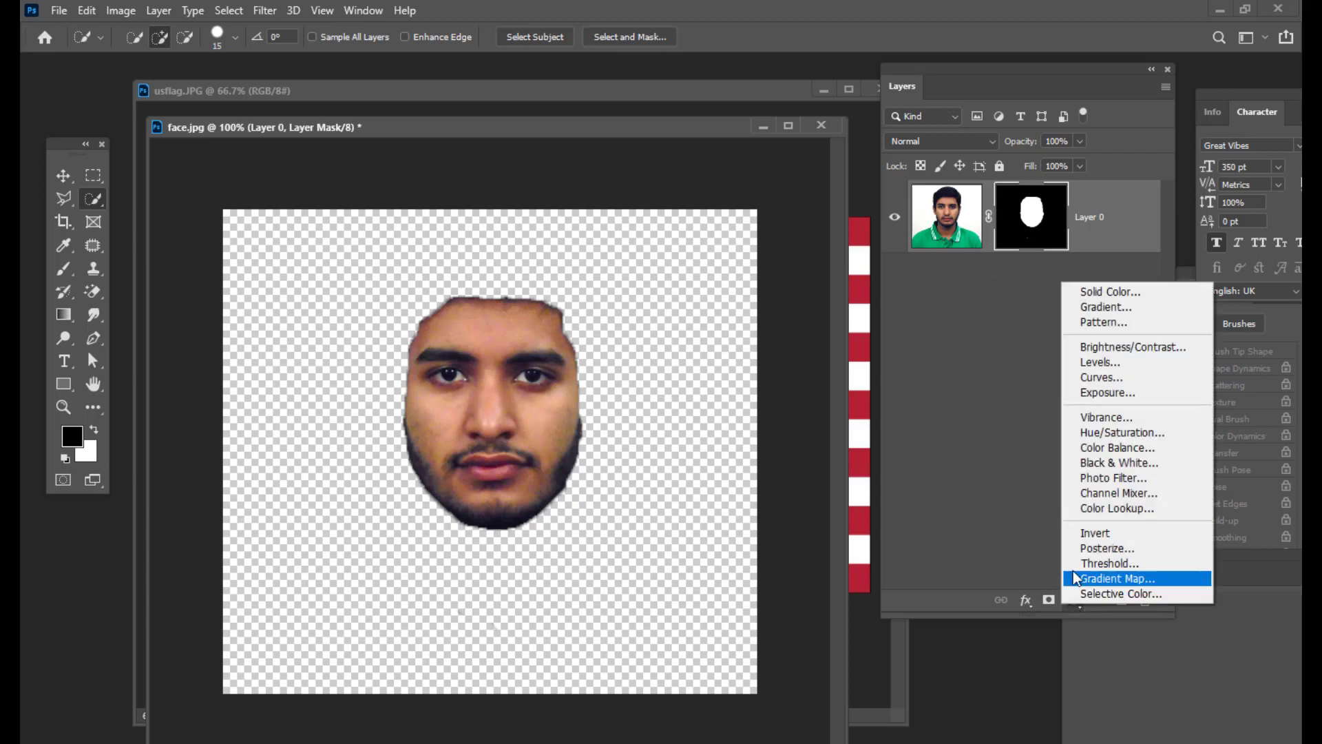
click(1129, 461)
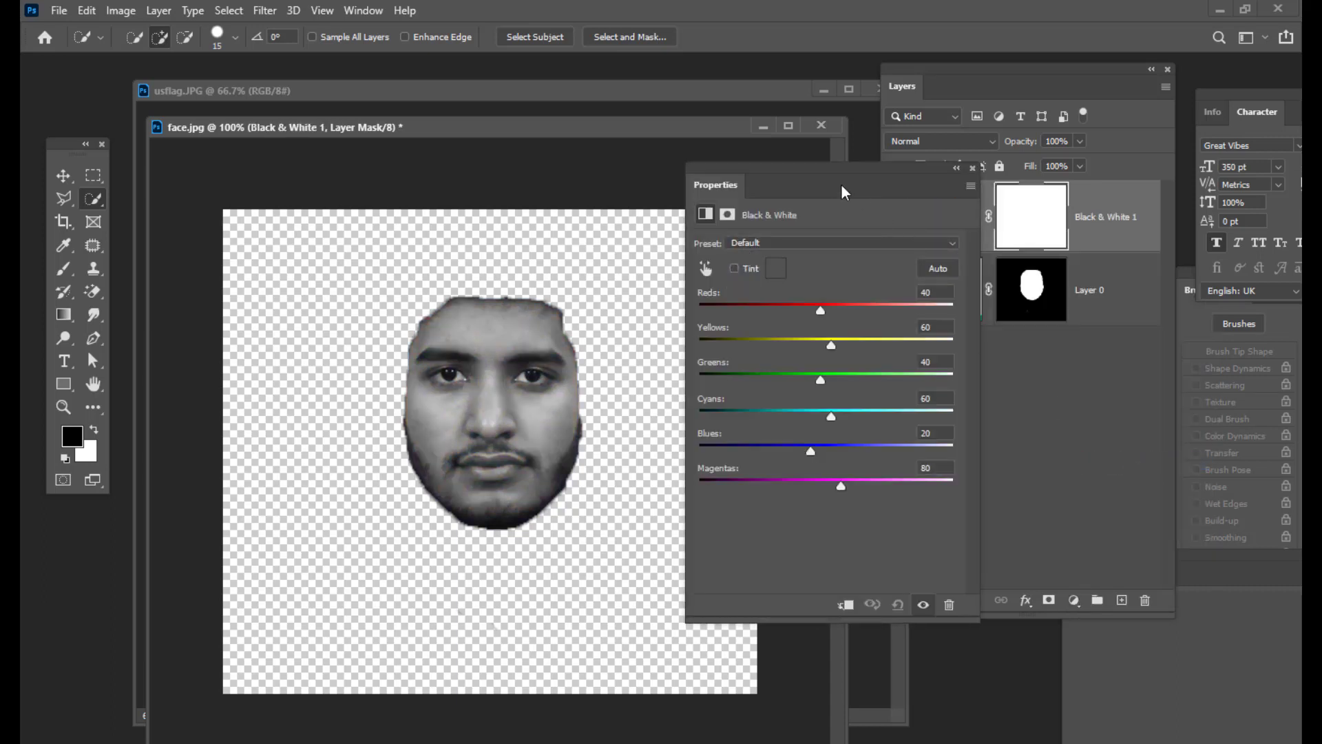
drag(799, 165, 699, 164)
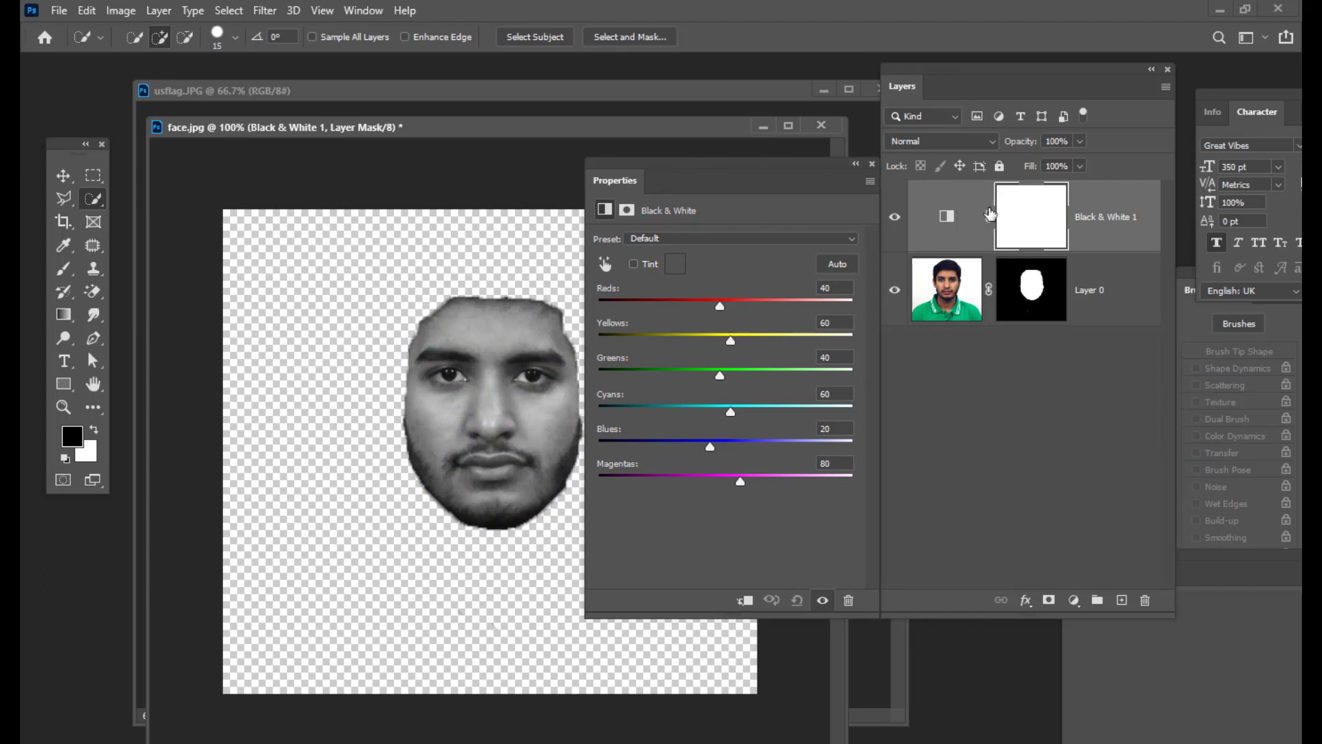
click(872, 164)
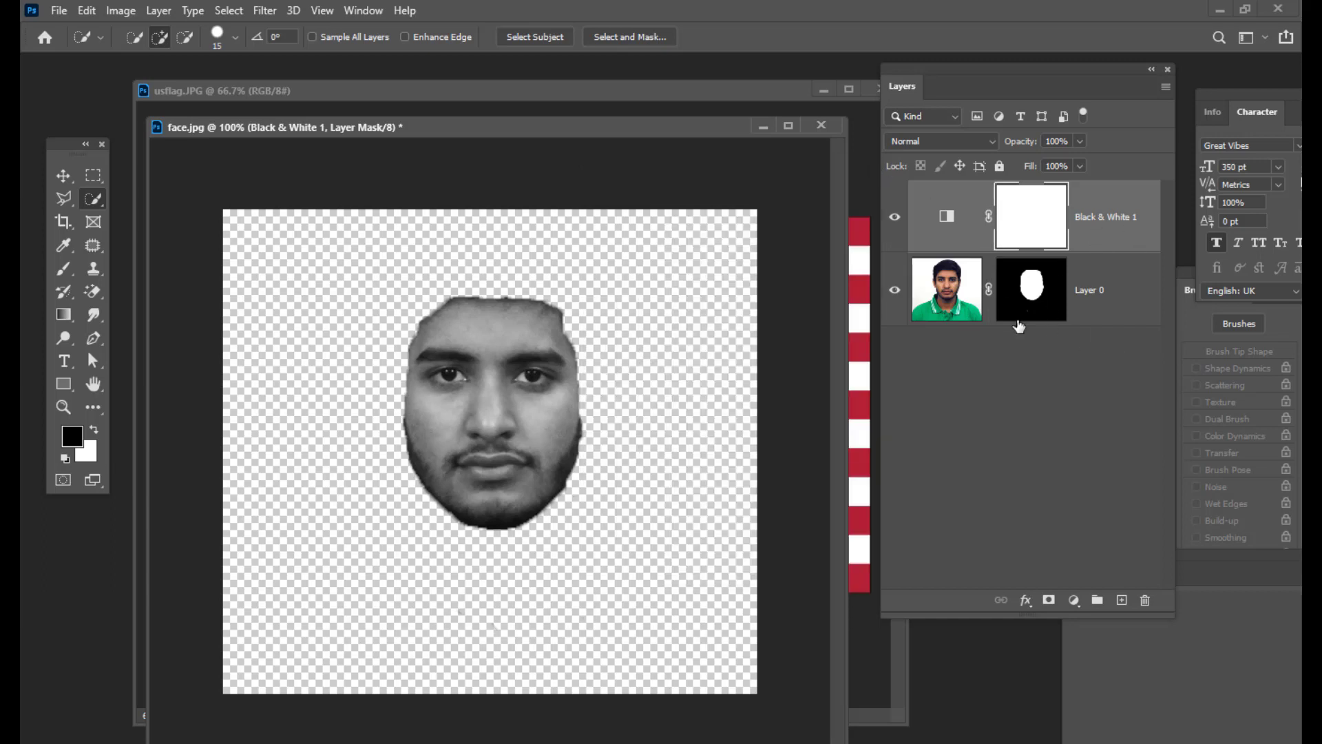
- Move Layer 0's face mask onto the Black & White adjustment layer, replacing its existing mask, and select that mask
click(1038, 283)
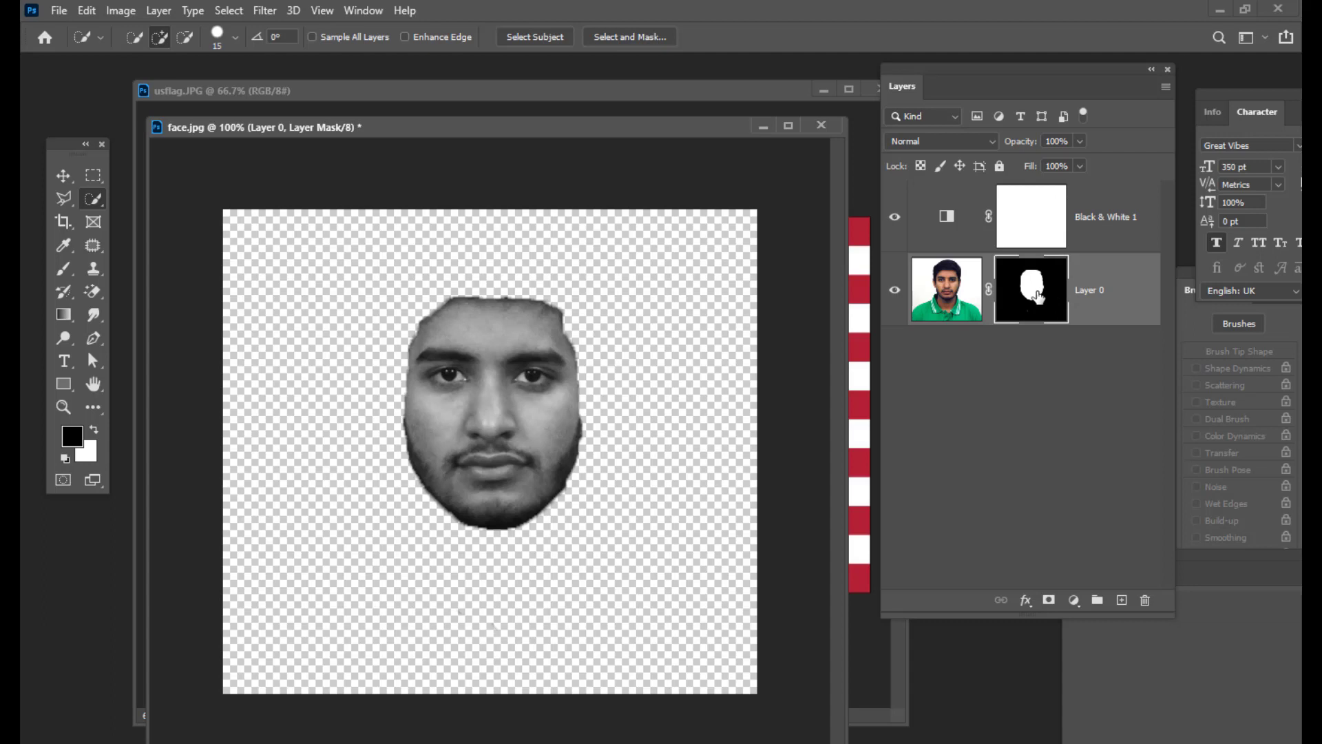
drag(1038, 296, 1032, 214)
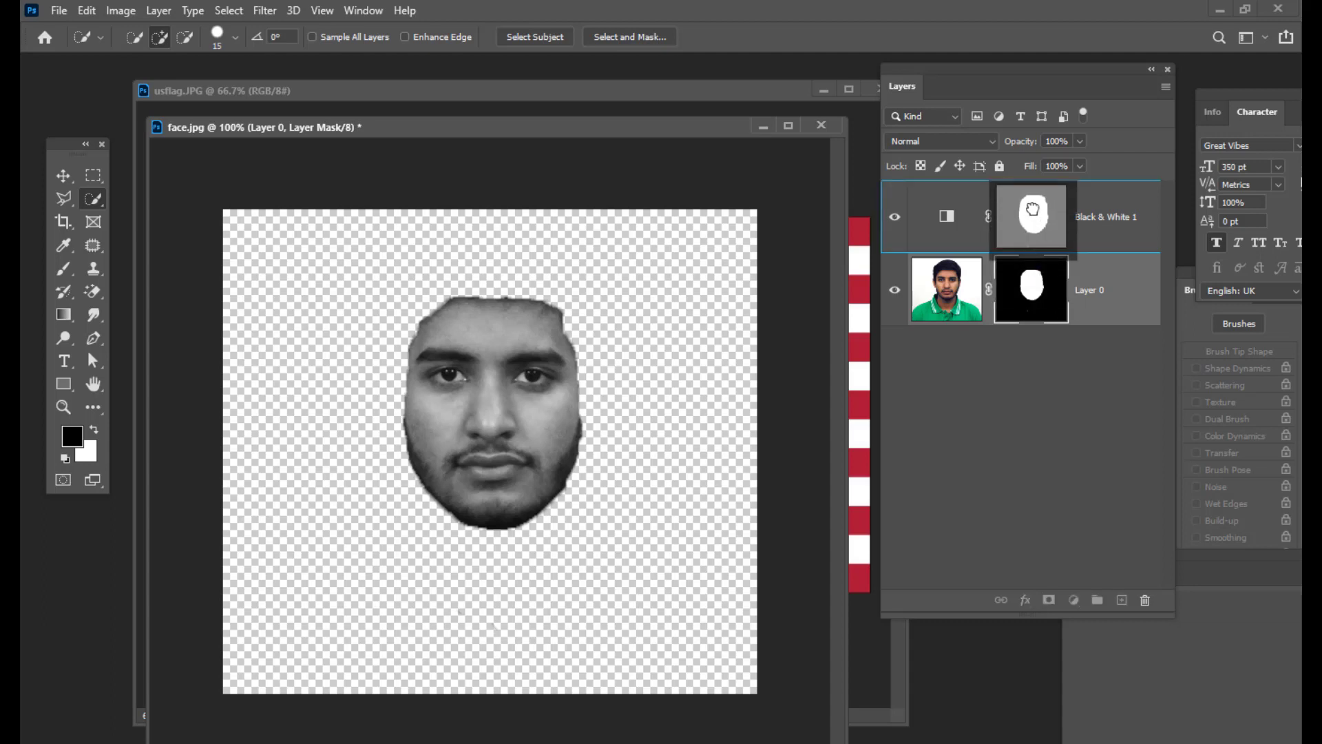
drag(1032, 210, 1032, 209)
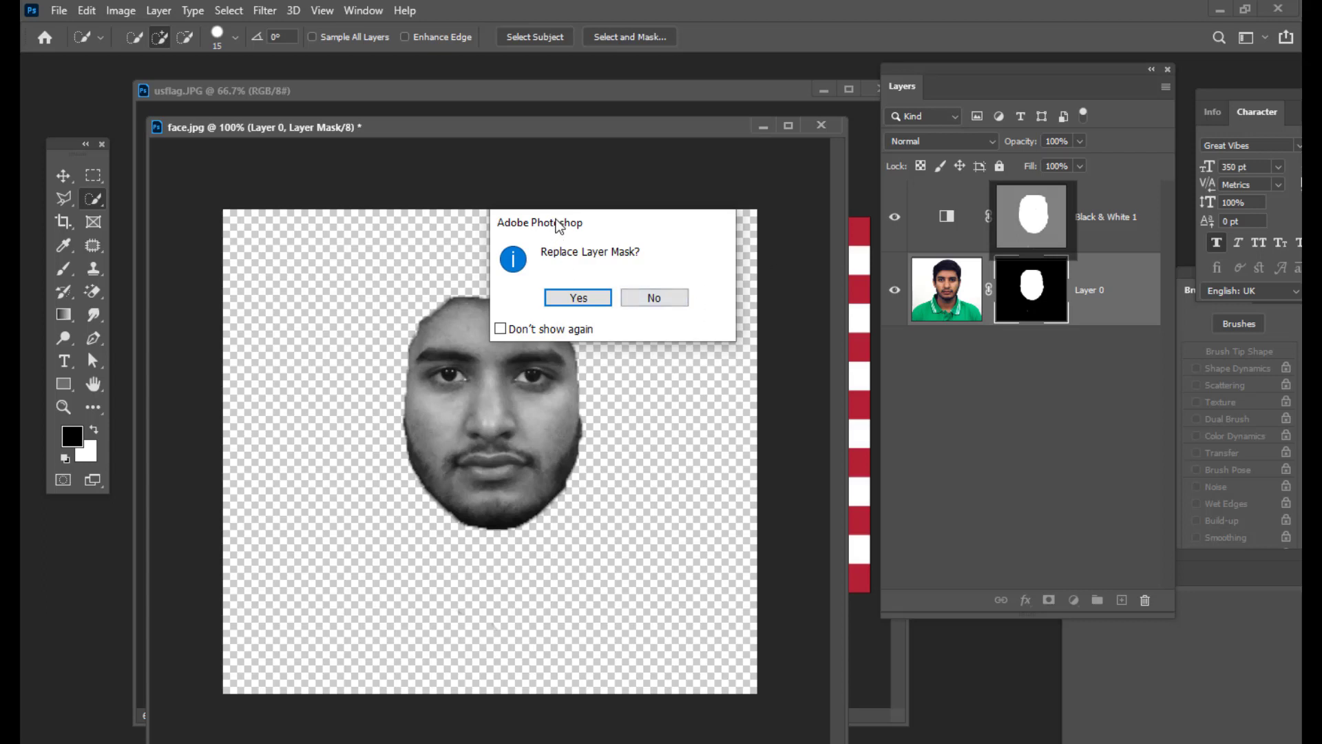
drag(559, 225, 673, 188)
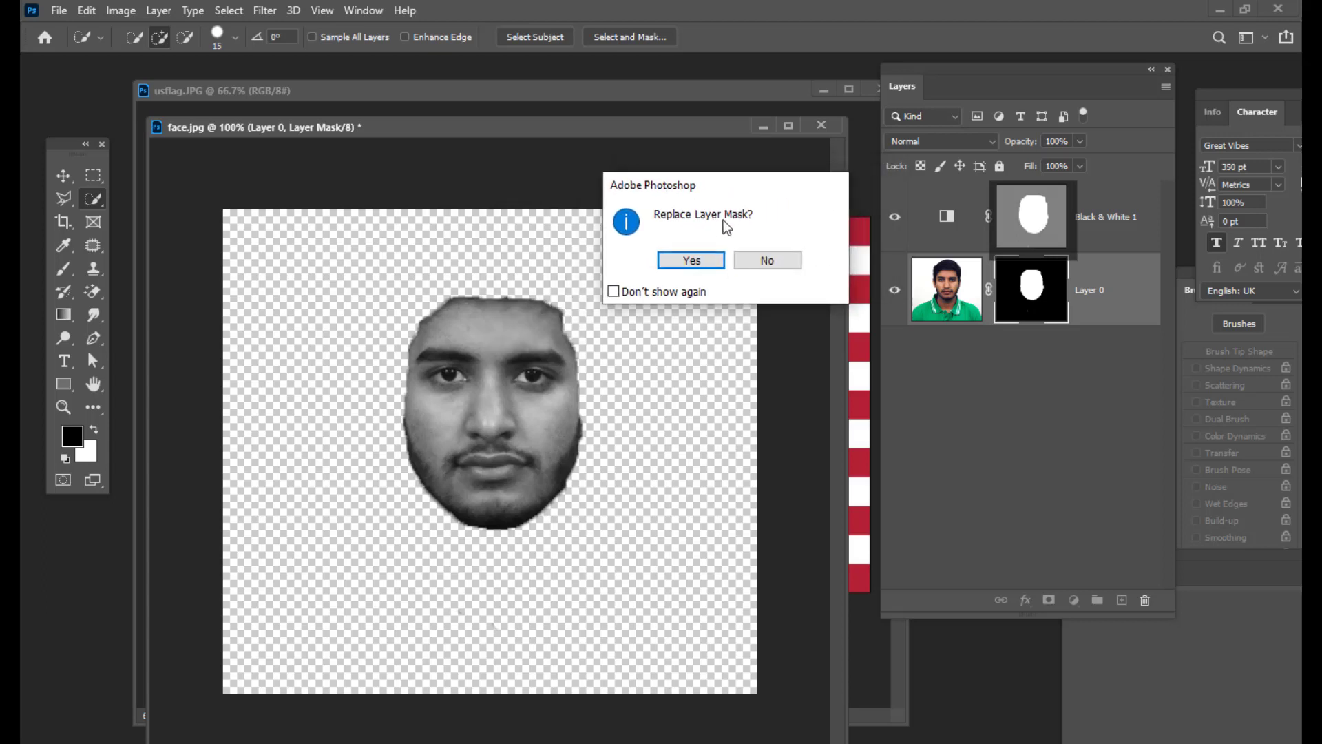
click(691, 261)
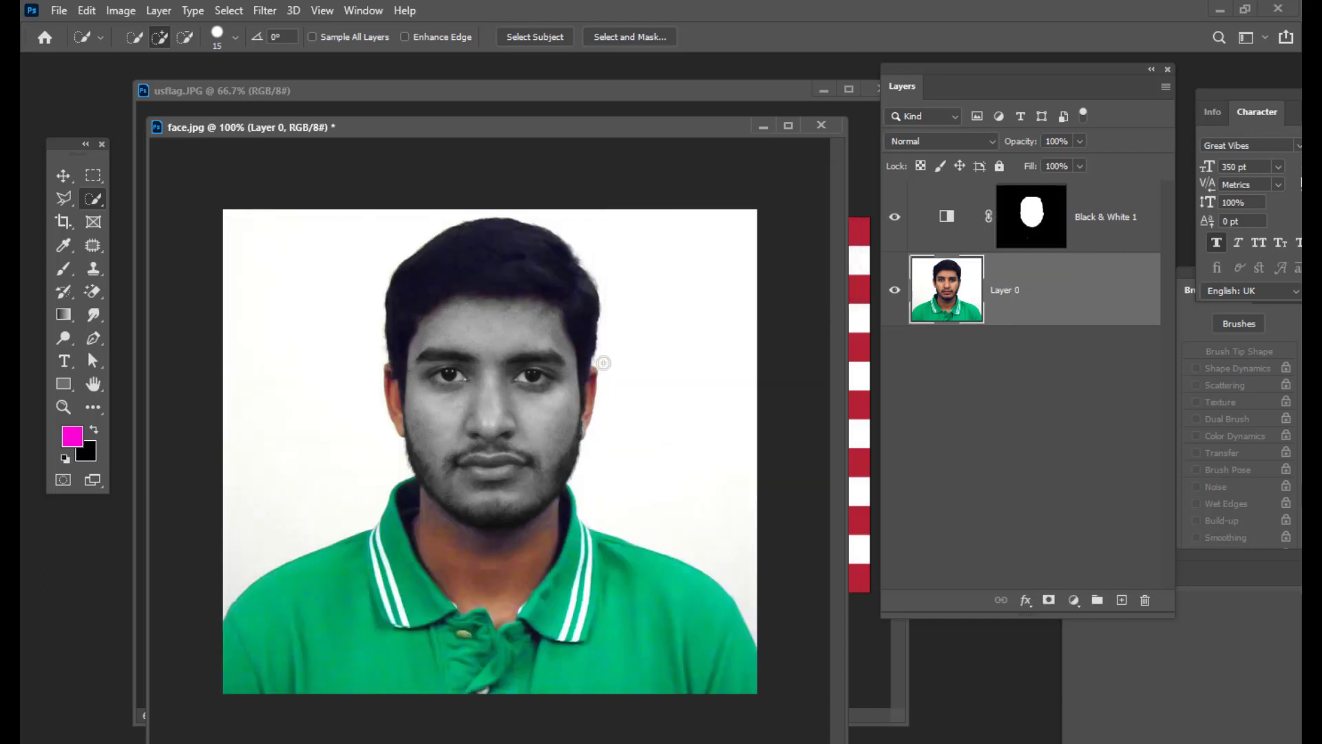
click(1035, 224)
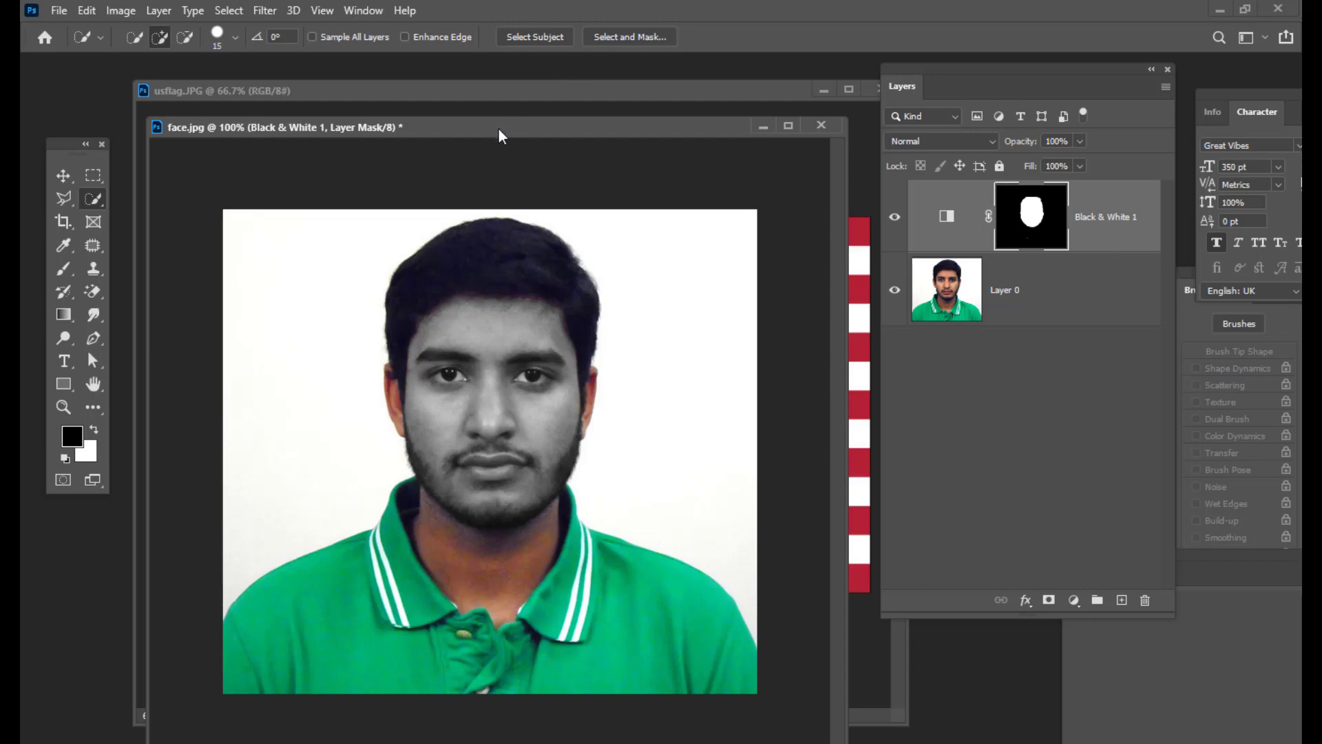
- Outline the eye beside the nose on the image's left half with the Polygonal Lasso tool
drag(502, 136, 579, 123)
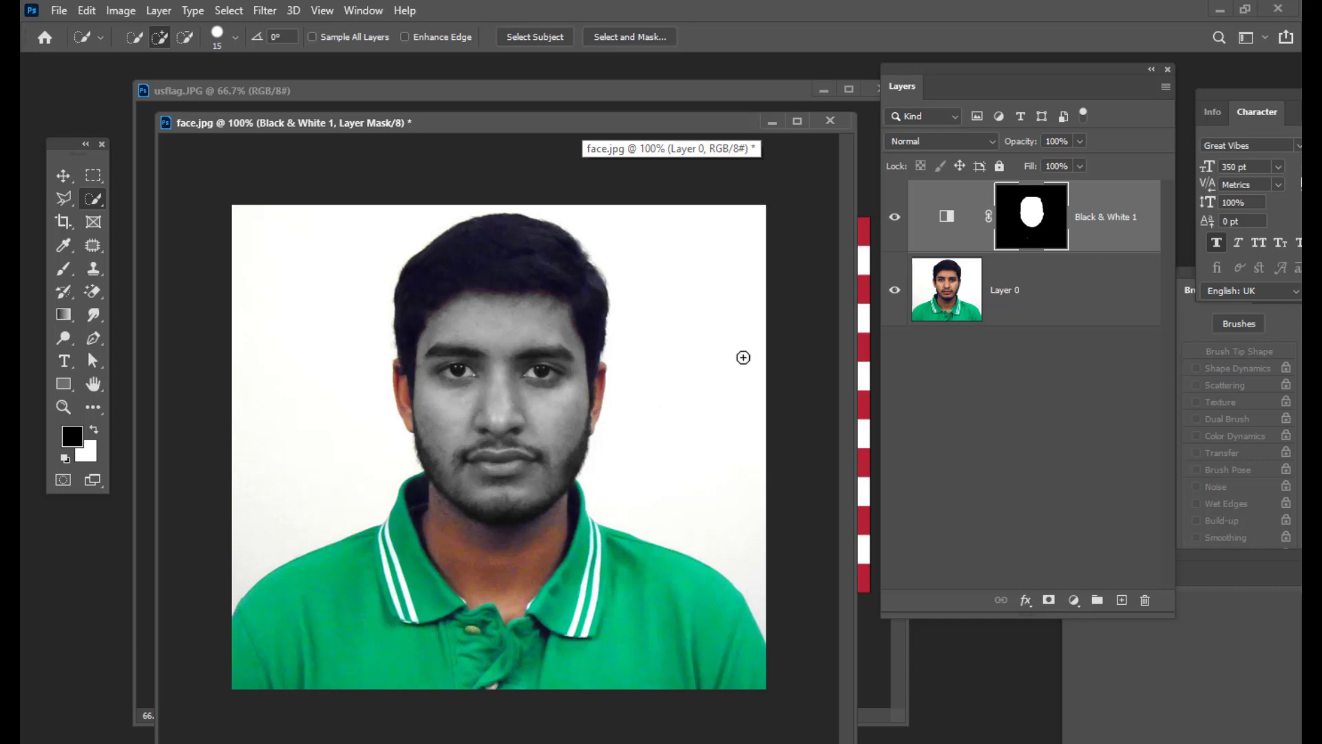
key(ctrl+plus)
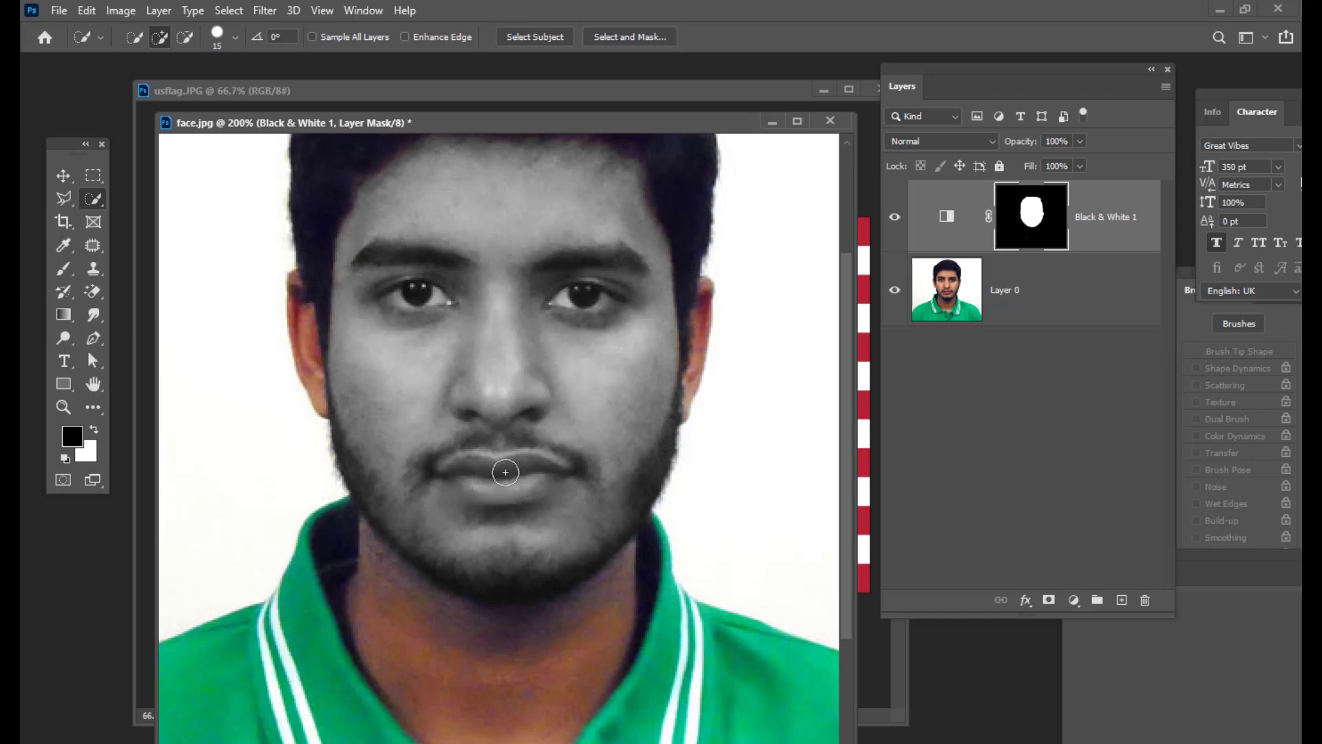
scroll(654, 297, up, 2)
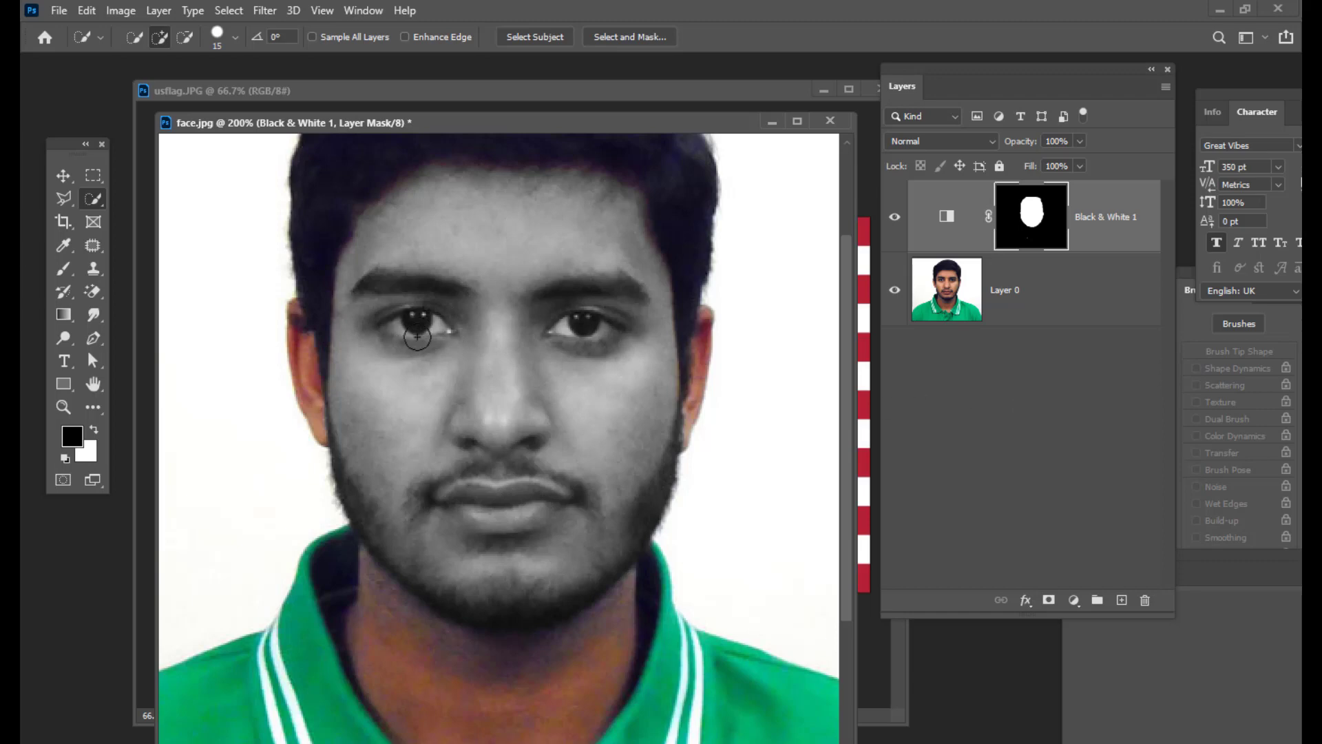
drag(403, 121, 436, 121)
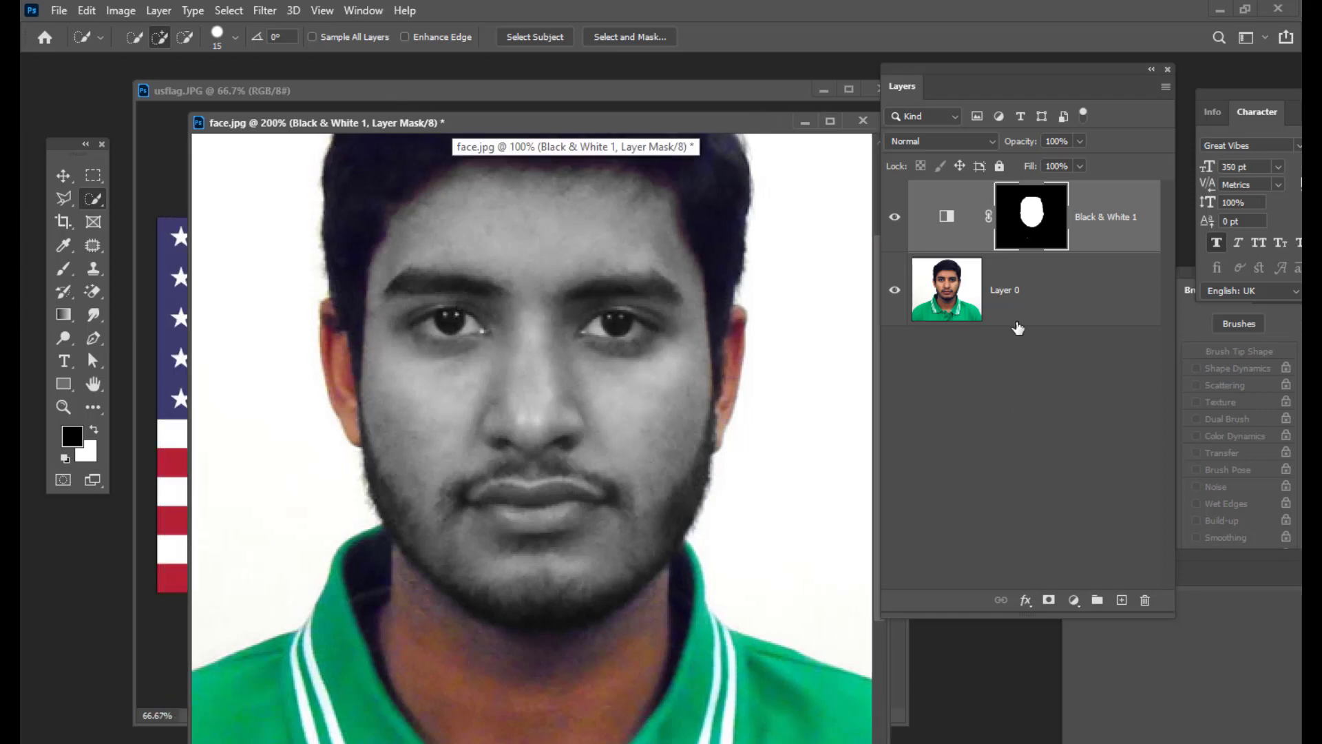
key(ctrl+plus)
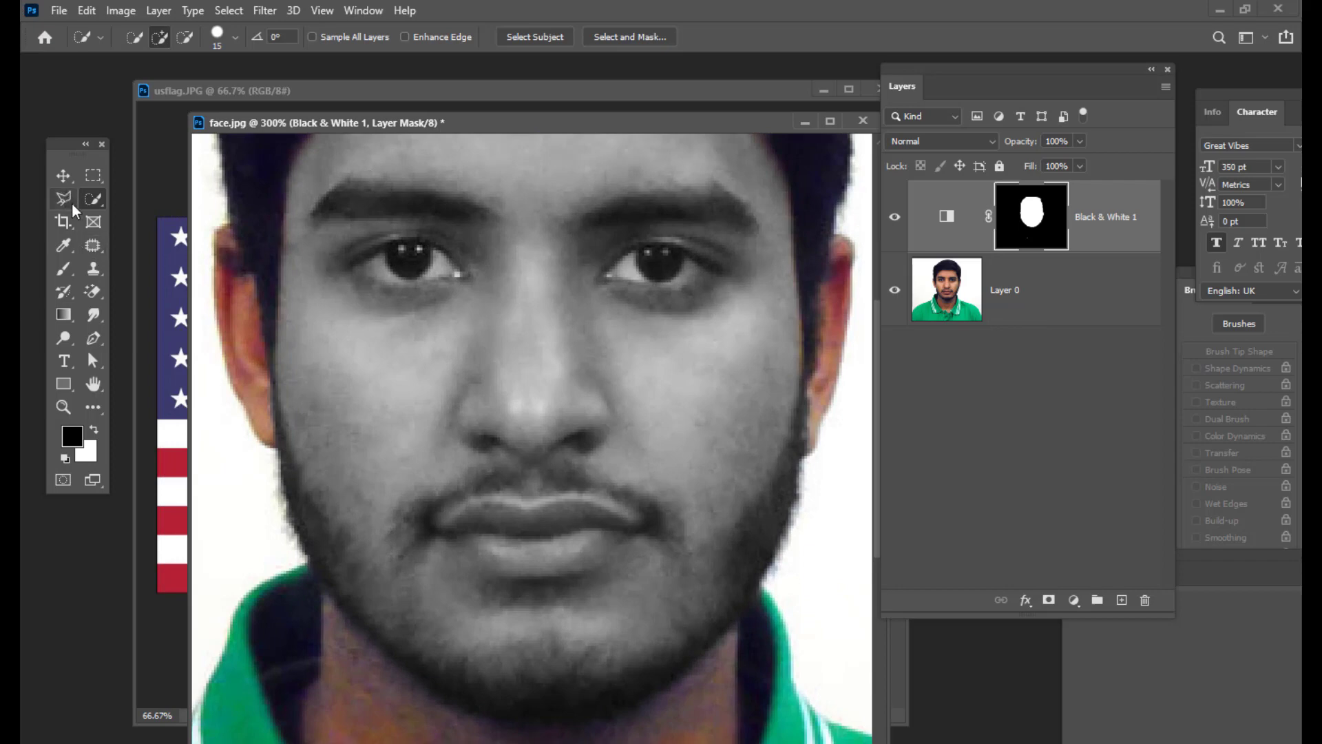
click(65, 199)
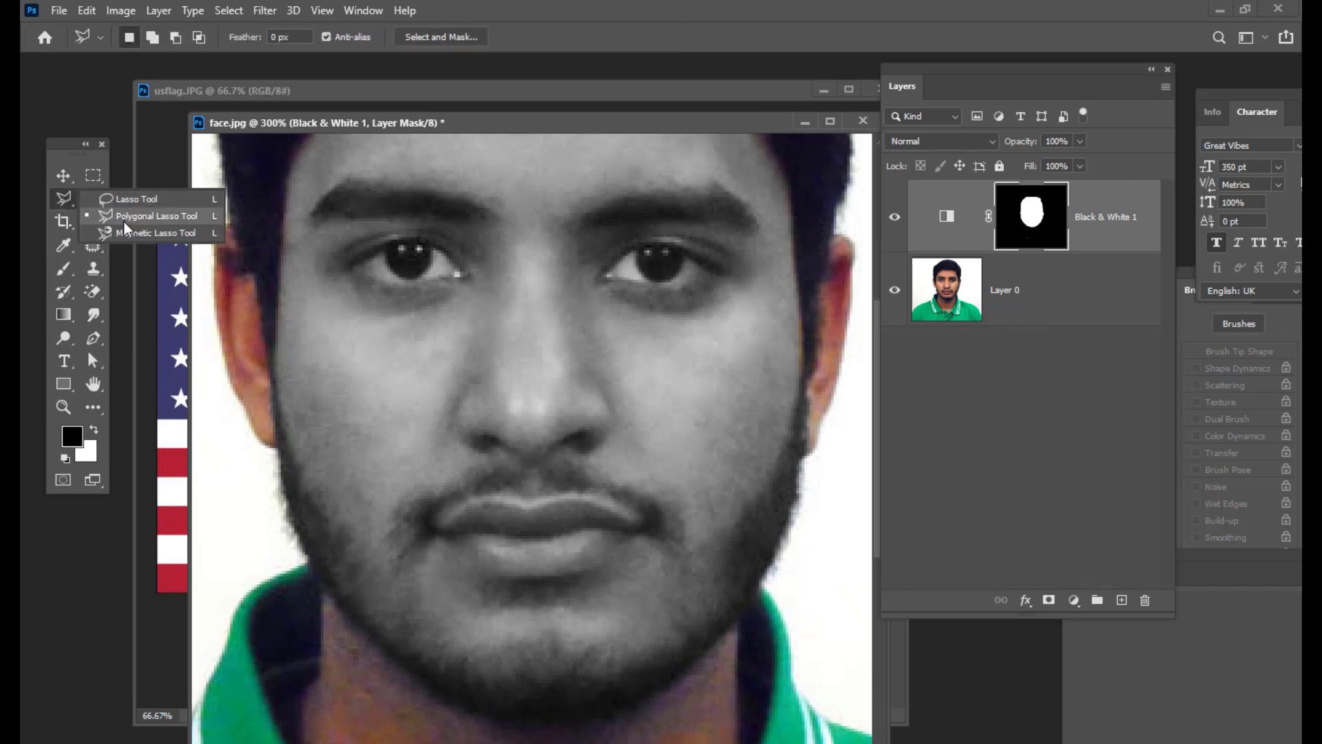
click(126, 217)
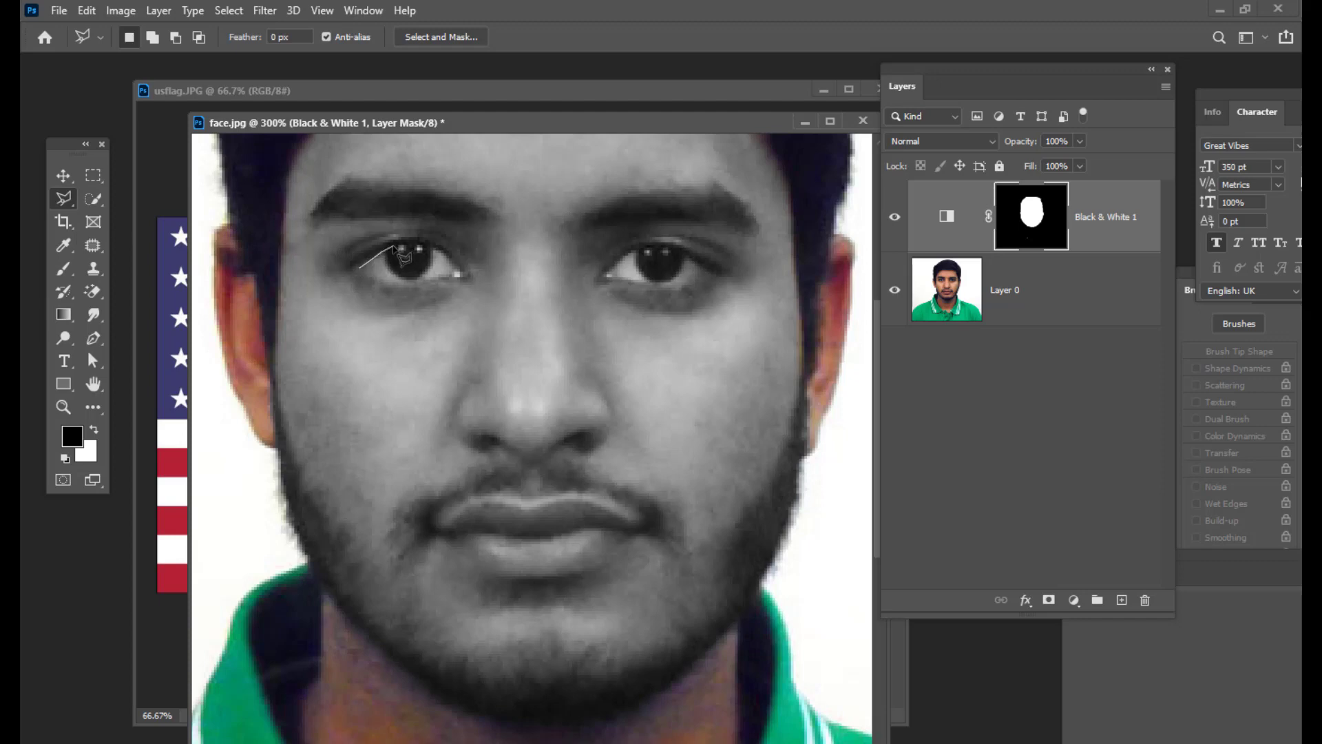
click(395, 246)
click(459, 274)
click(360, 269)
- Add the second eye to the existing selection by tracing its outline with the Polygonal Lasso
key(shift)
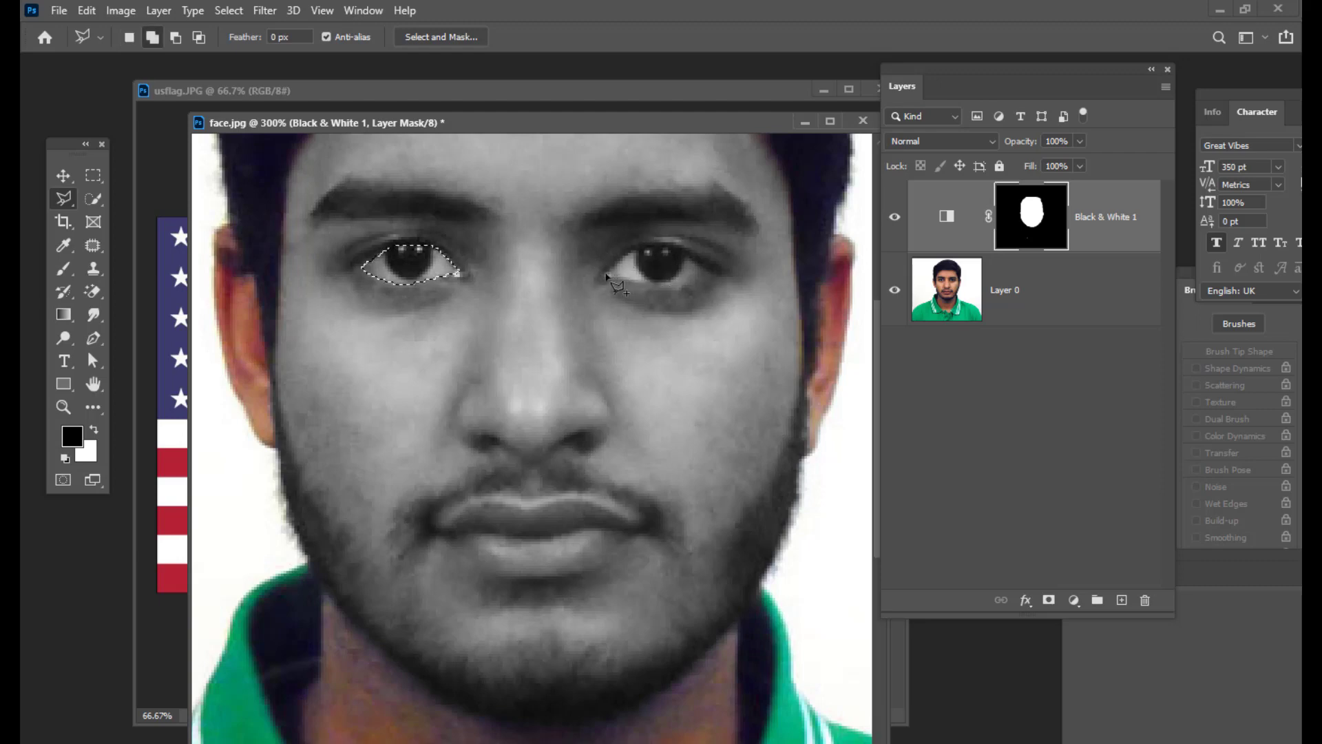
shift+click(608, 275)
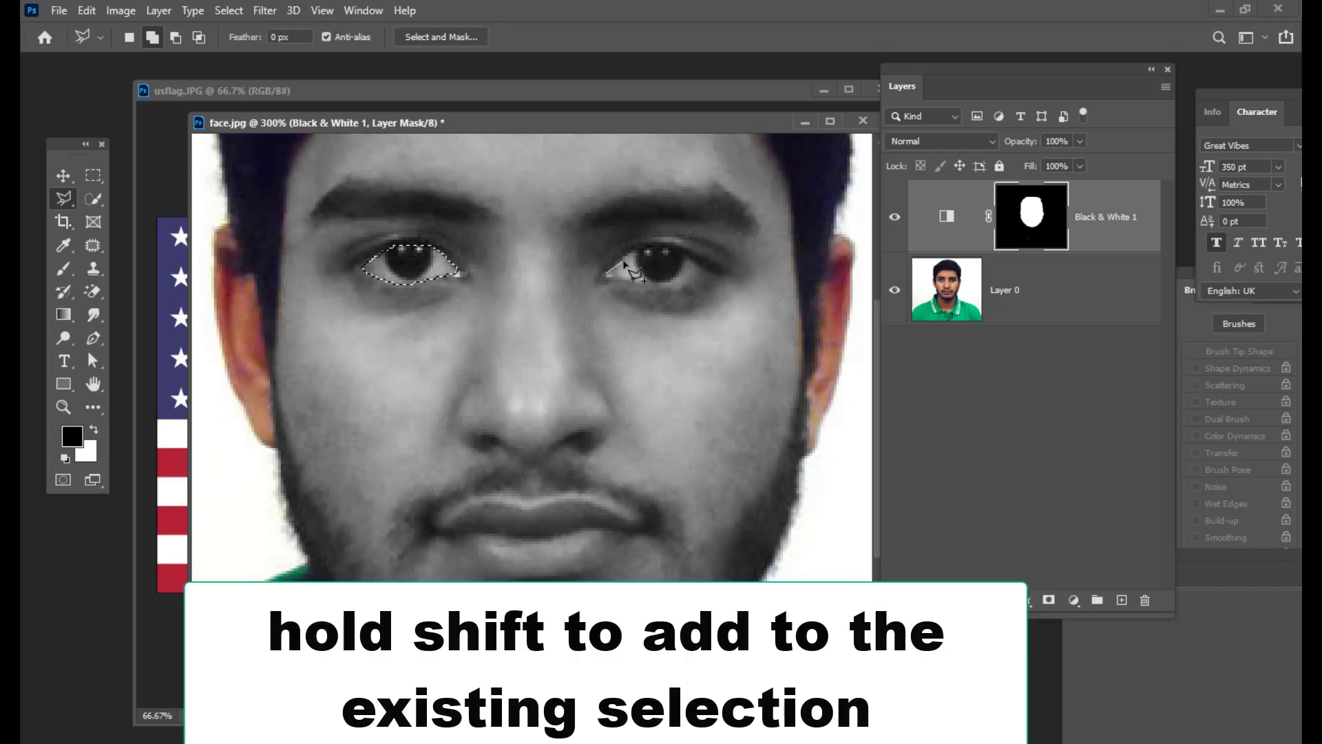
click(622, 261)
click(632, 254)
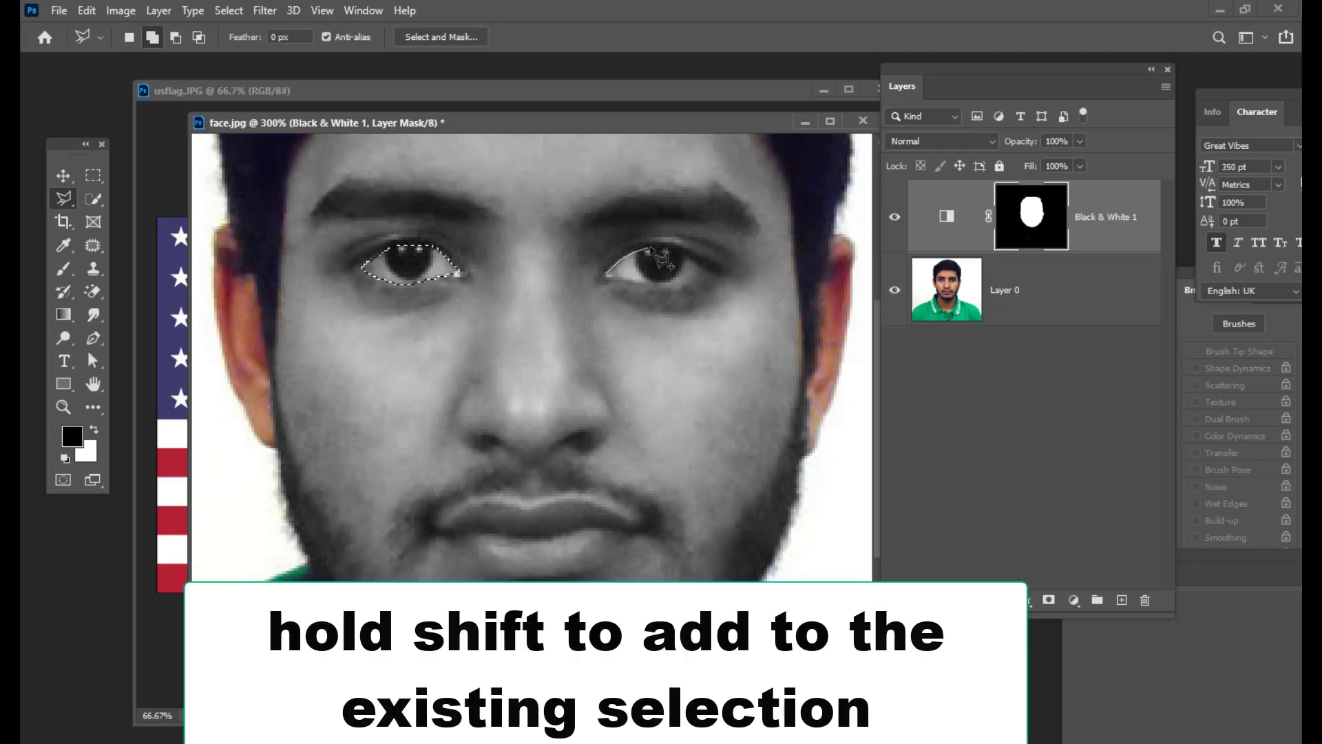
click(646, 248)
click(663, 248)
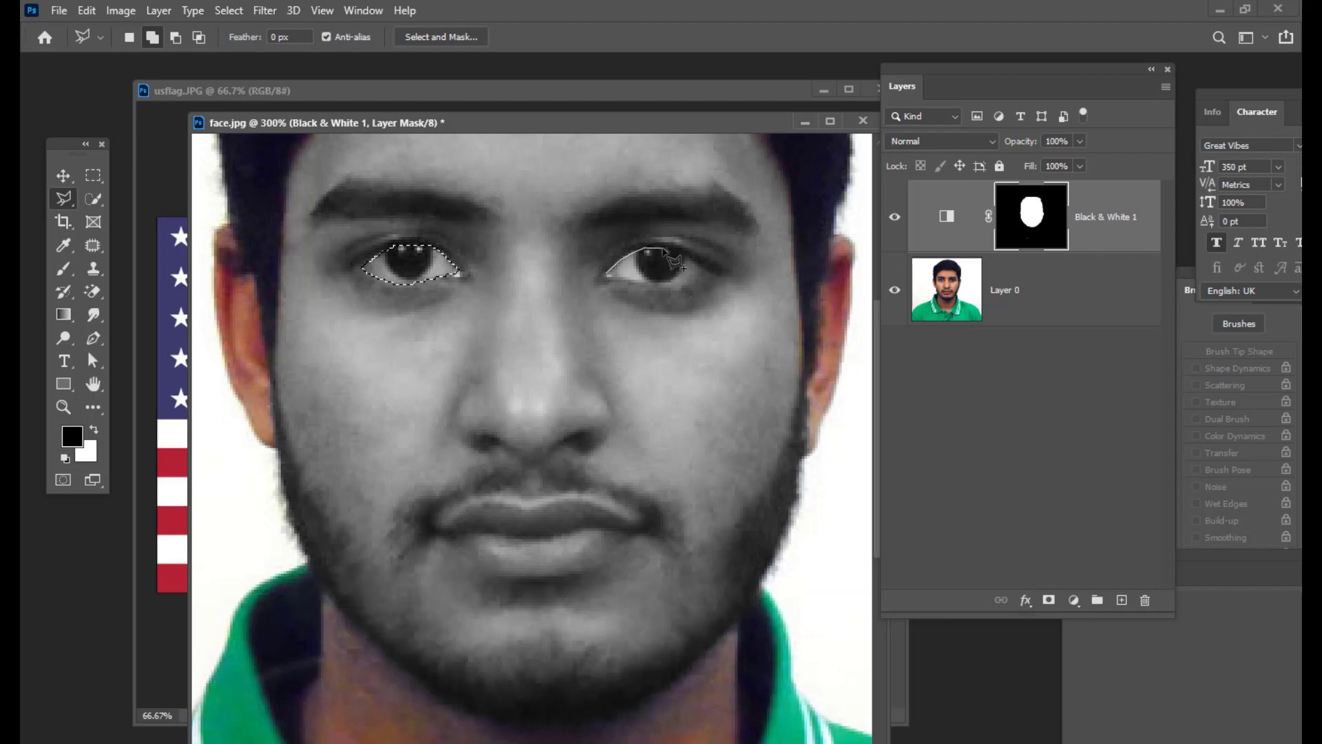
click(682, 252)
click(695, 257)
click(712, 271)
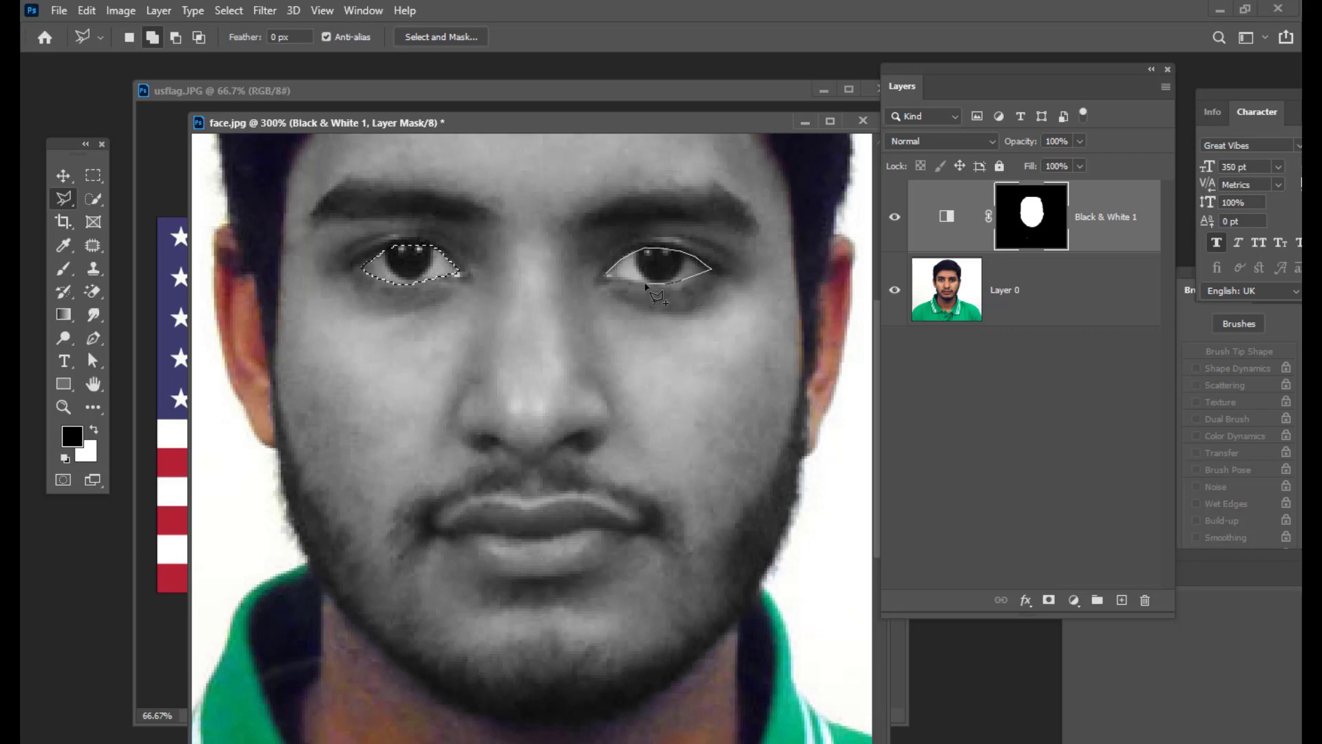
click(608, 275)
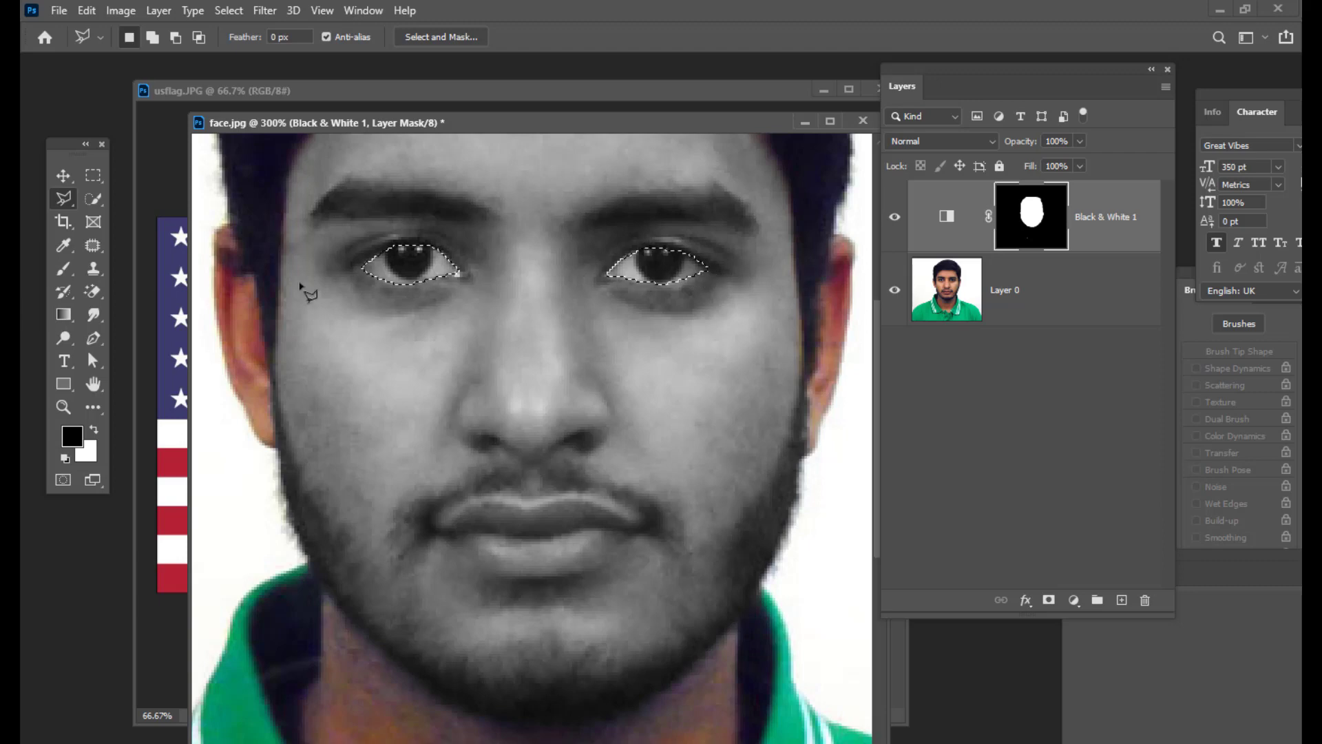
- Fill the selected eyes with the black foreground color on the Black & White 1 mask and deselect
drag(546, 118, 545, 122)
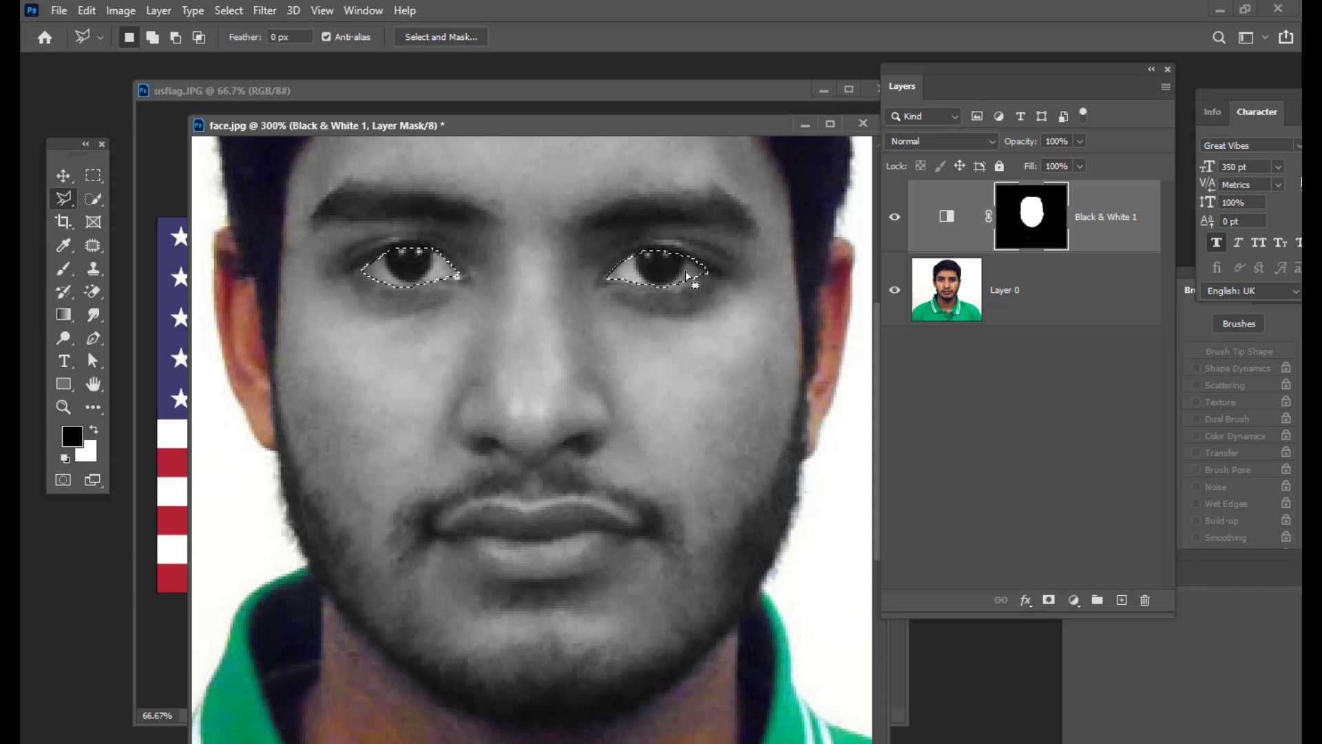
key(alt+BackSpace)
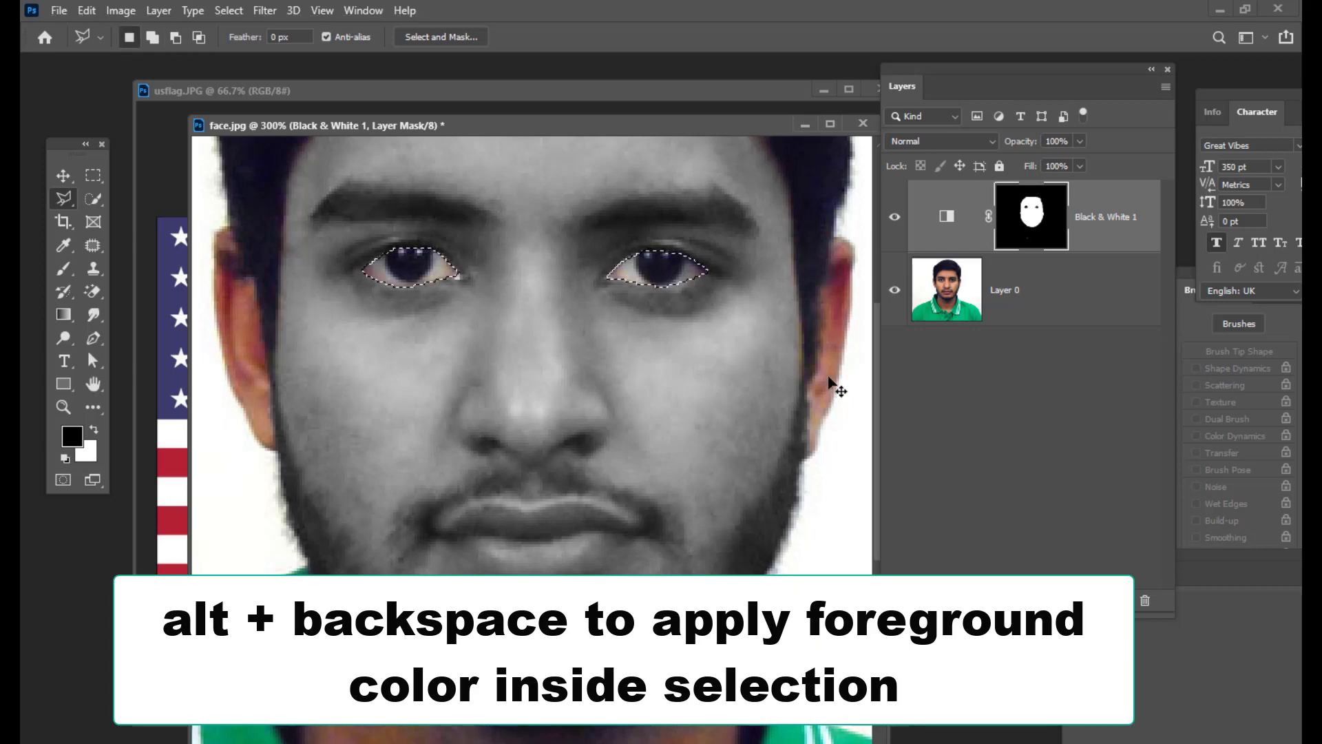
key(ctrl+d)
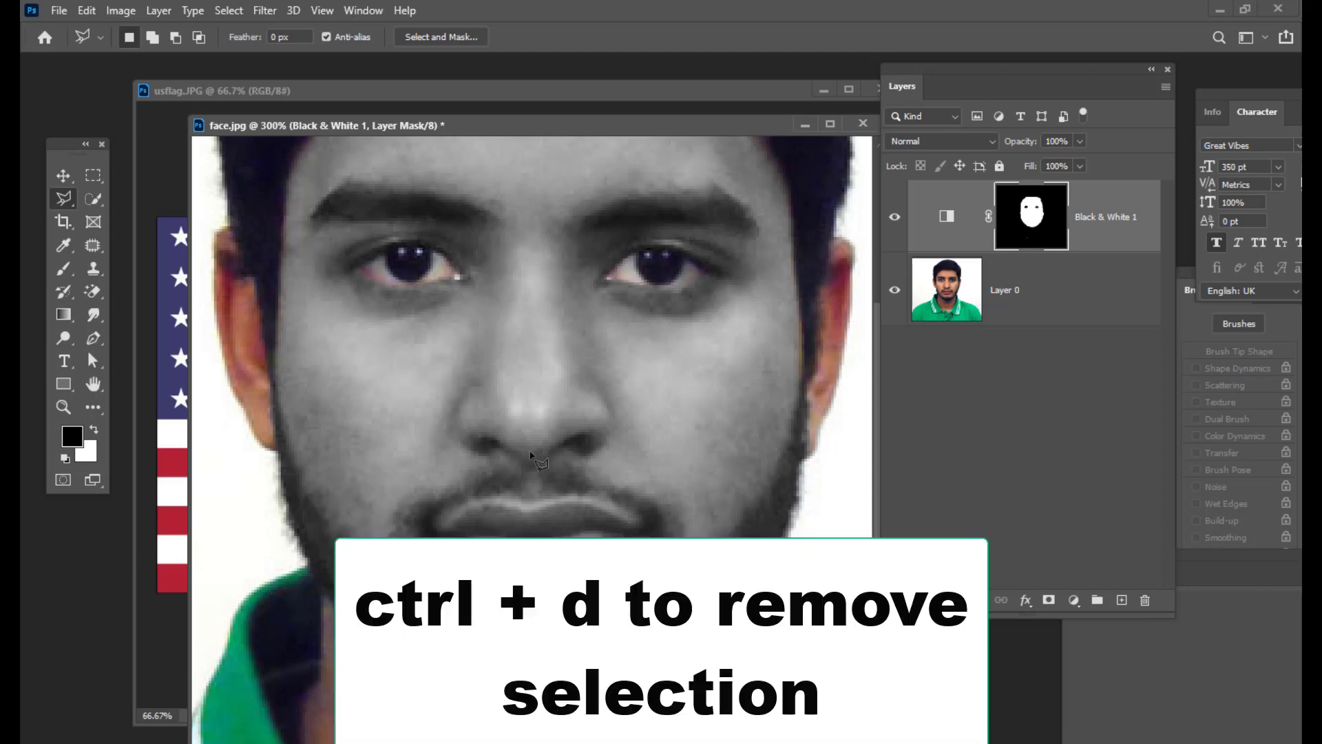
- Select the lips by tracing their outline with the Polygonal Lasso and extend the selection at the mouth corner
scroll(564, 421, down, 1)
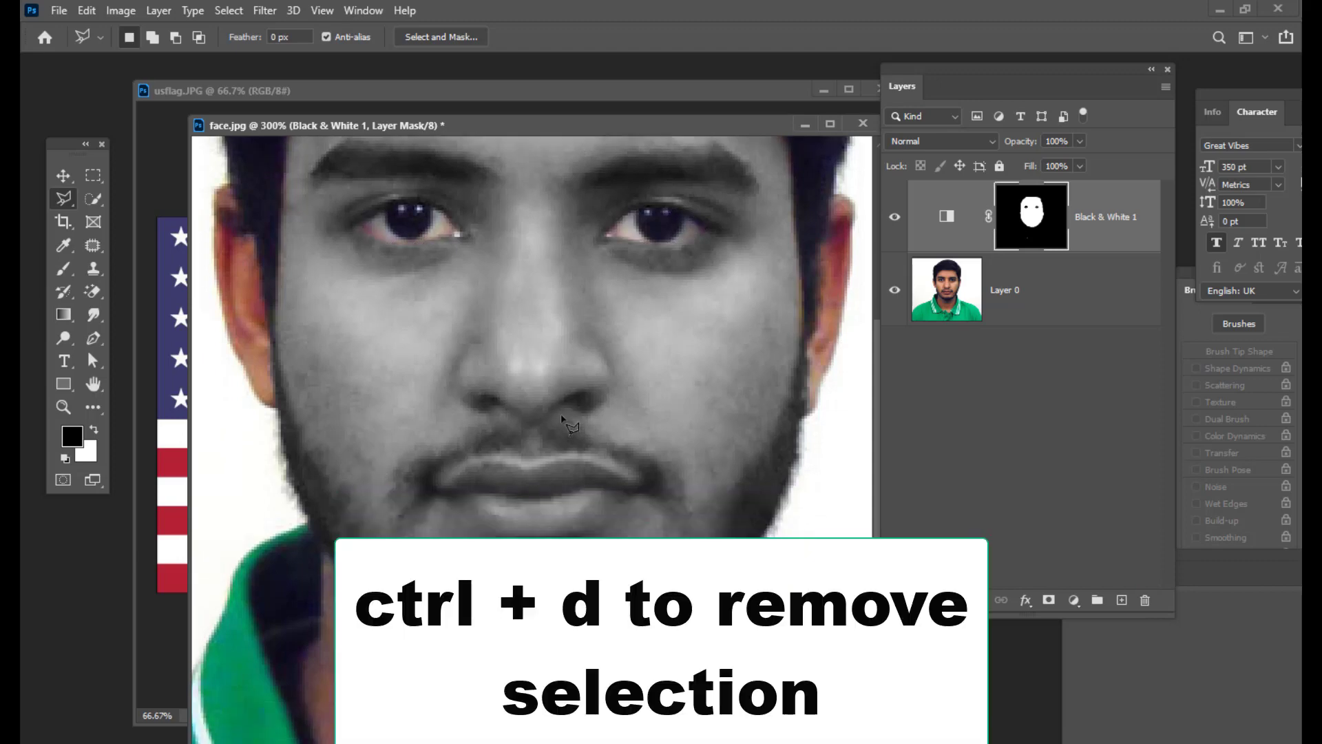
click(445, 492)
click(478, 464)
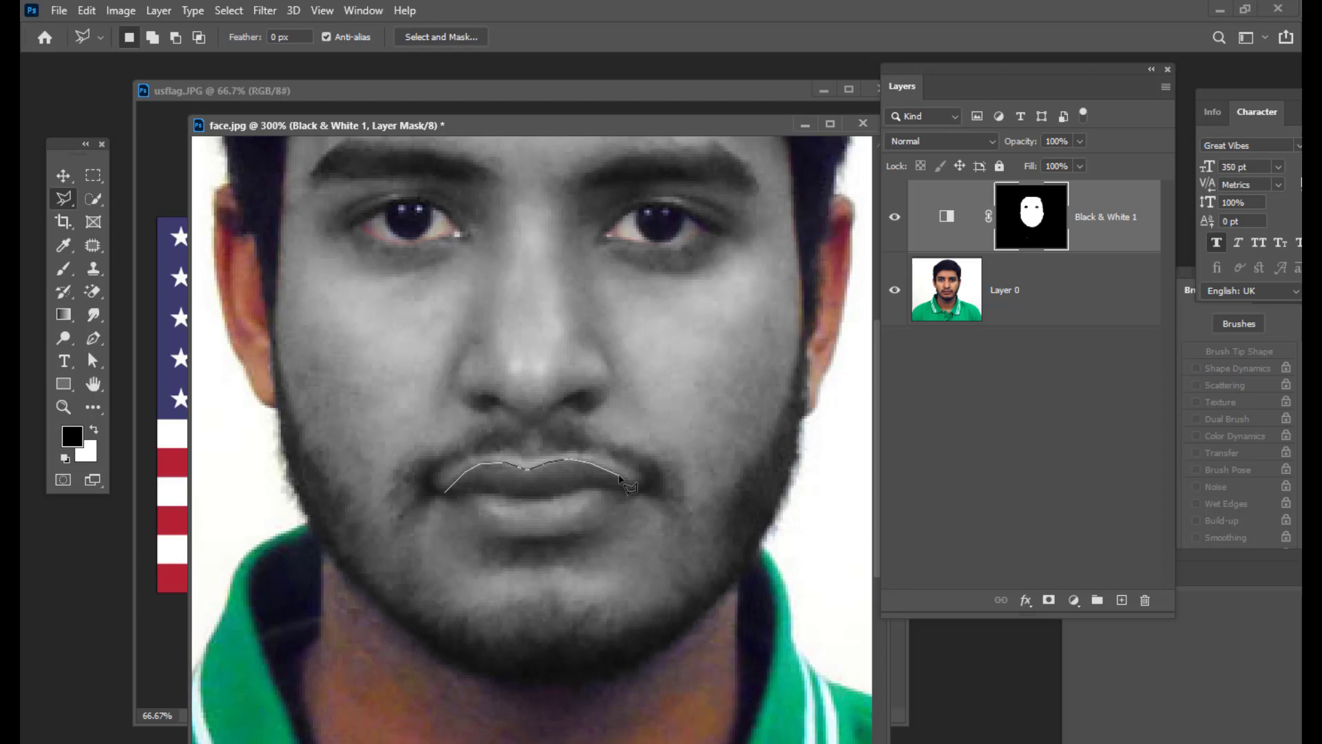
click(639, 488)
click(595, 527)
click(449, 495)
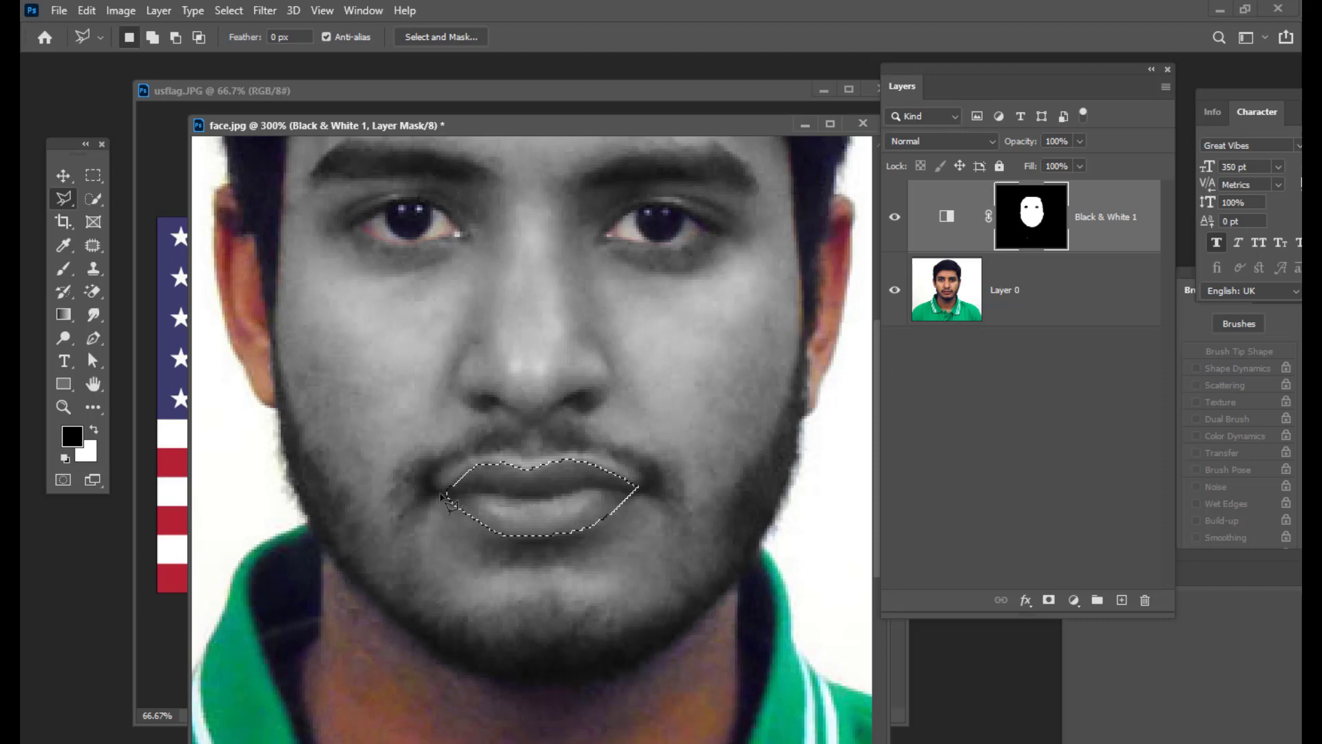
key(shift)
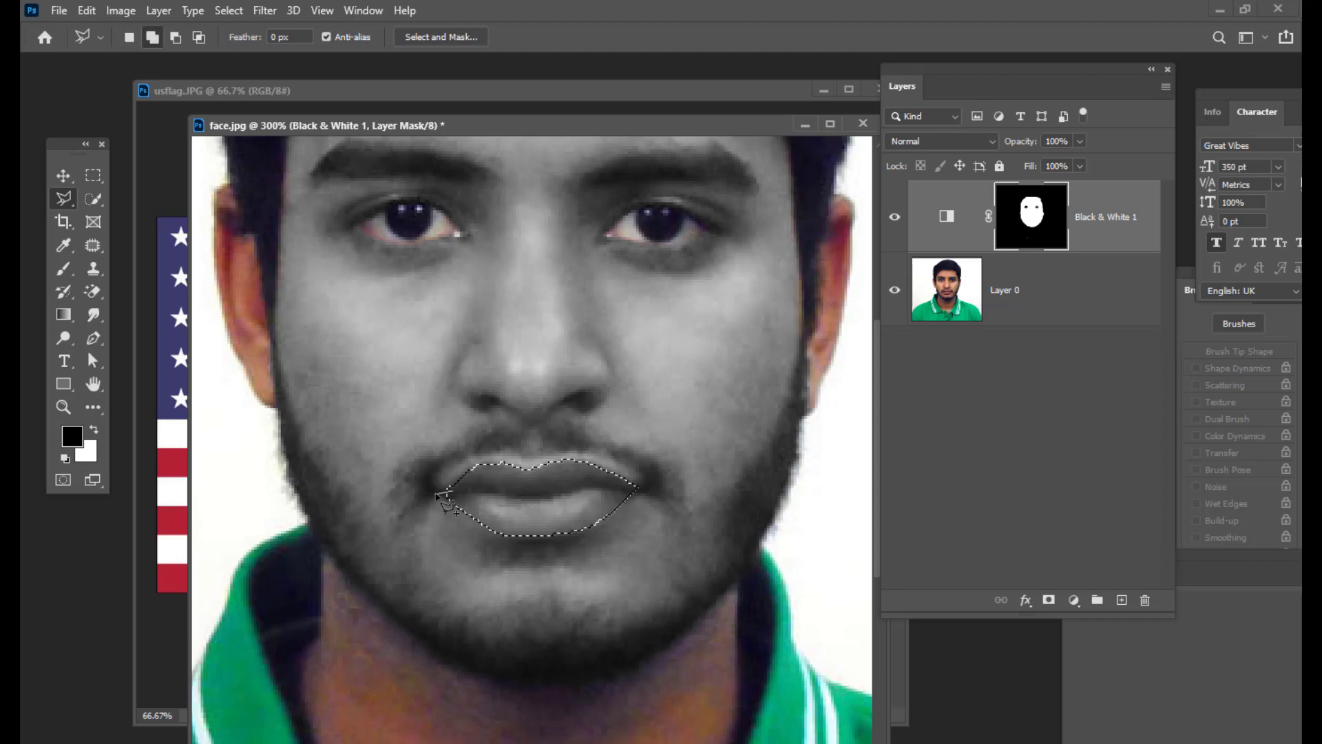
click(438, 493)
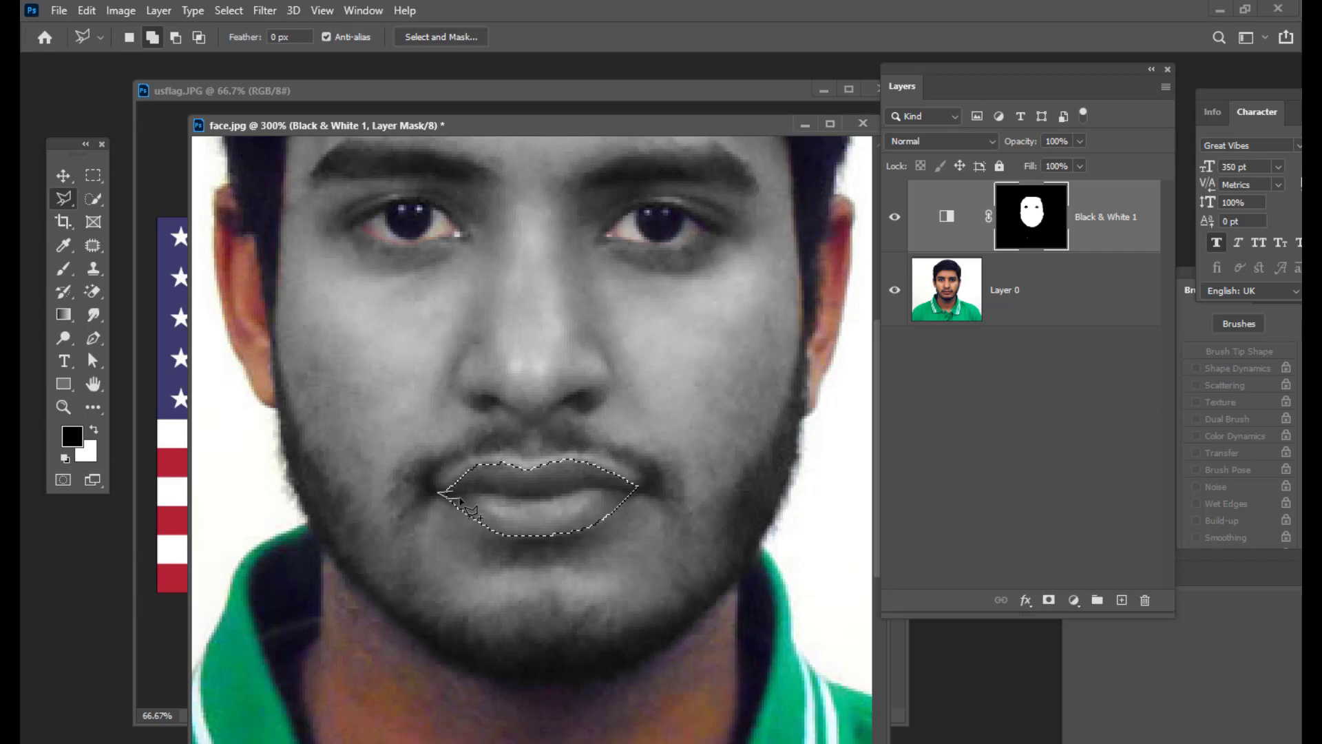
double_click(463, 510)
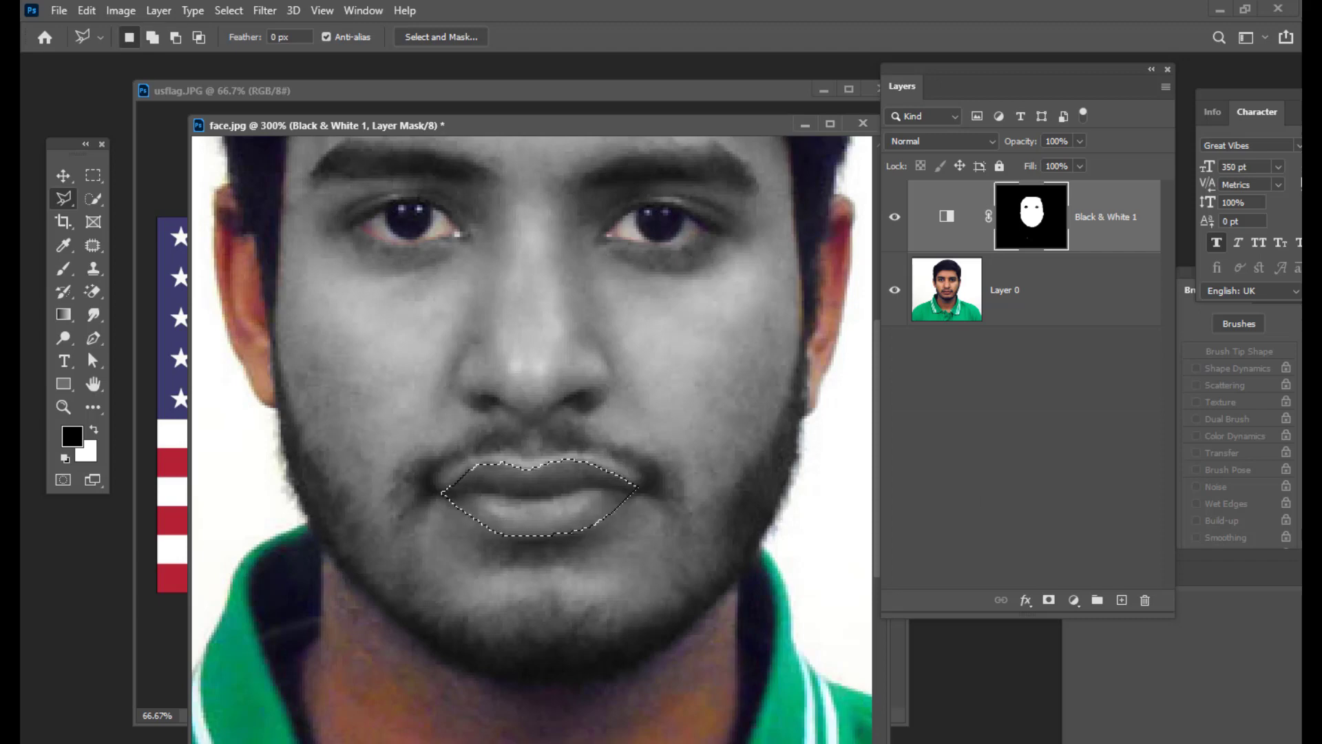
- Fill the selected lips with black on the Black & White 1 mask and remove the selection
key(alt+BackSpace)
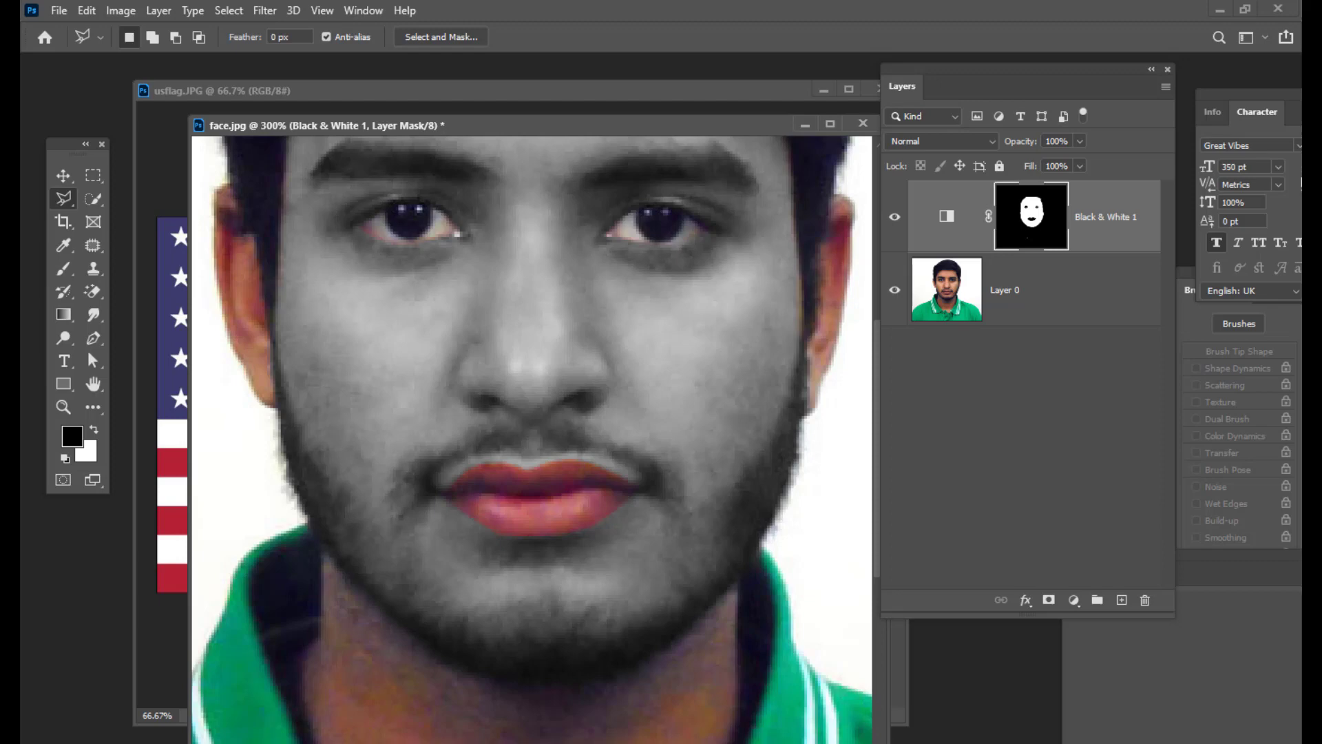
key(ctrl+minus)
key(ctrl+minus)
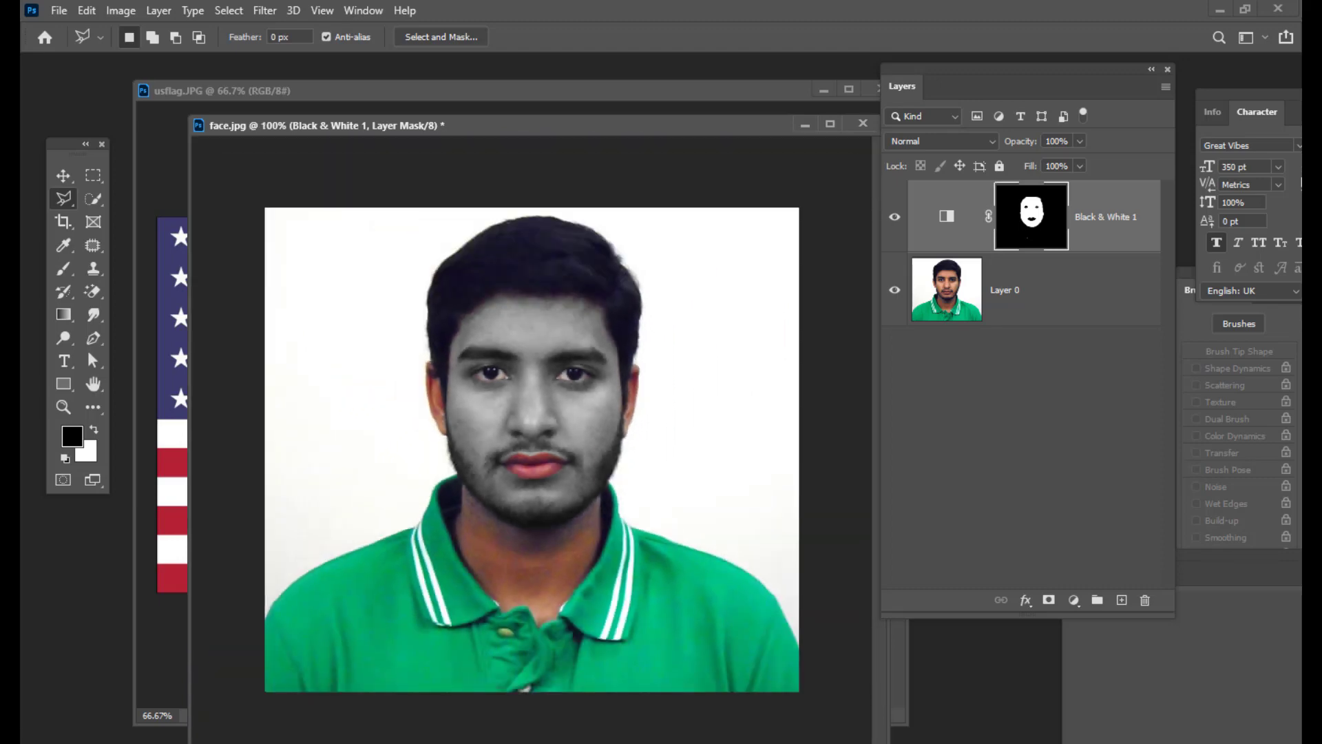
- Copy the flag from usflag.JPG into face.jpg as a new top layer with the Move tool and close the flag document
mouse_move(445, 120)
mouse_down()
mouse_move(399, 123)
mouse_move(439, 129)
mouse_up()
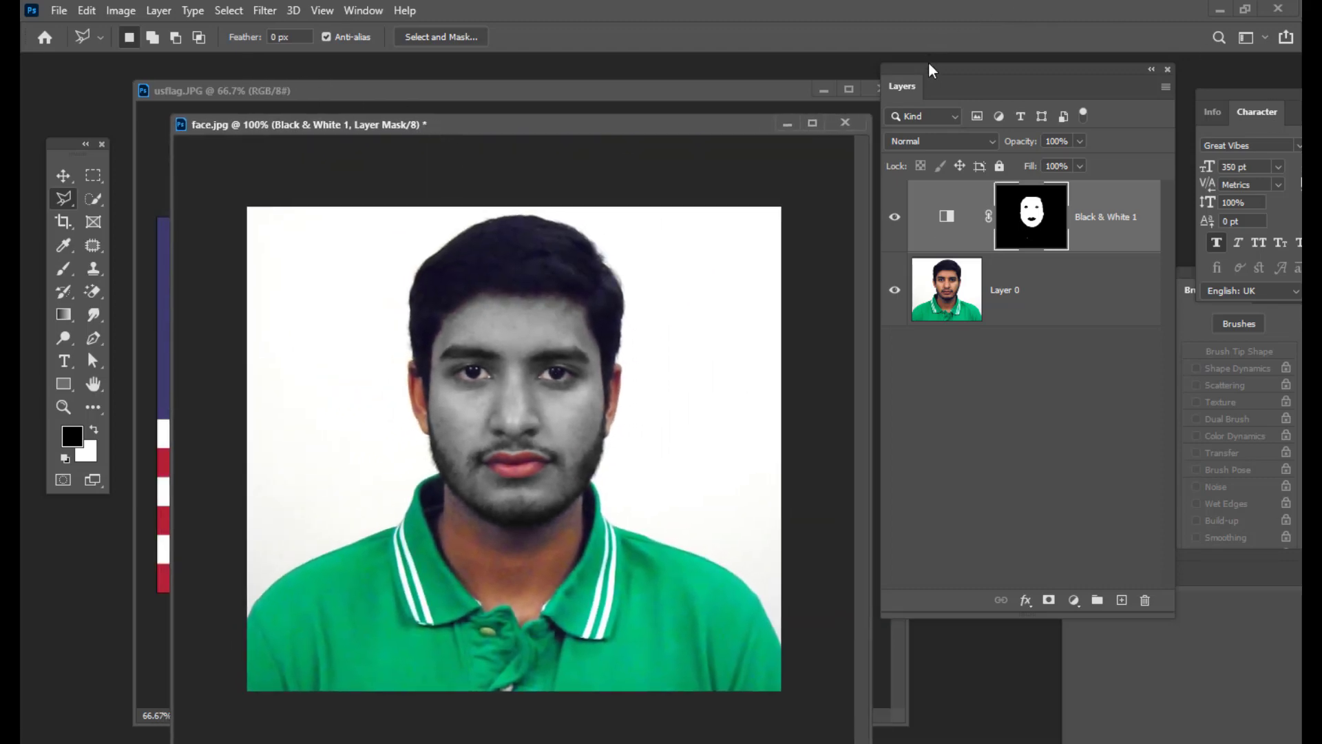
drag(931, 67, 924, 73)
drag(578, 133, 581, 131)
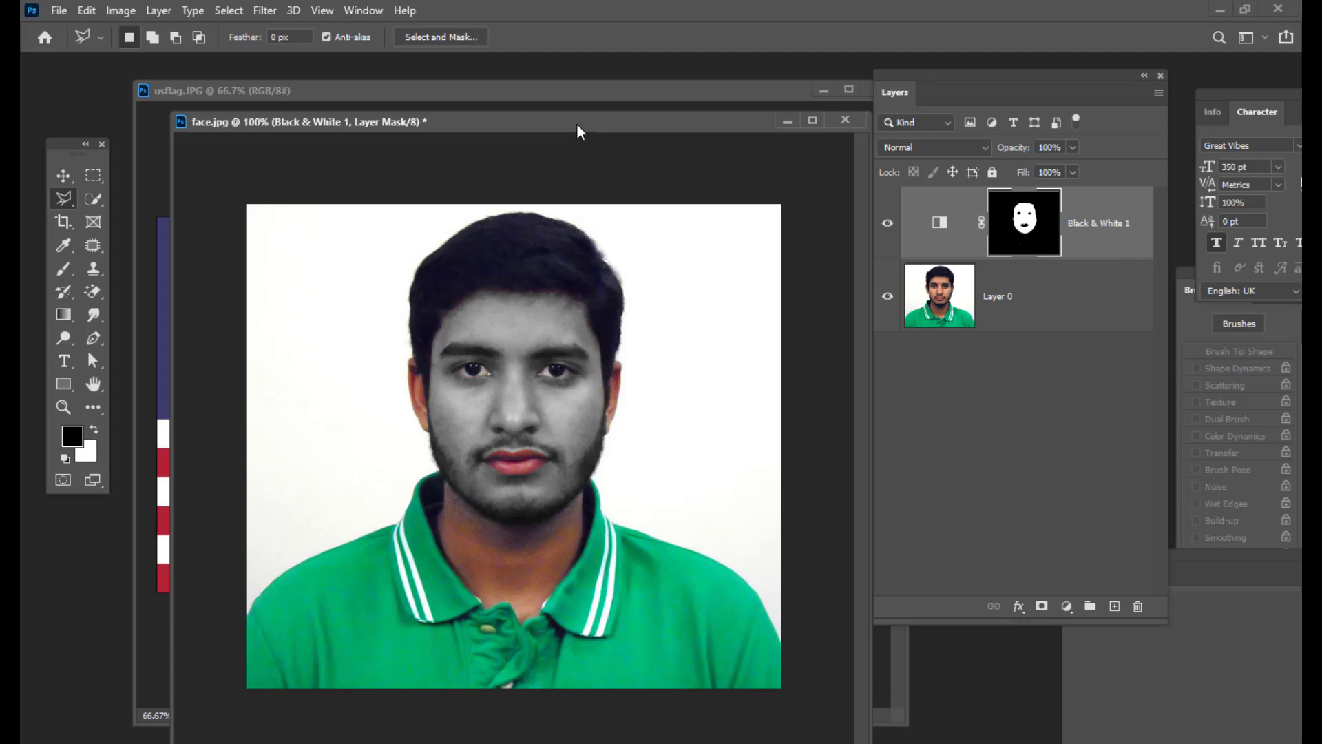
drag(576, 125, 568, 126)
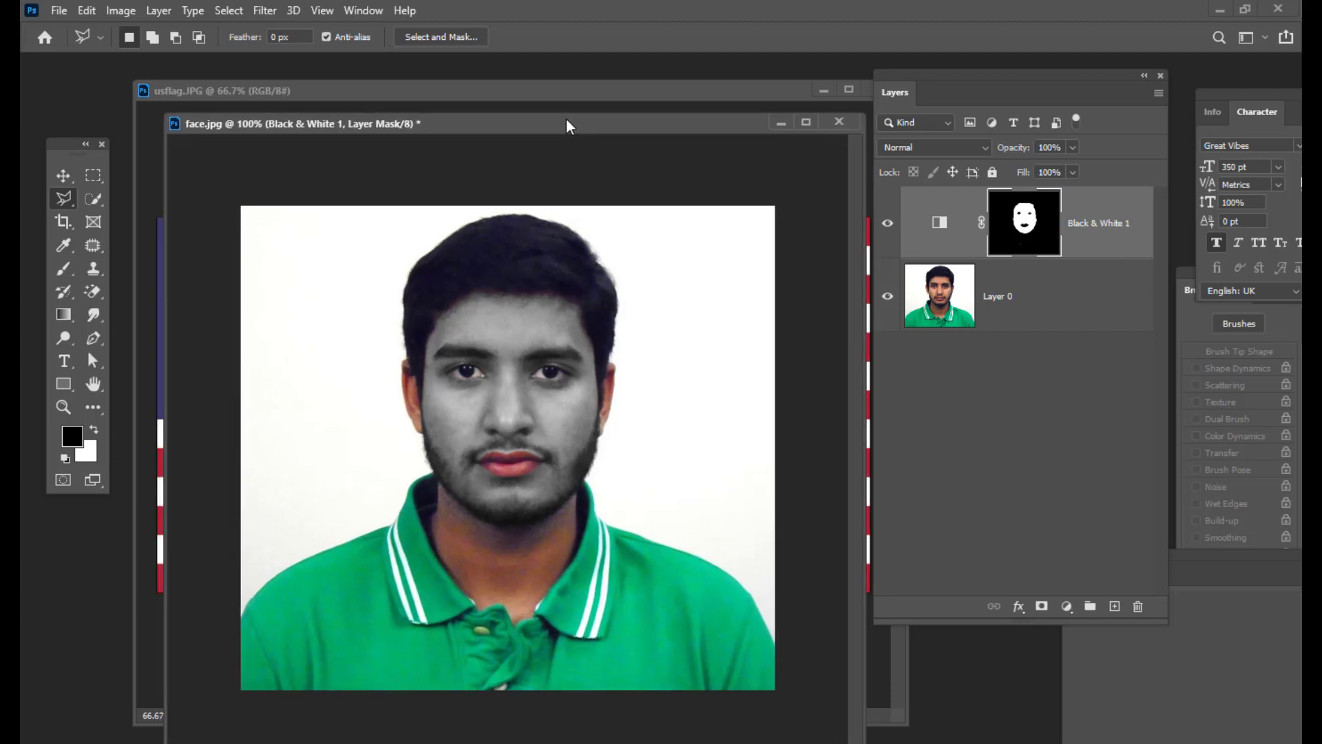
click(486, 94)
drag(353, 84, 303, 252)
click(63, 175)
drag(417, 444, 584, 416)
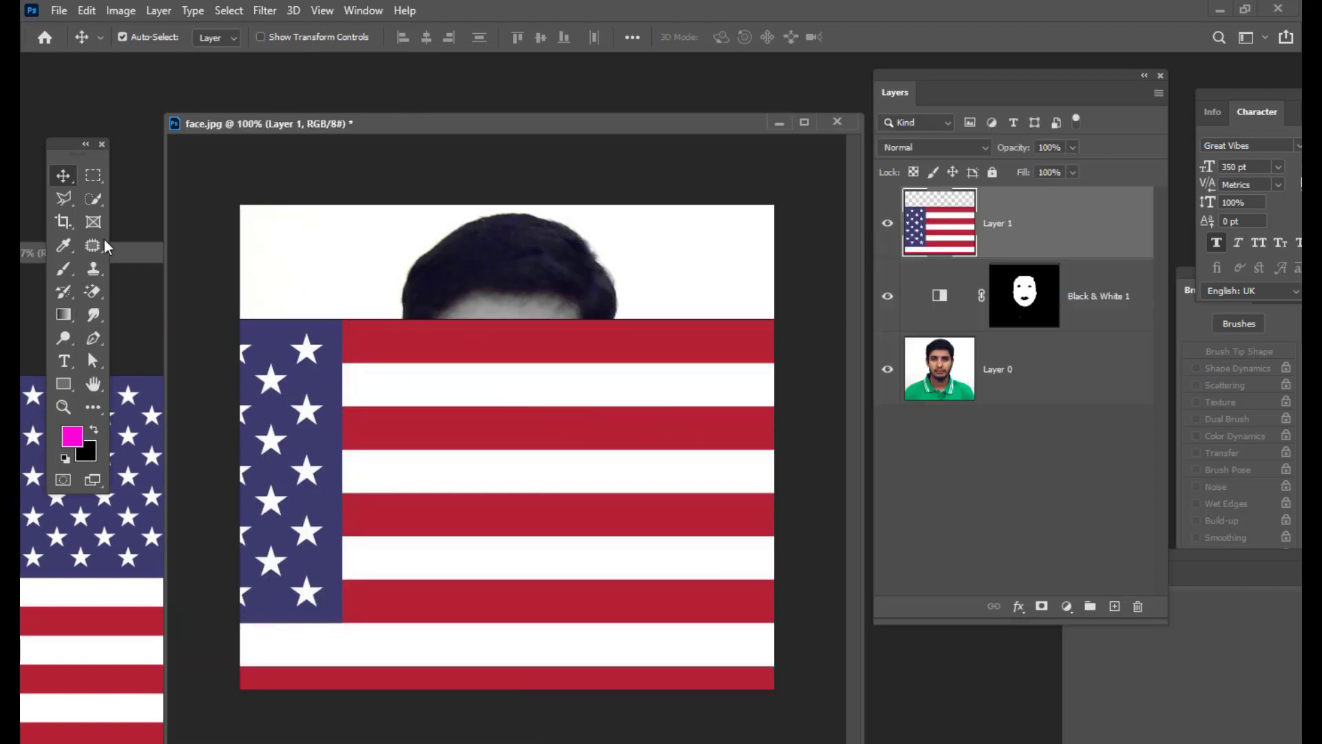
click(129, 245)
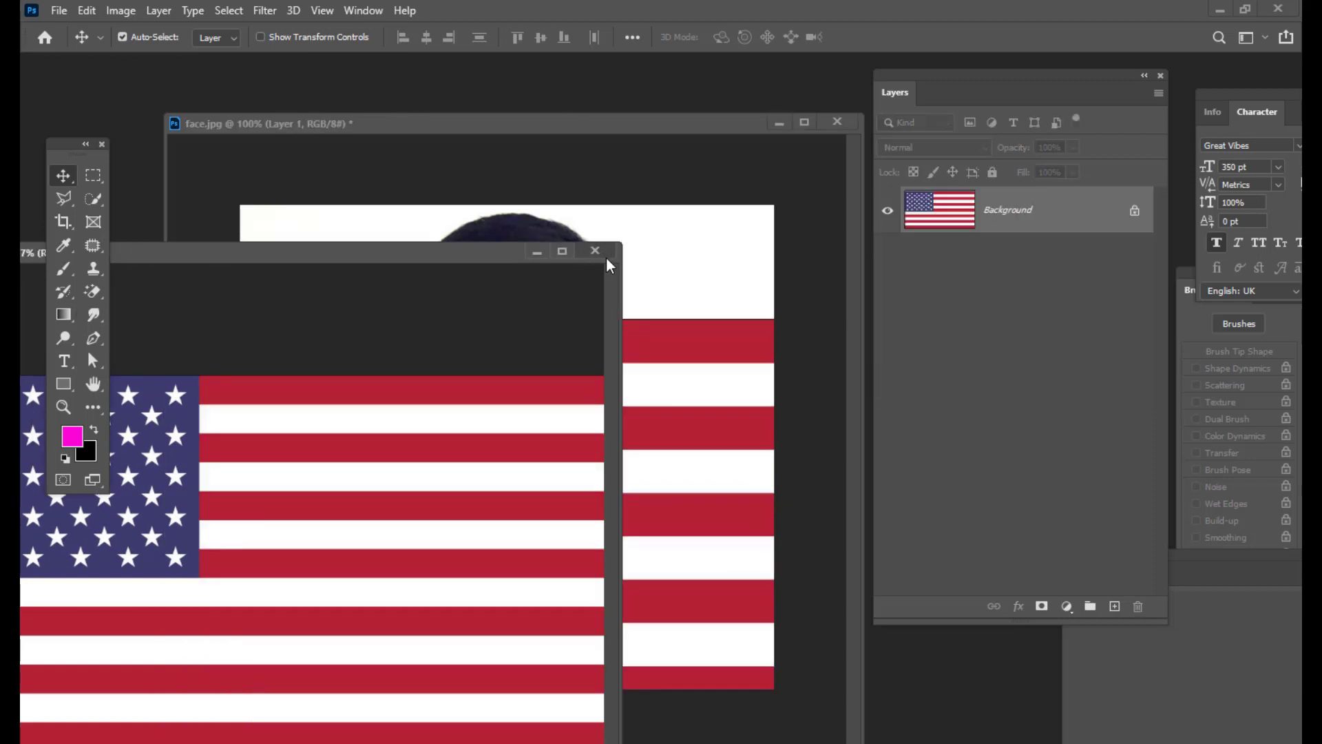
click(599, 252)
- Free-transform the flag layer, scaling it to about 45% width and 61% height and moving it over the face
drag(656, 366, 535, 445)
key(ctrl+t)
drag(726, 374, 481, 342)
drag(662, 299, 366, 407)
drag(303, 476, 749, 356)
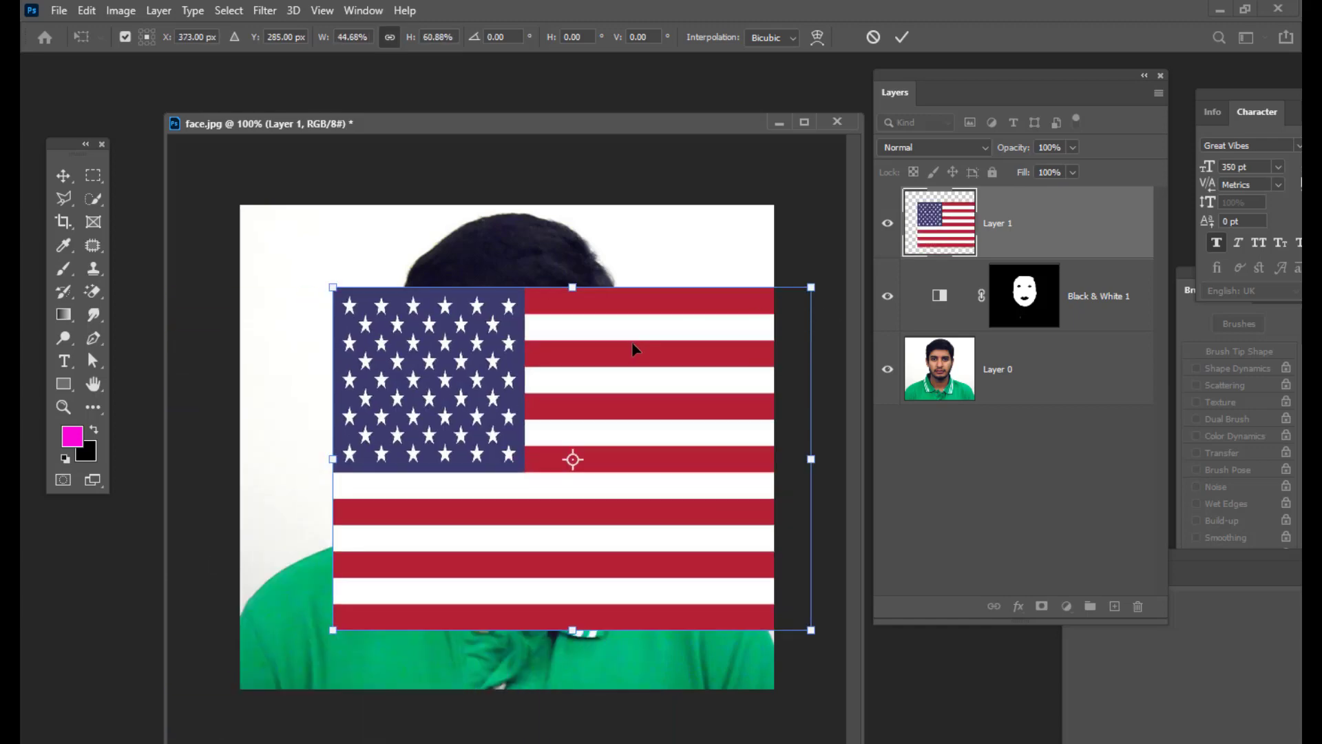
- Rotate the flag about 91°, scale it to about 30% width and 41% height, and center it over the face
drag(741, 272, 590, 618)
drag(587, 236, 605, 316)
drag(562, 365, 582, 330)
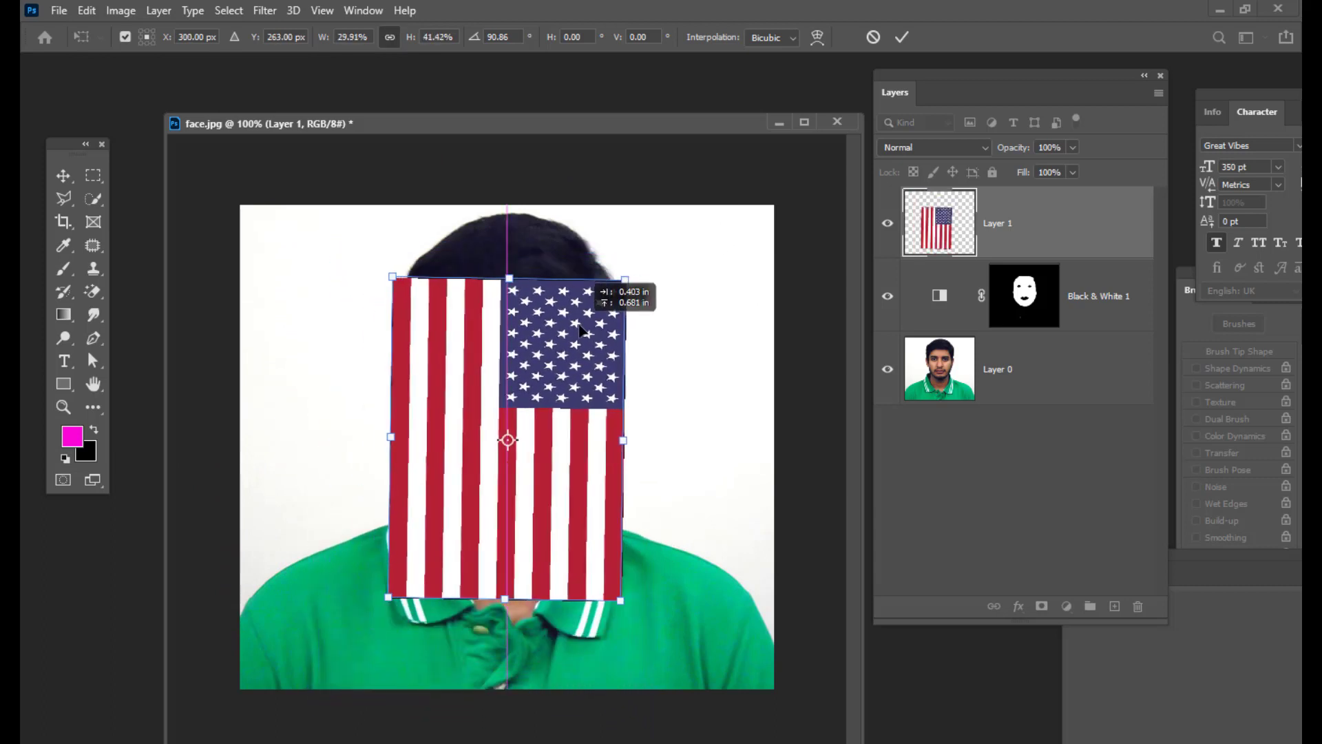
- Fit the flag to the face at about 24% width and 33% height, and set its layer opacity to 30%
drag(622, 600, 595, 579)
drag(577, 426, 570, 398)
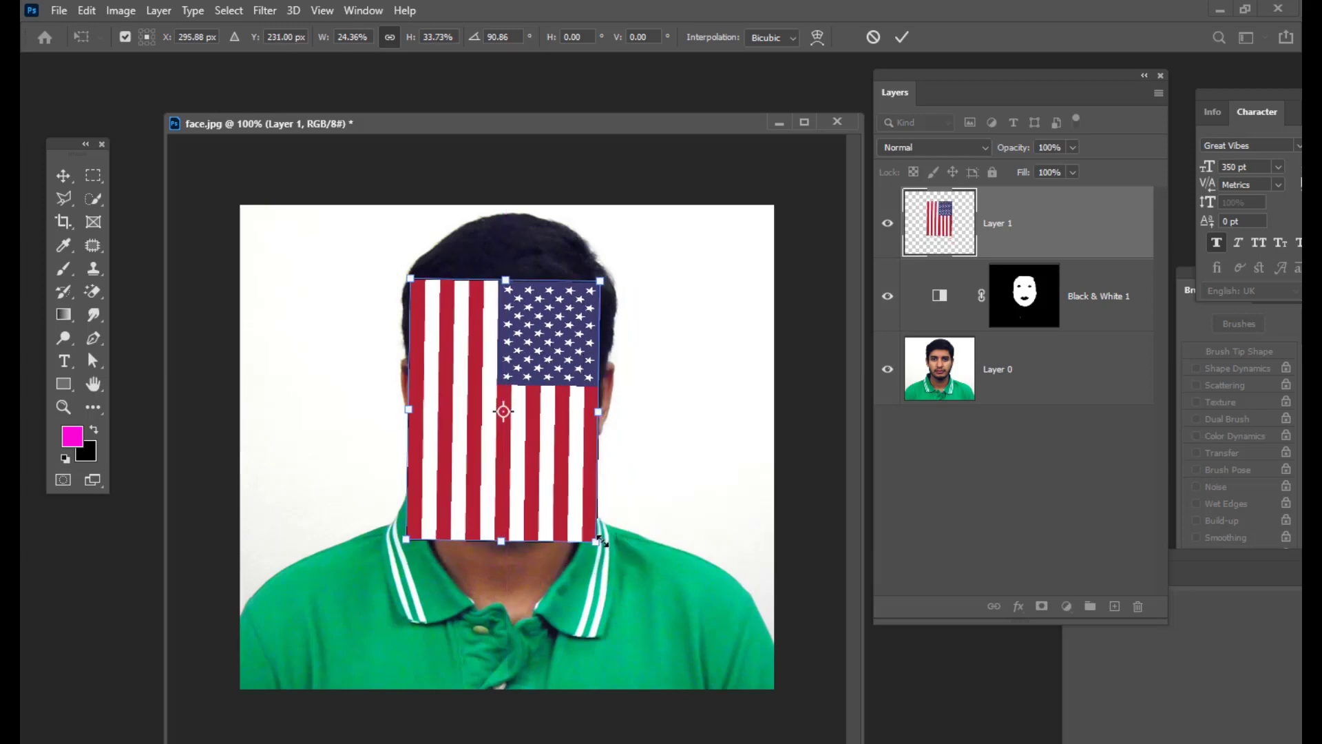
drag(601, 541, 607, 551)
drag(569, 343, 573, 345)
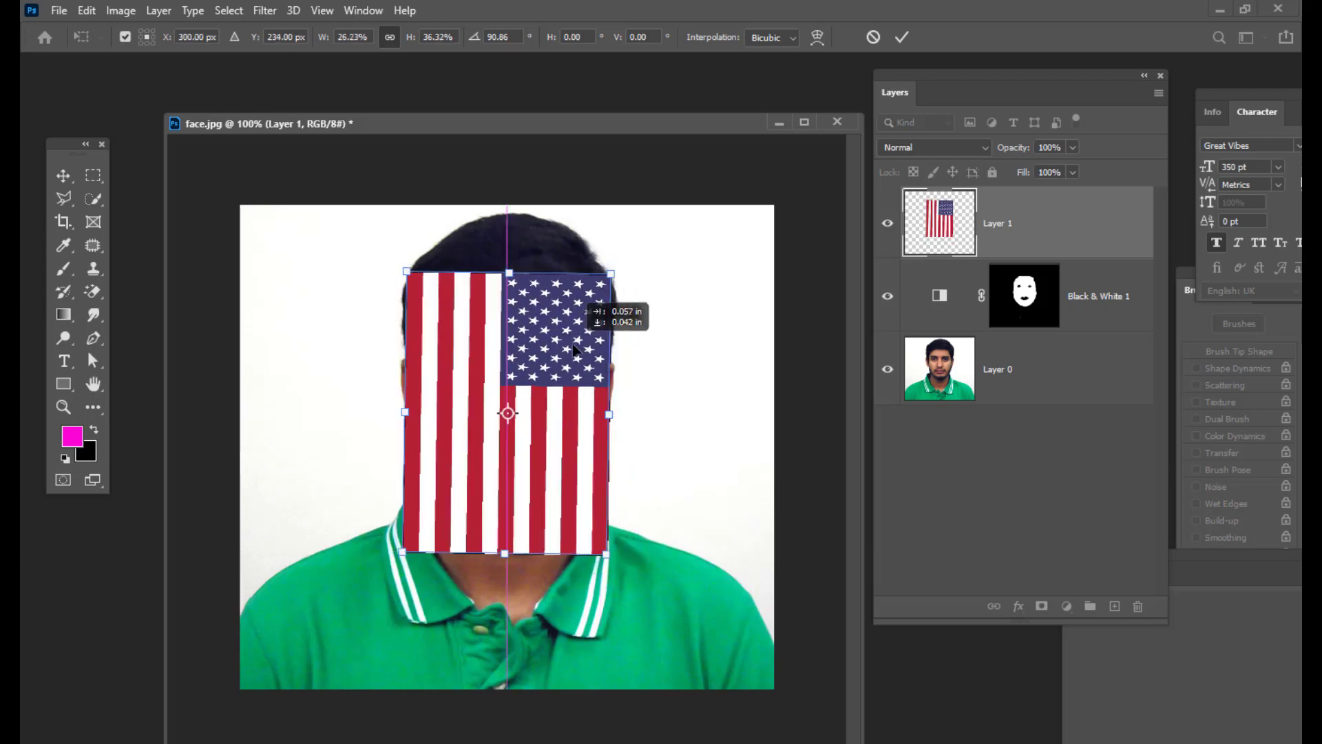
drag(611, 274, 569, 318)
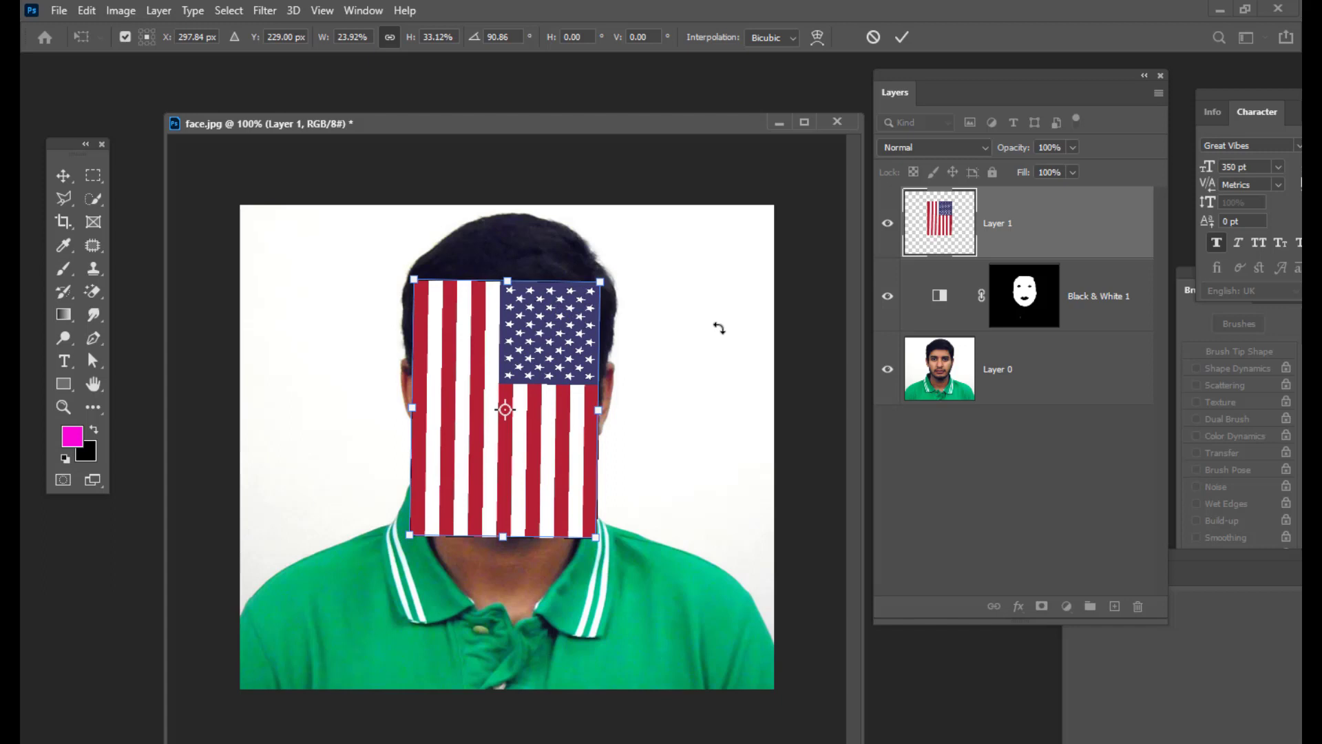
click(1073, 147)
drag(1052, 169, 1021, 170)
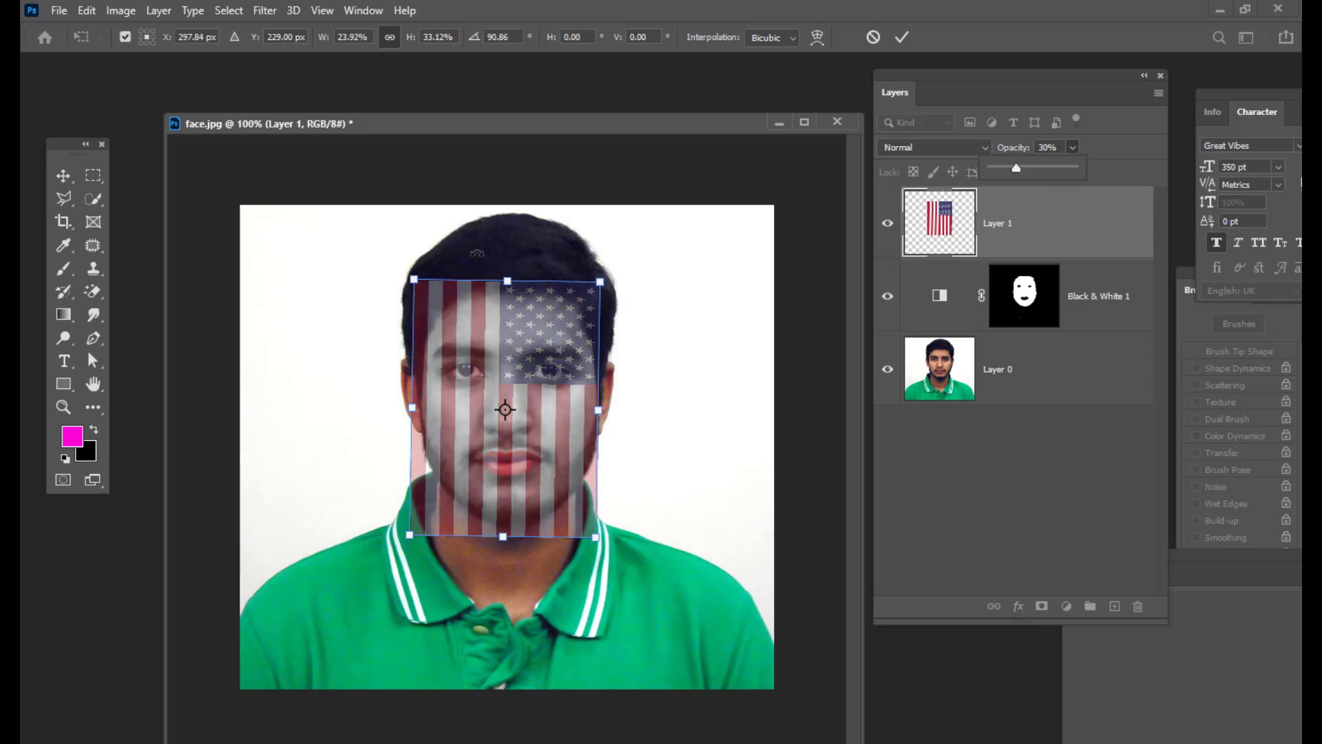
- Scale the flag to about 22% width and 33% height, and warp its corners and lower edge to follow the face and jawline
drag(507, 280, 509, 278)
drag(600, 277, 600, 283)
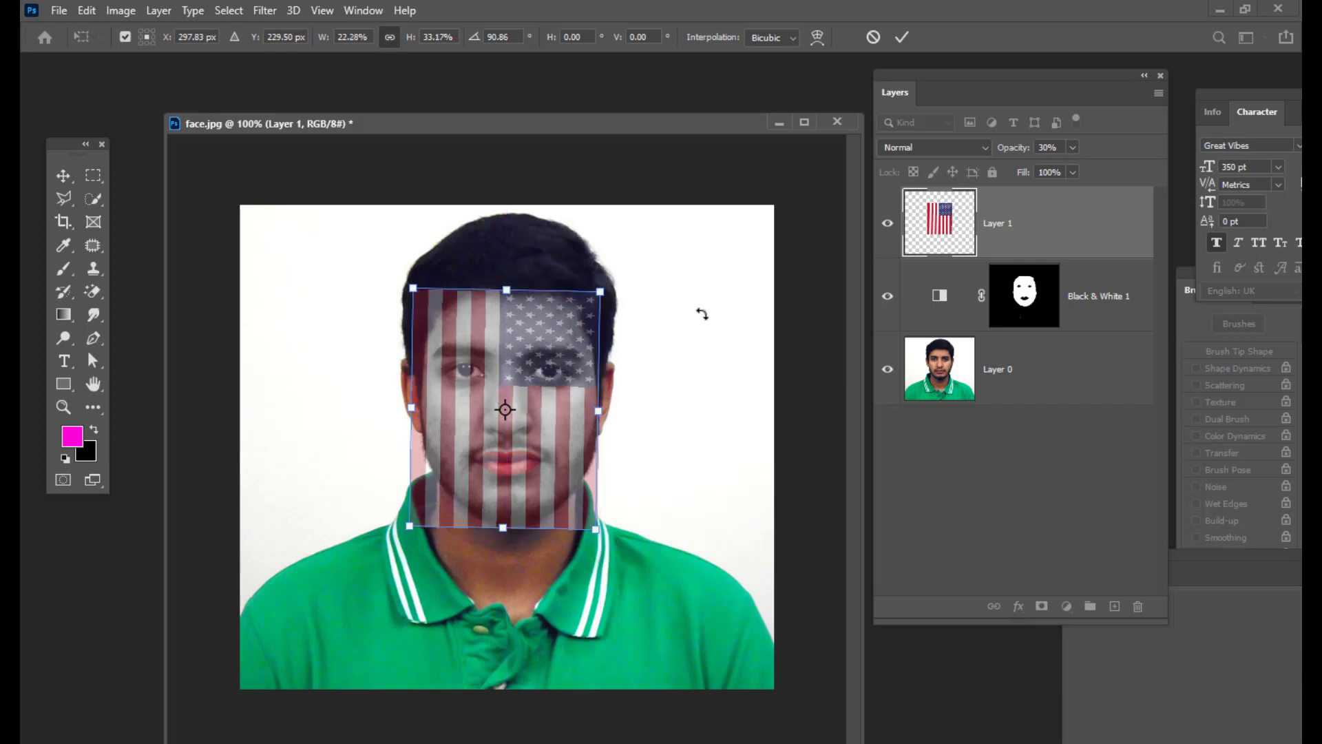
click(816, 38)
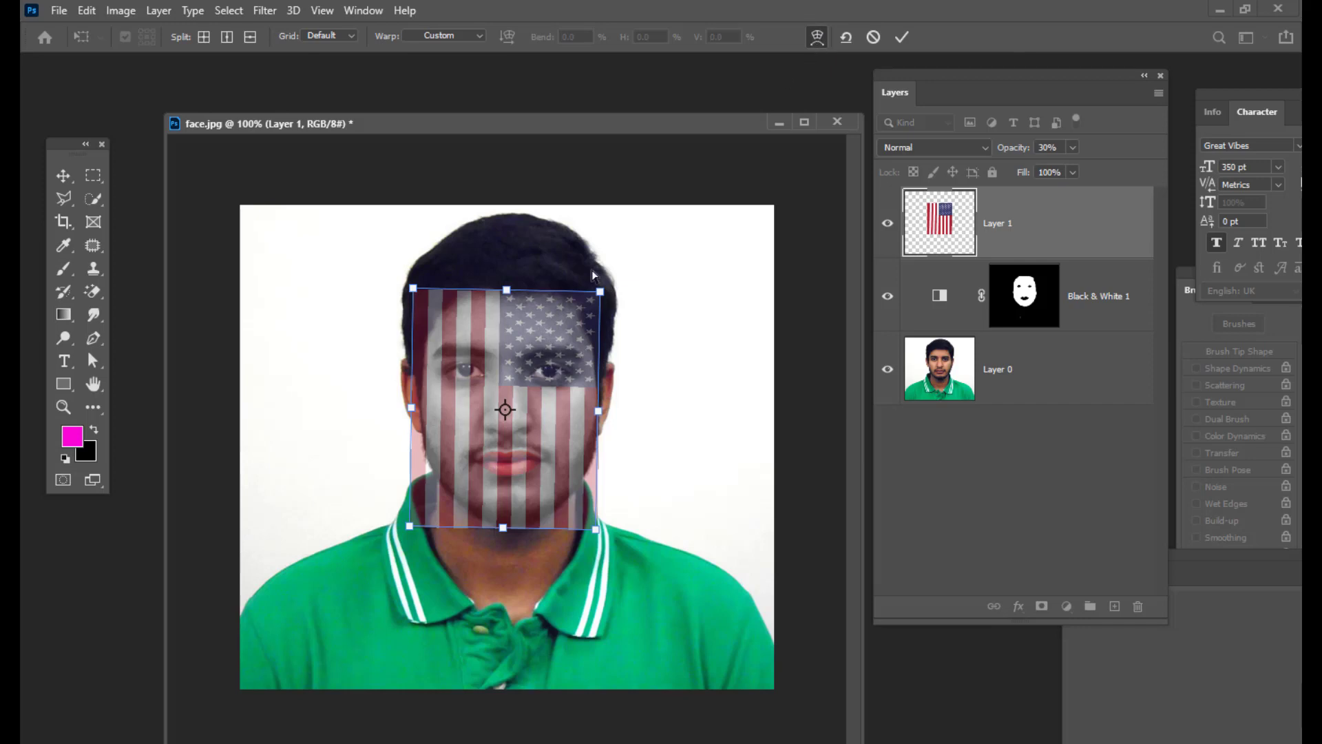
drag(599, 292, 593, 294)
mouse_move(414, 289)
mouse_down()
mouse_move(423, 306)
mouse_move(417, 295)
mouse_up()
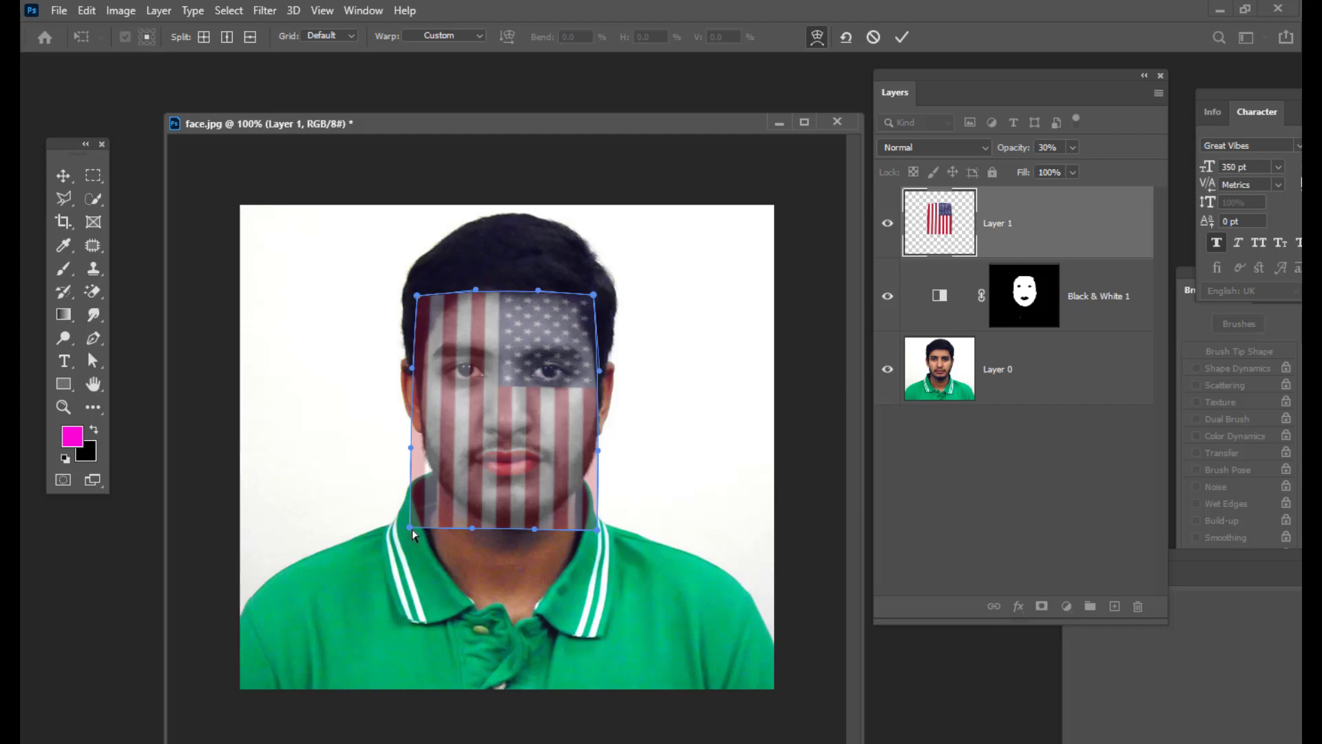
drag(412, 529, 431, 505)
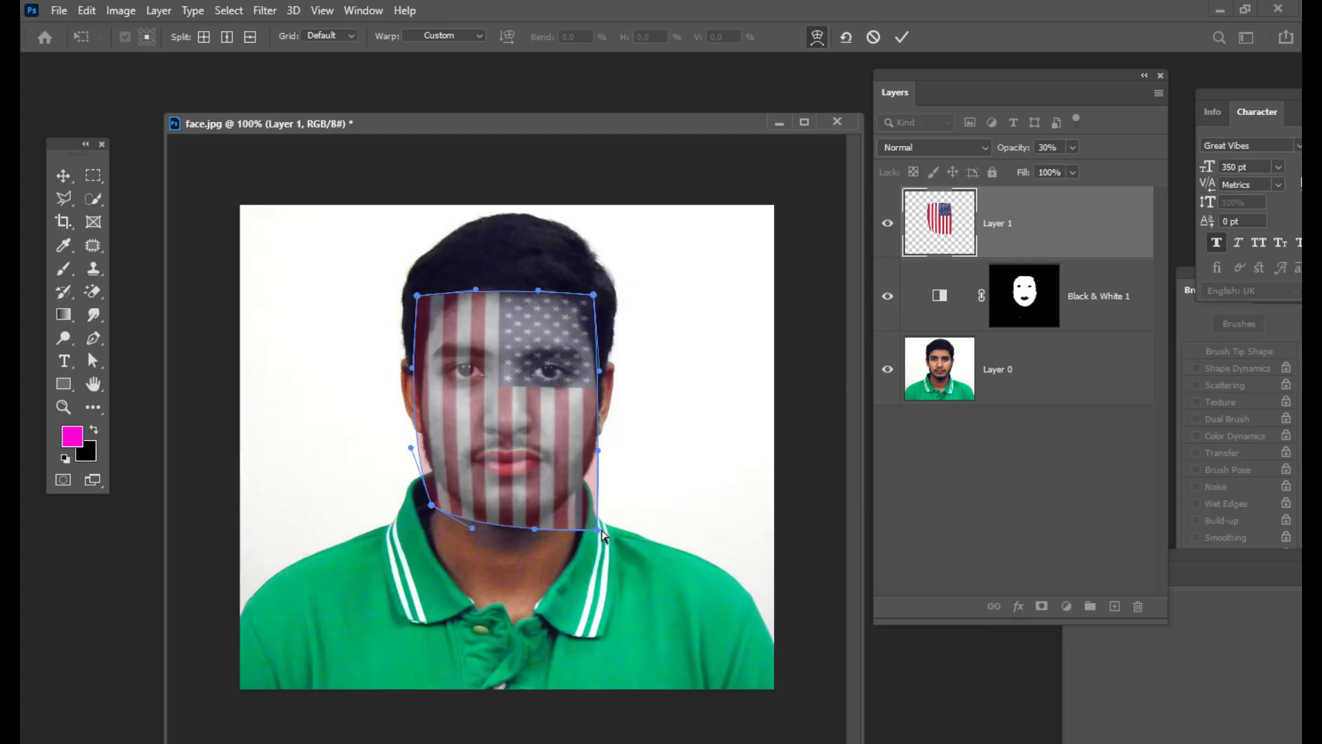
drag(598, 531, 596, 510)
drag(536, 529, 435, 500)
mouse_move(594, 506)
mouse_down()
mouse_move(592, 462)
mouse_move(591, 492)
mouse_up()
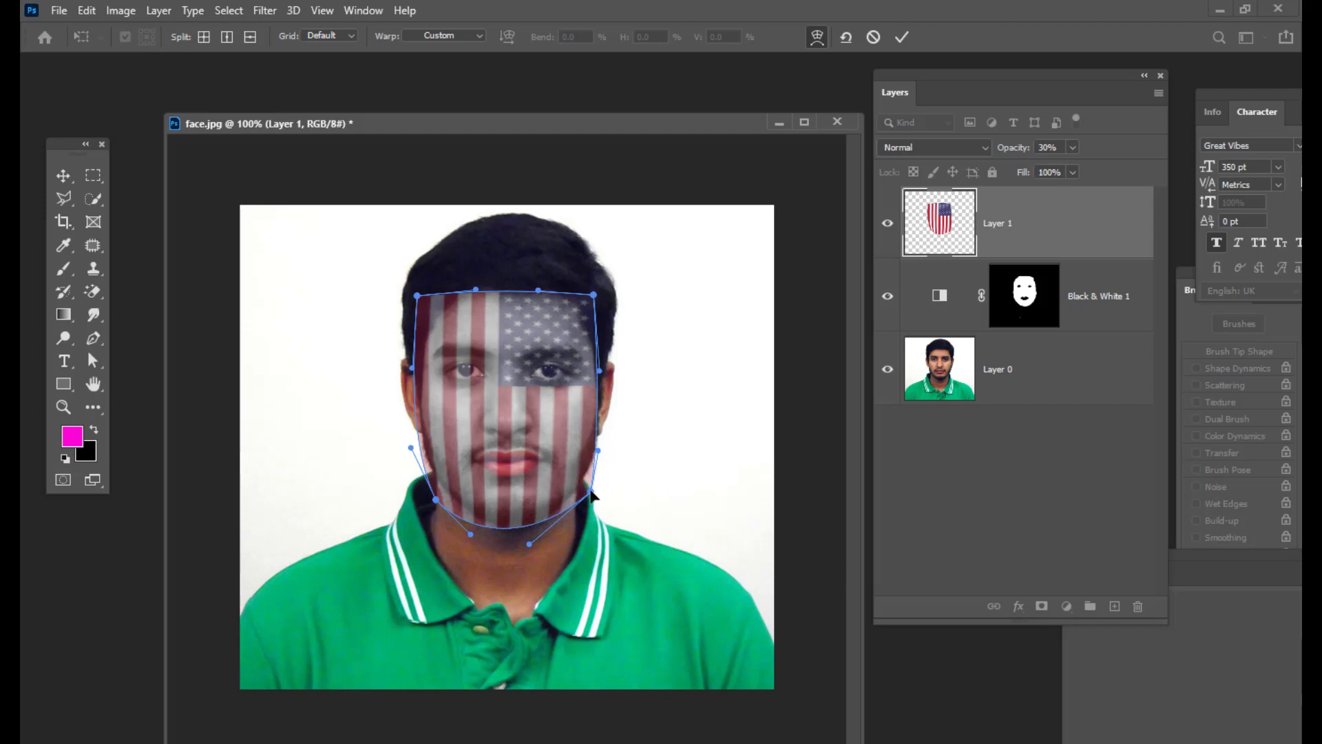
click(902, 37)
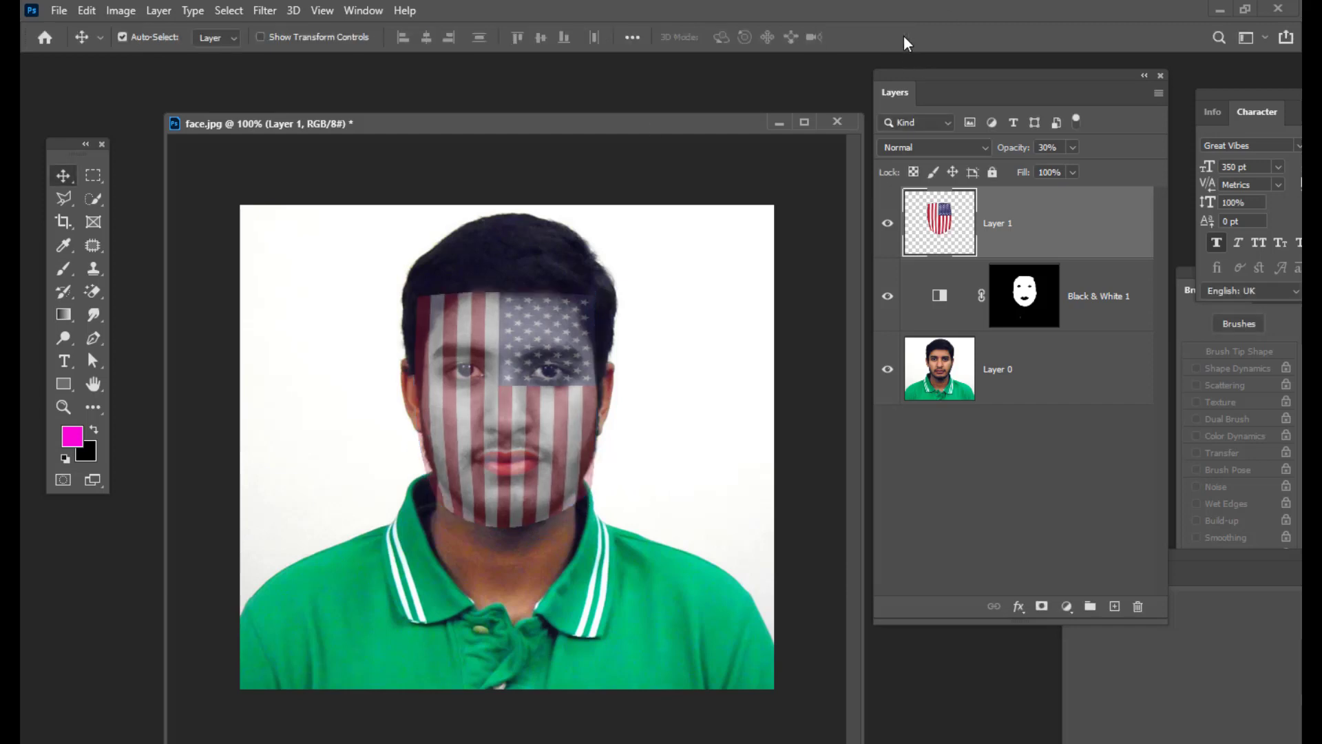
- Set the opacity of the warped flag layer to 100%
click(1072, 147)
drag(1072, 168, 1163, 167)
mouse_move(585, 117)
mouse_down()
mouse_move(569, 110)
mouse_move(586, 116)
mouse_up()
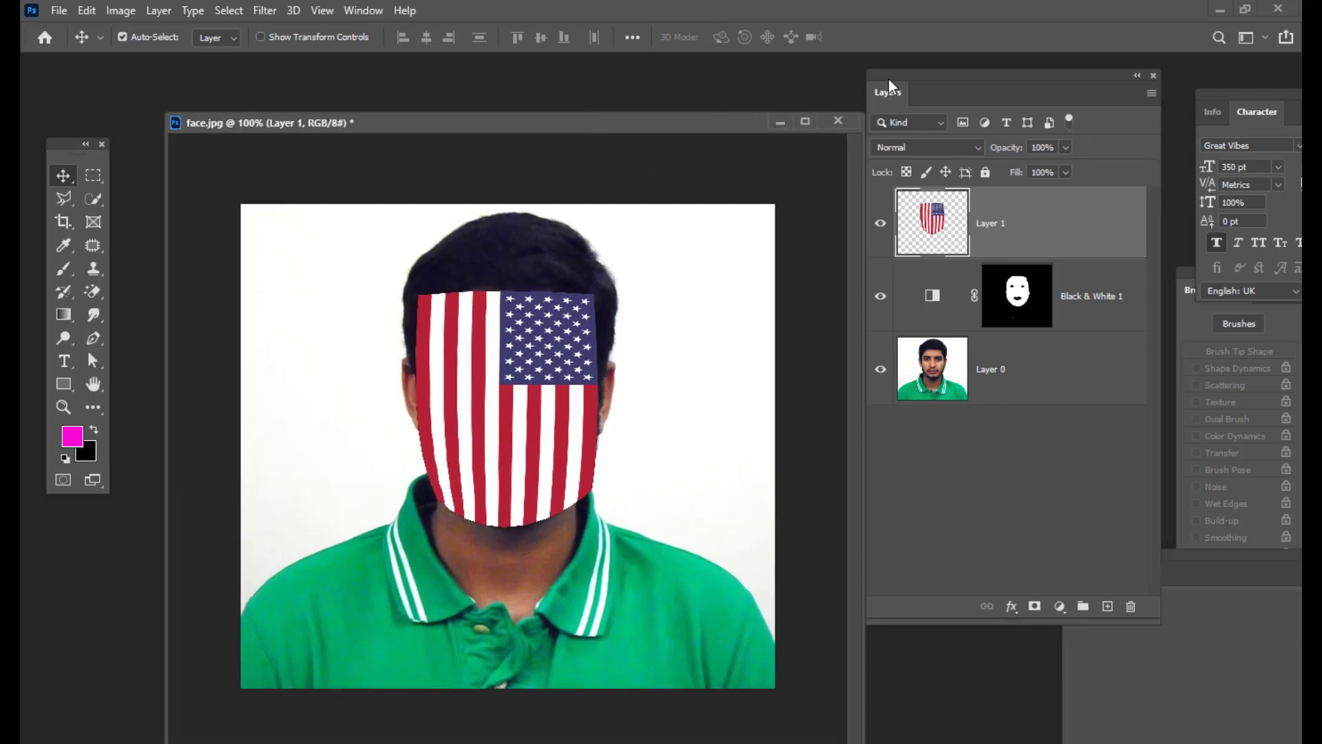
drag(889, 77, 882, 82)
drag(607, 123, 601, 114)
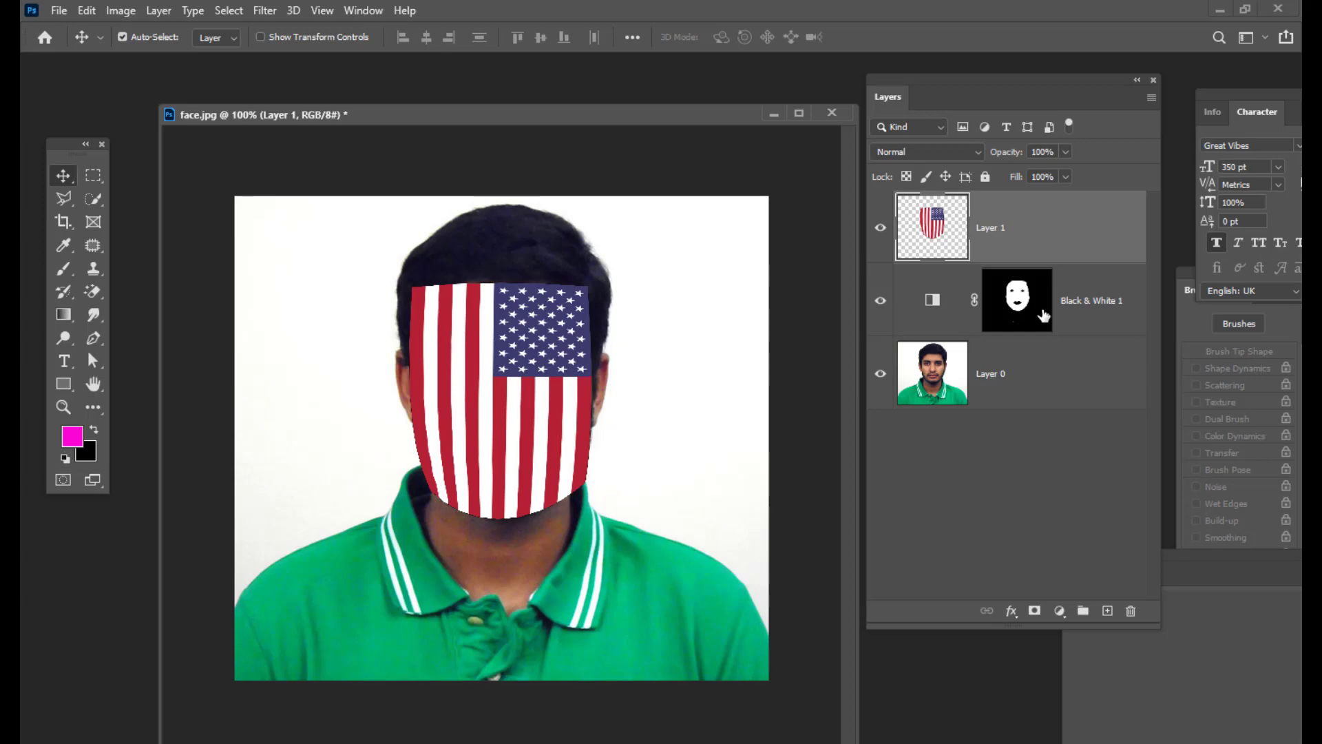
drag(580, 107, 566, 114)
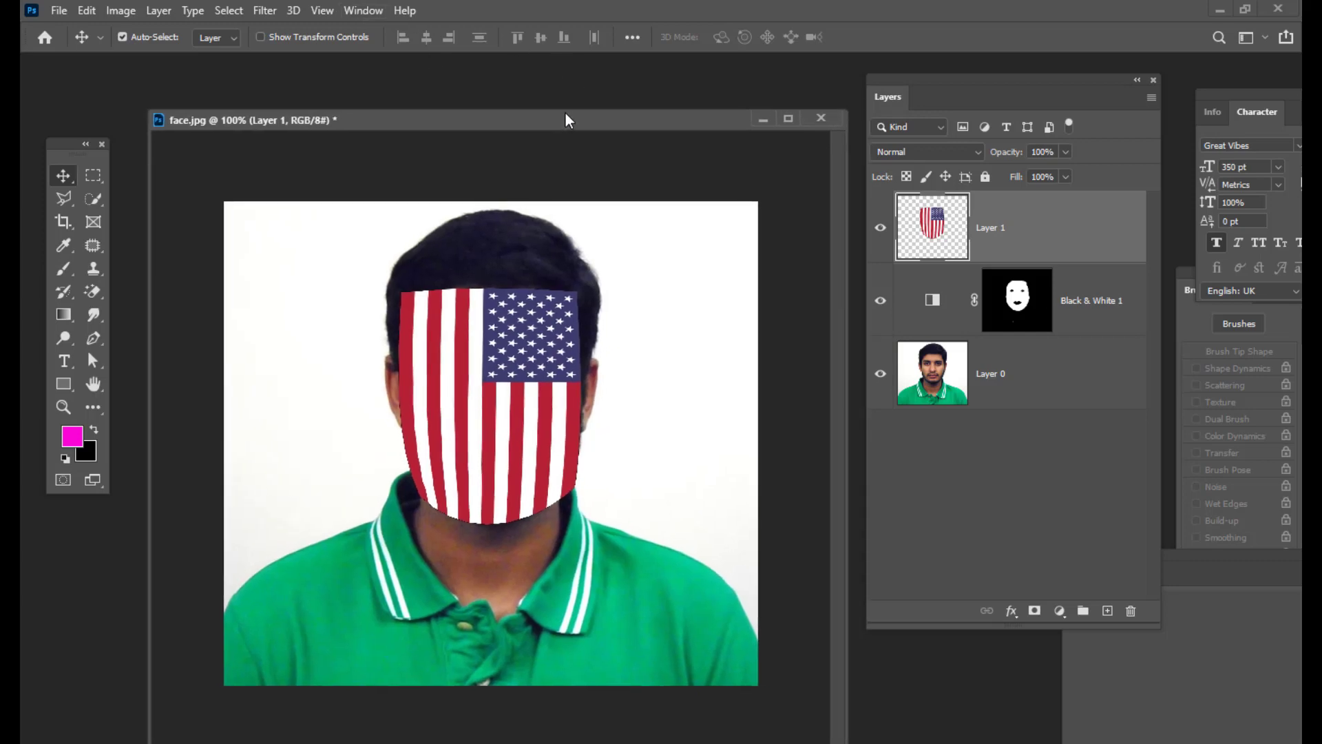
drag(899, 74, 892, 82)
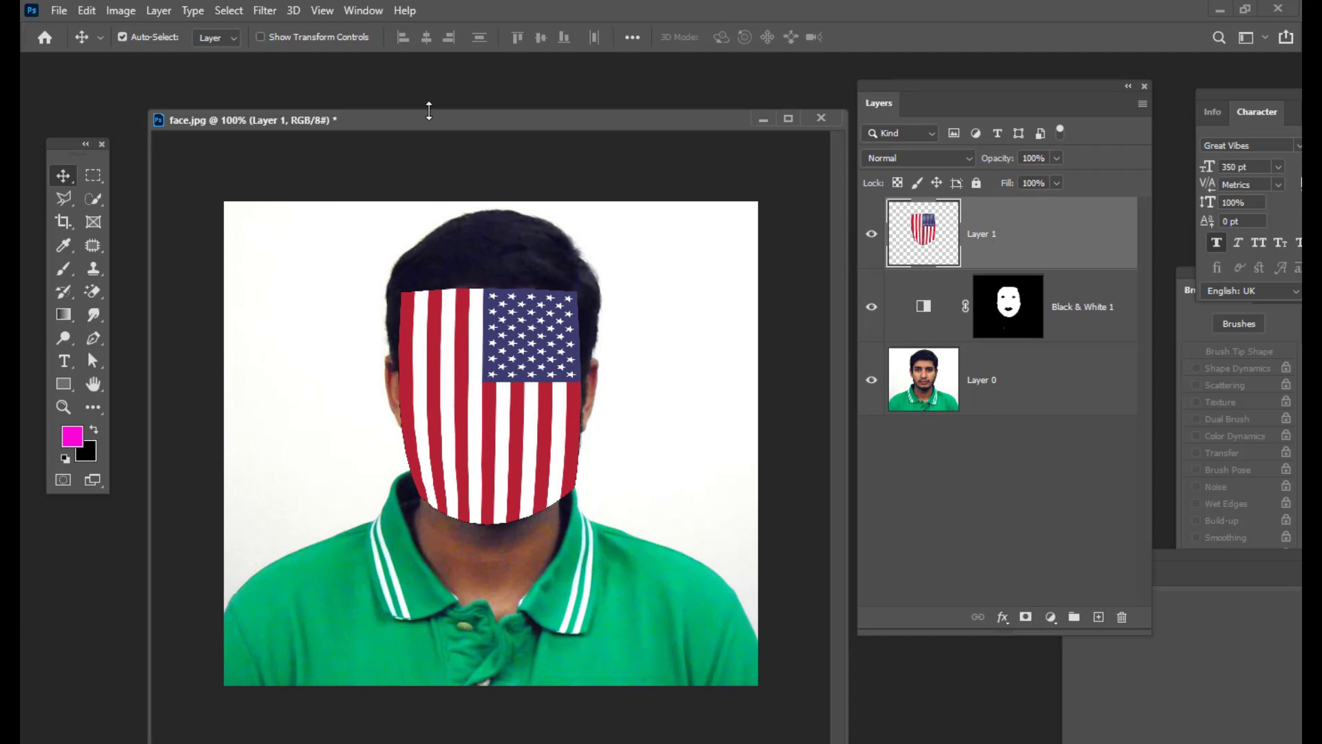
drag(430, 112, 427, 115)
- Apply the Pinch distort filter to the flag layer with an amount of -41%
click(275, 15)
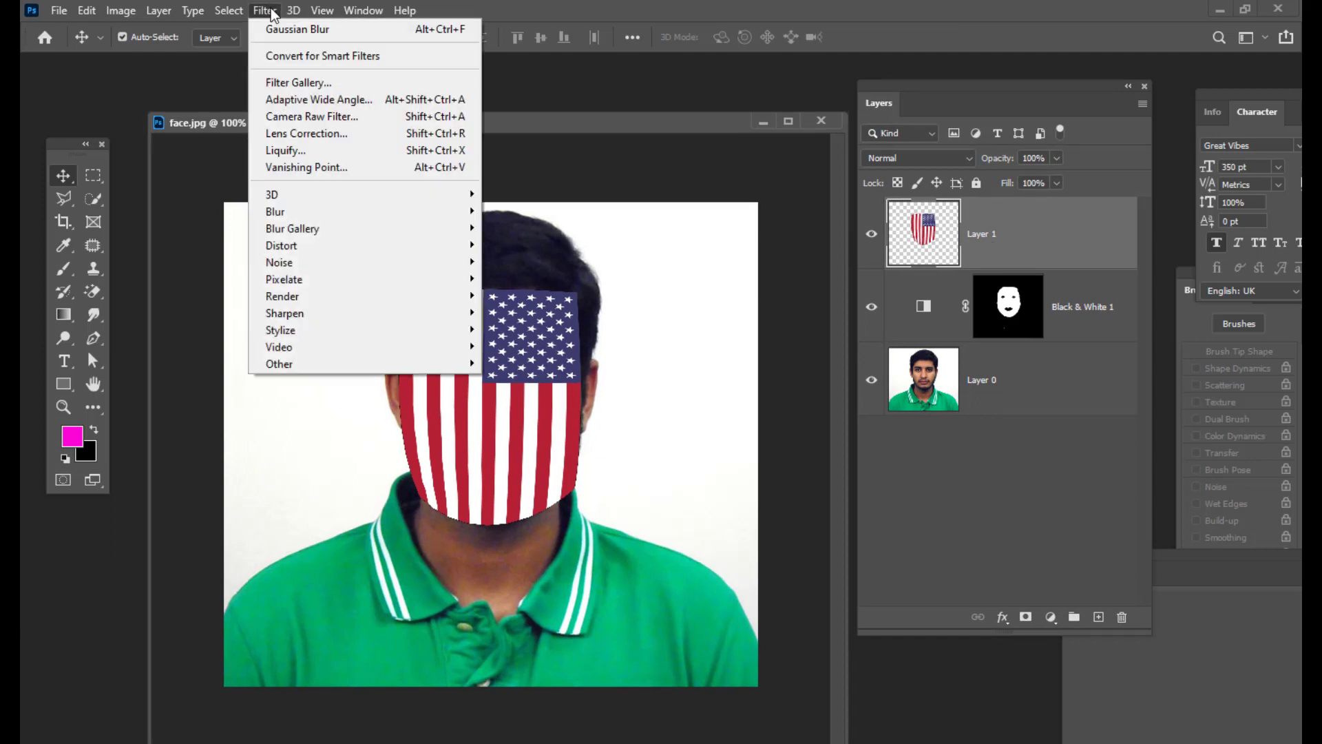
mouse_move(327, 245)
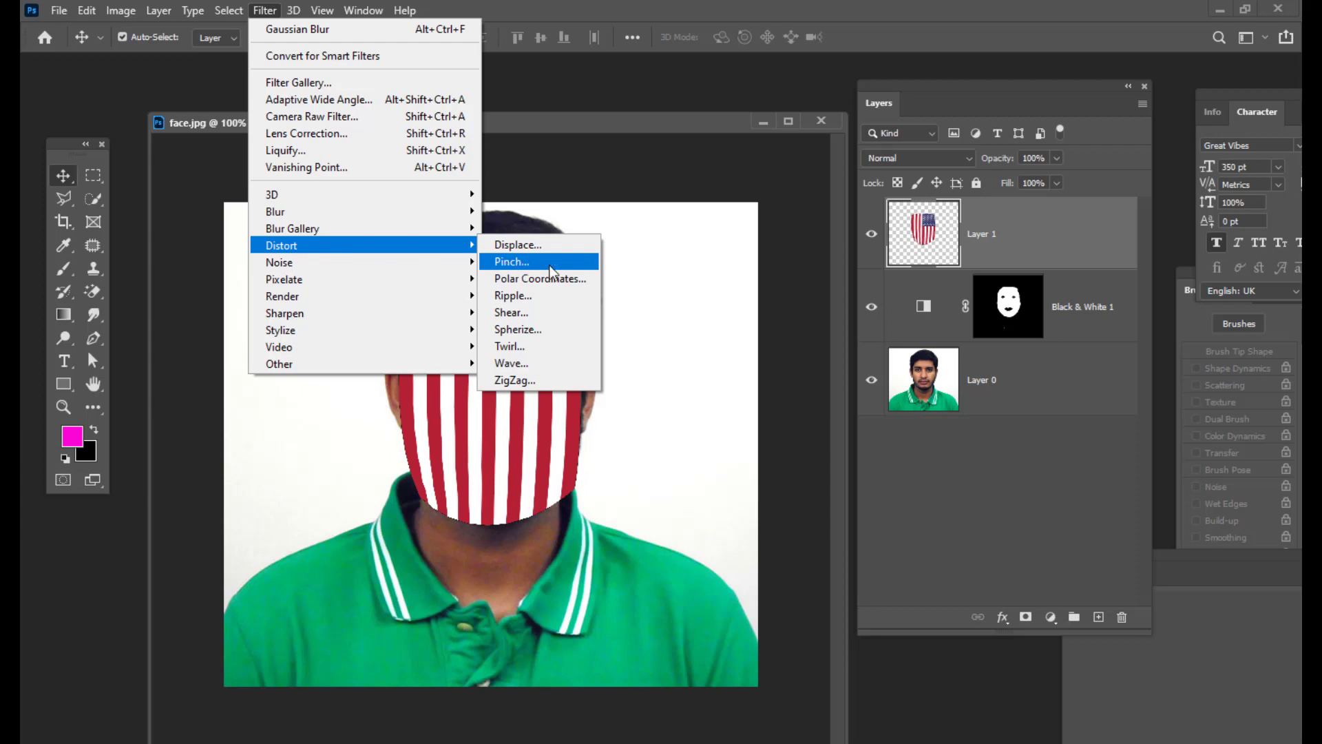
click(518, 265)
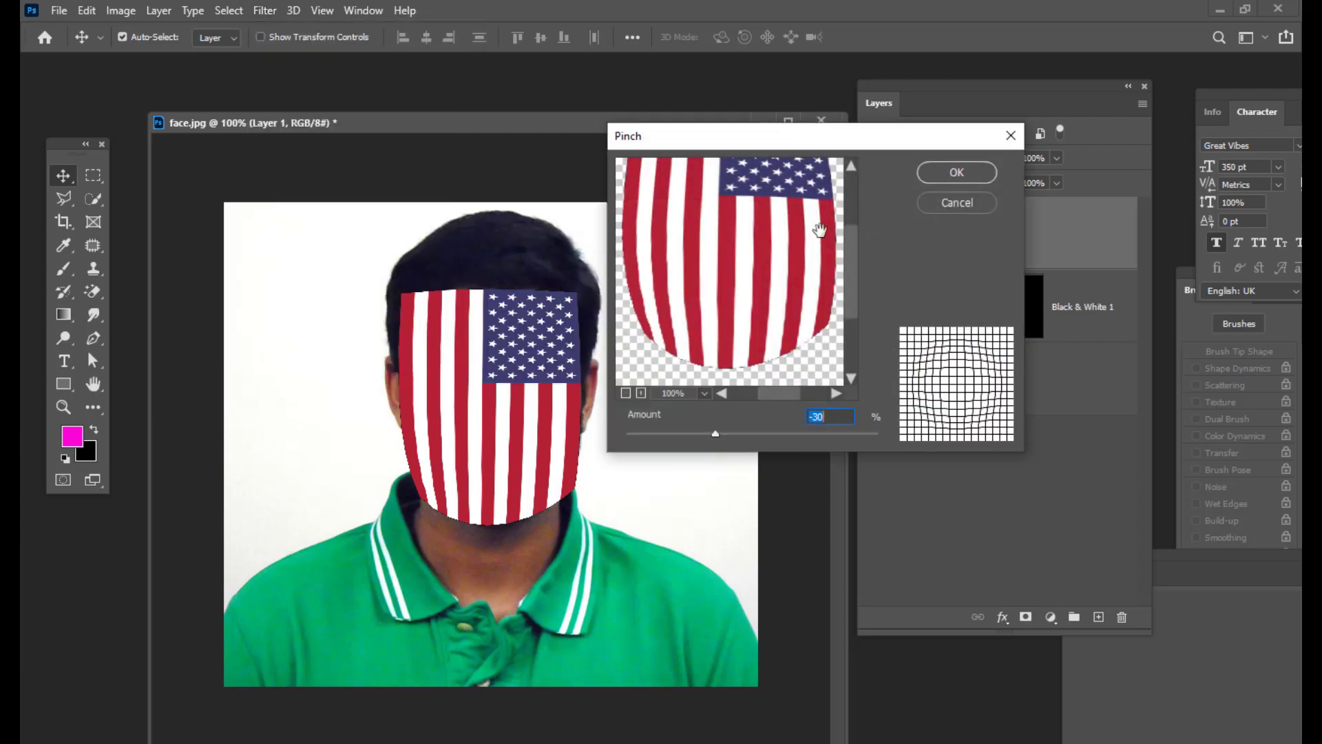
drag(744, 136, 801, 136)
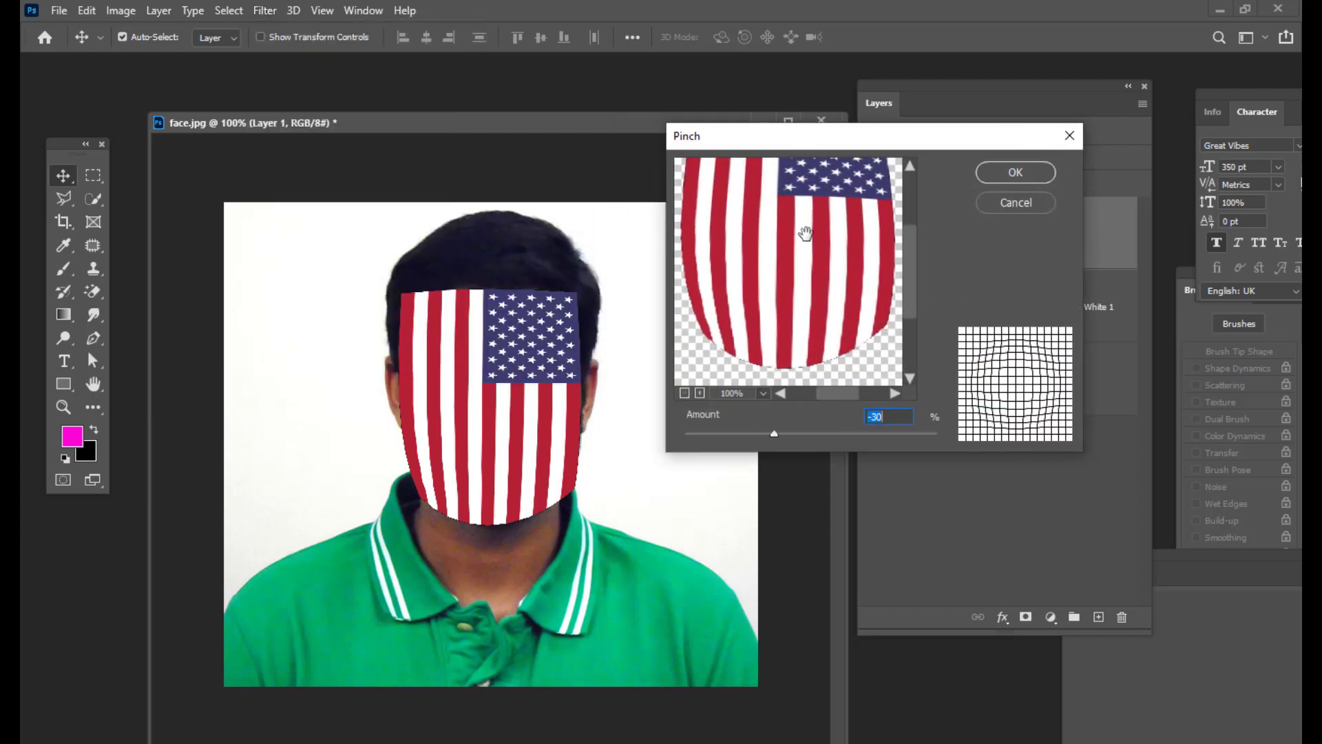
click(684, 393)
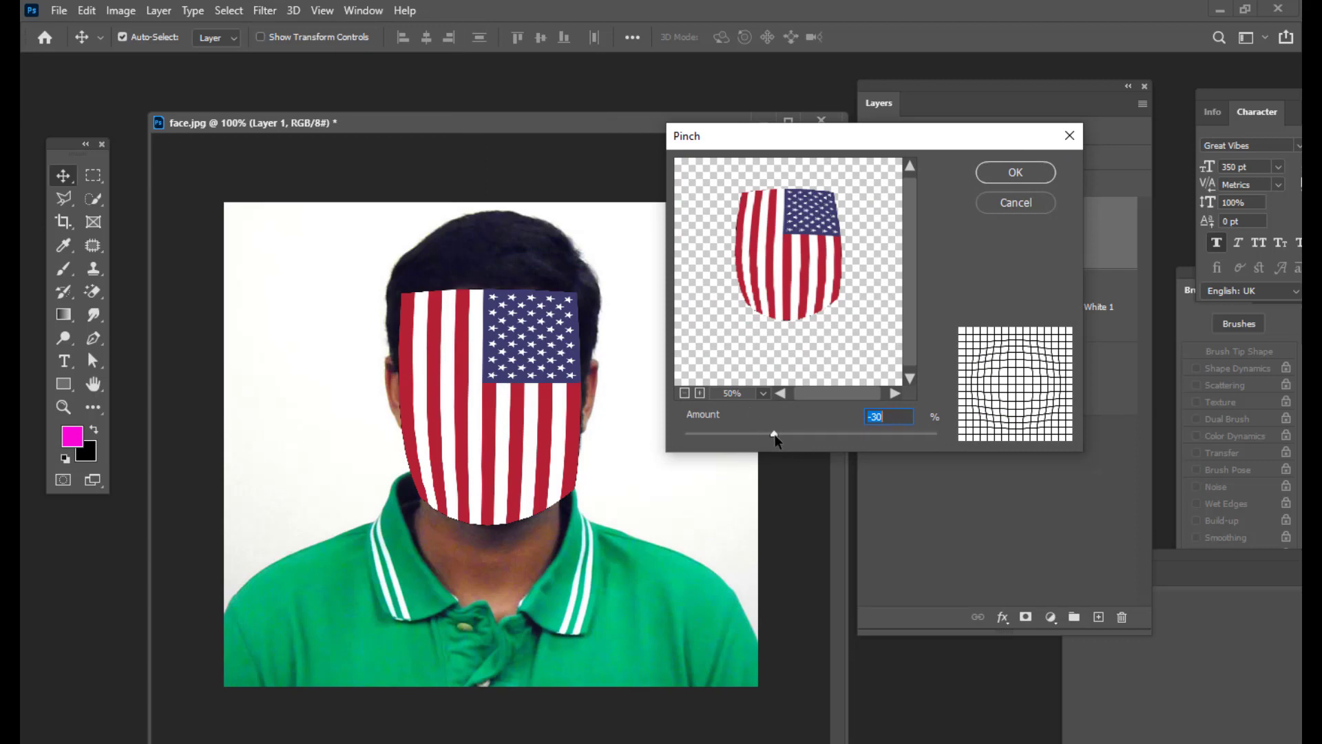
drag(774, 436, 763, 437)
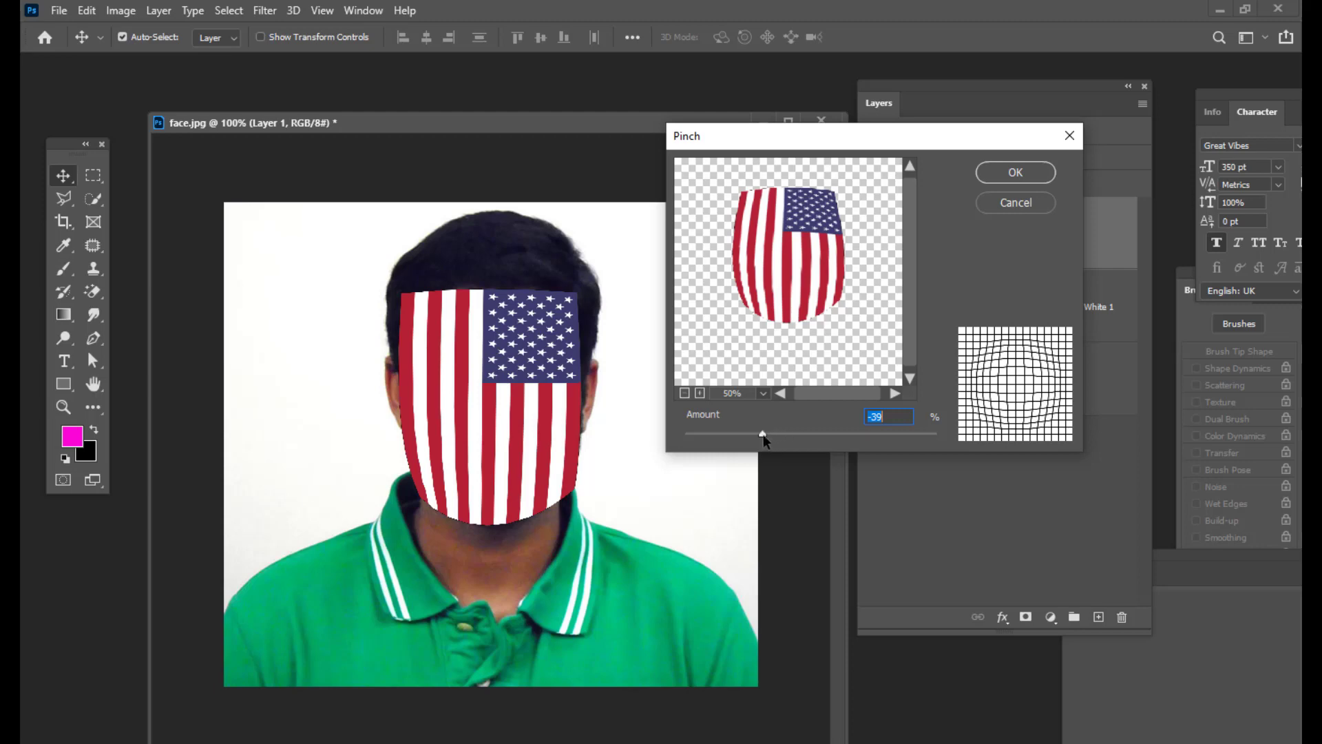
drag(764, 436, 762, 436)
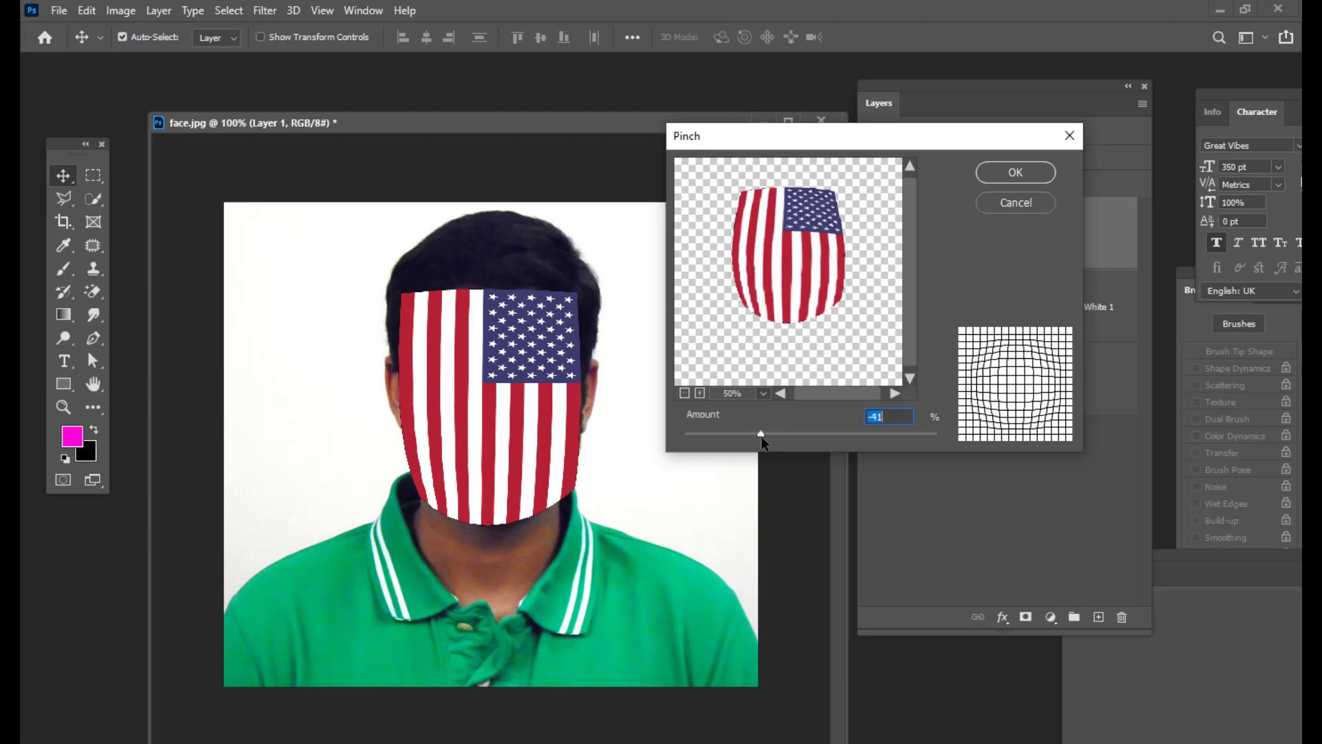
click(1002, 175)
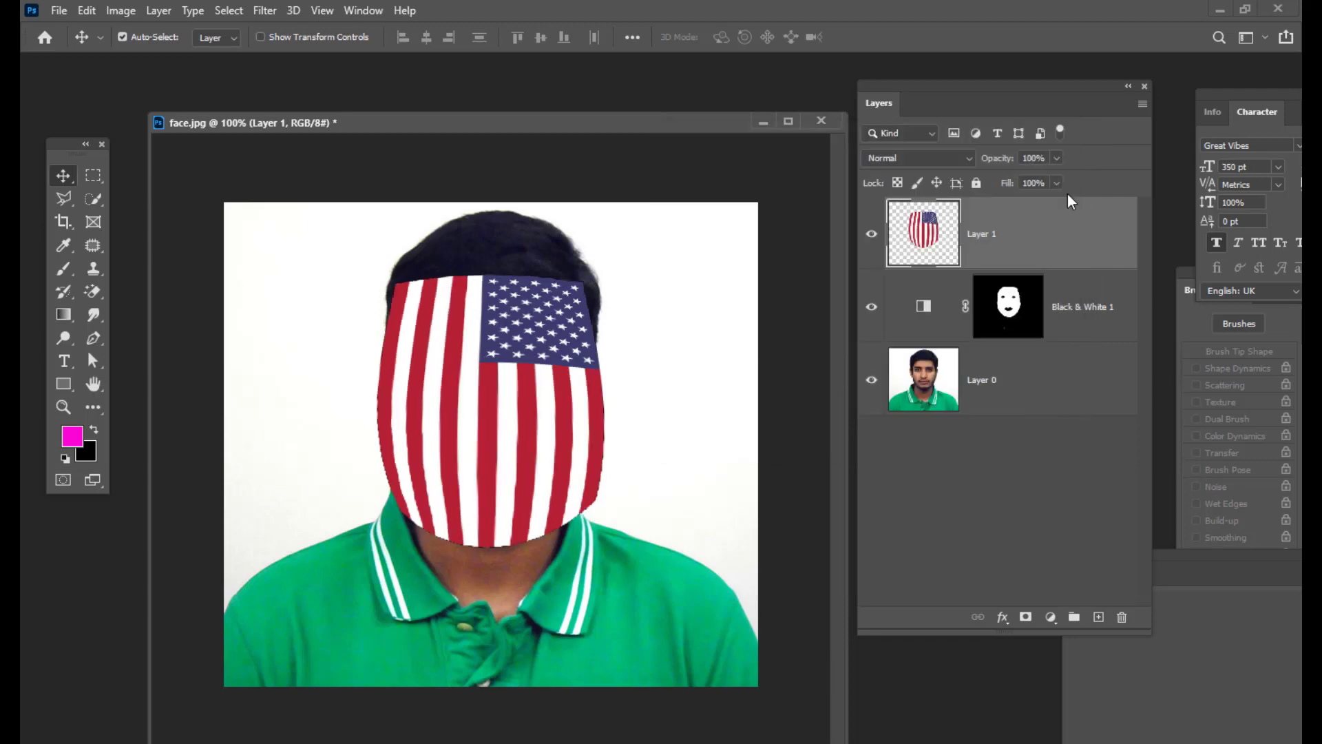
- Change the flag layer's blend mode to Overlay
drag(889, 91, 878, 97)
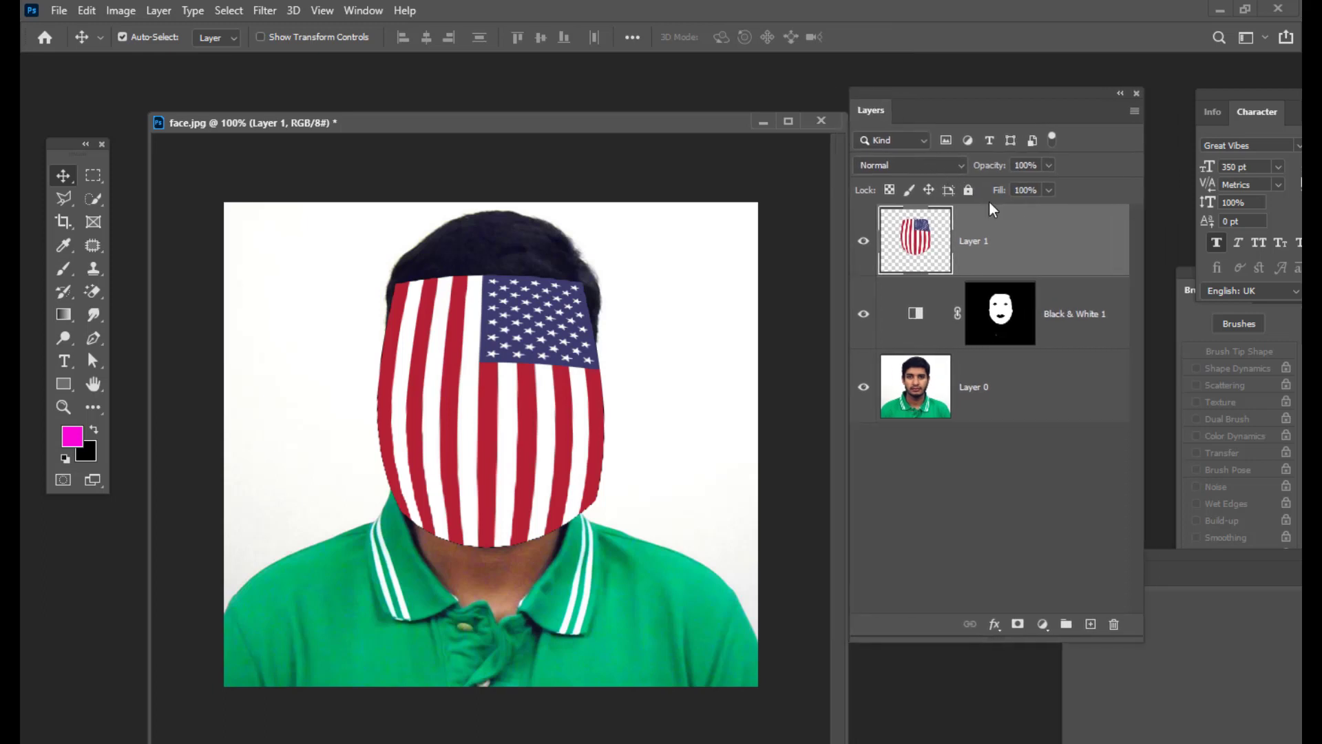
drag(932, 94, 942, 90)
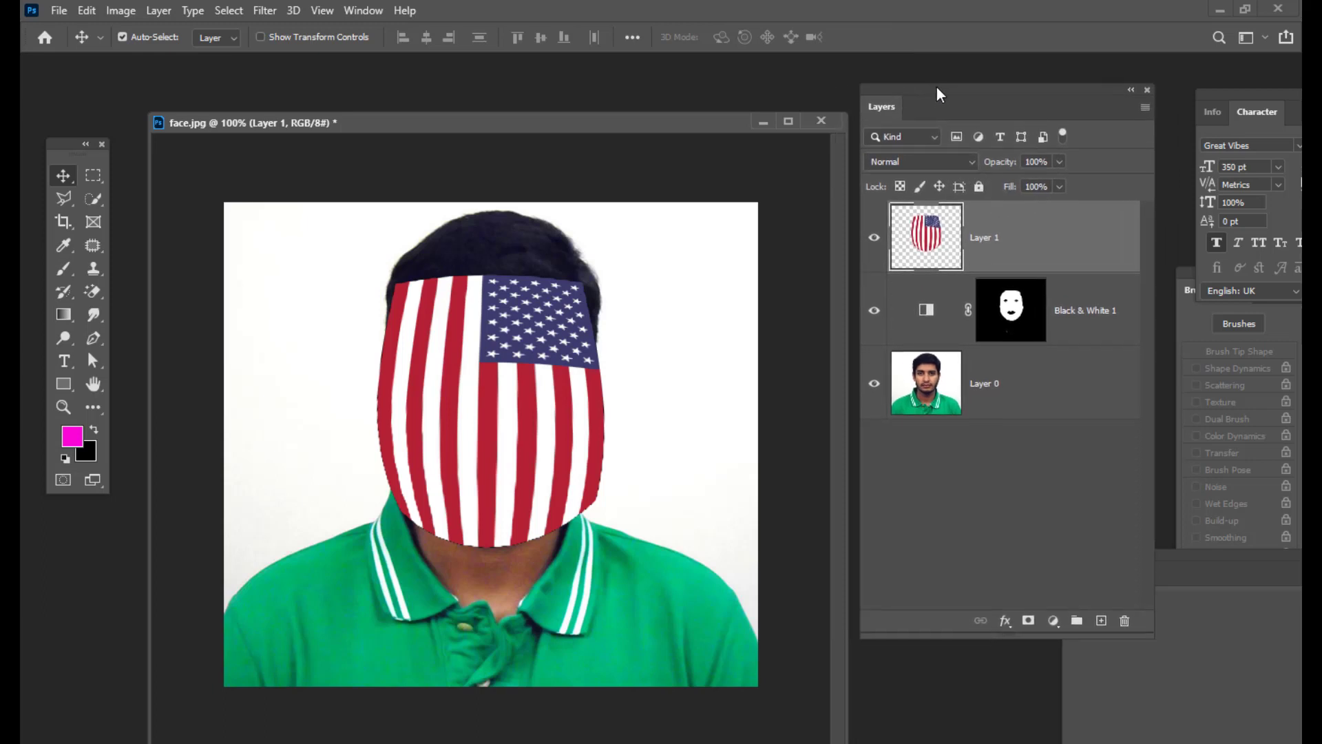
click(935, 164)
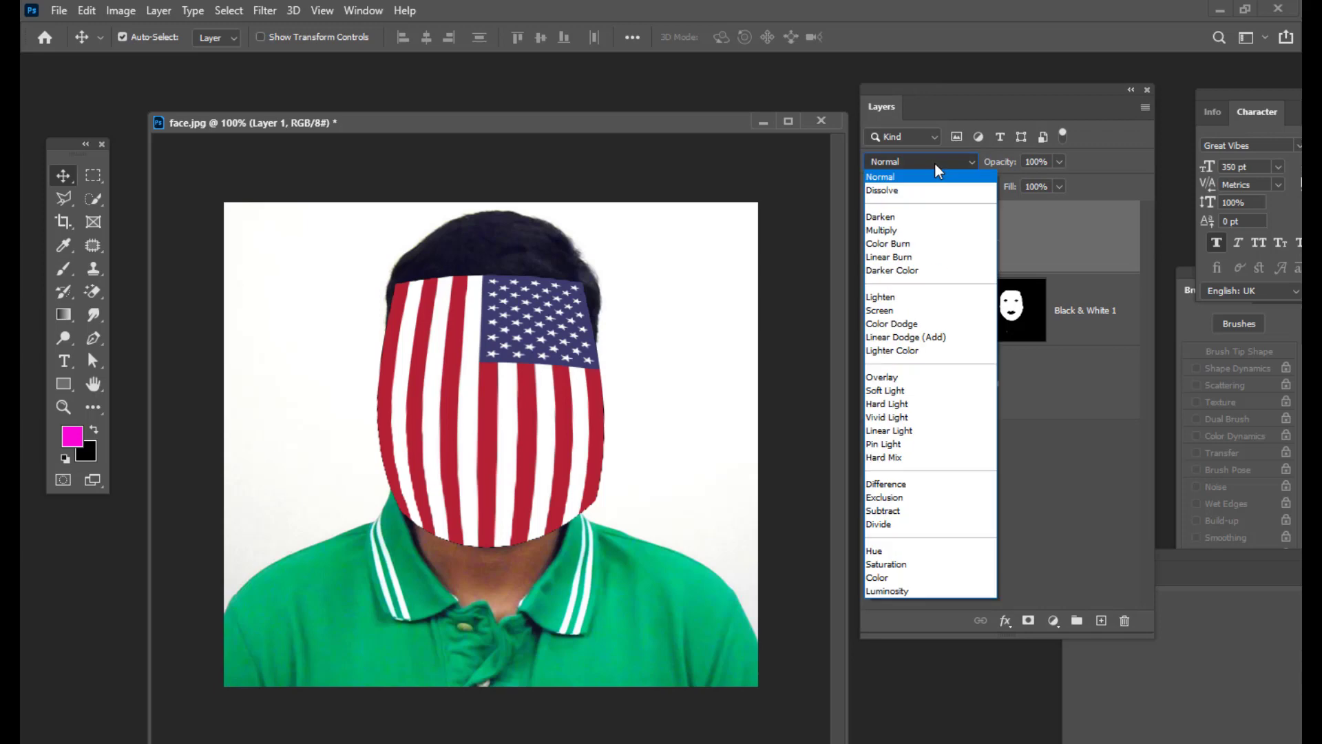
click(901, 379)
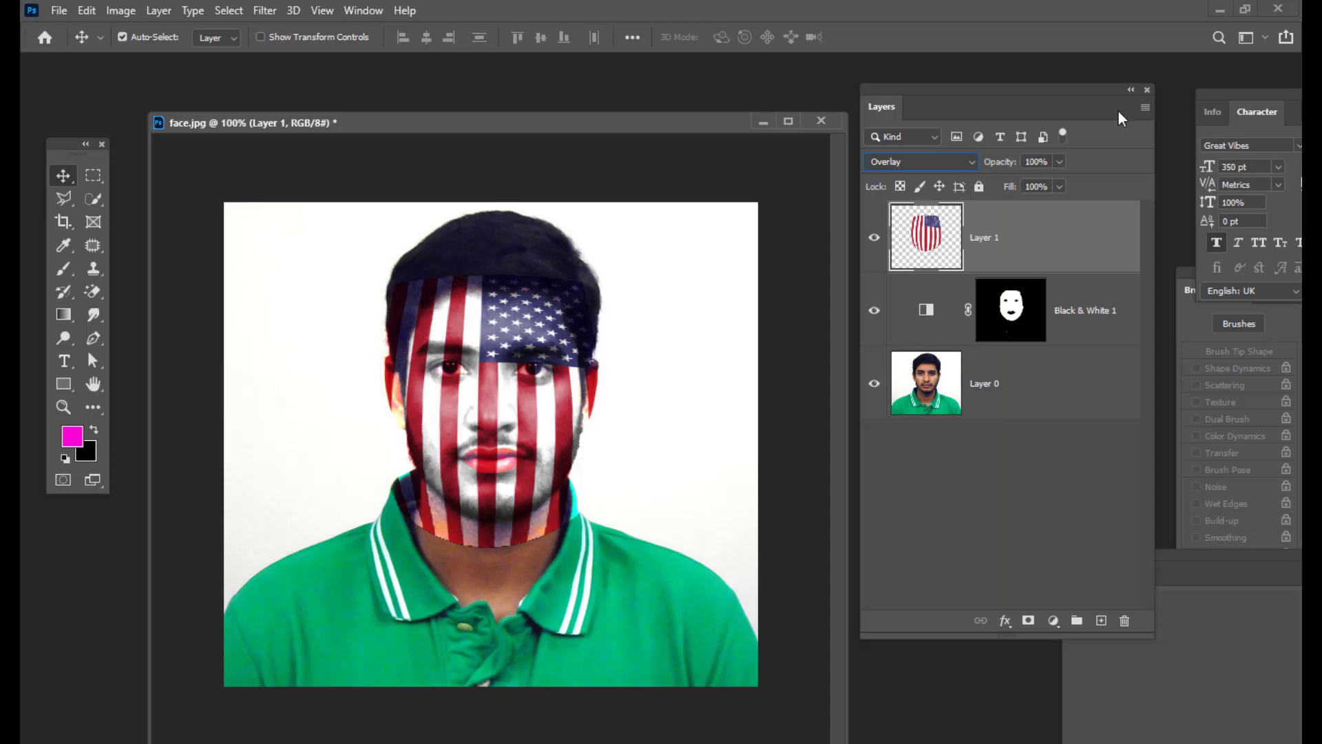
drag(934, 90, 938, 92)
drag(403, 122, 416, 122)
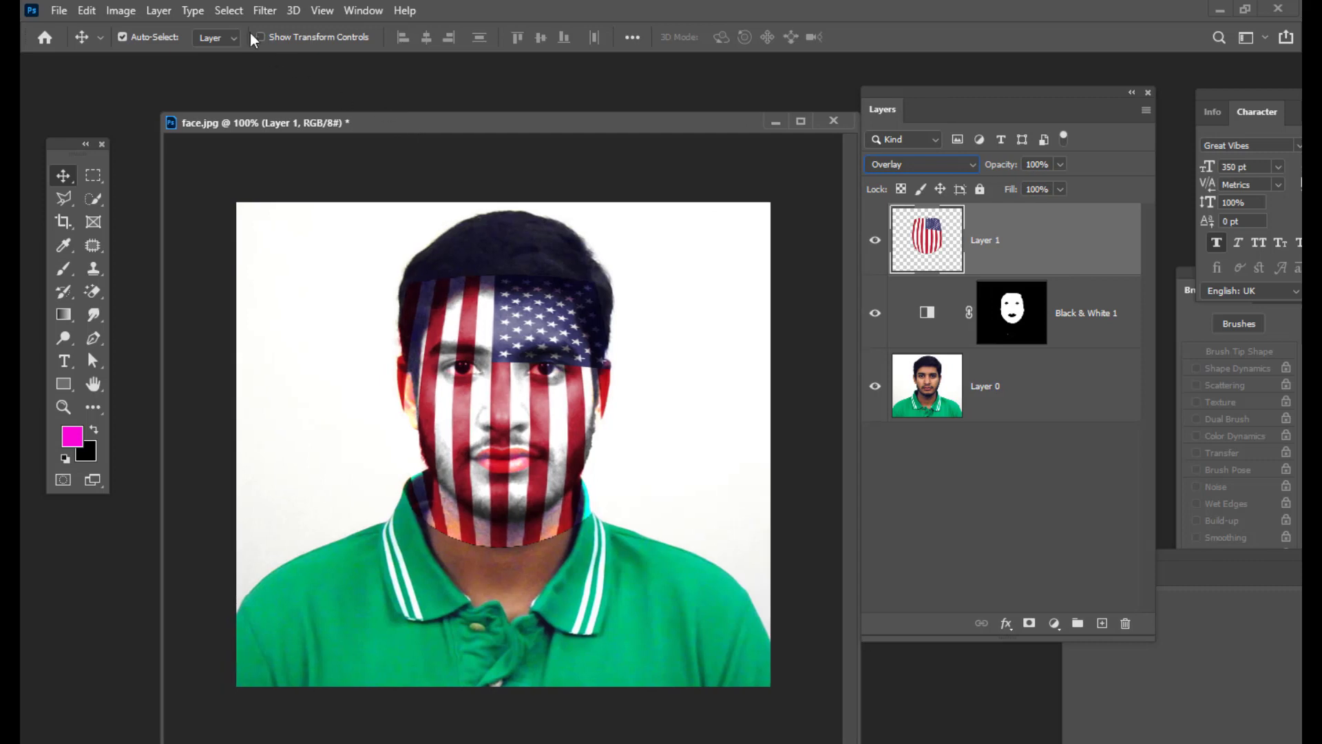
- Apply the Displace filter to the flag with horizontal and vertical scale 4, using Stretch To Fit and Repeat Edge Pixels
click(265, 10)
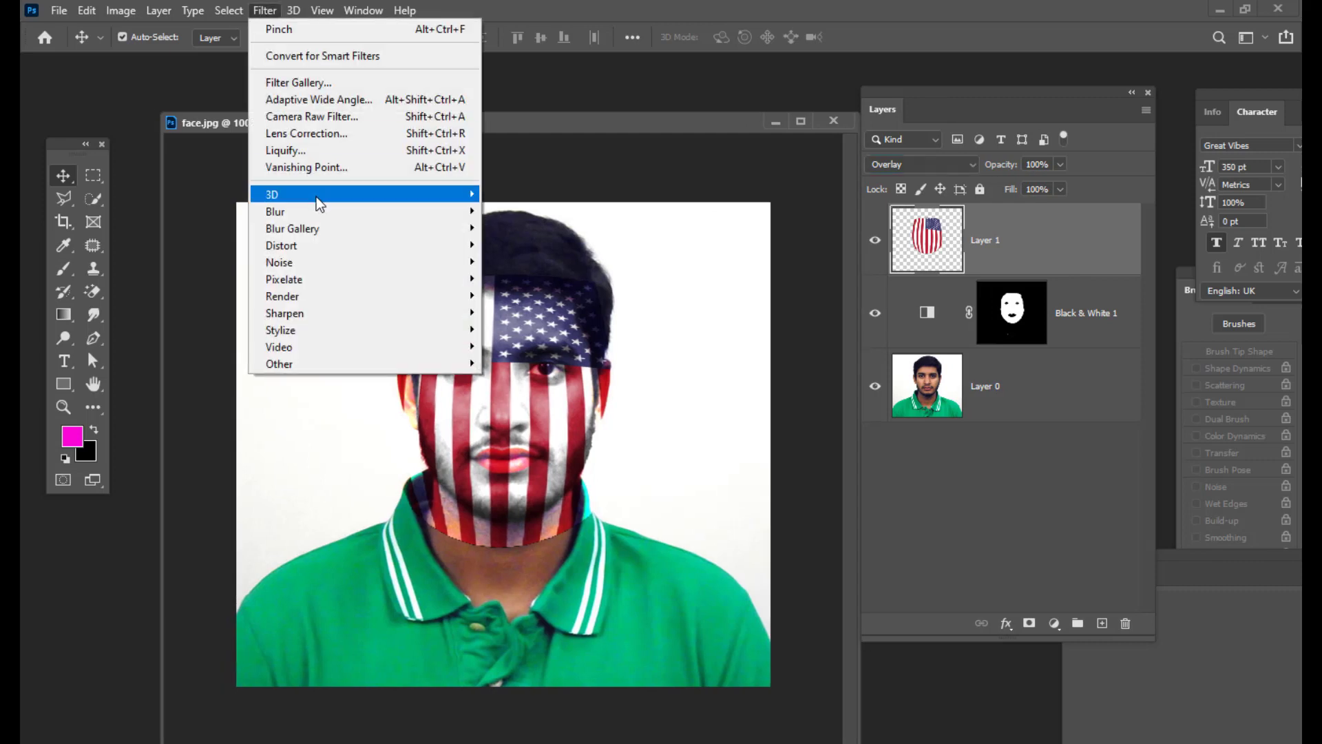
mouse_move(307, 252)
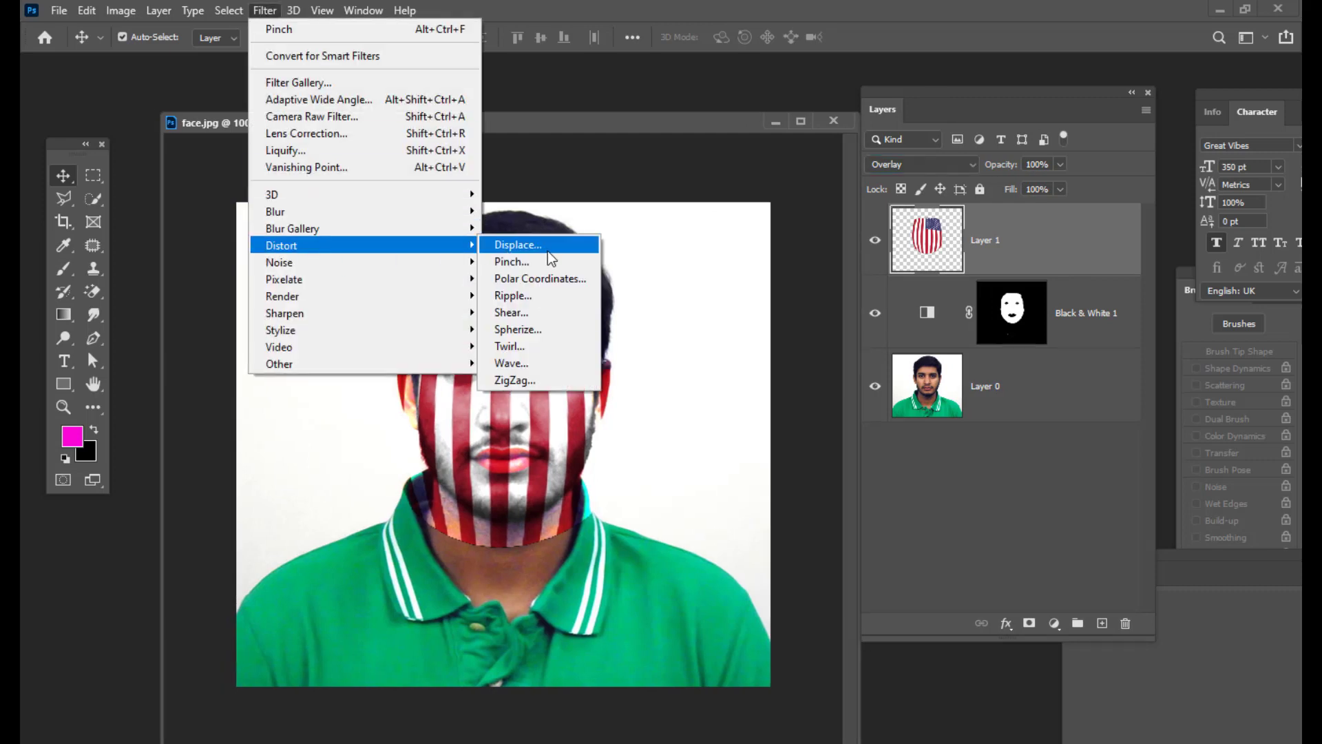
click(529, 250)
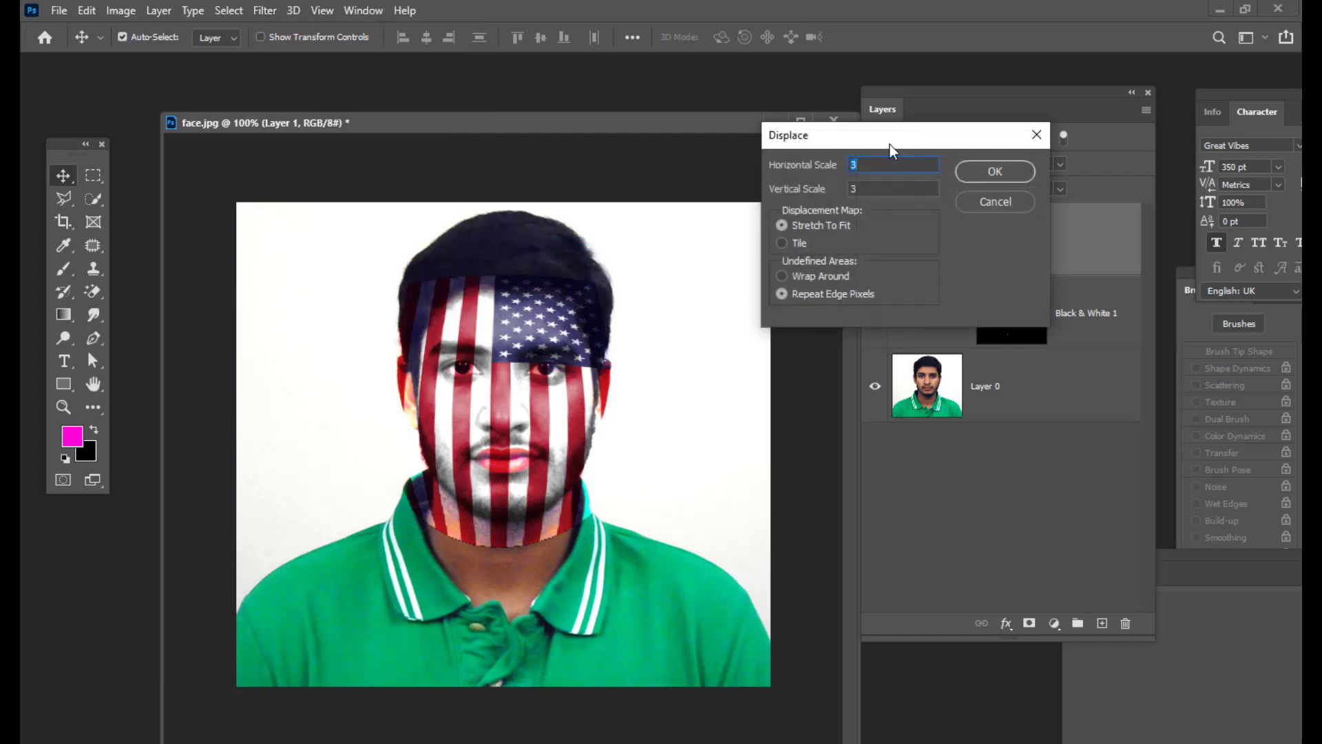
drag(890, 146, 814, 157)
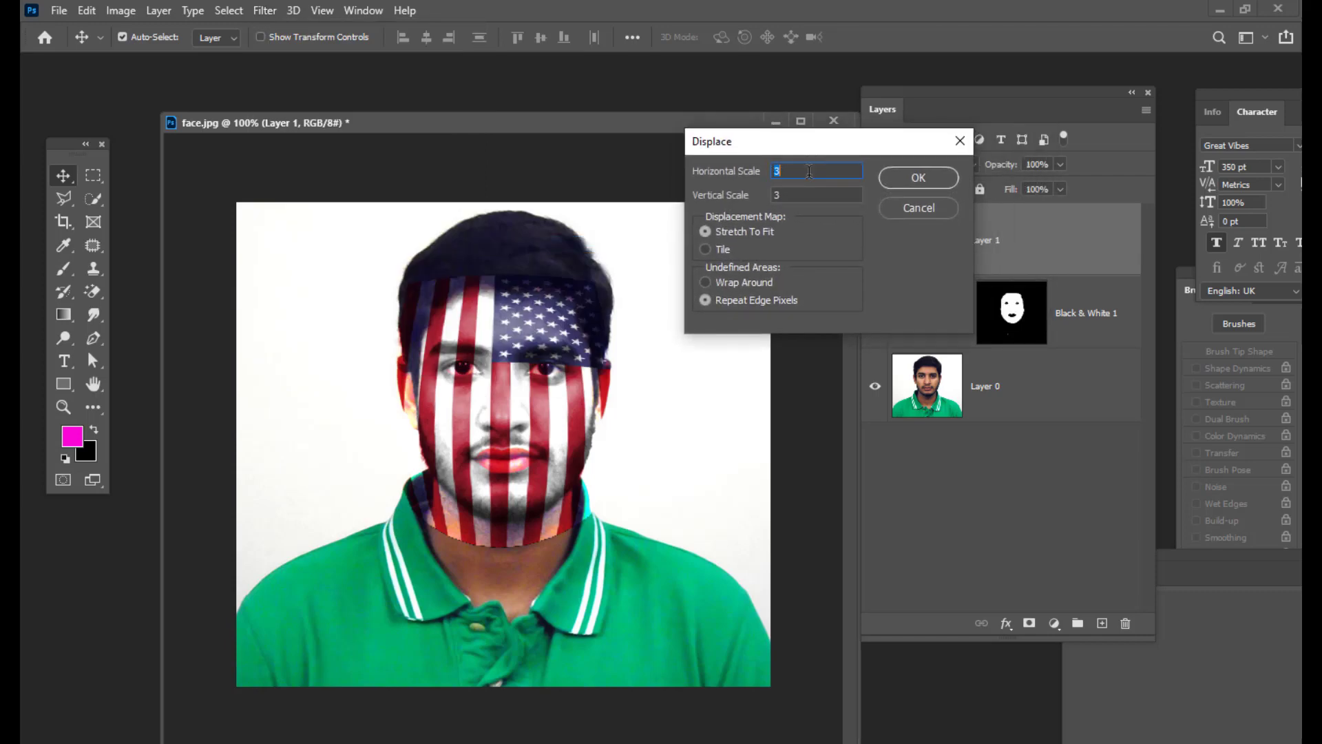
drag(803, 170, 761, 176)
drag(783, 149, 806, 155)
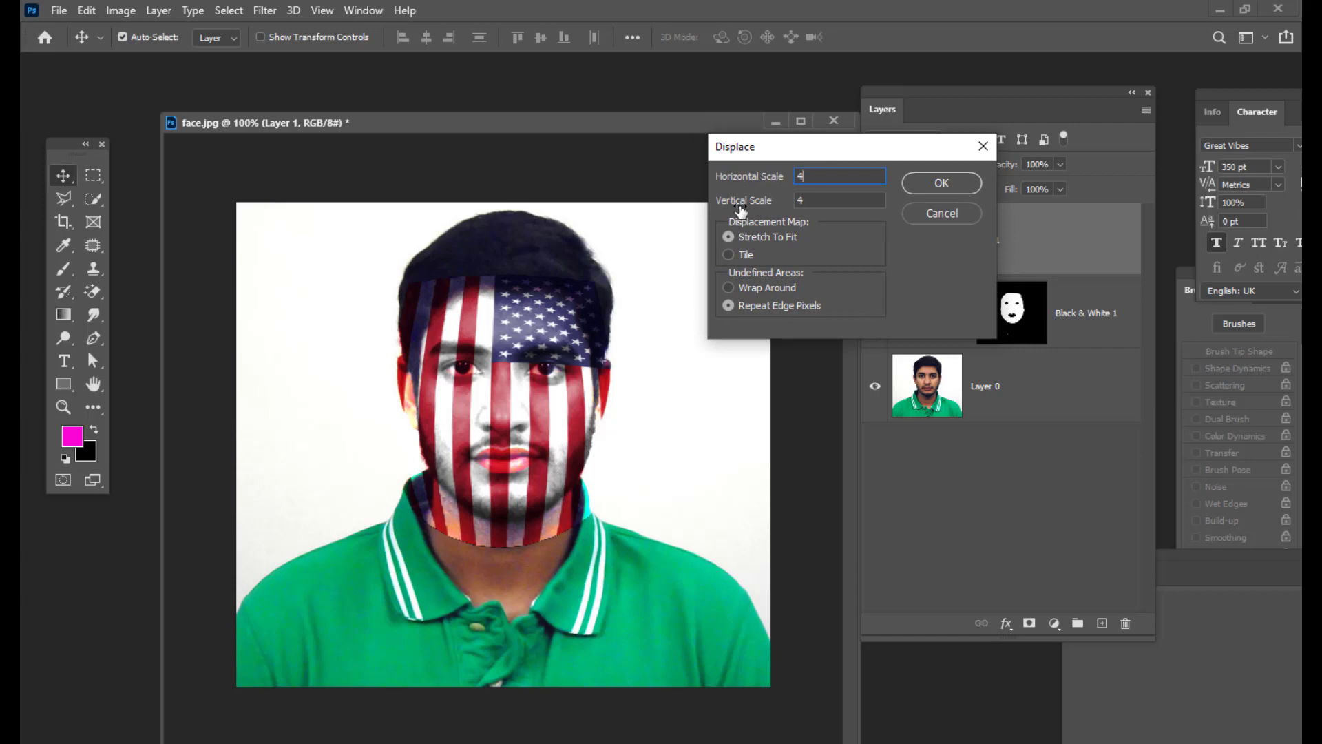
mouse_move(786, 151)
mouse_down()
mouse_move(754, 154)
mouse_move(774, 163)
mouse_up()
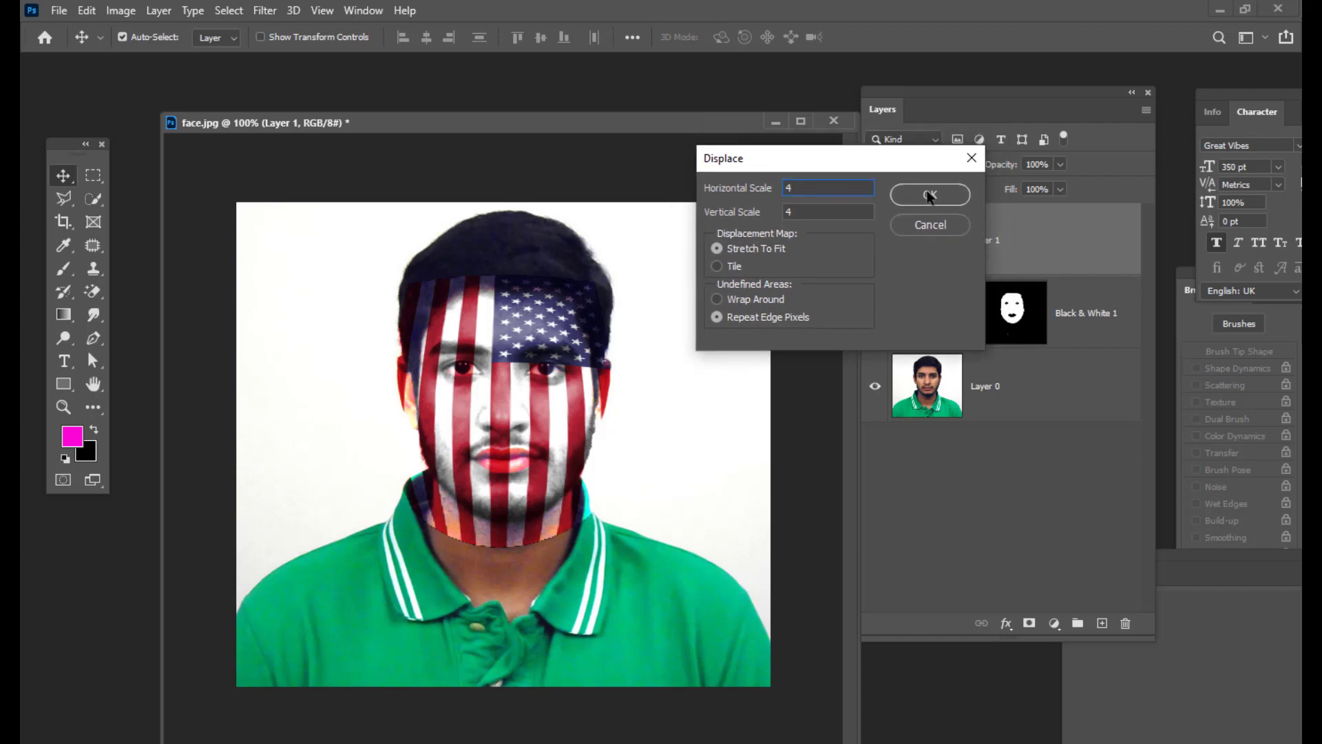
click(929, 194)
- Load the blackandwhiteimage PSD from the Desktop as the displacement map for the US flag layer
drag(376, 29, 644, 70)
click(513, 198)
scroll(861, 310, down, 3)
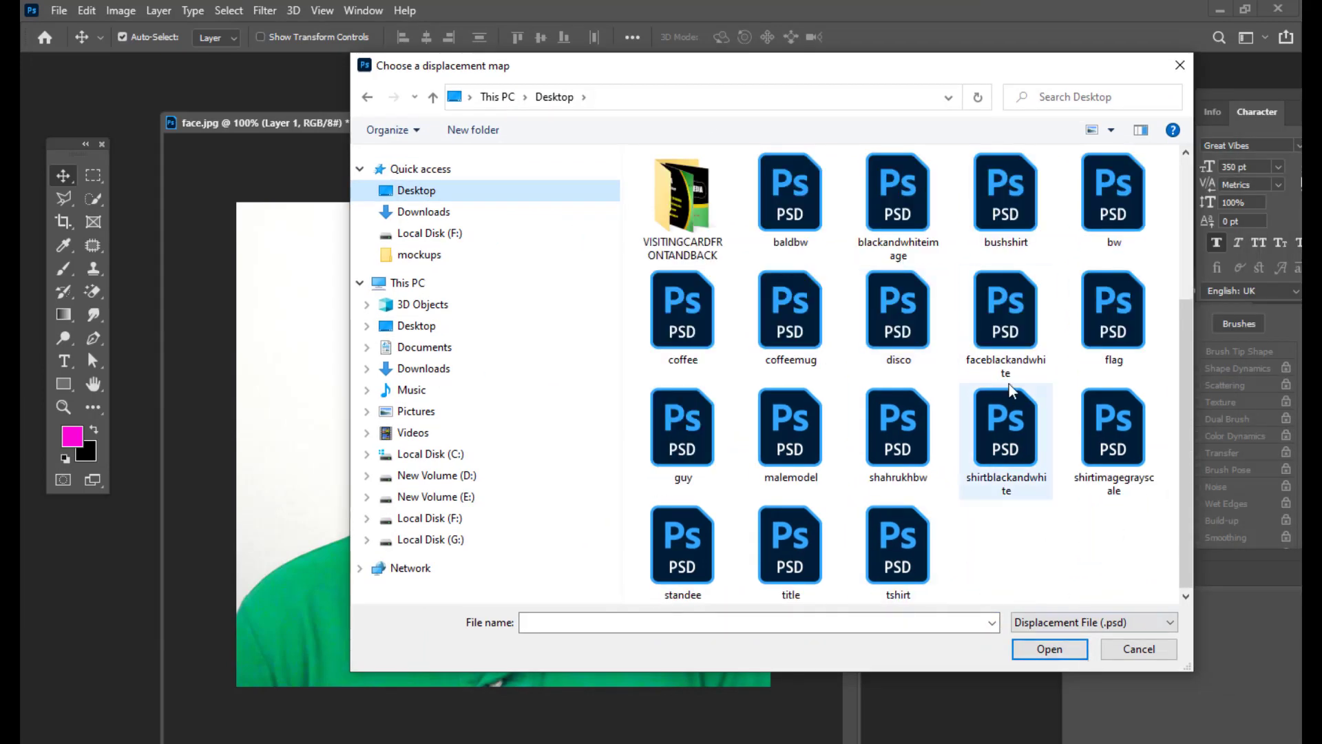
click(924, 245)
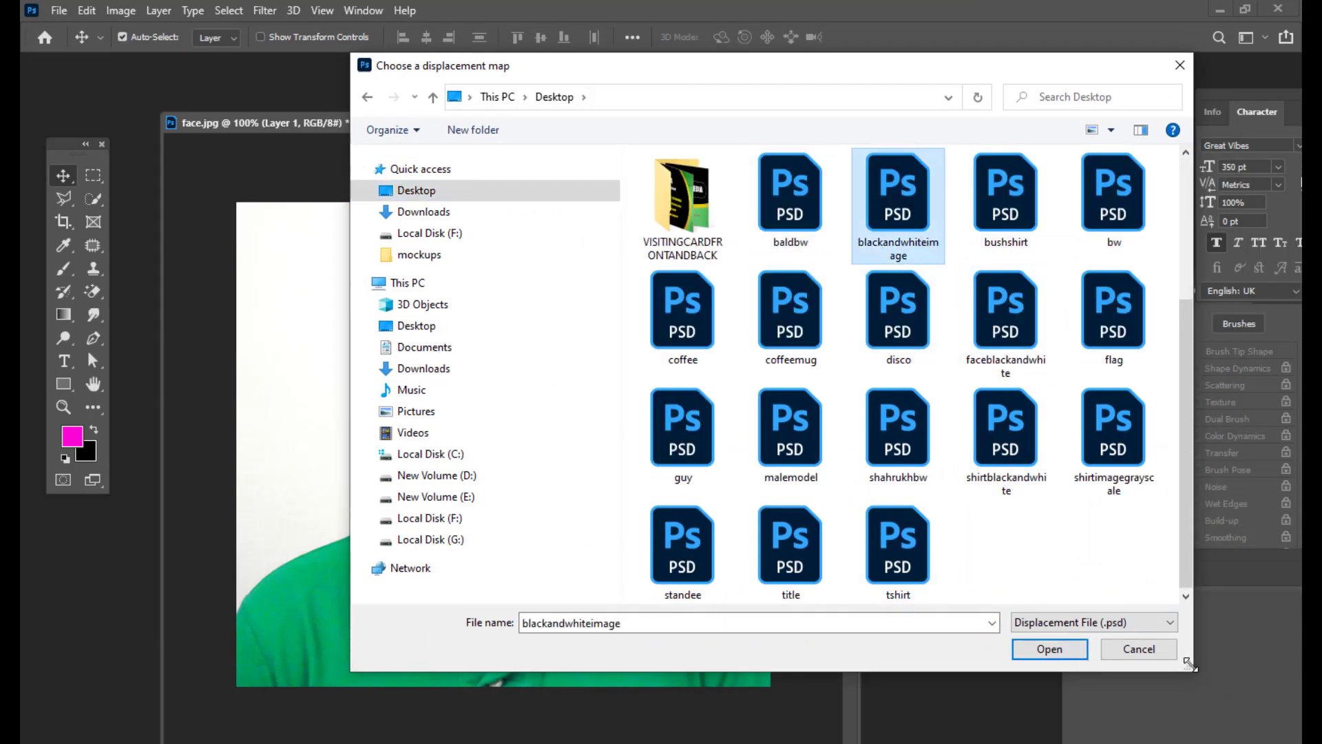
drag(1190, 664, 943, 652)
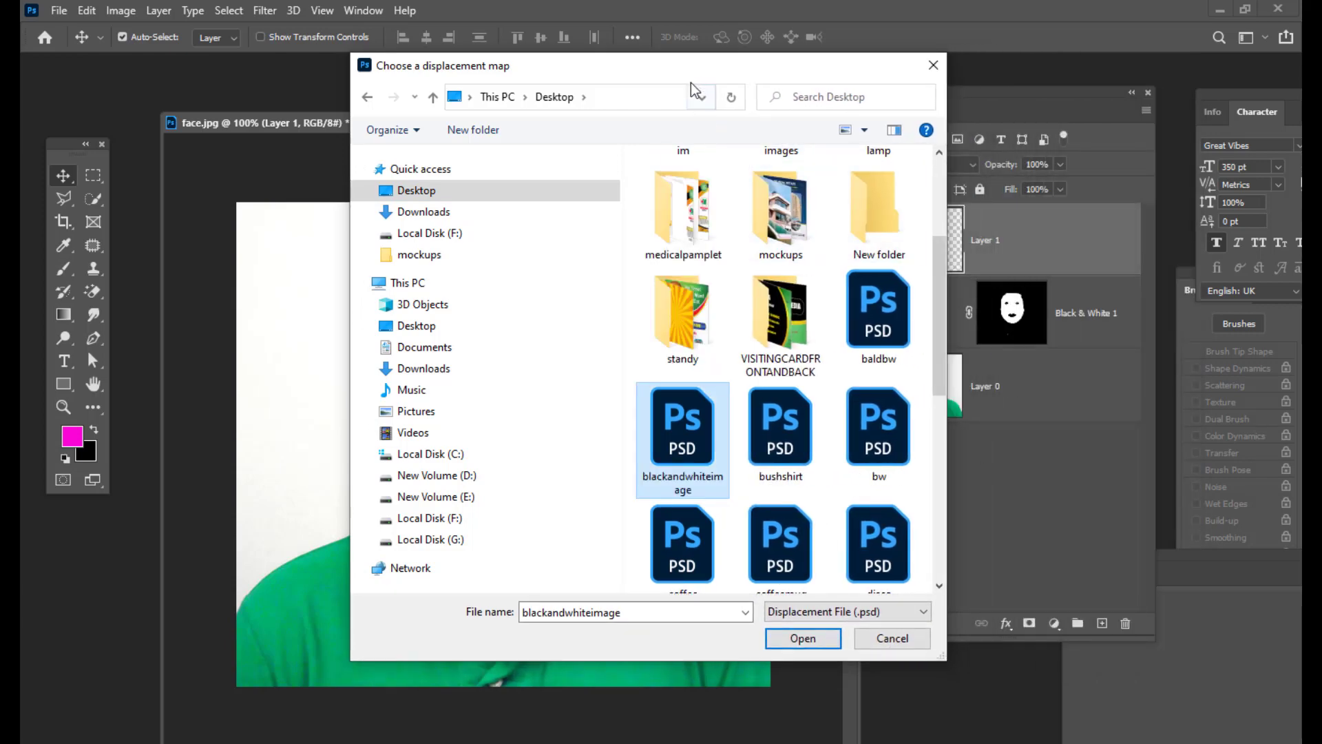
drag(691, 82, 899, 73)
scroll(1146, 377, down, 1)
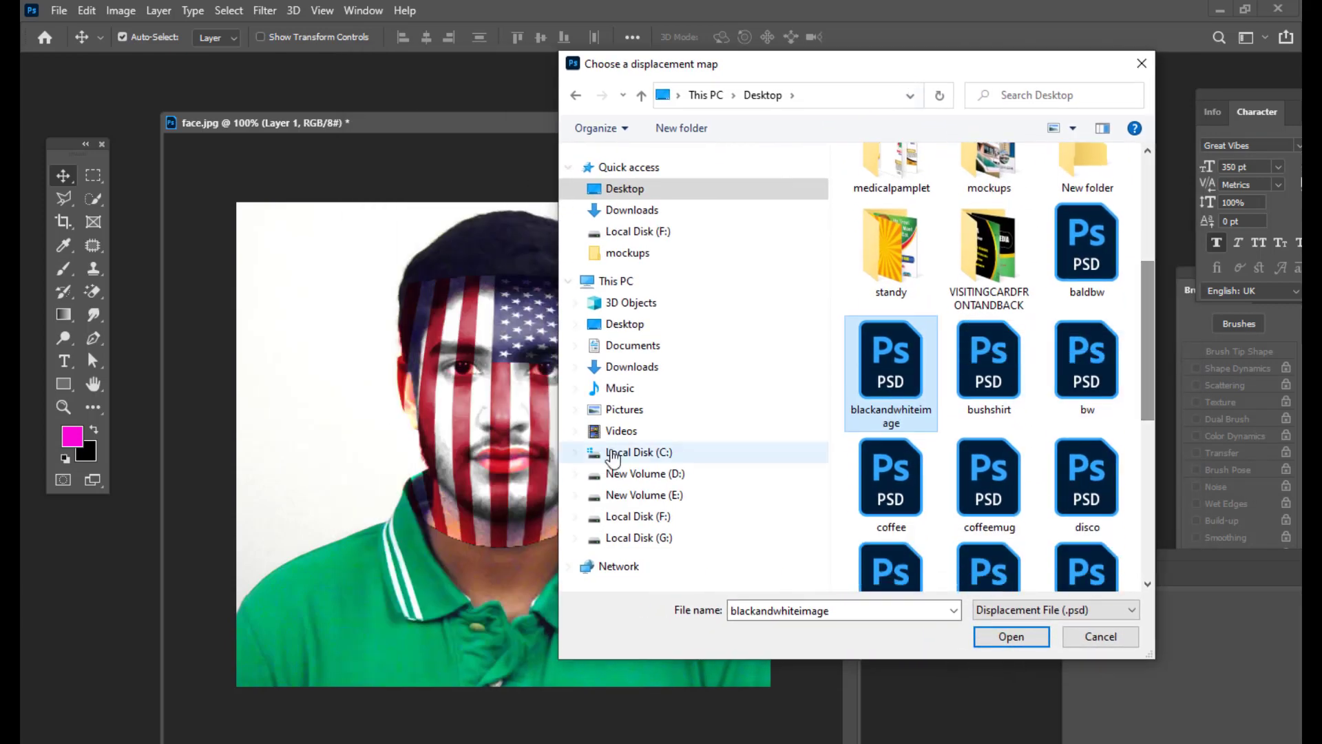
drag(558, 661, 613, 627)
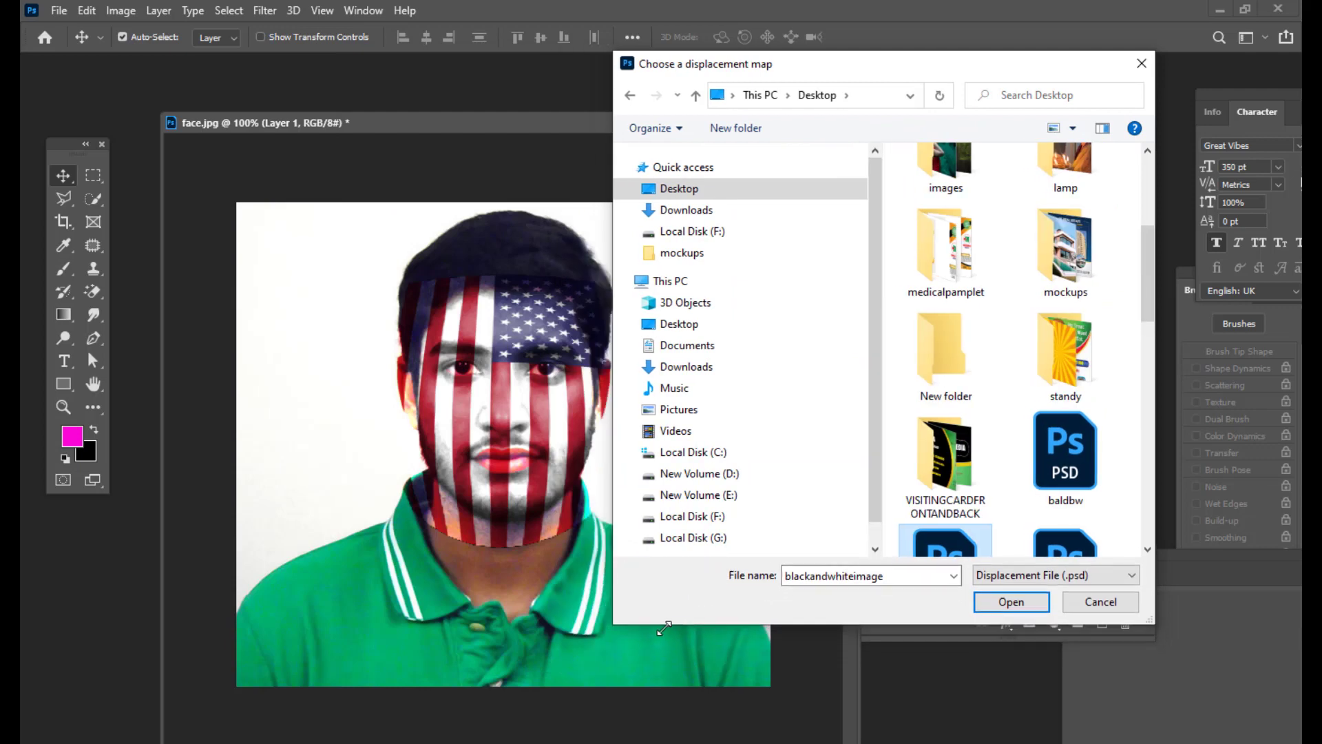
scroll(1068, 409, down, 3)
mouse_move(911, 69)
mouse_down()
mouse_move(940, 68)
mouse_move(920, 61)
mouse_up()
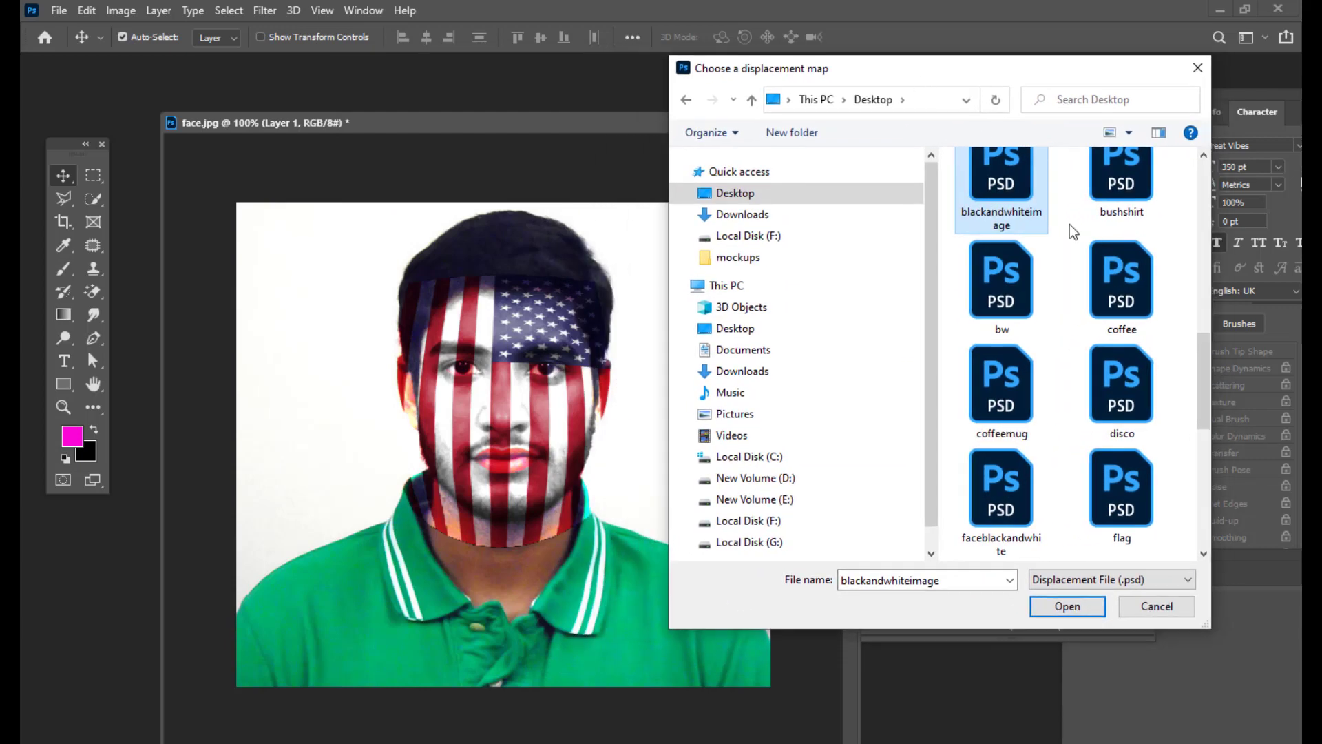
scroll(1012, 176, up, 1)
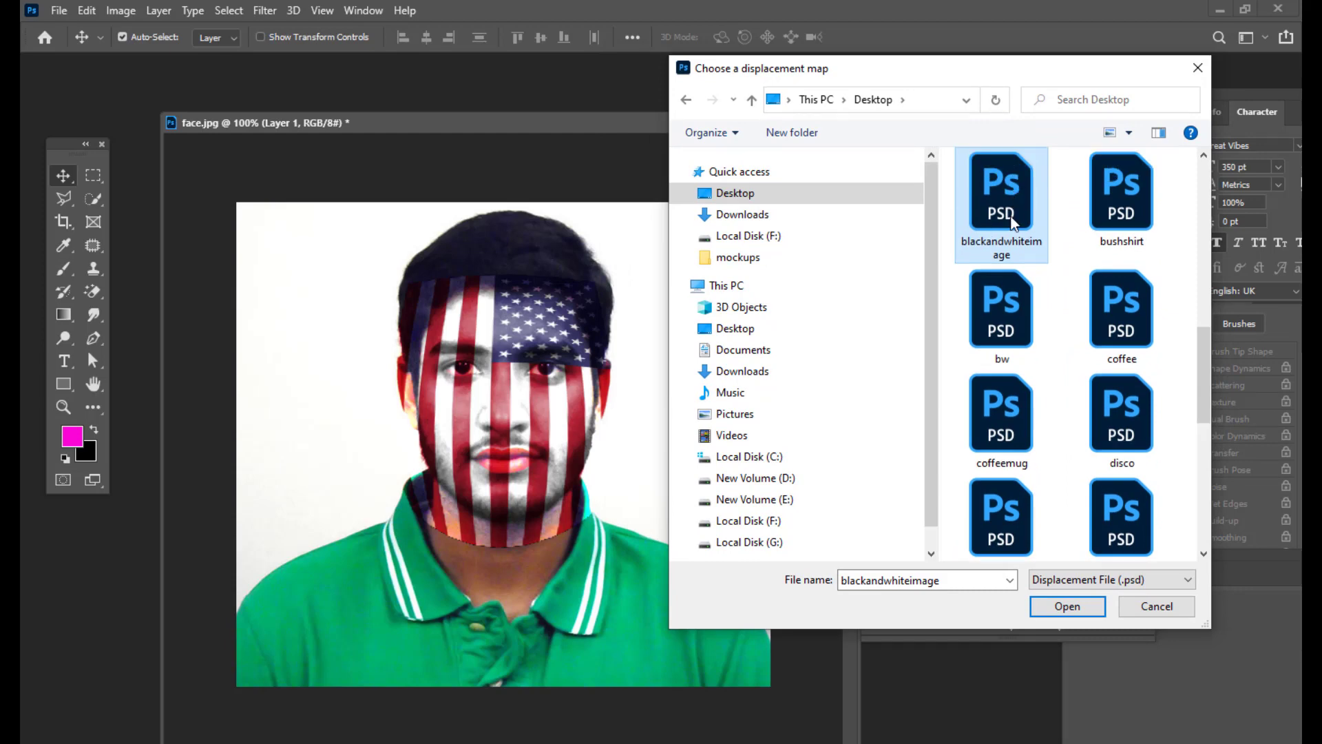
click(1067, 606)
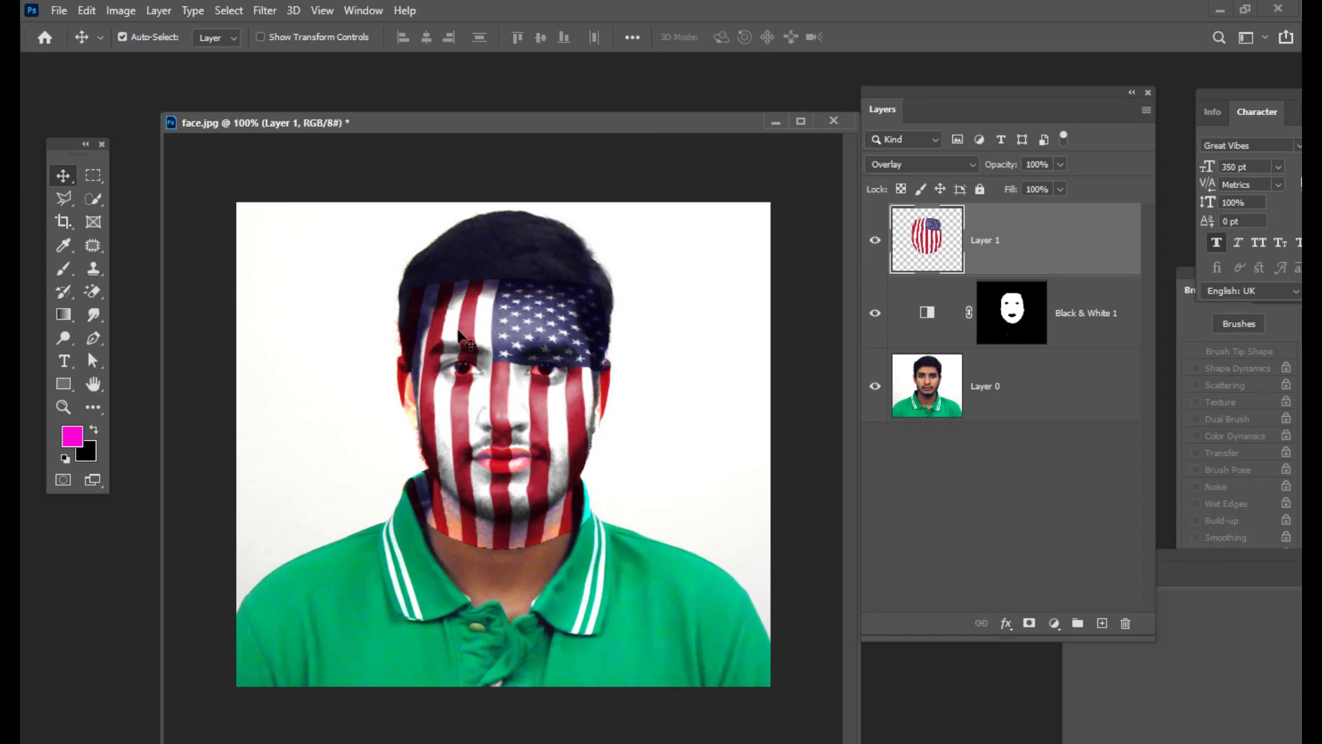
drag(532, 123, 544, 110)
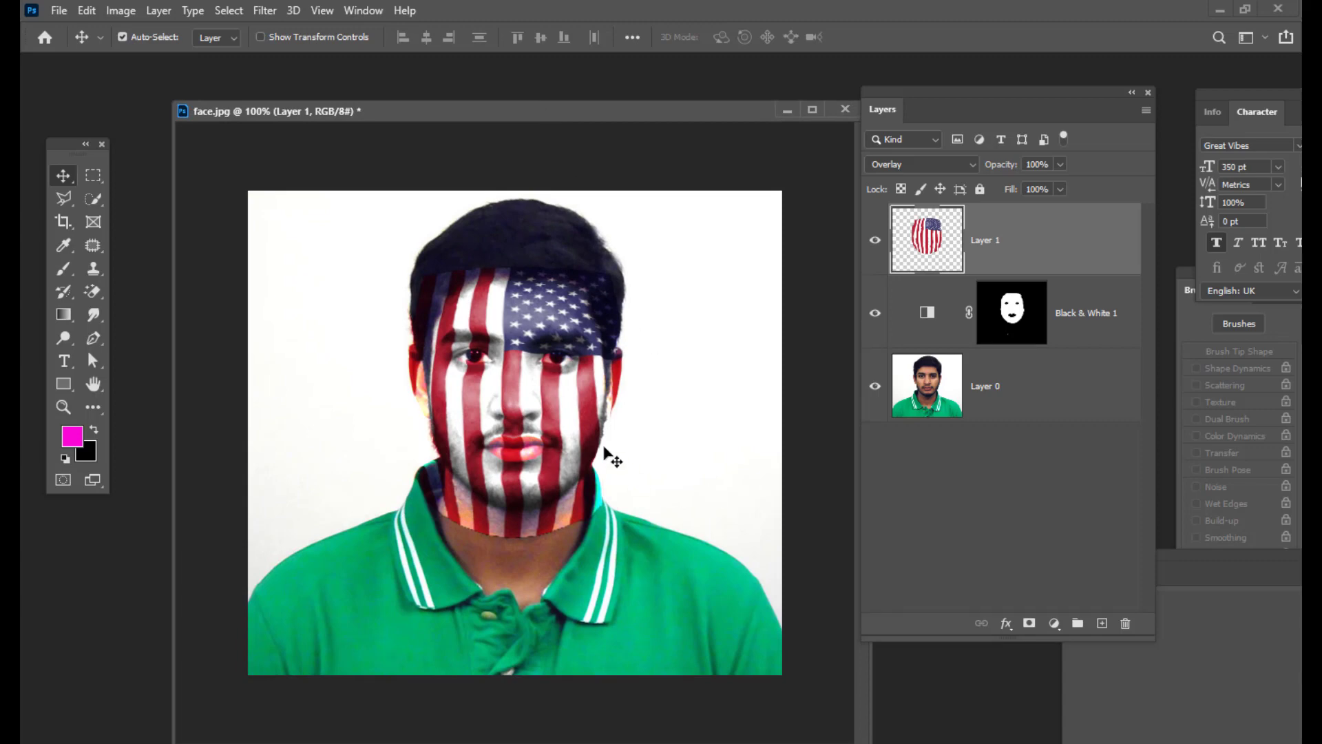
drag(900, 97, 912, 95)
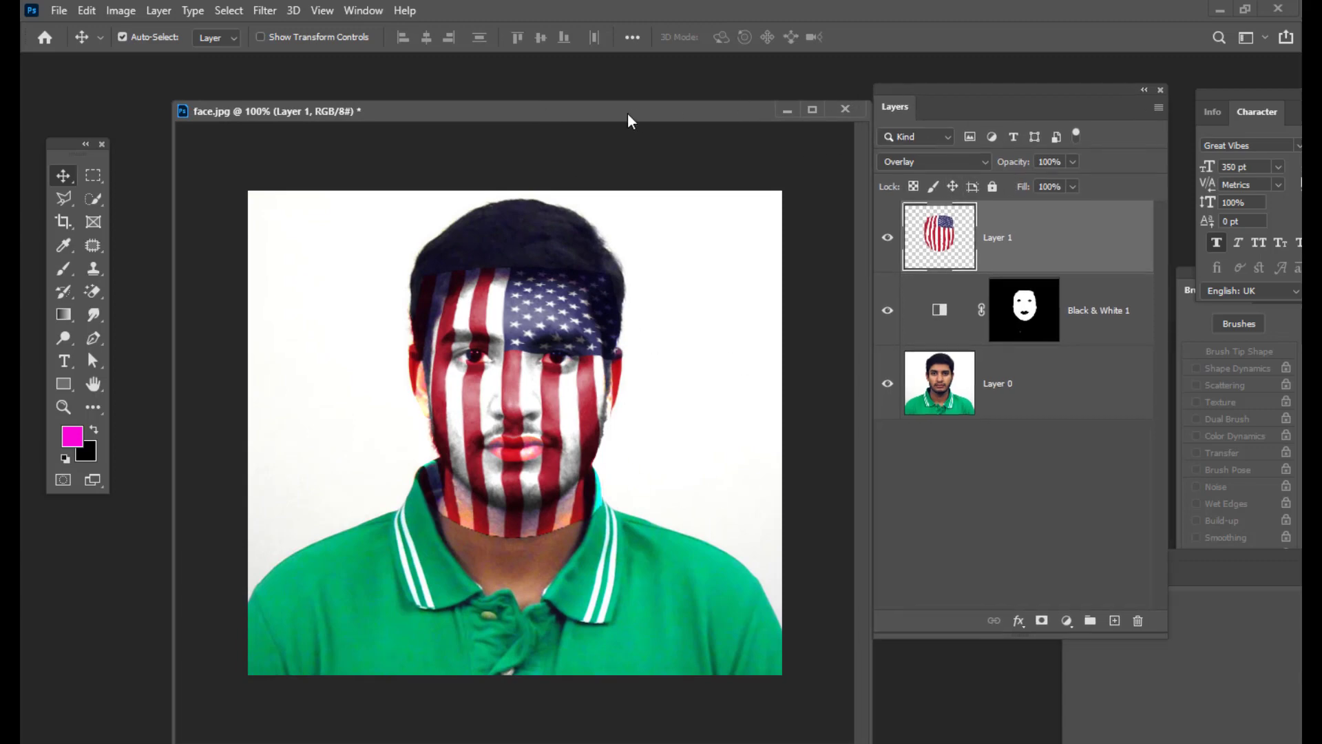
drag(624, 112, 608, 113)
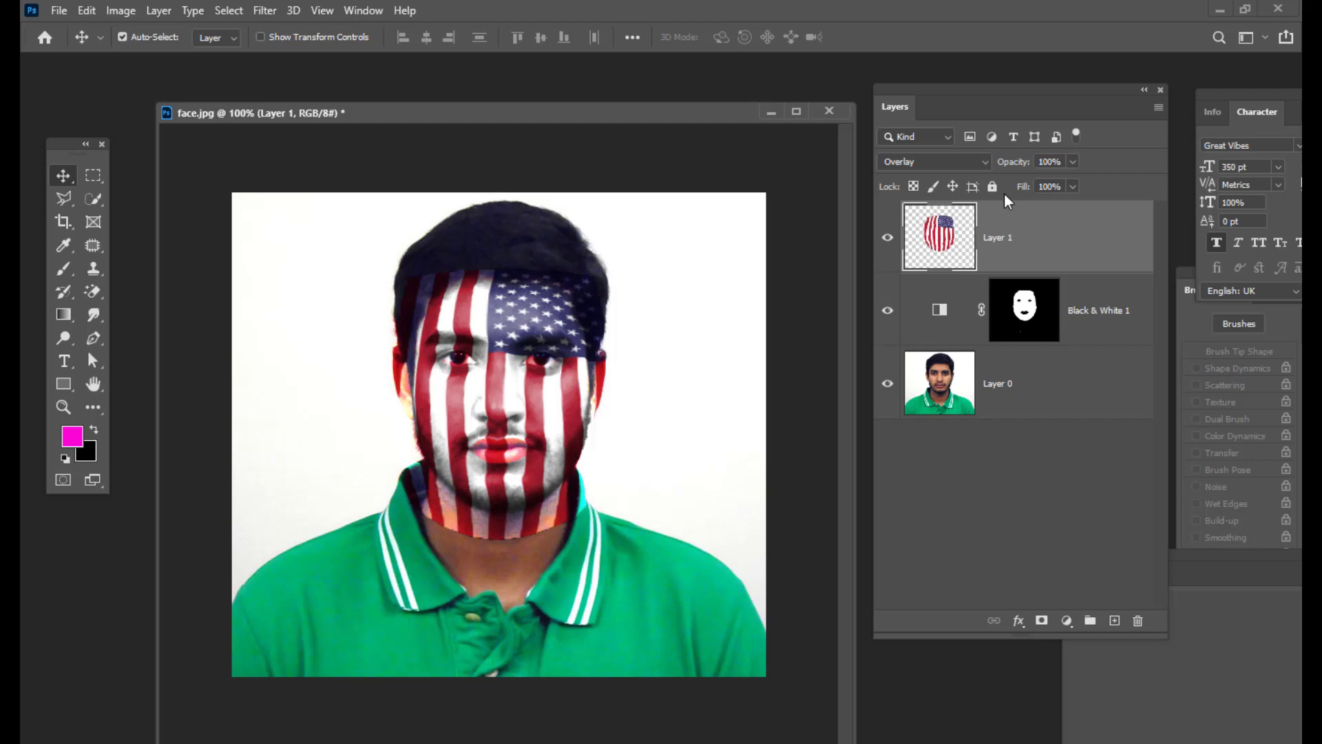
drag(948, 81, 928, 95)
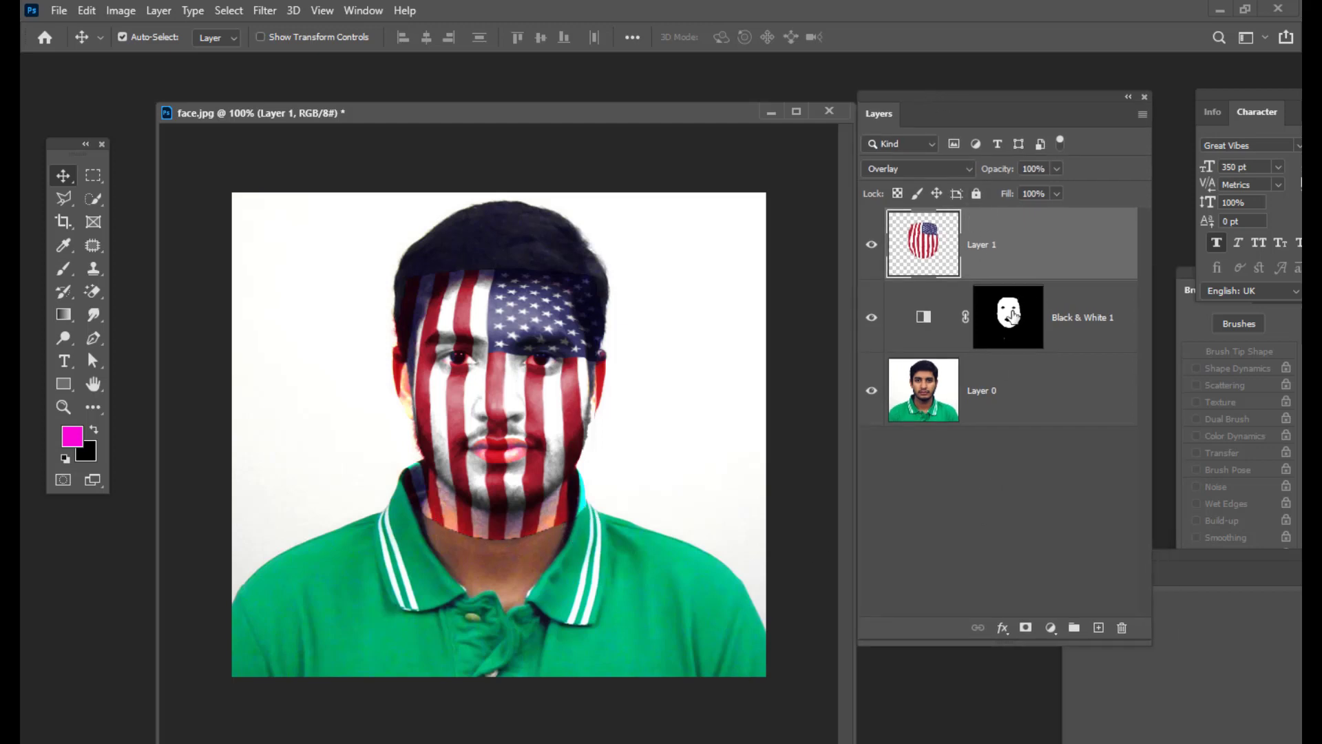
- Copy the face mask from the Black & White 1 adjustment layer onto the US flag layer
click(1011, 334)
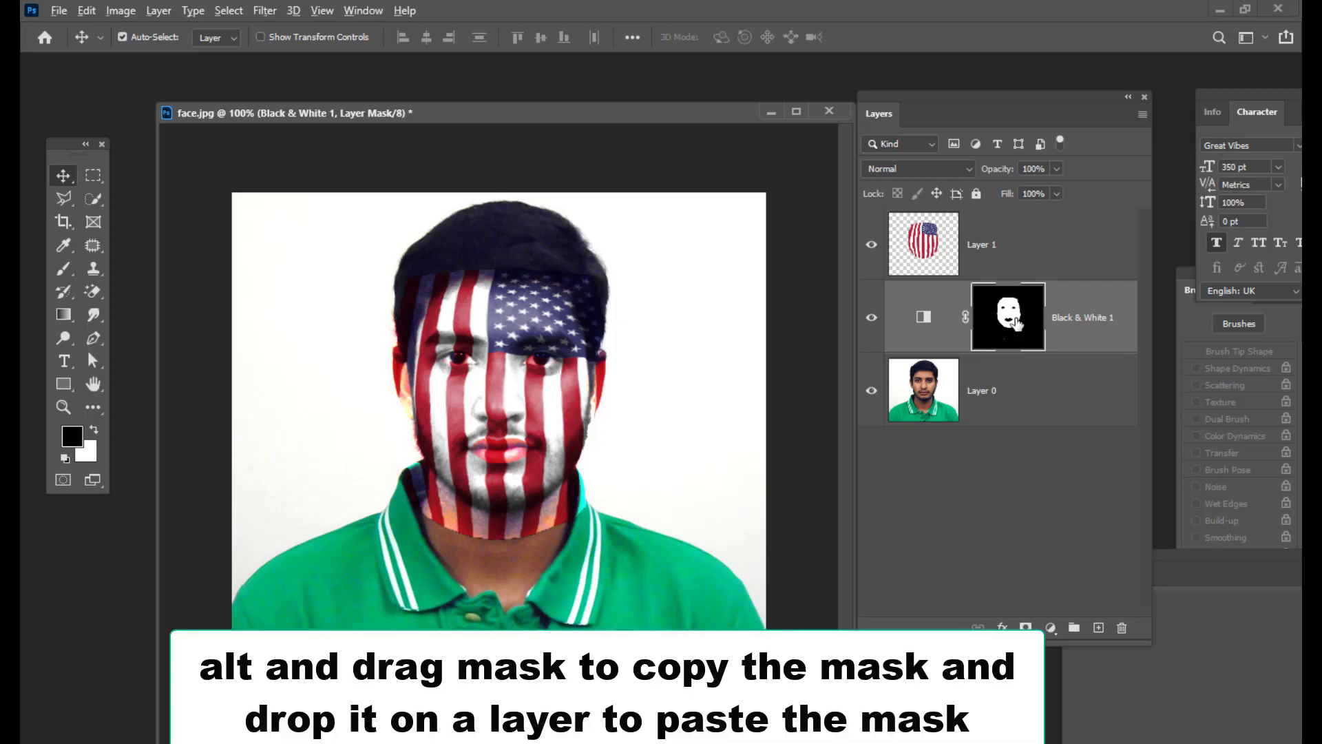
drag(1016, 324, 1014, 246)
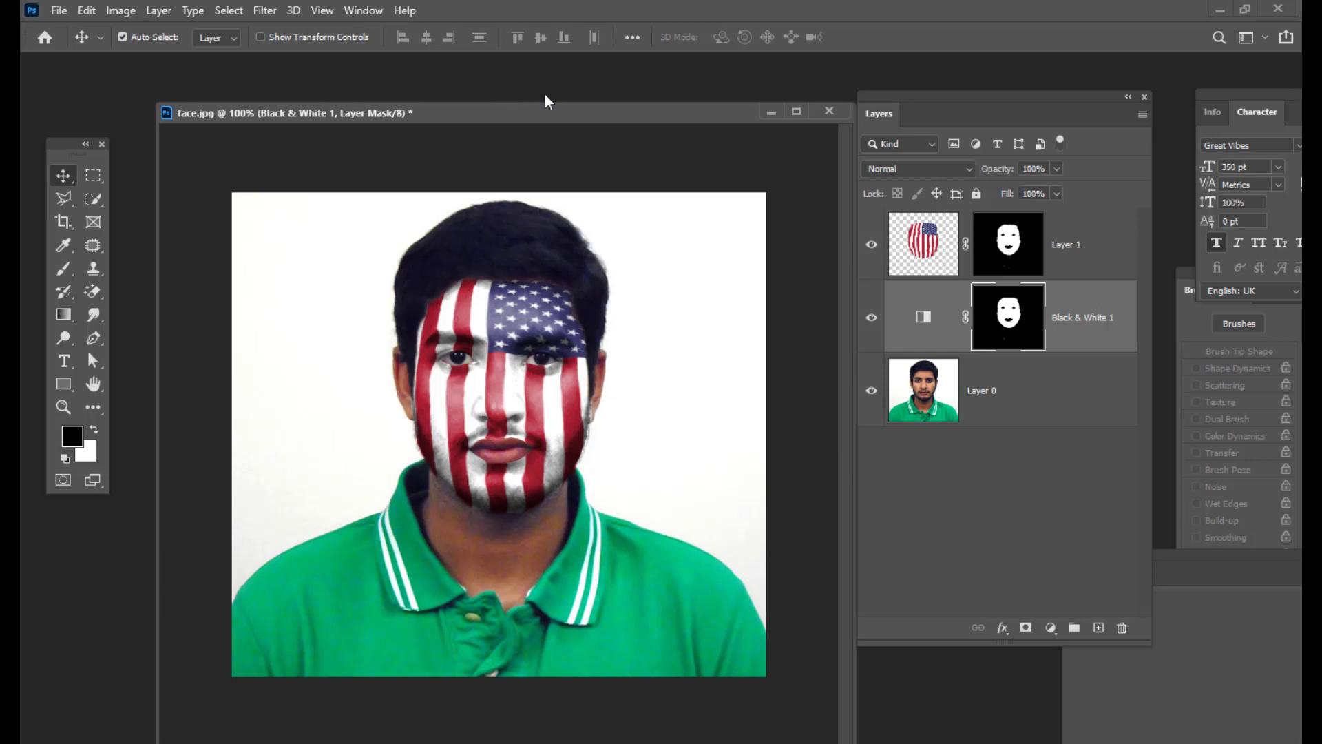
drag(547, 102, 570, 101)
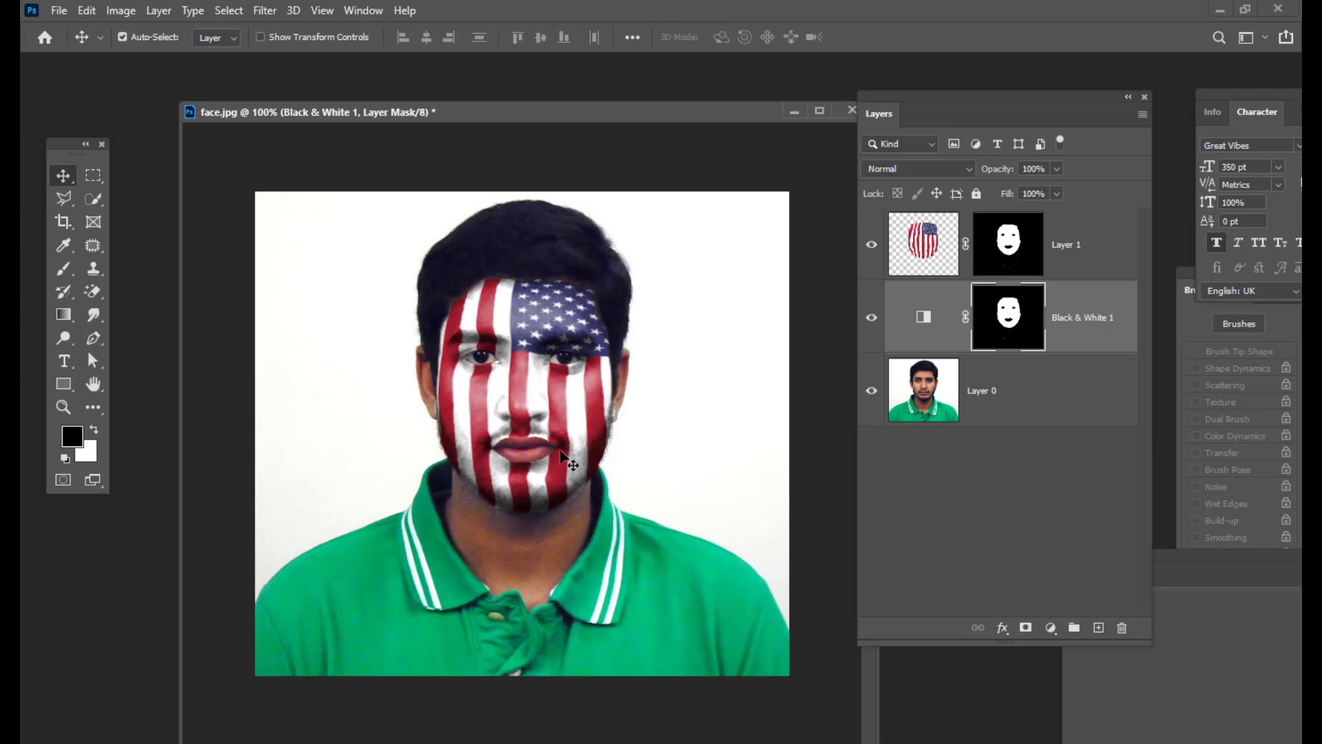
key(ctrl+plus)
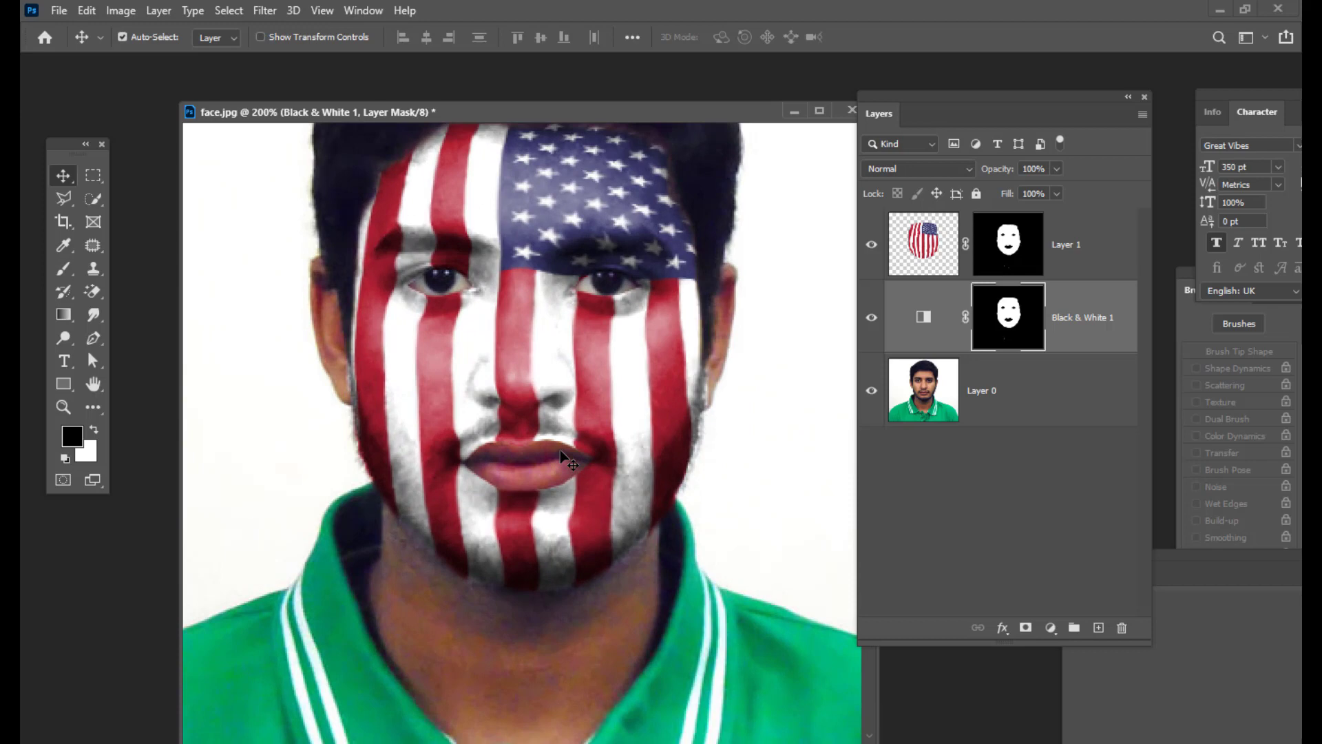
key(ctrl+minus)
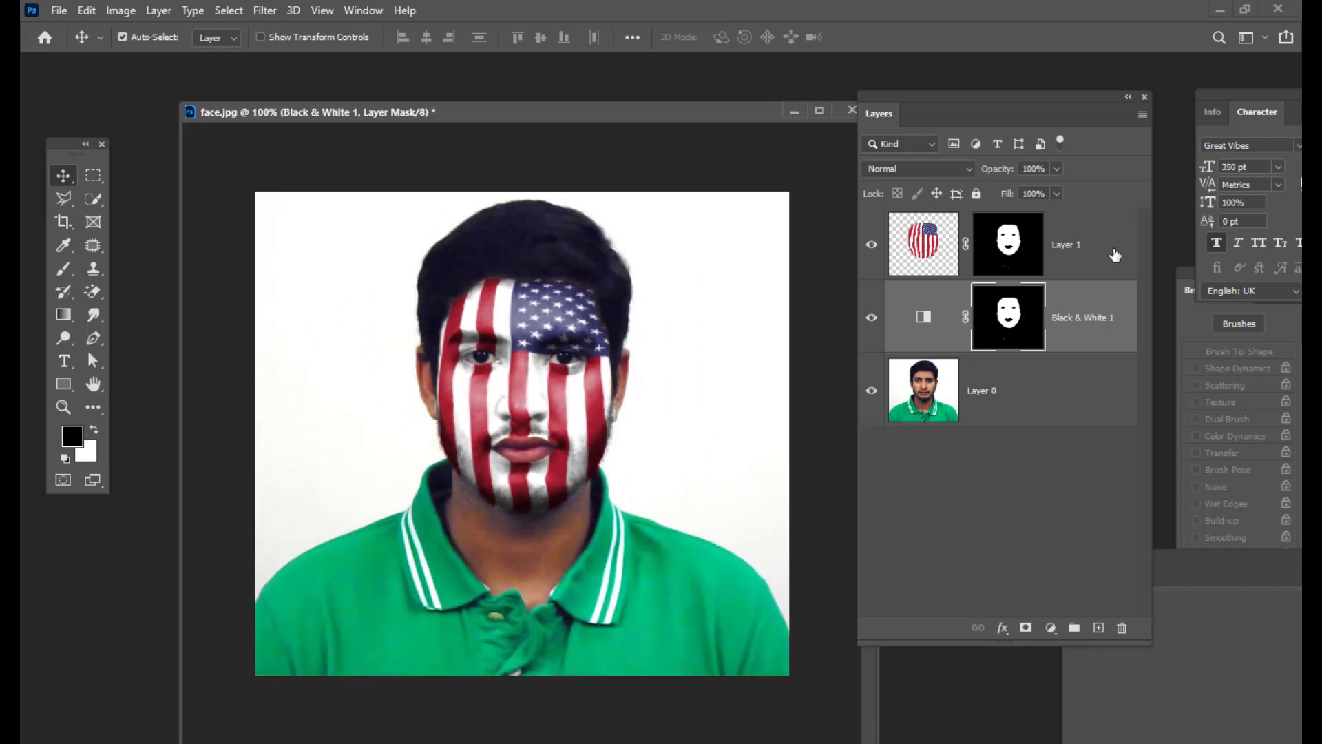
- Select the masked US flag layer and hide it
click(1115, 254)
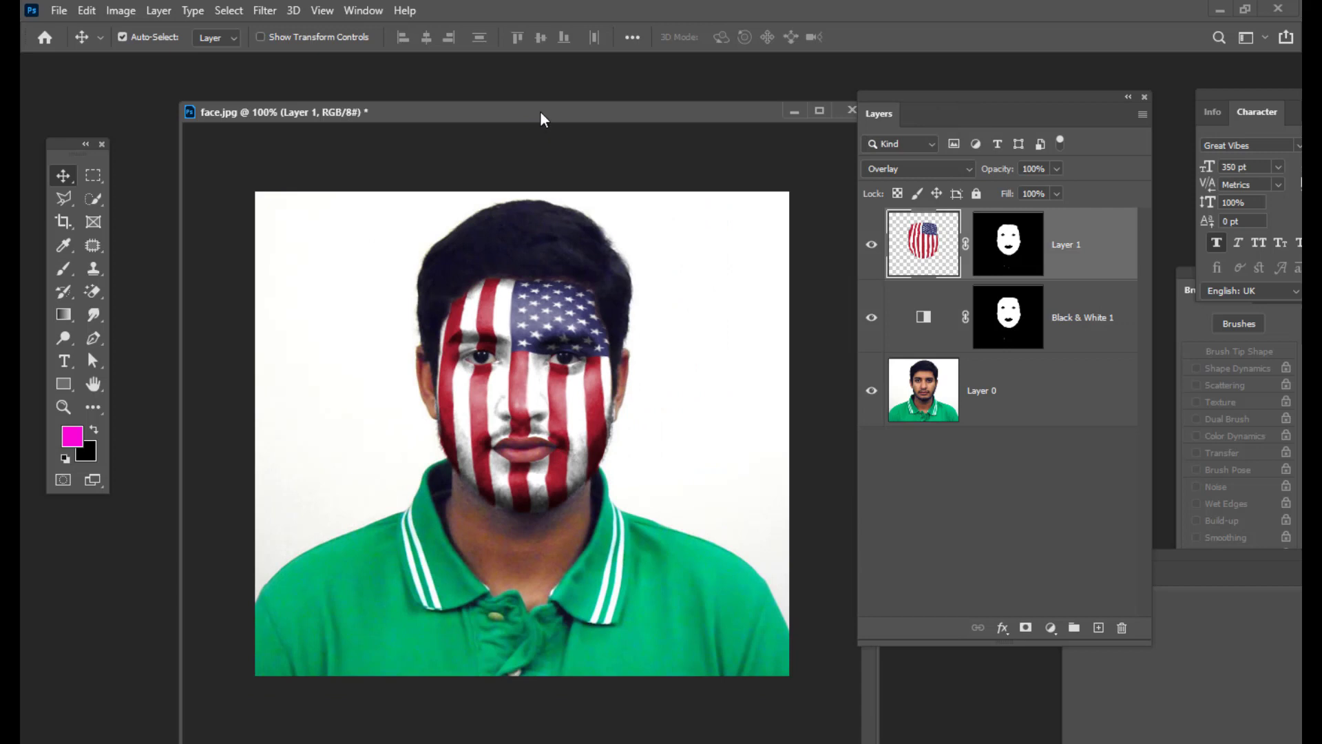
drag(540, 110, 523, 112)
drag(612, 110, 585, 111)
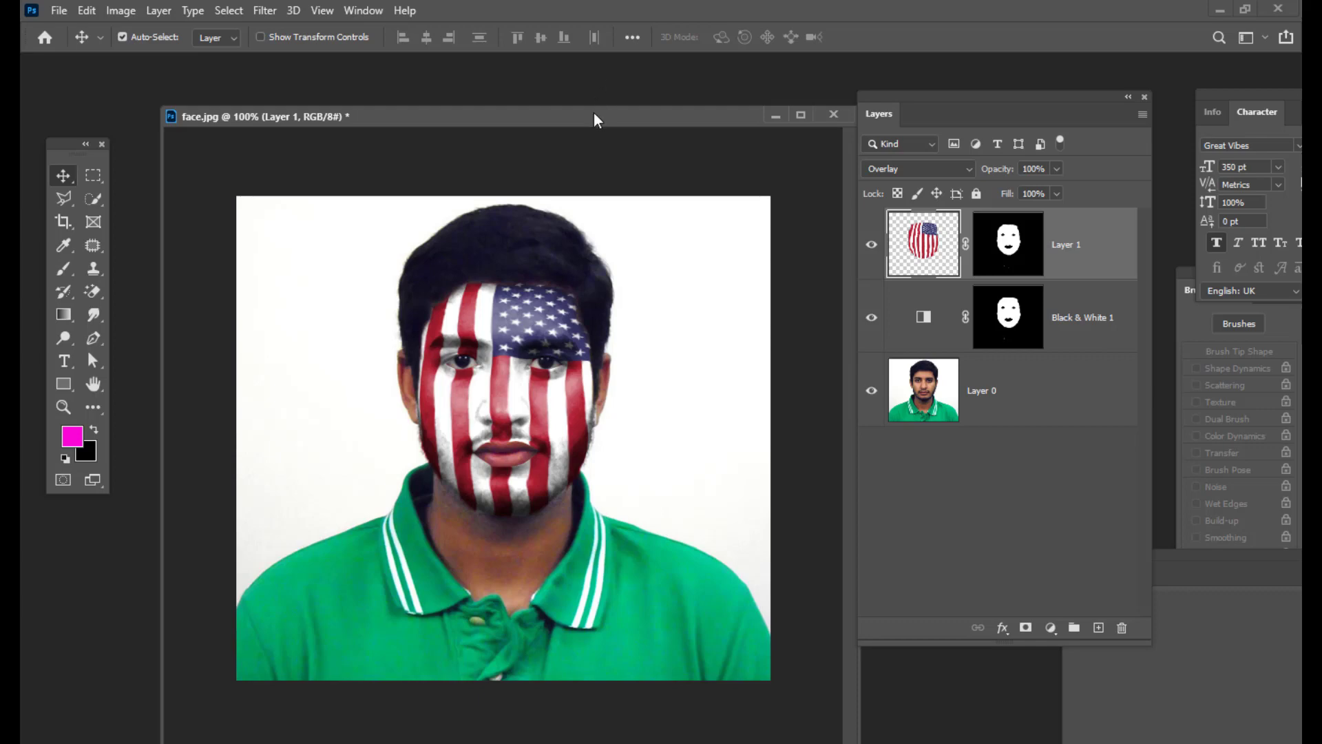
drag(593, 112, 597, 111)
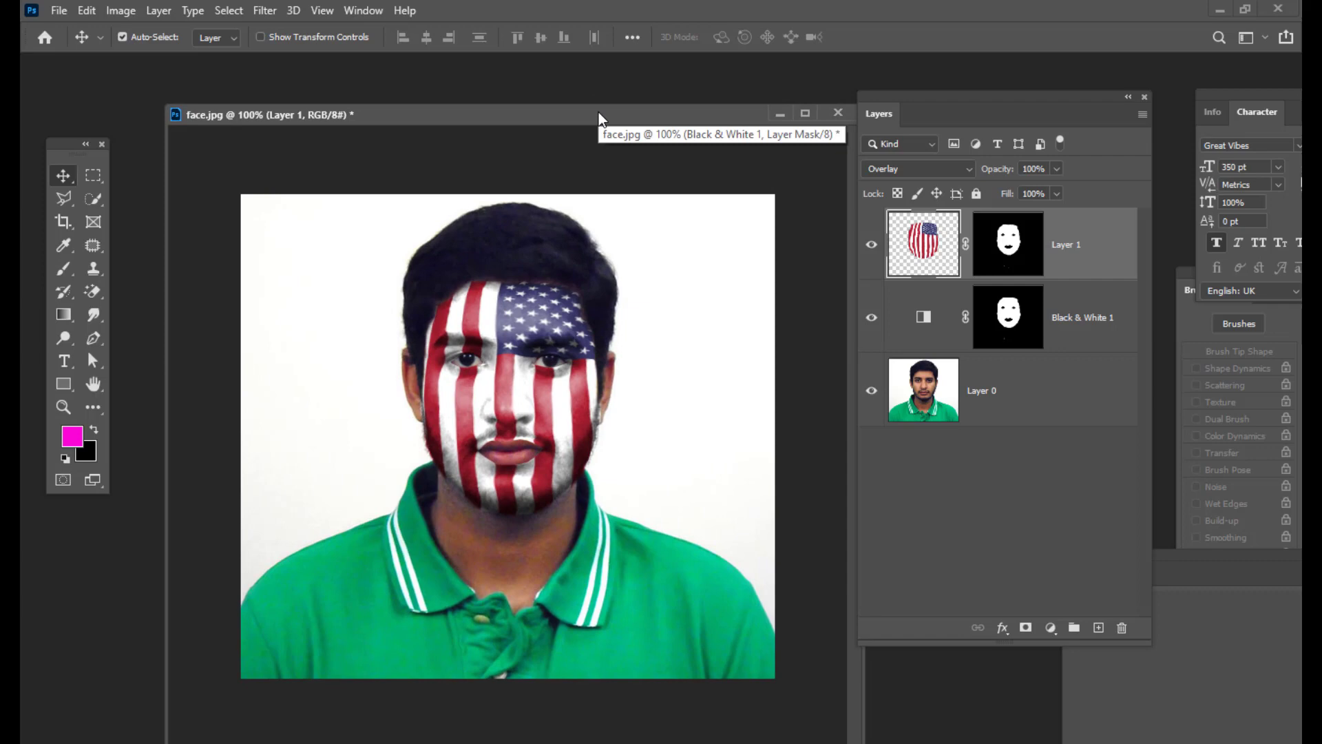
click(871, 245)
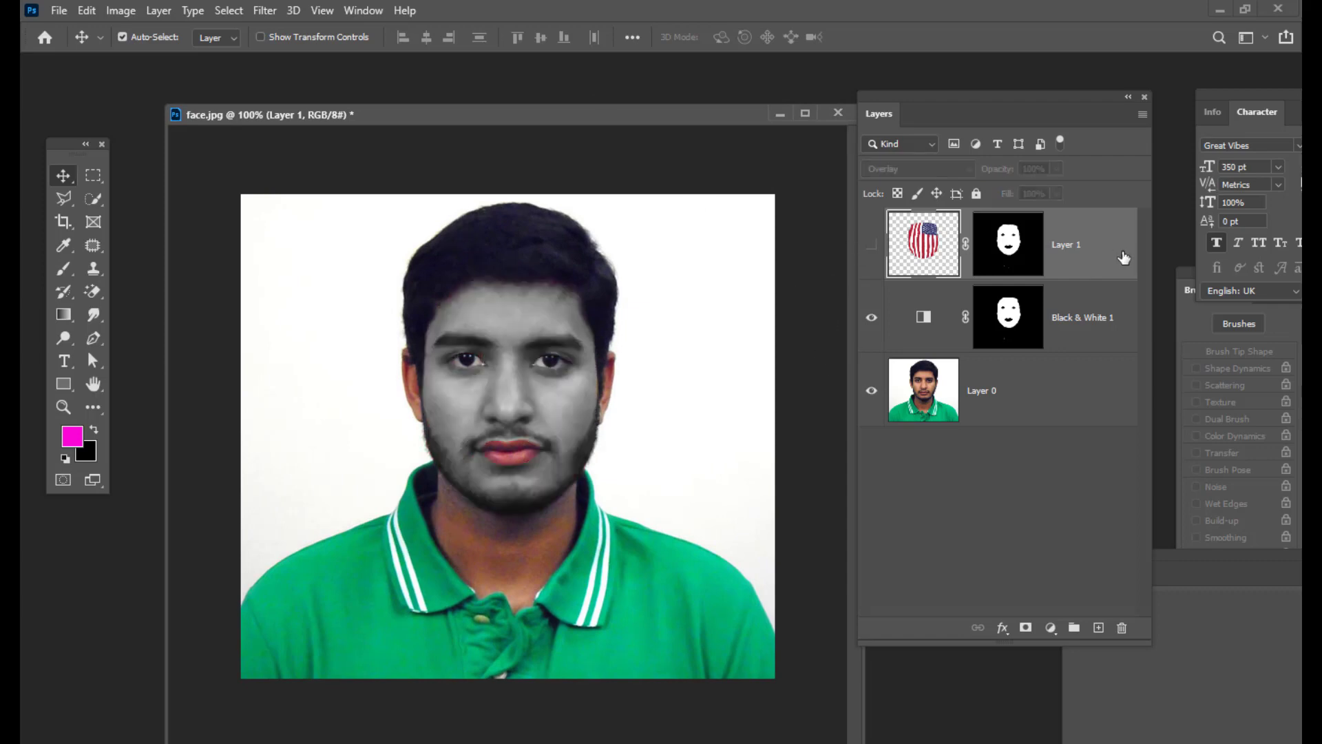
- Open the indianflag image from the Desktop
key(ctrl+o)
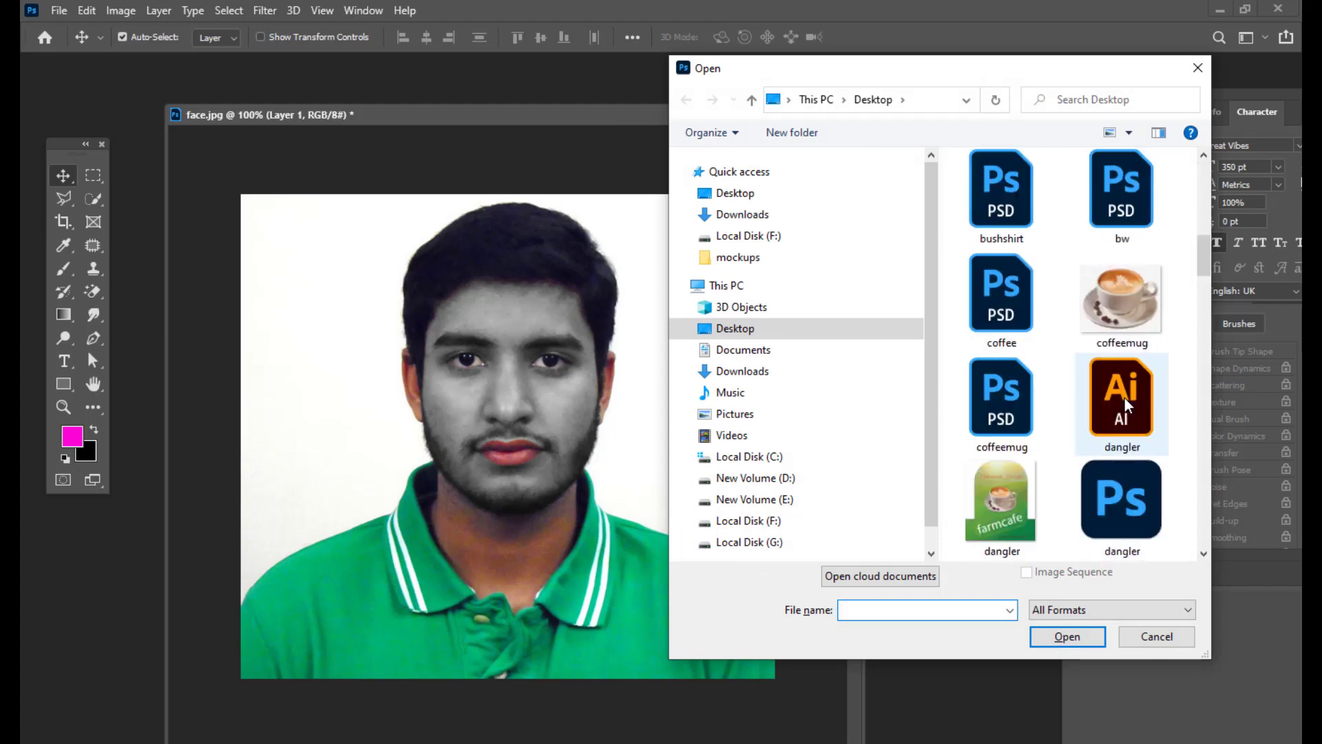
scroll(1125, 398, down, 10)
click(1010, 310)
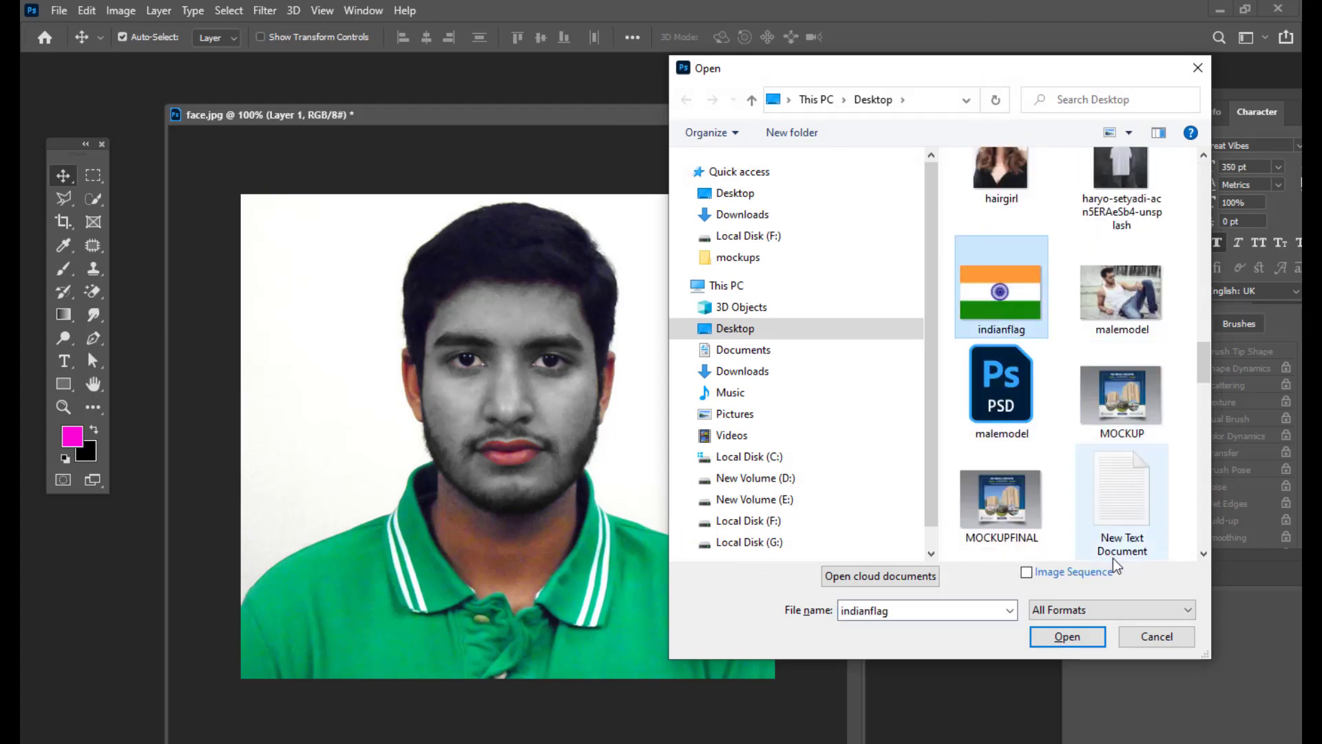
click(1064, 635)
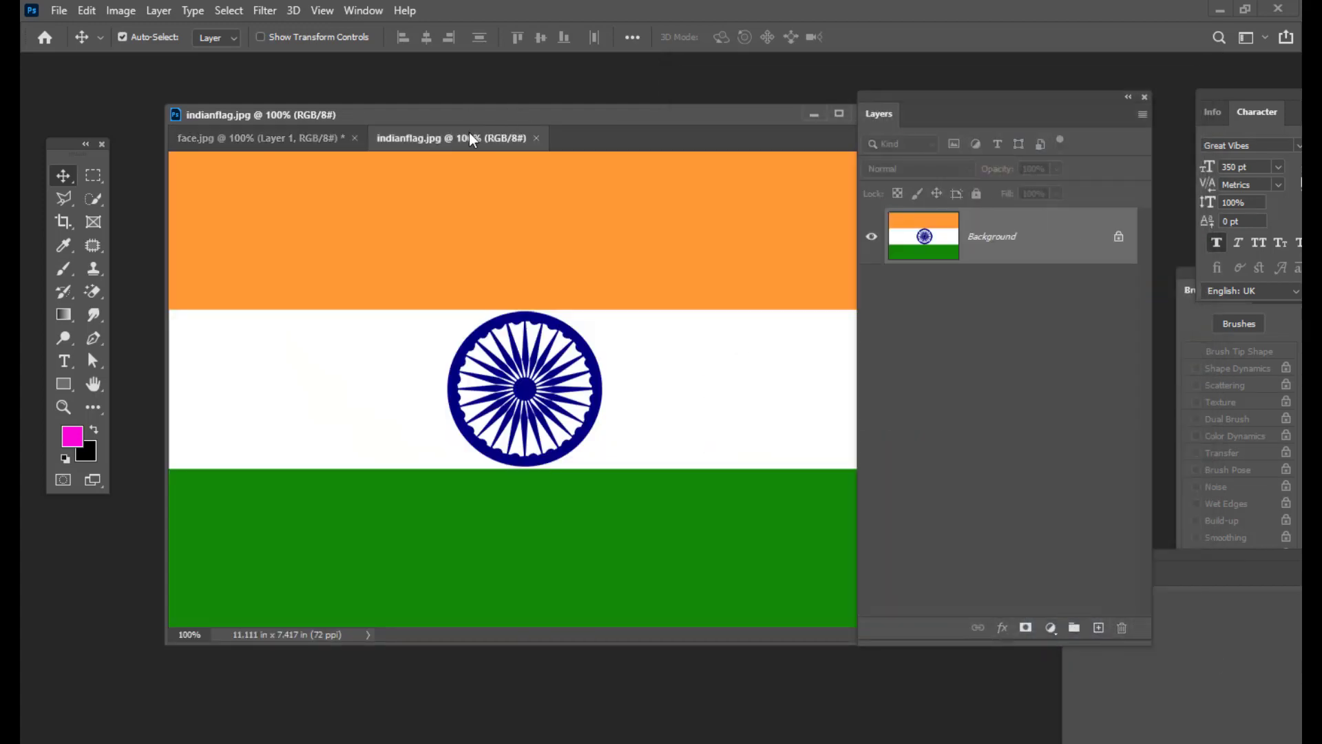
- Float the indianflag document and copy its flag into face.jpg as a new layer
drag(469, 135, 338, 389)
drag(338, 451, 577, 283)
click(108, 584)
click(621, 385)
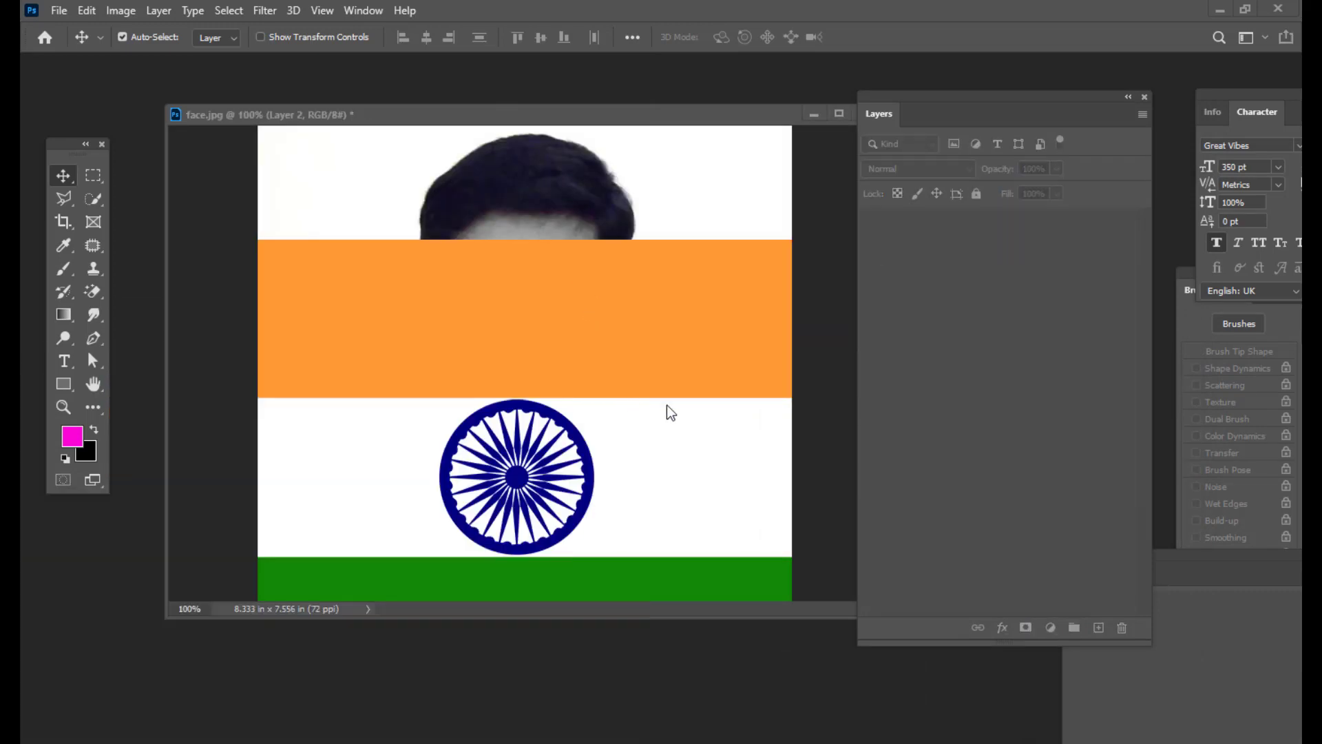
- Scale the Indian flag layer proportionally to about 53% and center it over the face
drag(703, 337, 596, 336)
key(ctrl+t)
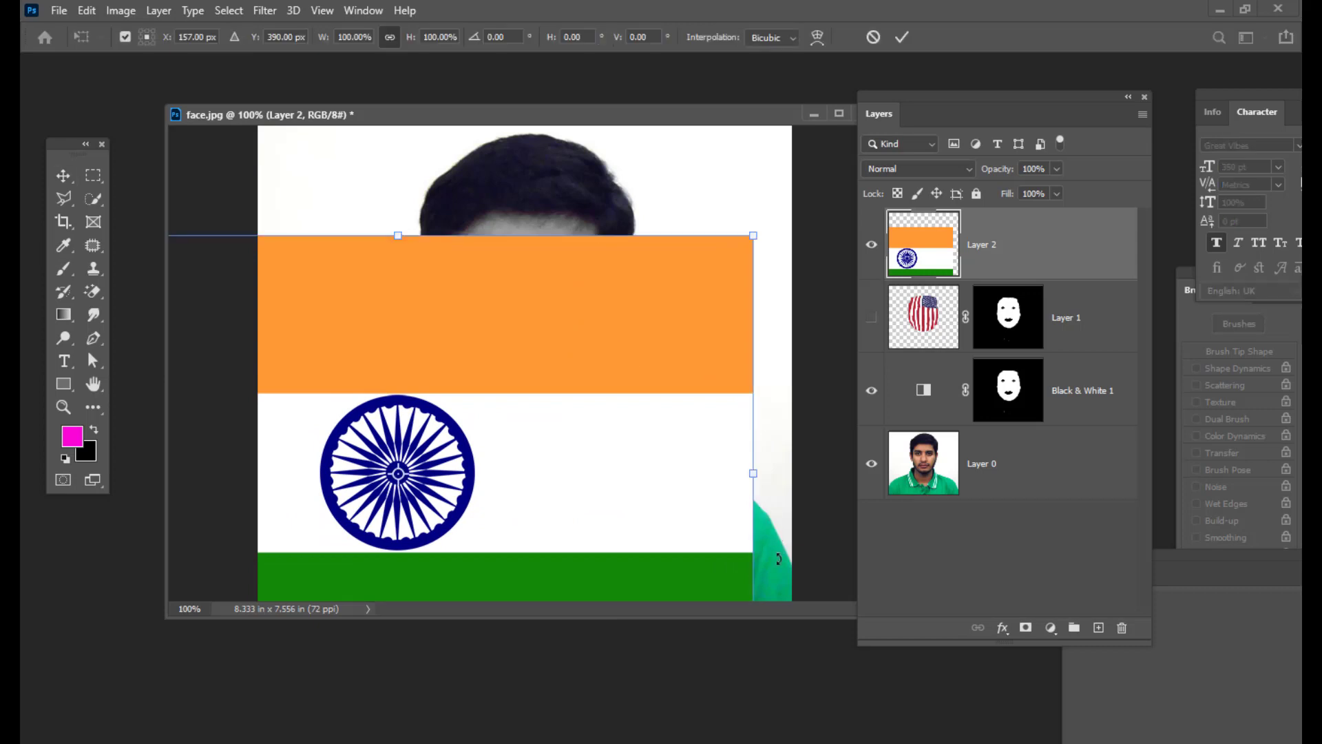
drag(758, 618, 758, 741)
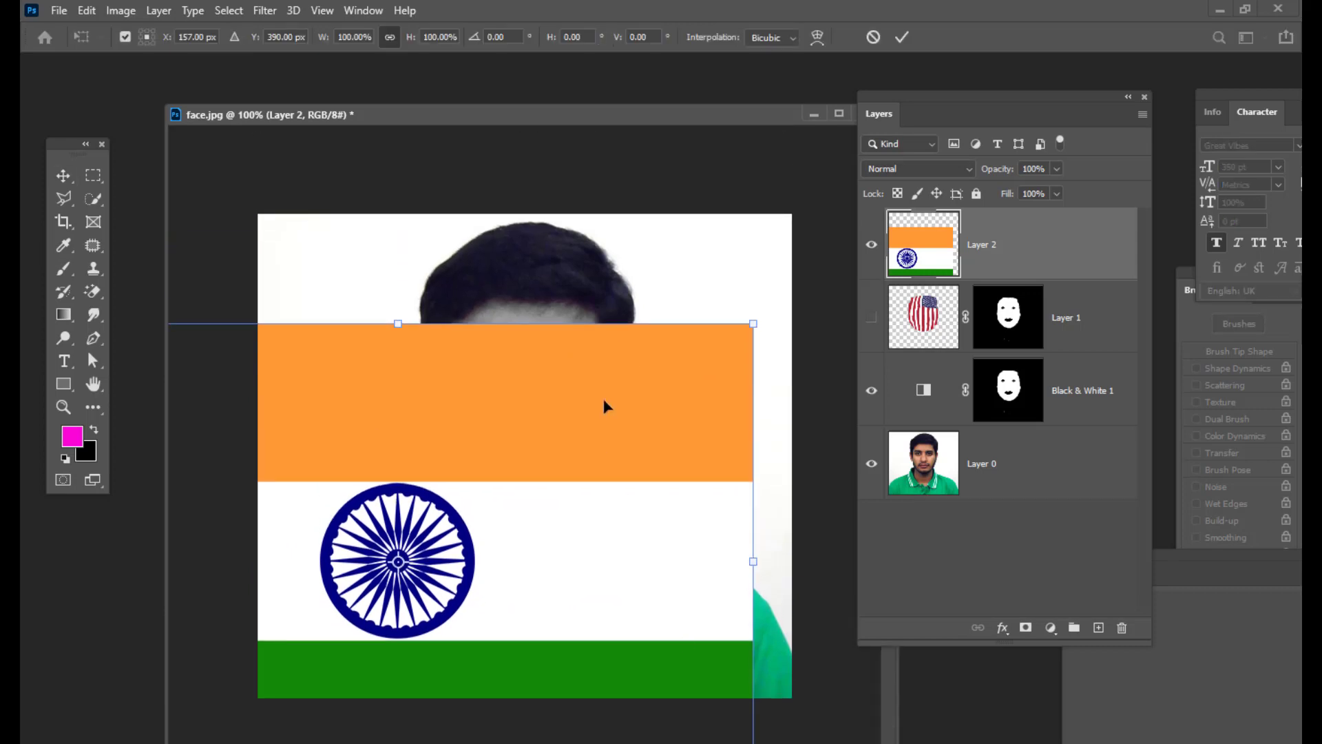
drag(605, 404, 688, 399)
drag(836, 318, 656, 436)
drag(560, 494, 614, 353)
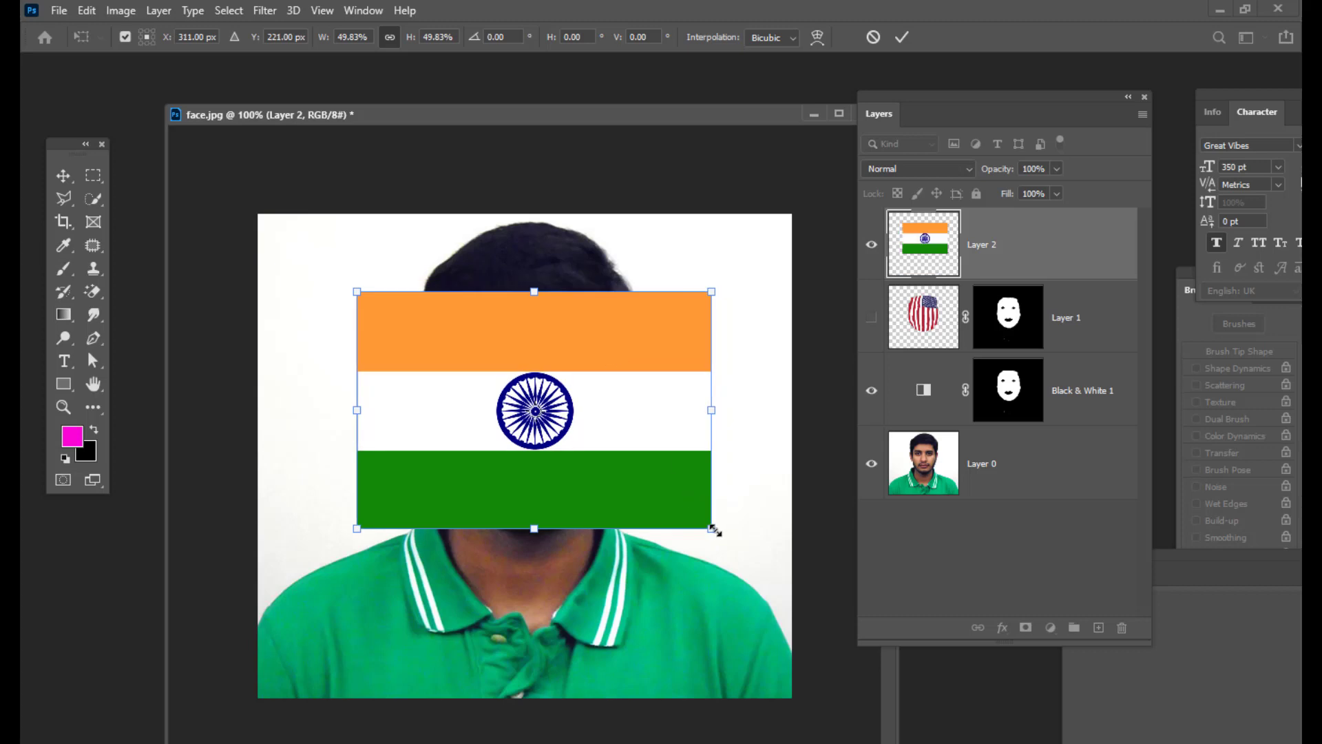
drag(714, 531, 723, 539)
drag(654, 400, 644, 403)
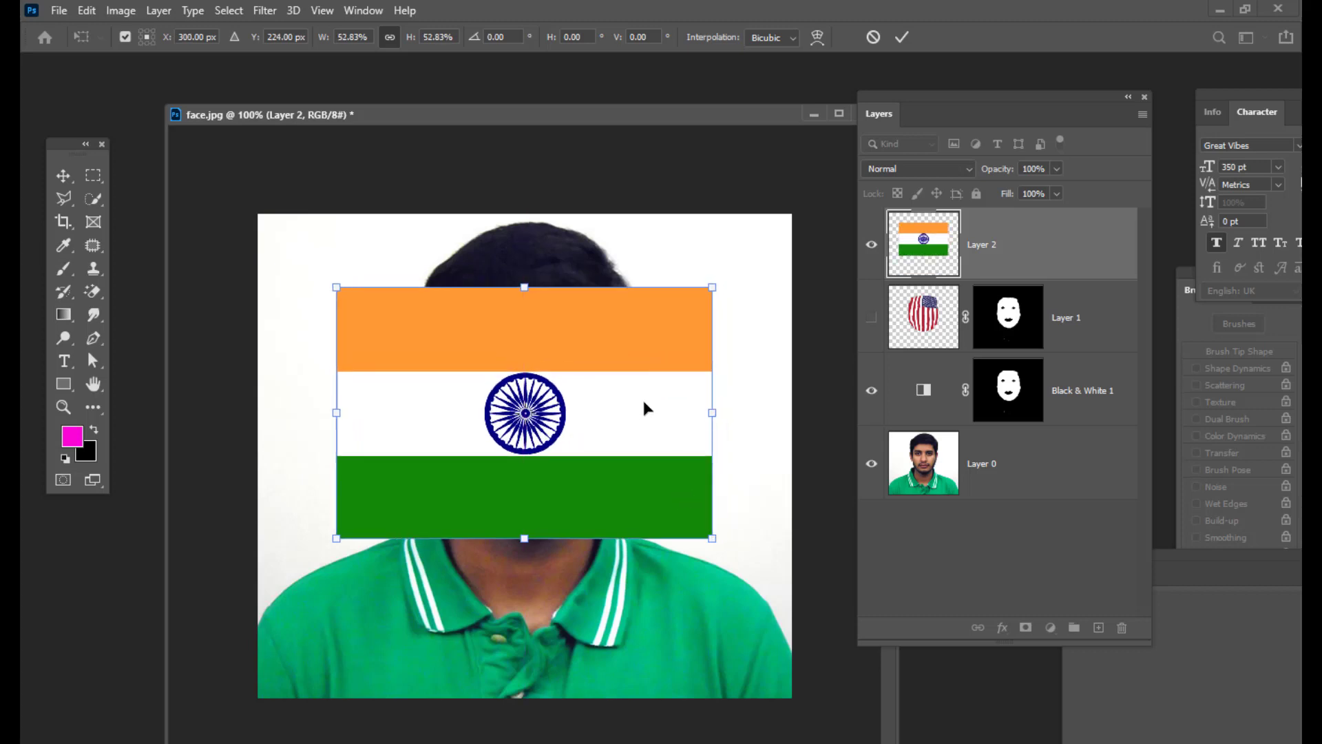
key(Return)
- Set the Indian flag layer's opacity to 51% and fit it to the face at about 84% width and 93% height
click(1059, 169)
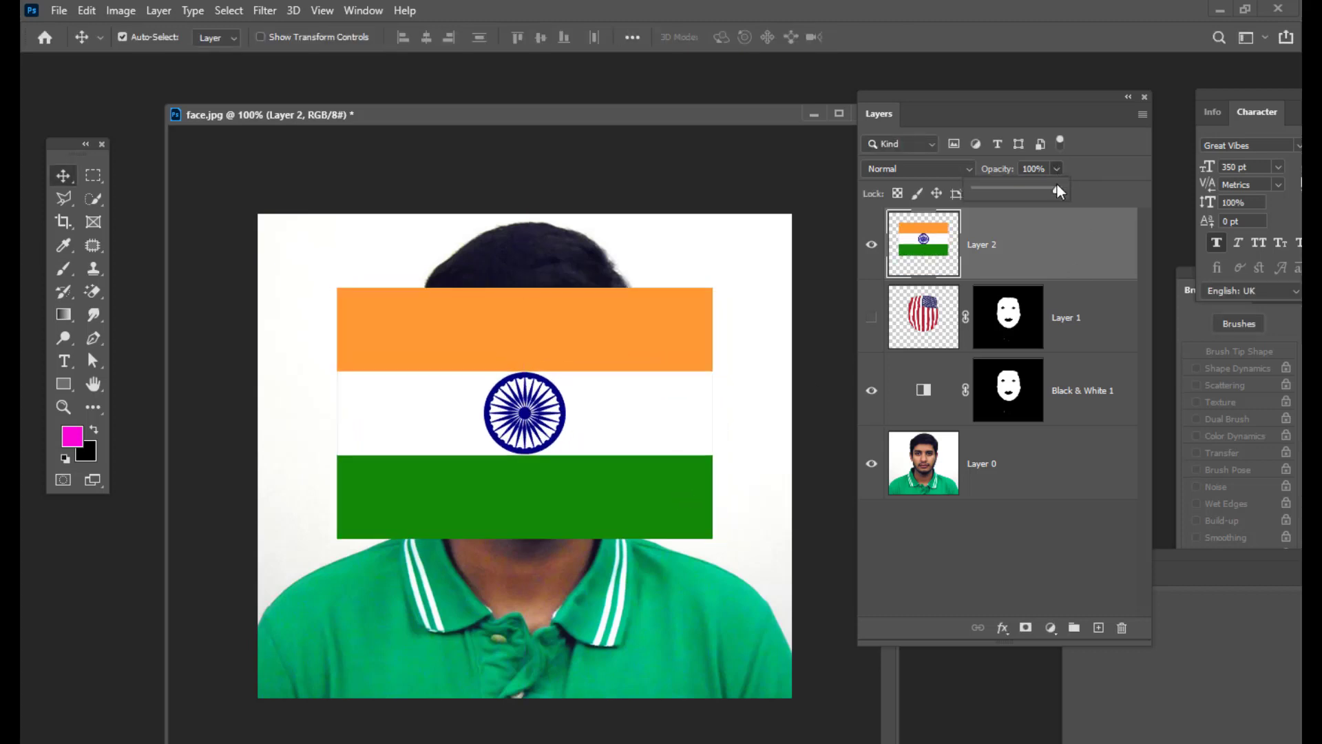
drag(1031, 188, 1030, 189)
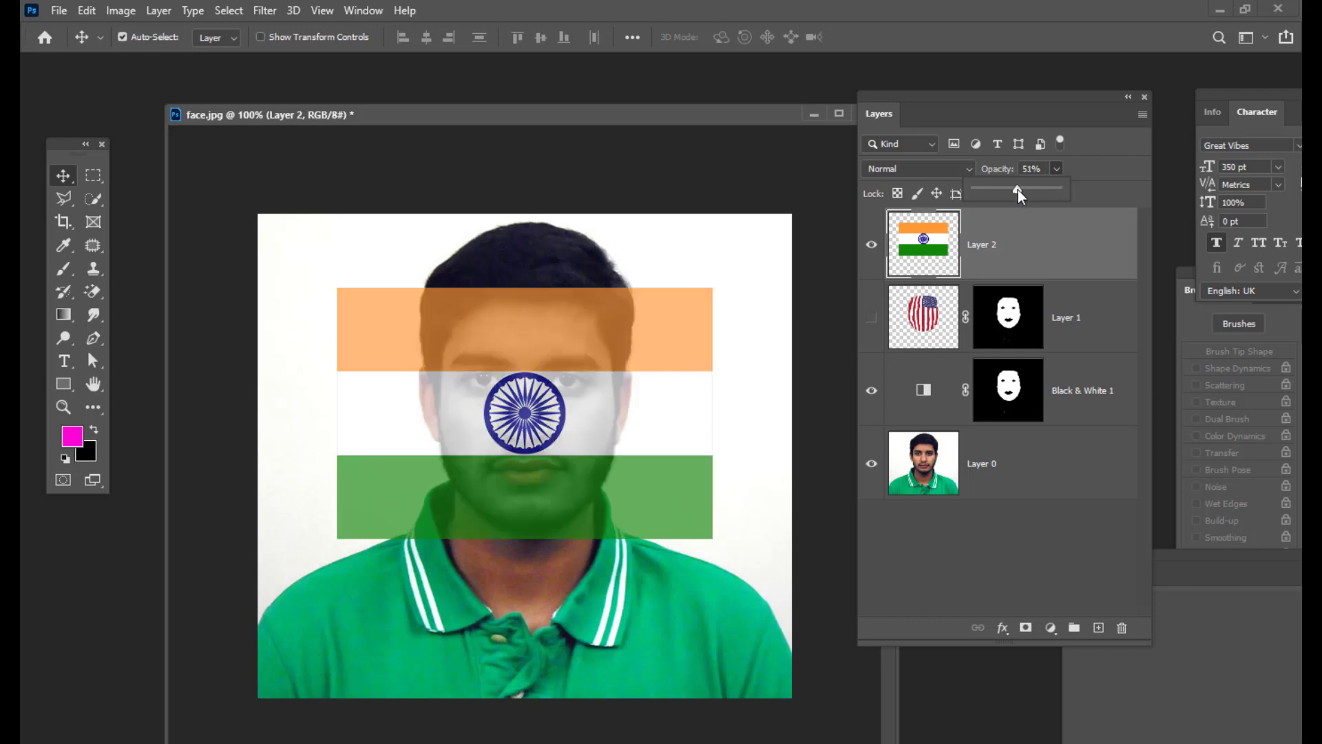
key(ctrl+t)
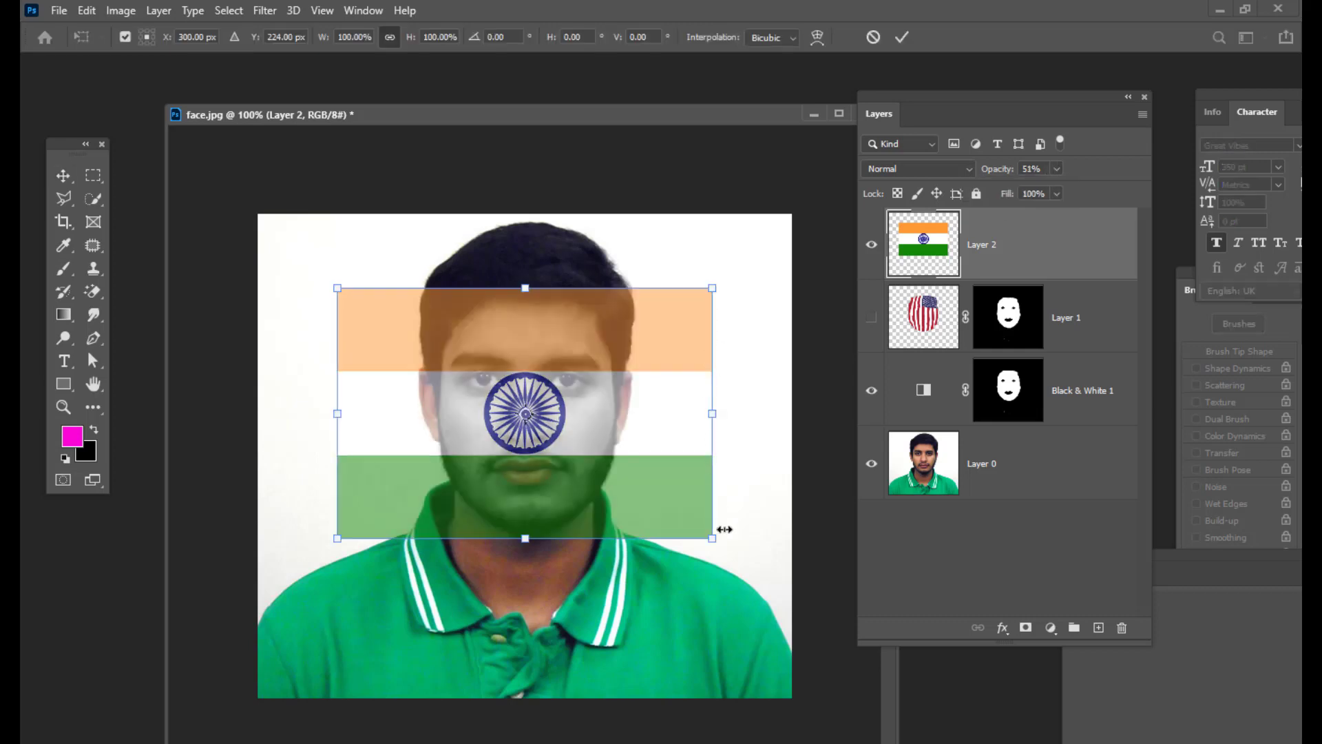
drag(714, 538, 700, 525)
drag(701, 295, 687, 298)
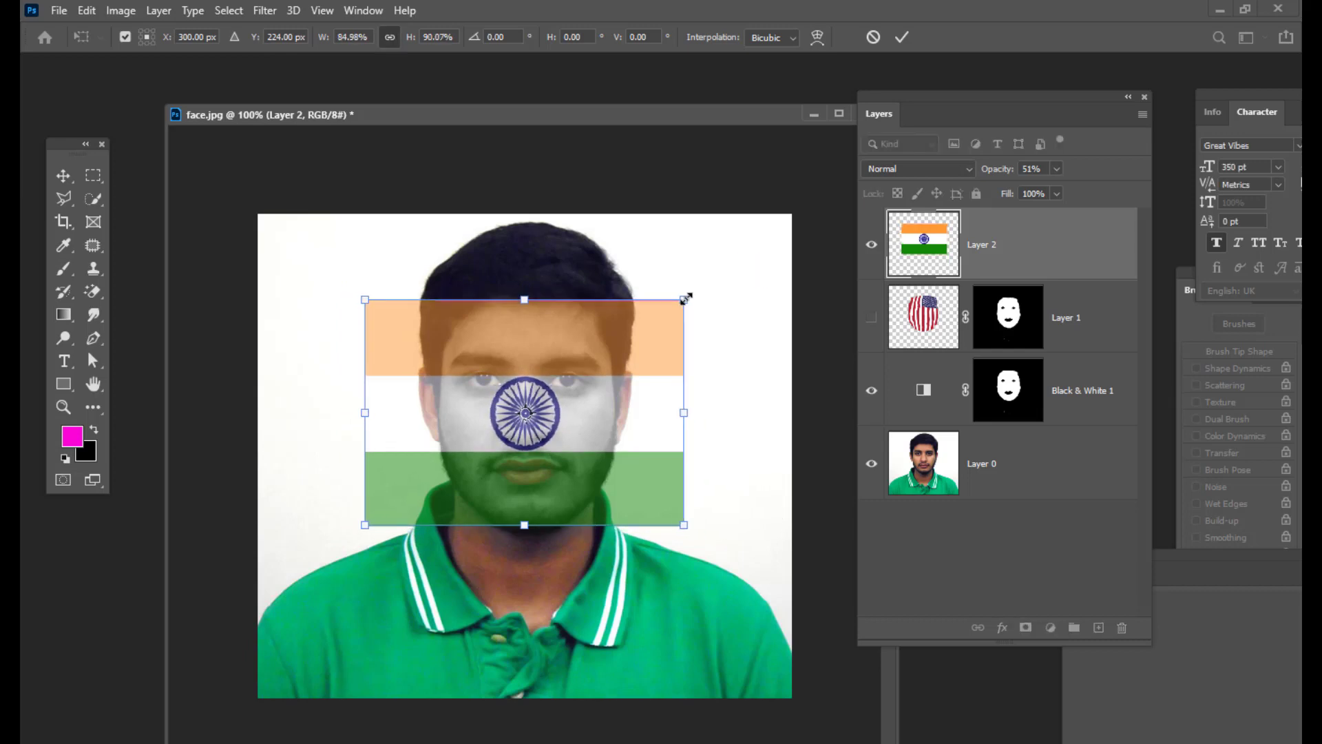
drag(683, 526, 680, 526)
drag(524, 524, 525, 533)
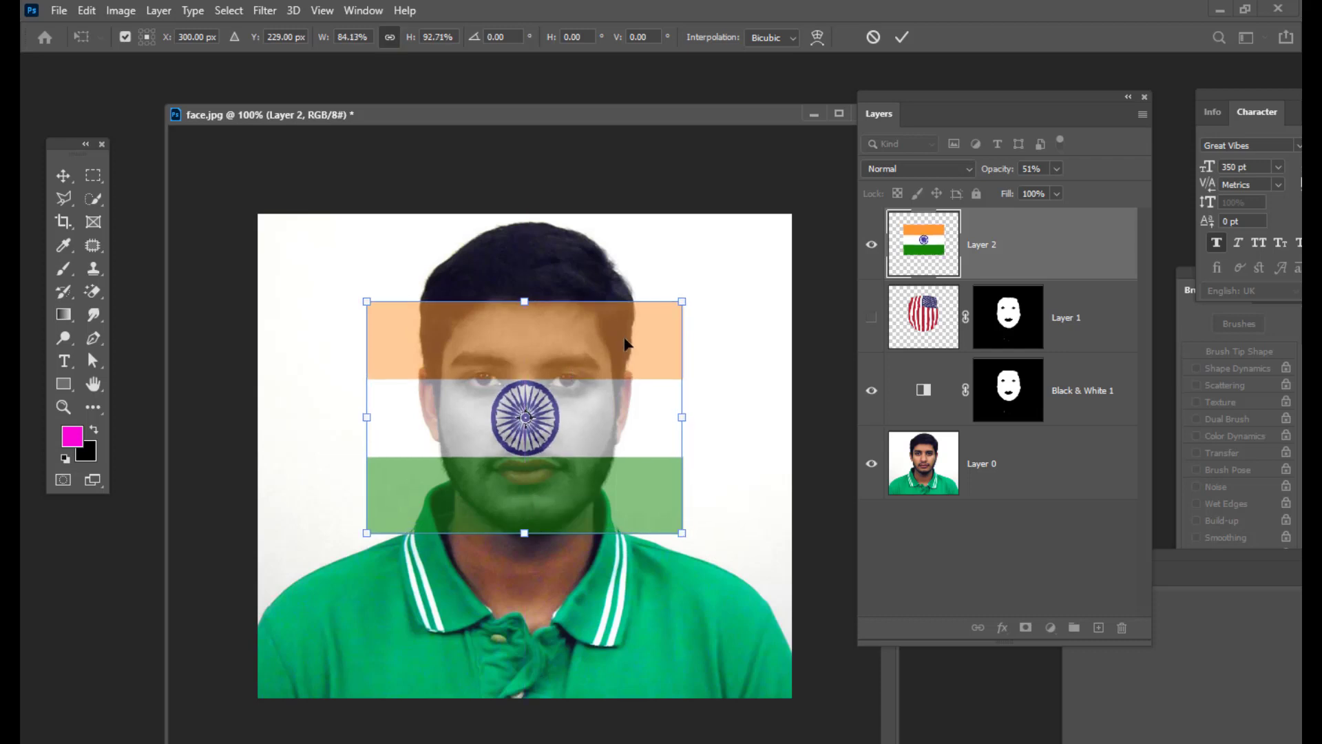
key(Return)
- Apply the Indian flag layer's transform and set its opacity to 100%
click(1056, 168)
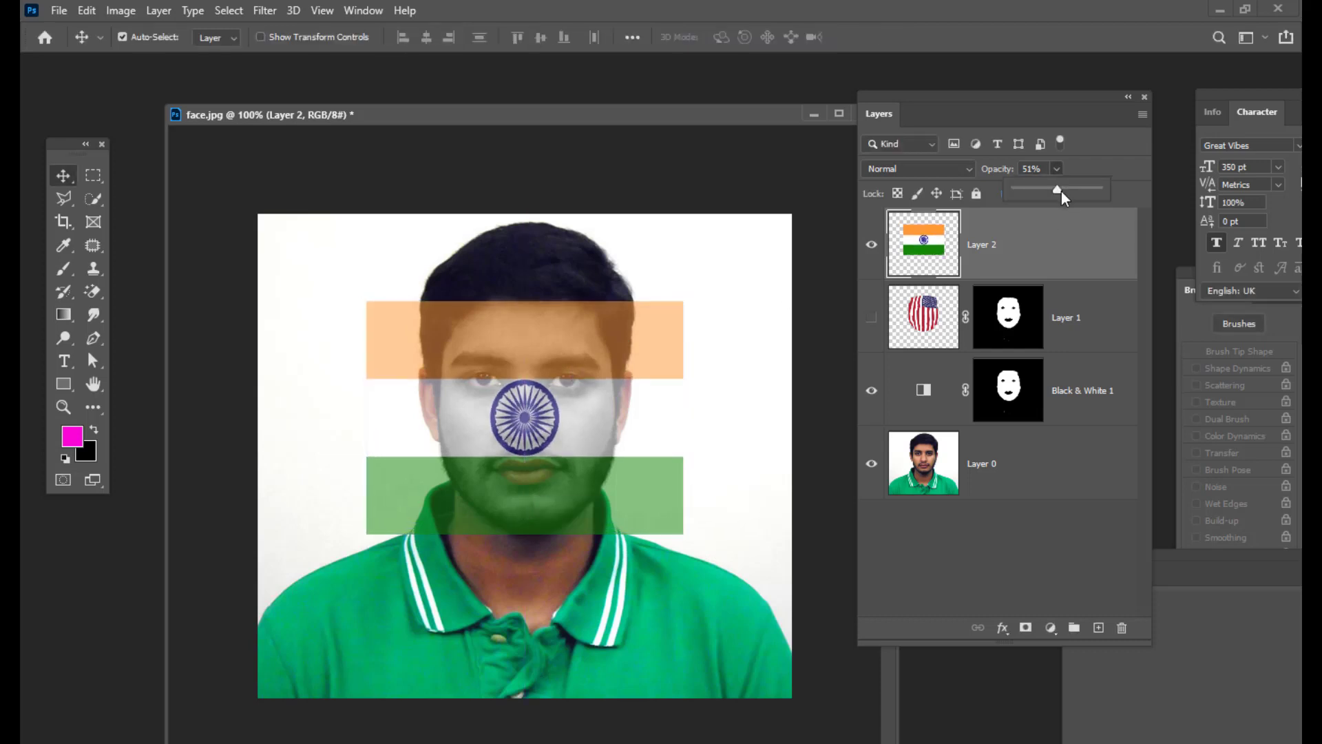
drag(1061, 191, 1126, 190)
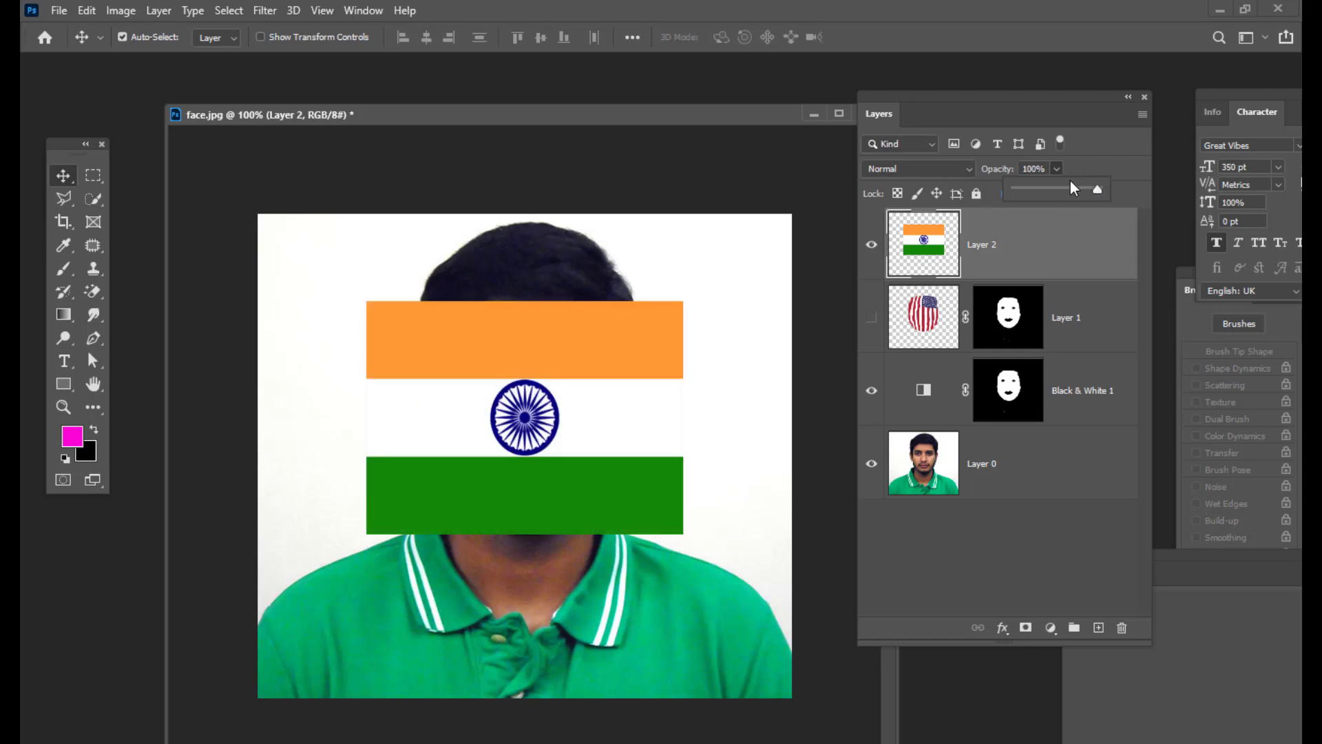
click(999, 230)
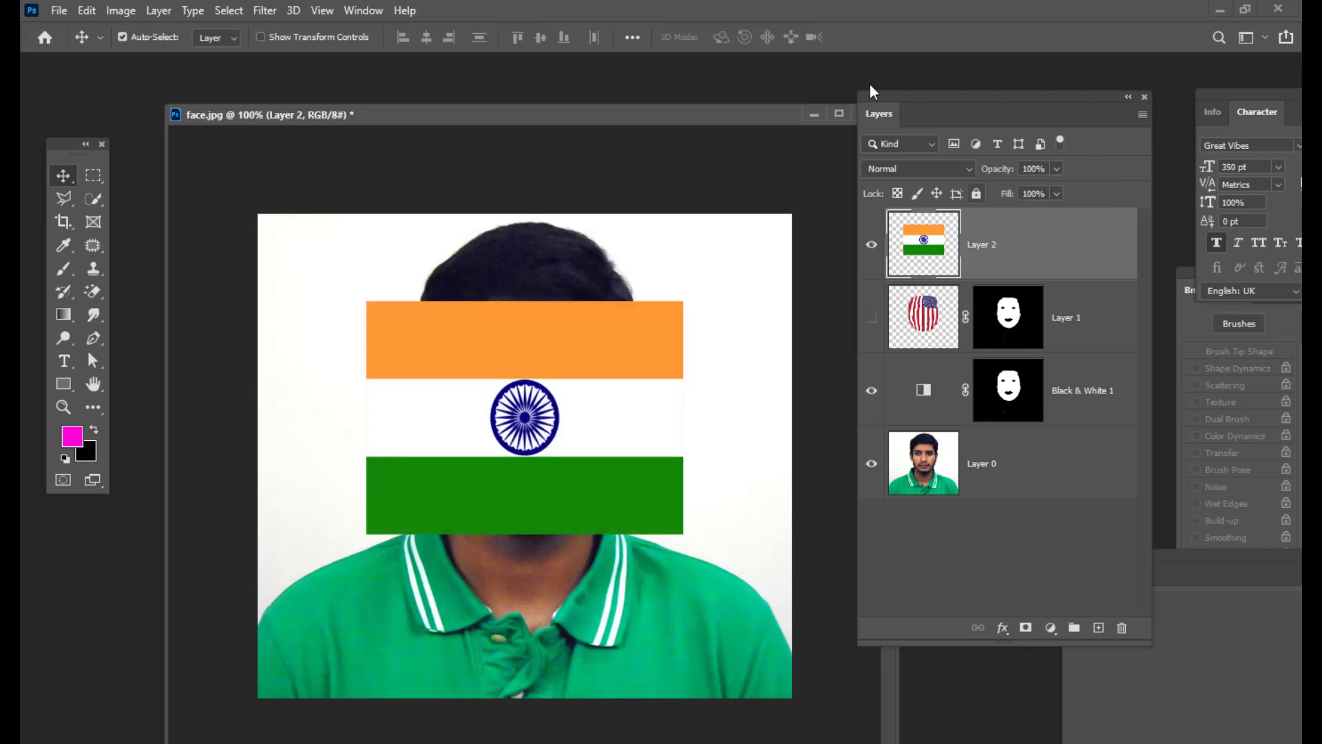
mouse_move(903, 100)
mouse_down()
mouse_move(886, 109)
mouse_move(897, 106)
mouse_up()
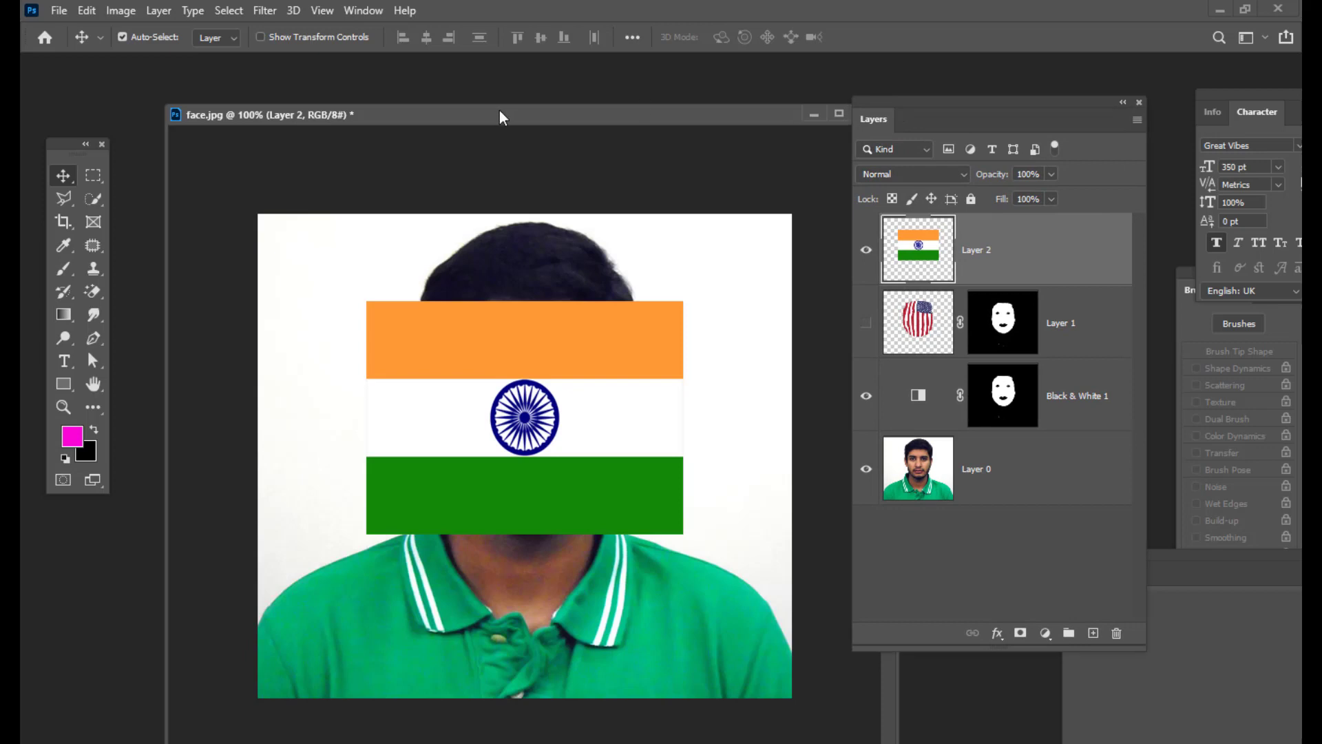
drag(498, 110, 493, 109)
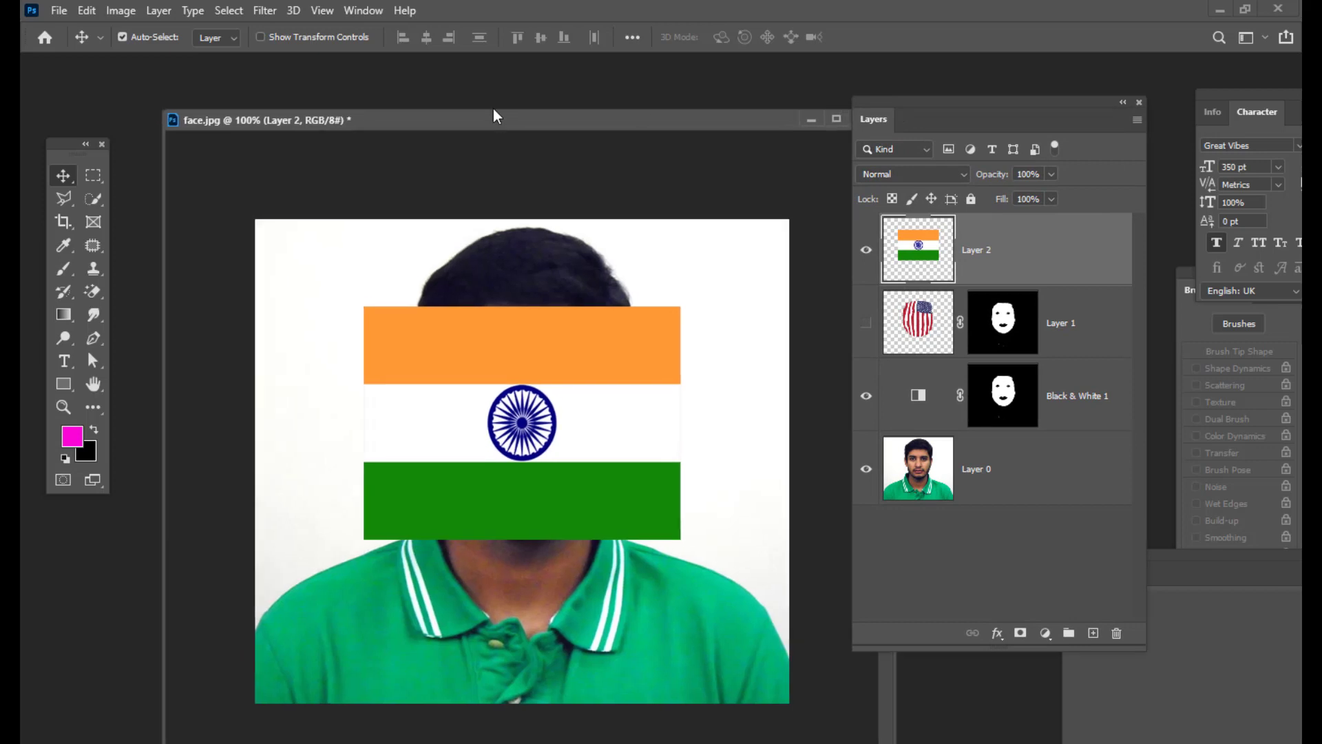
- Bulge the Indian flag outward with the Pinch filter, using a negative amount slightly beyond -70%
click(262, 10)
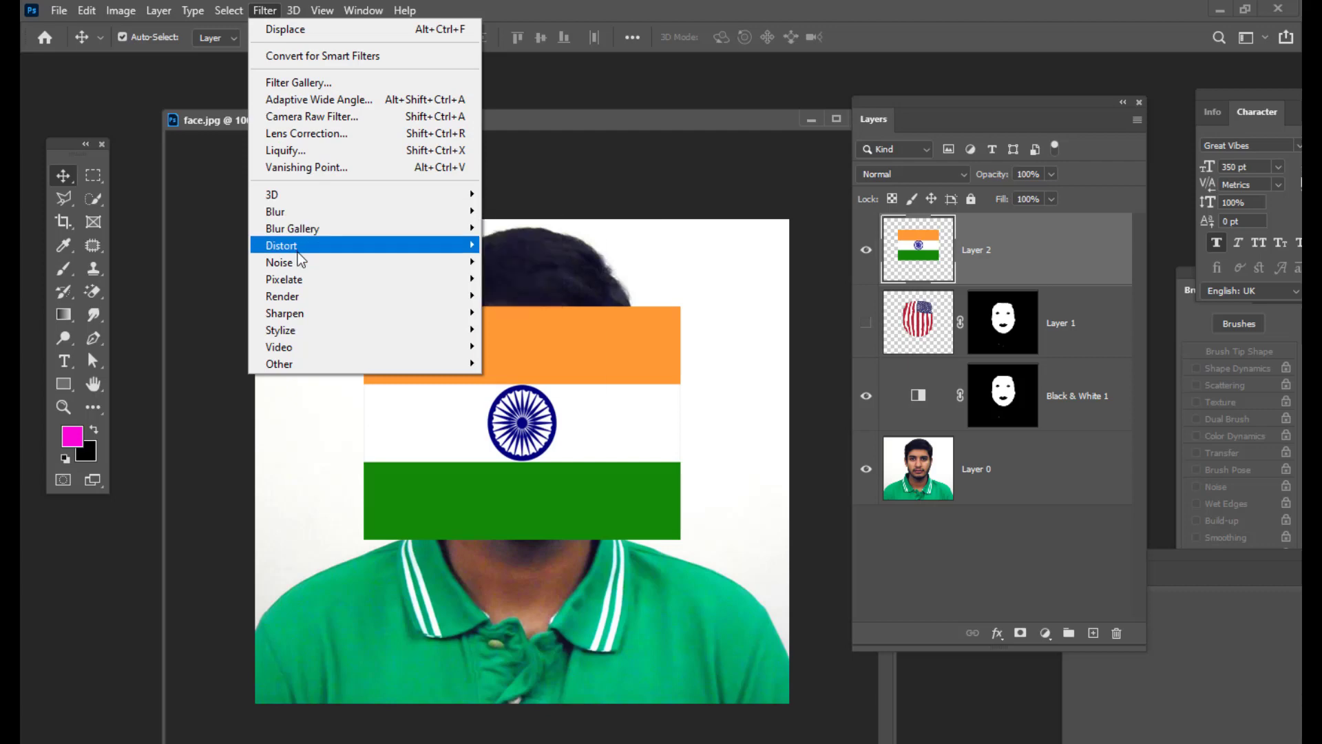
mouse_move(297, 252)
click(517, 262)
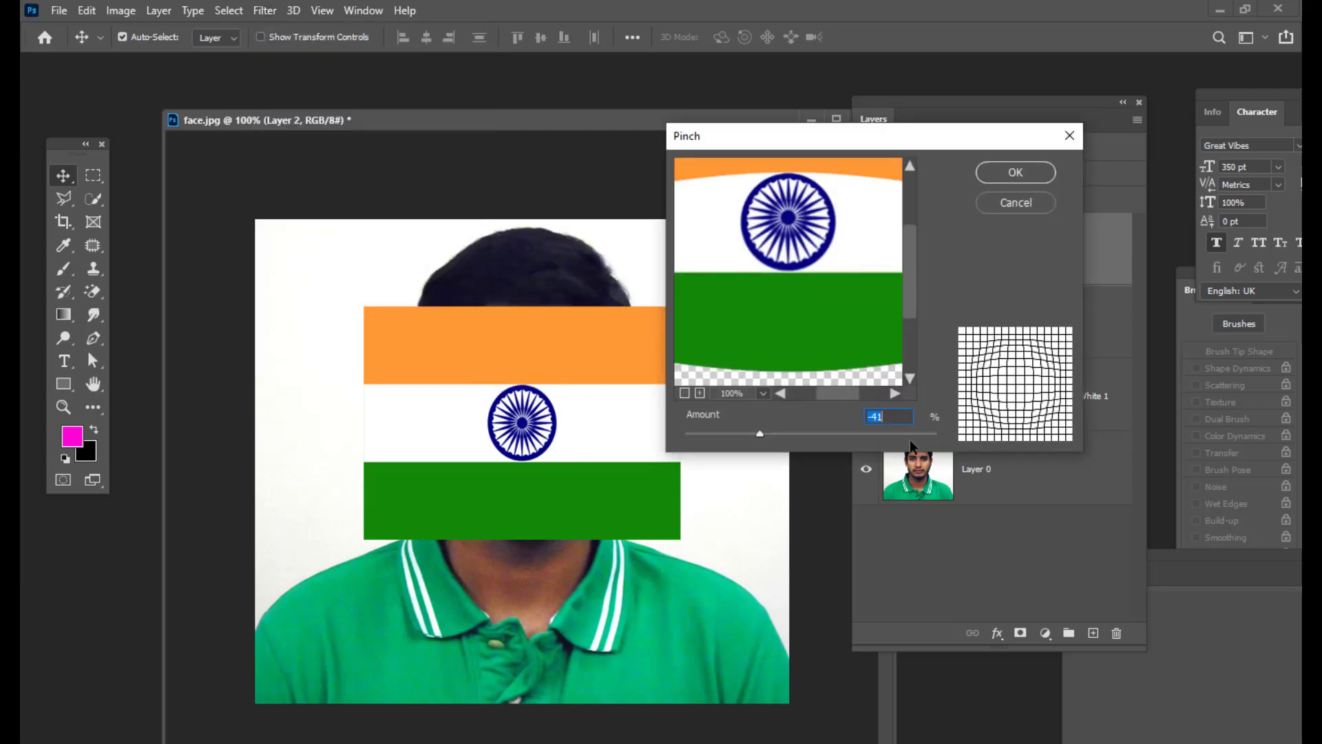
mouse_move(760, 434)
mouse_down()
mouse_move(776, 437)
mouse_move(752, 442)
mouse_up()
click(685, 393)
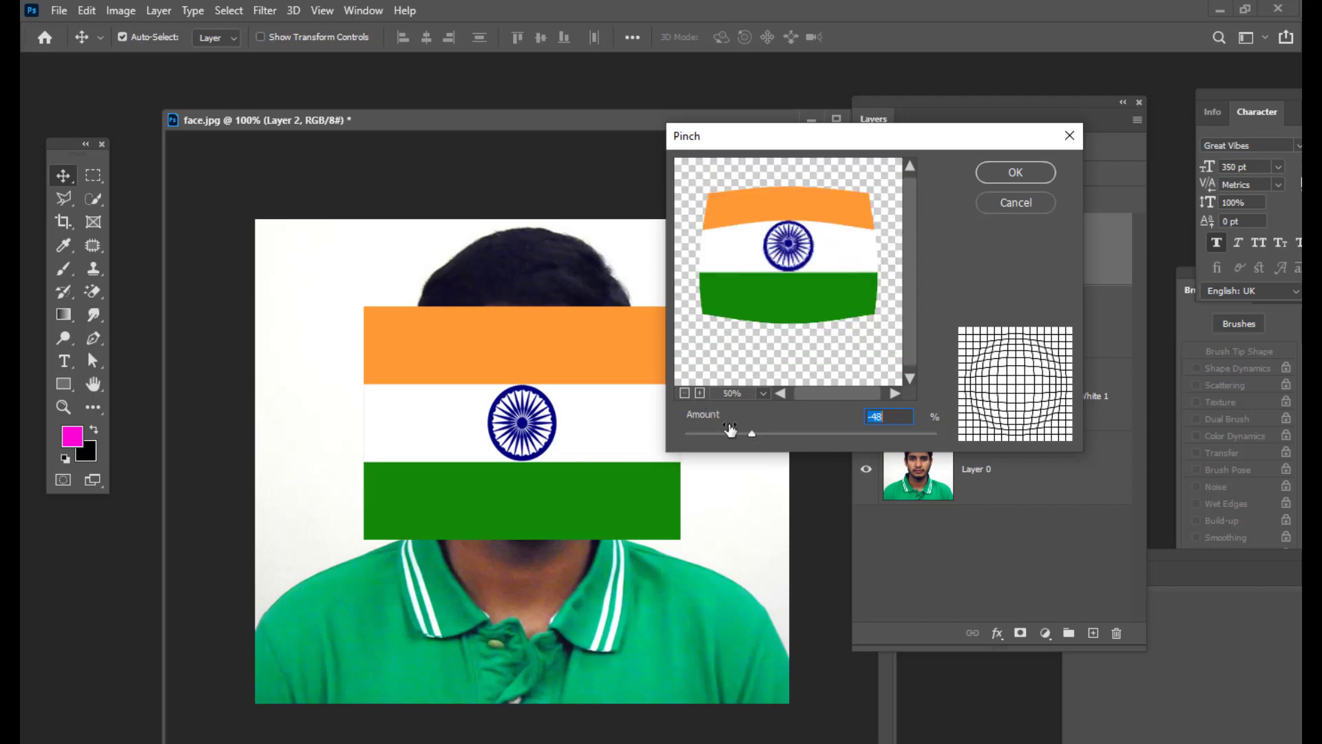
drag(752, 436, 742, 435)
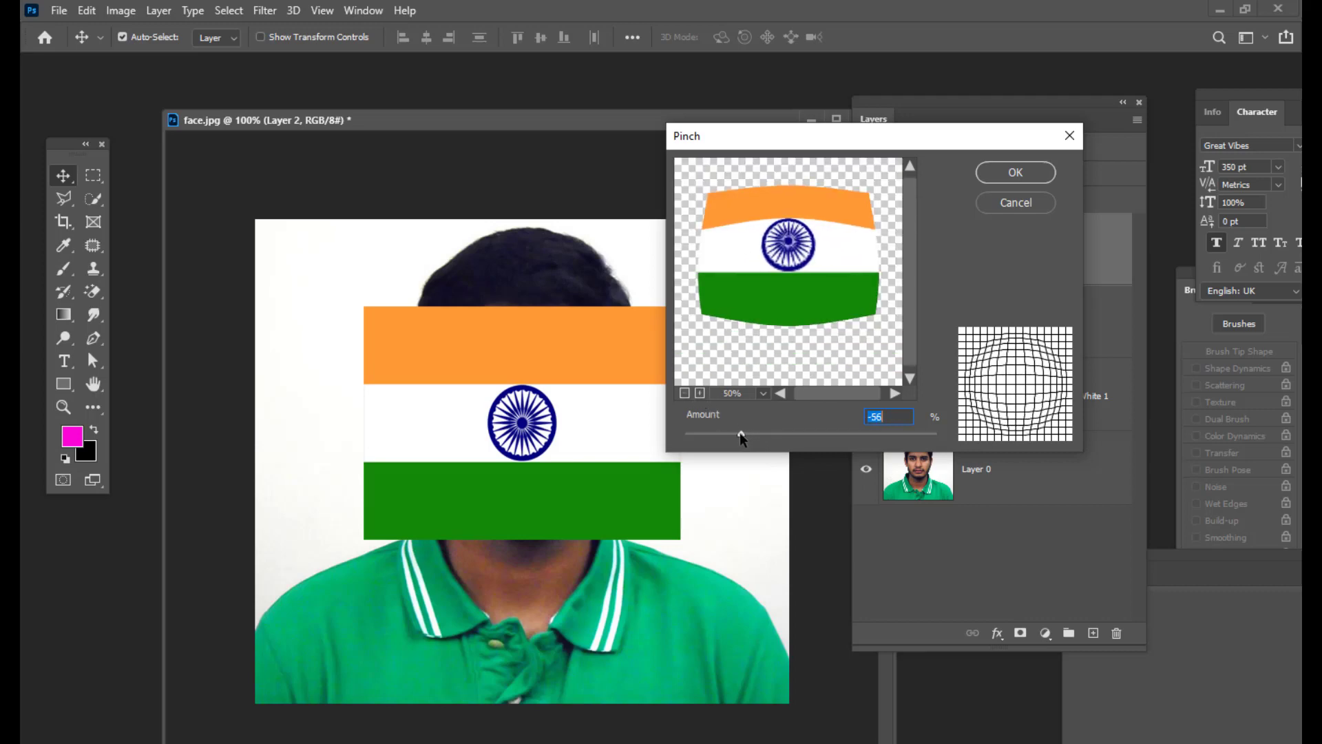
click(784, 277)
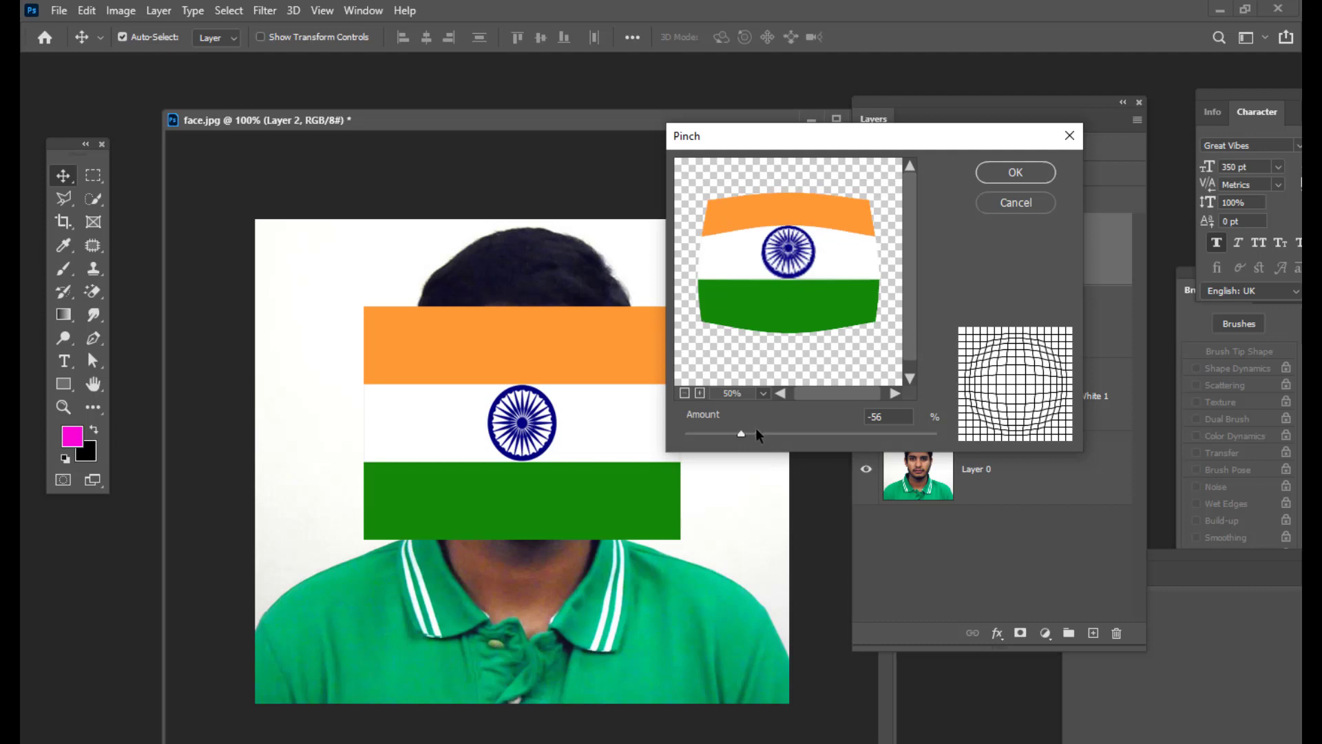
drag(742, 433, 724, 436)
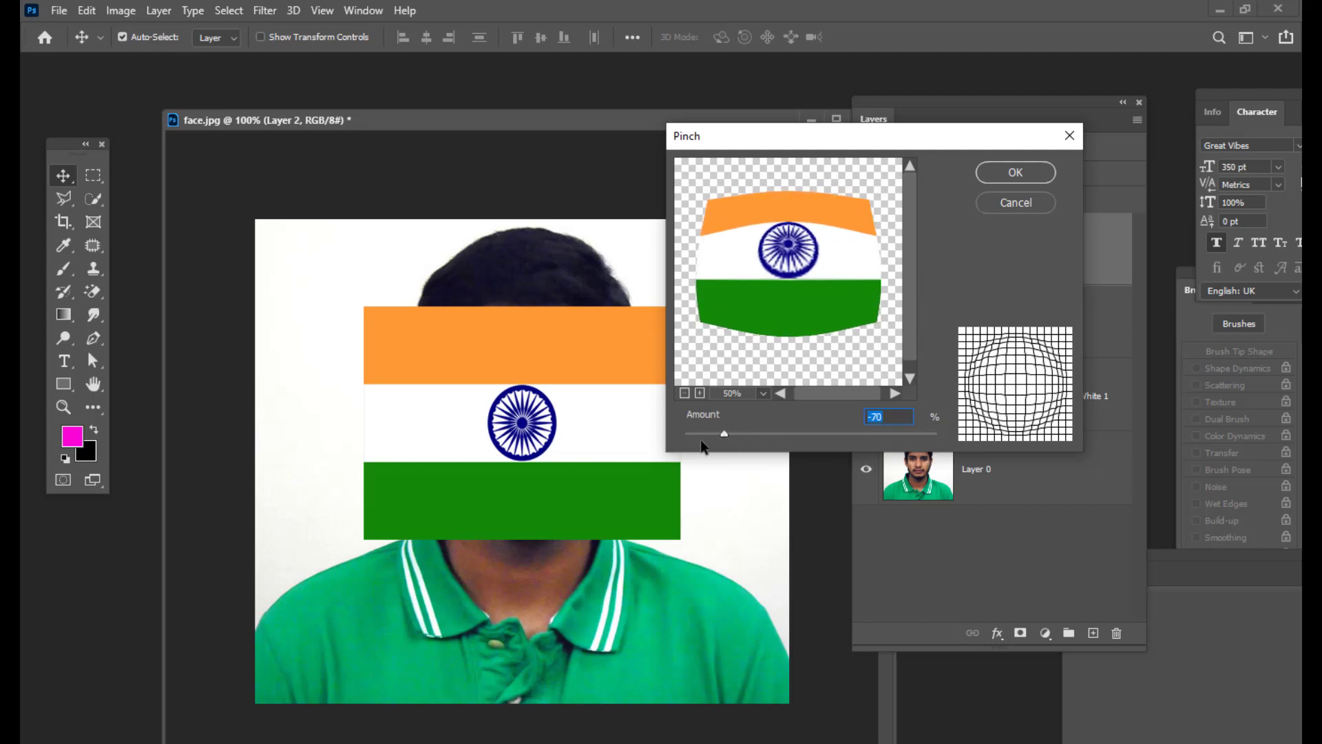
drag(724, 434, 716, 434)
click(1015, 165)
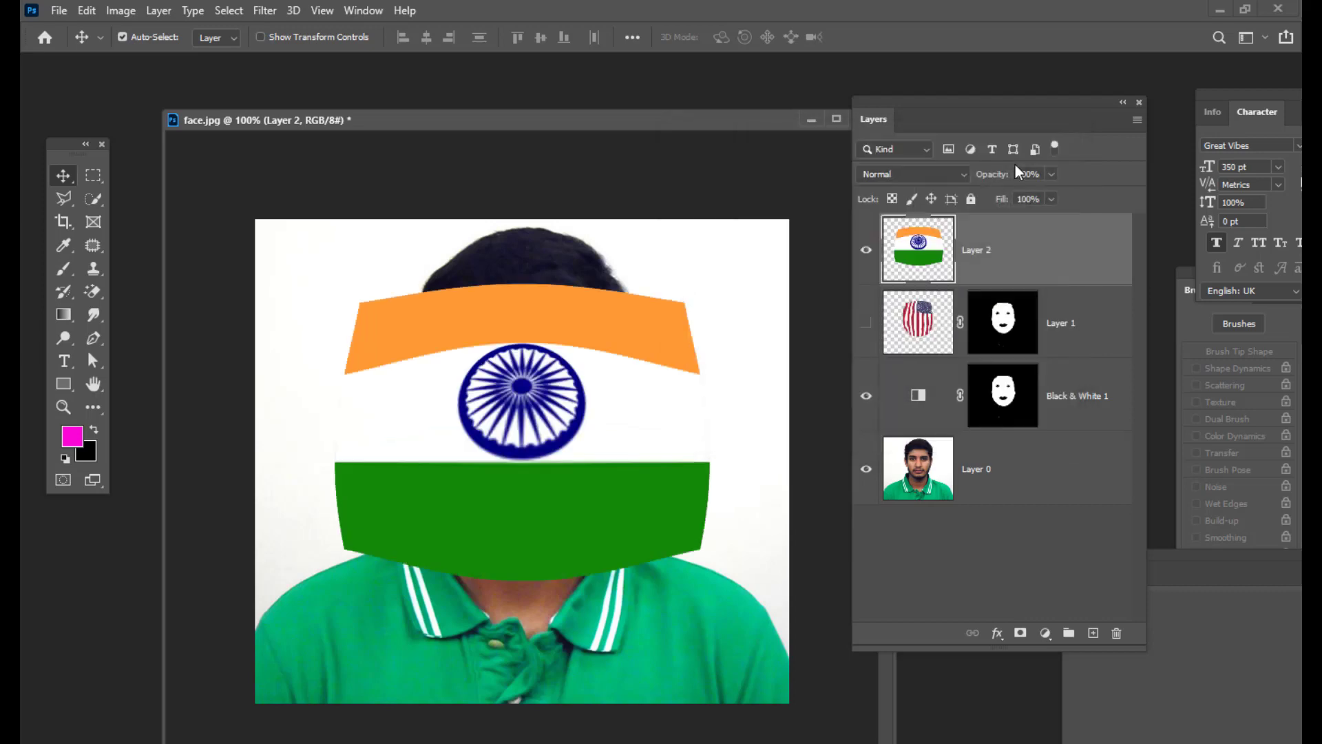
- Set the Indian flag layer's blend mode to Overlay
mouse_move(937, 121)
mouse_down()
mouse_move(925, 102)
mouse_move(933, 135)
mouse_up()
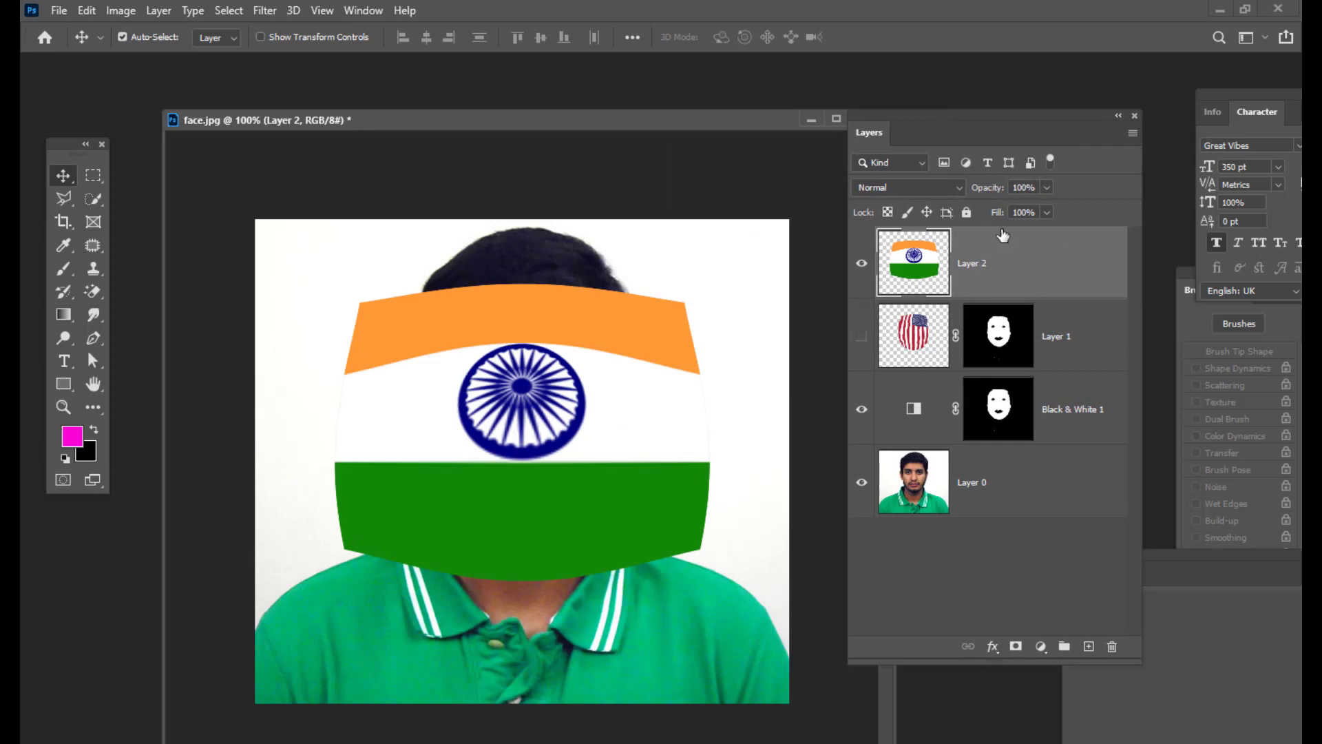
click(931, 183)
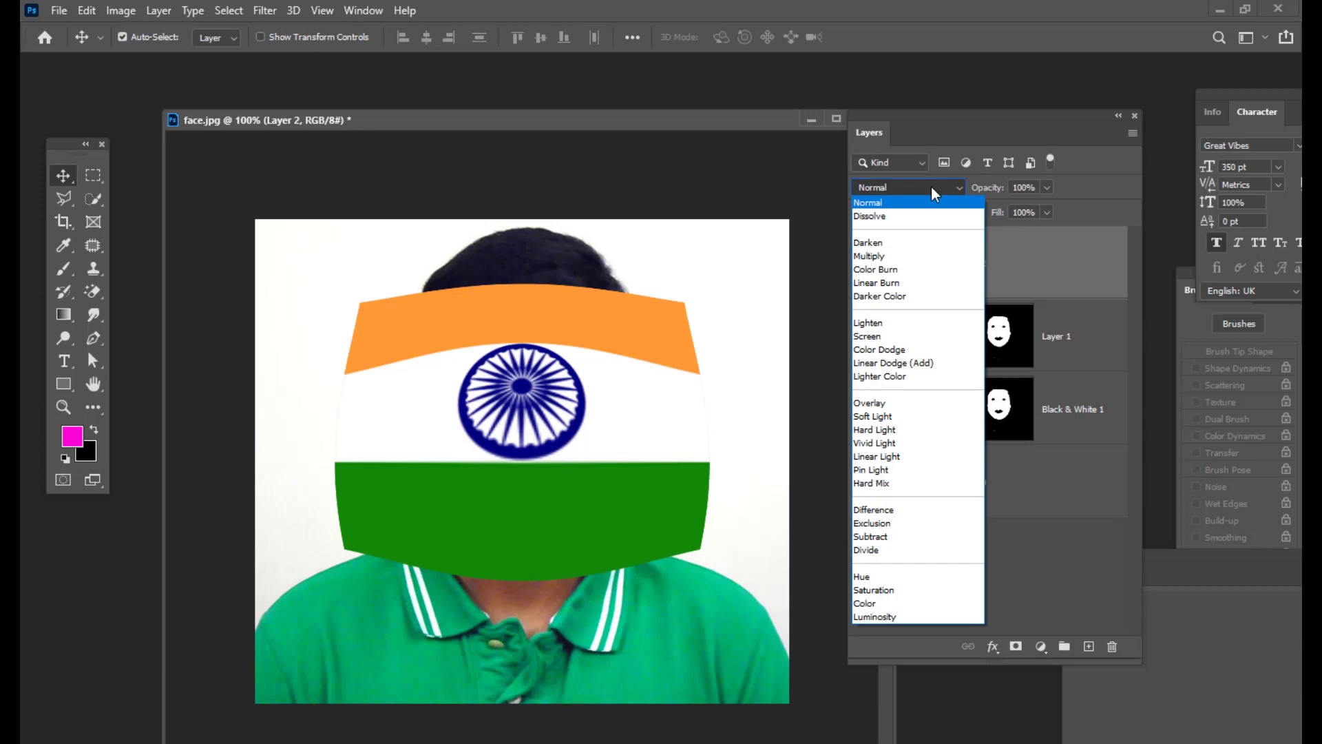
click(903, 408)
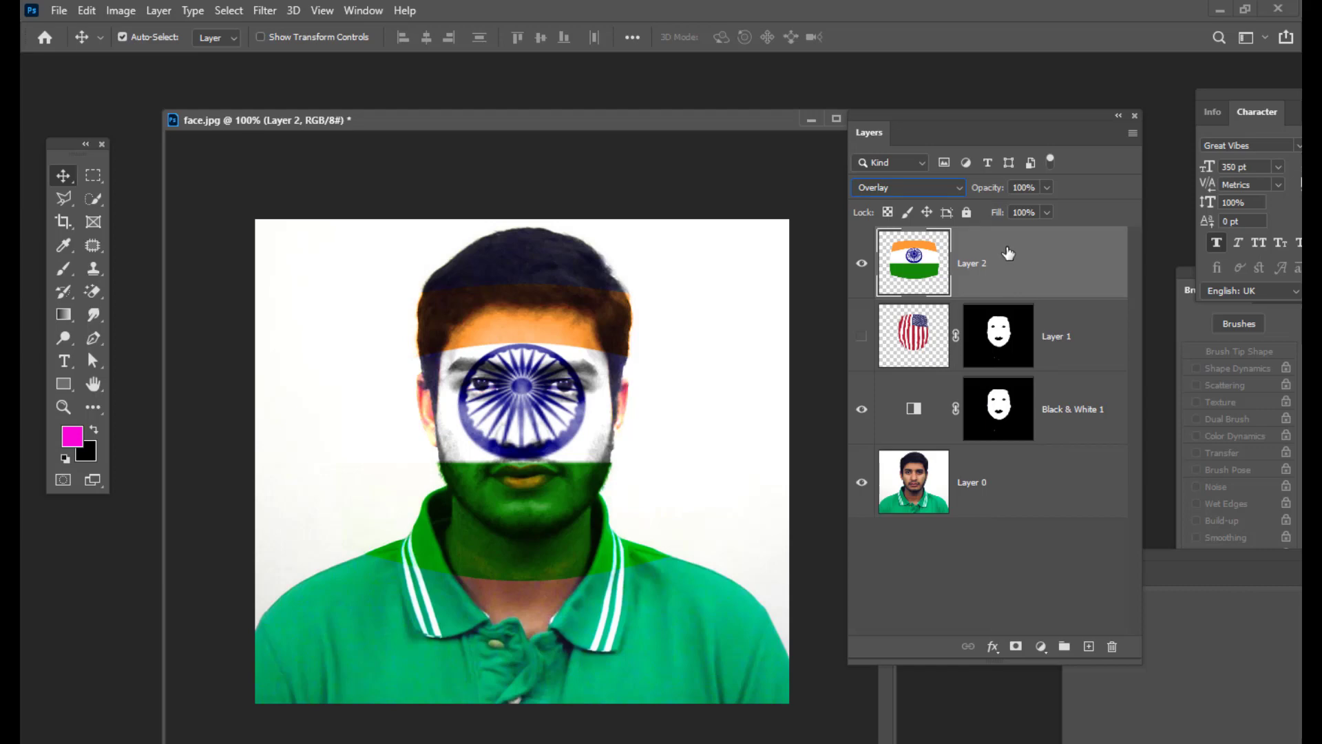
- Displace the Indian flag layer with horizontal and vertical scale 4, Stretch To Fit and Repeat Edge Pixels, using the Desktop's blackandwhiteimage PSD as the map
click(265, 10)
mouse_move(365, 246)
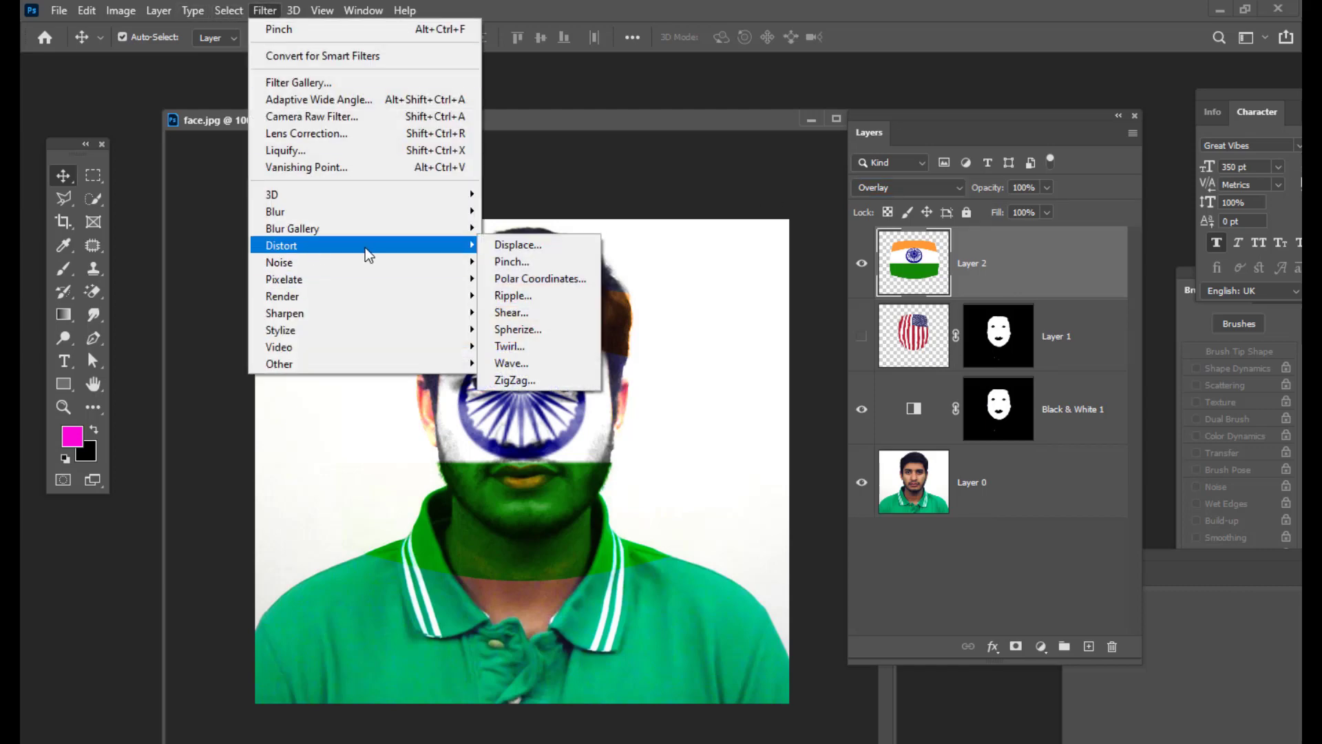
click(542, 249)
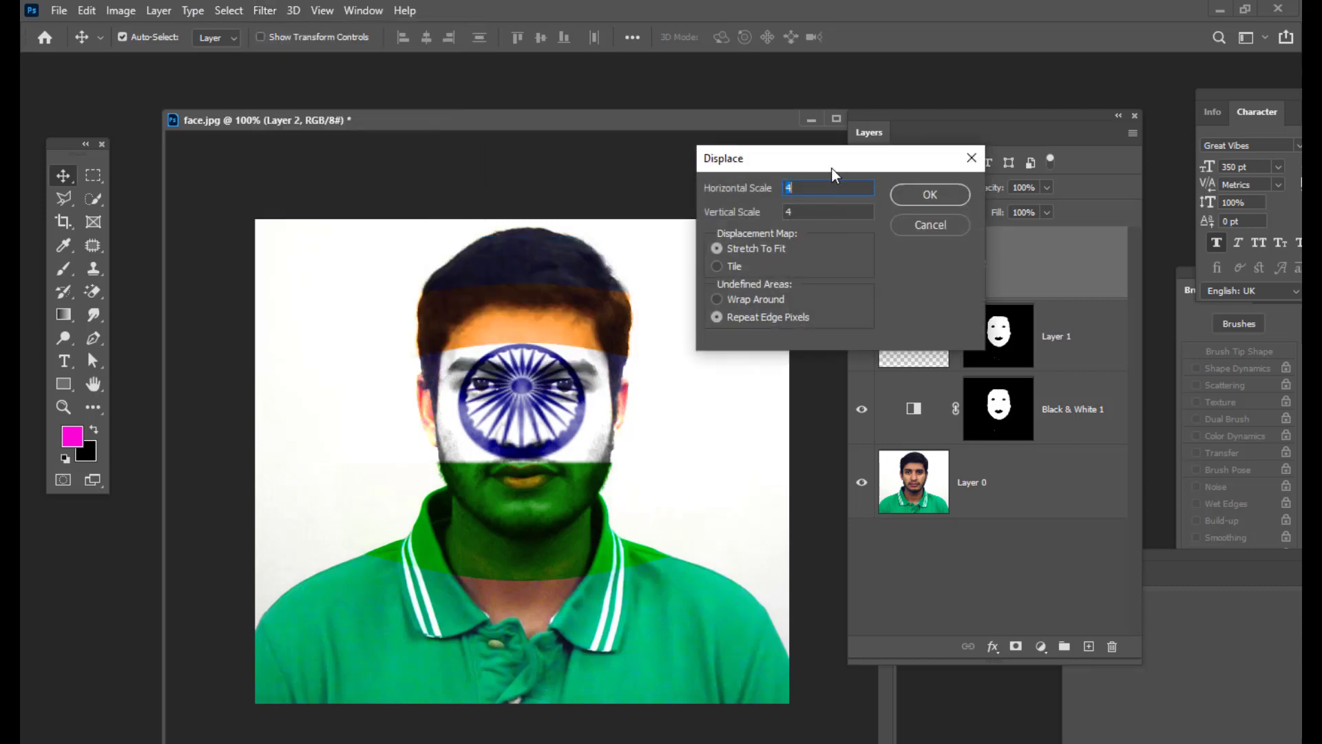
drag(832, 168, 820, 168)
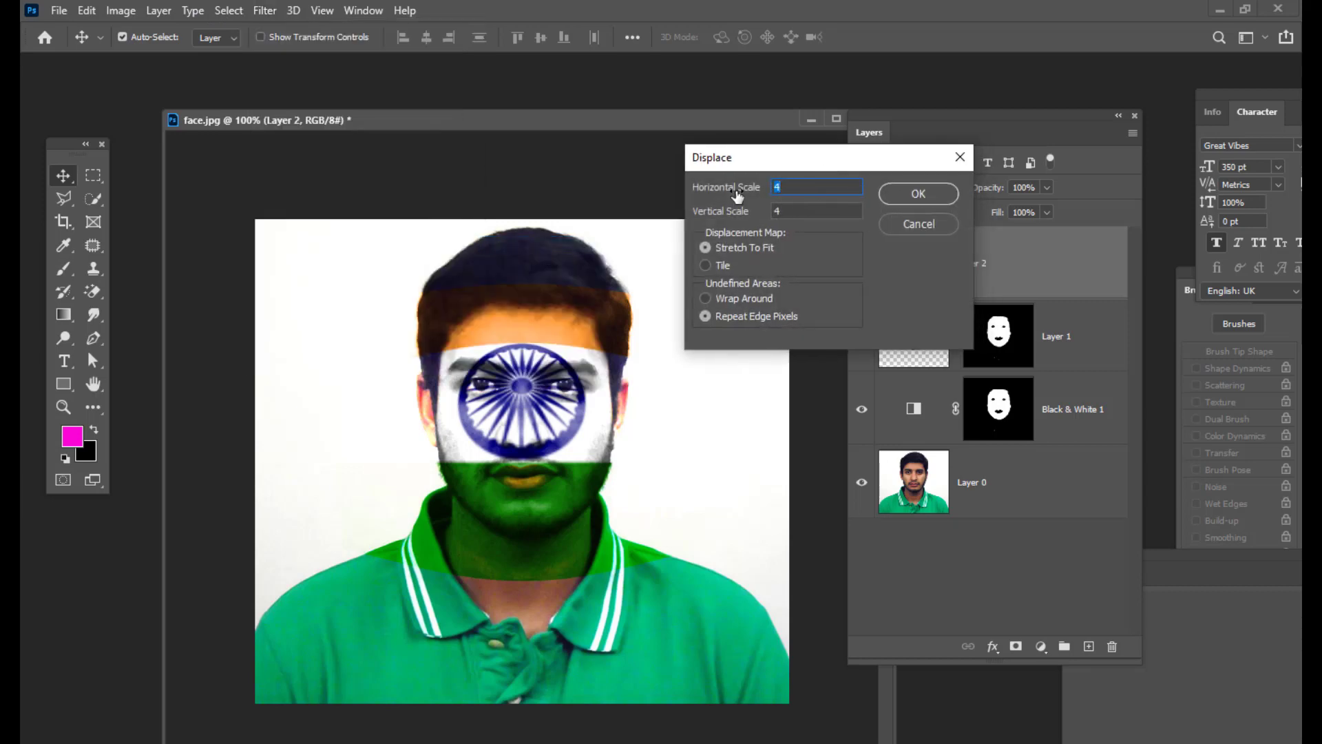
click(918, 194)
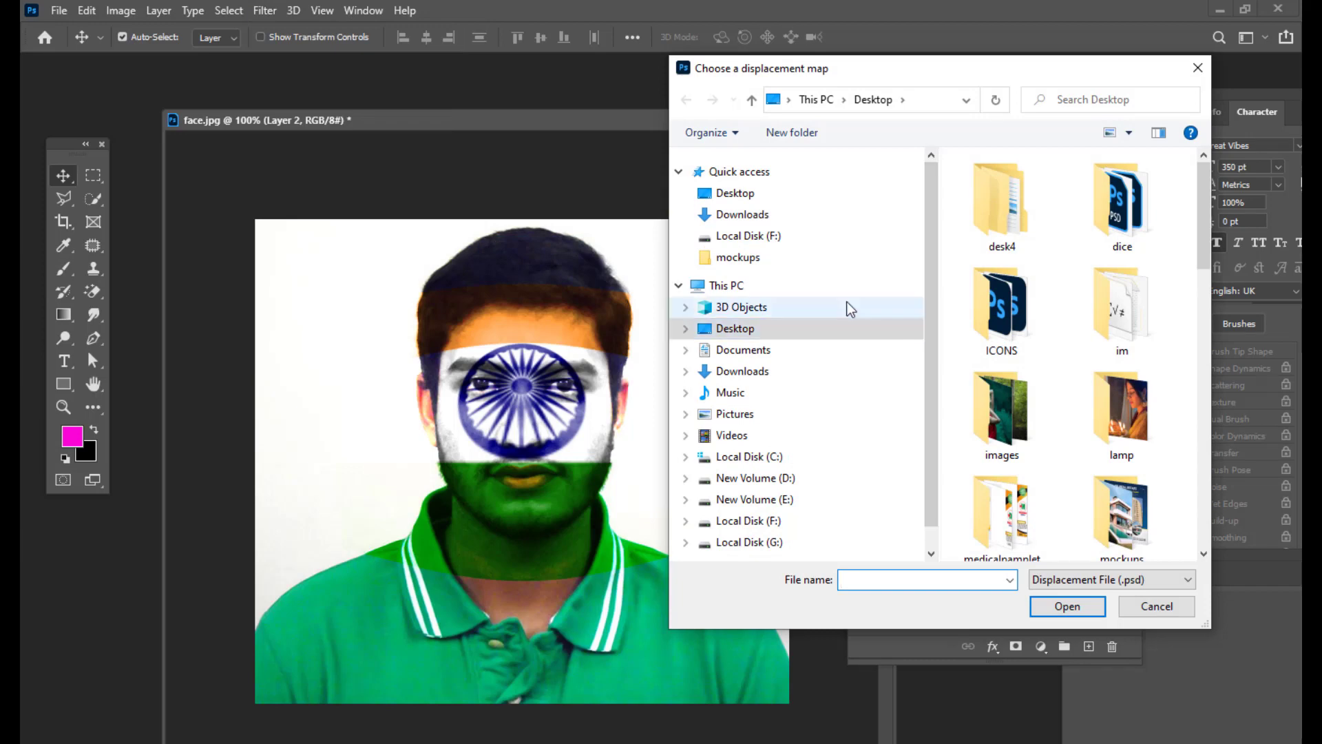
scroll(1095, 303, down, 10)
scroll(1113, 296, up, 5)
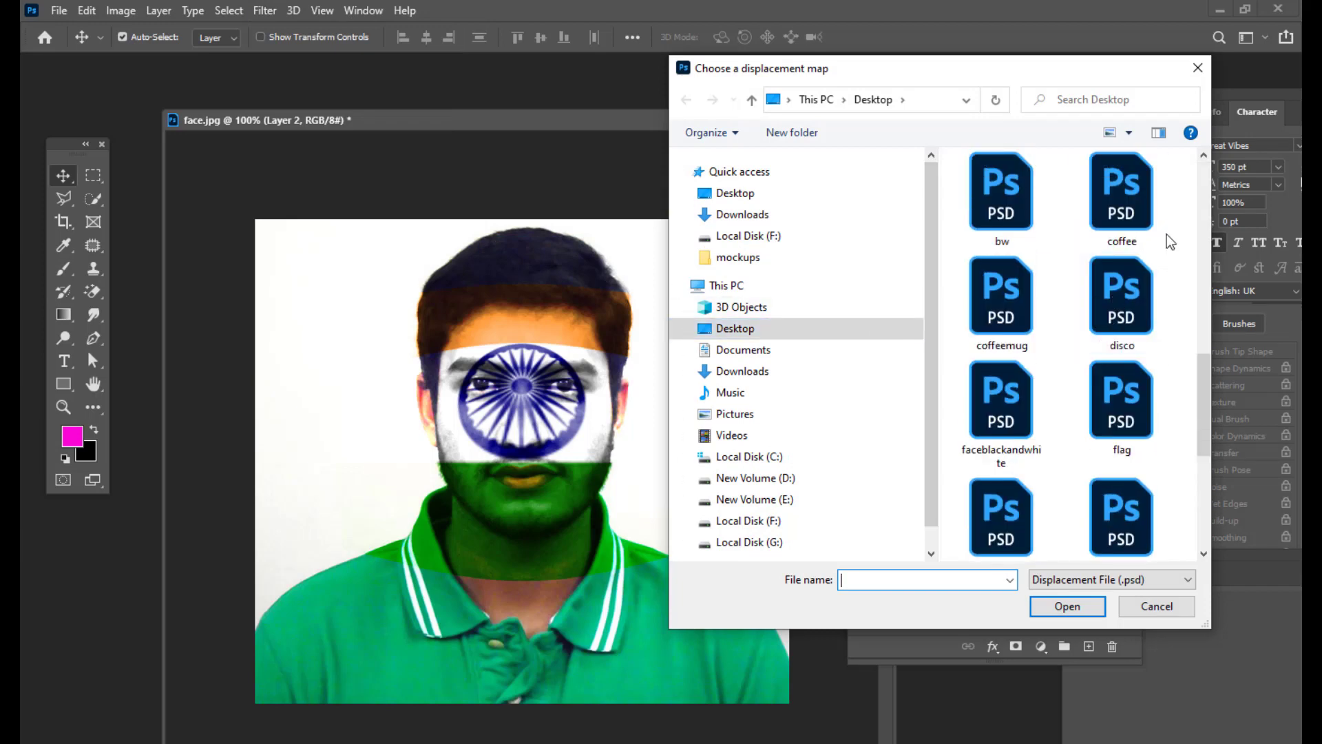
drag(1208, 402, 1189, 319)
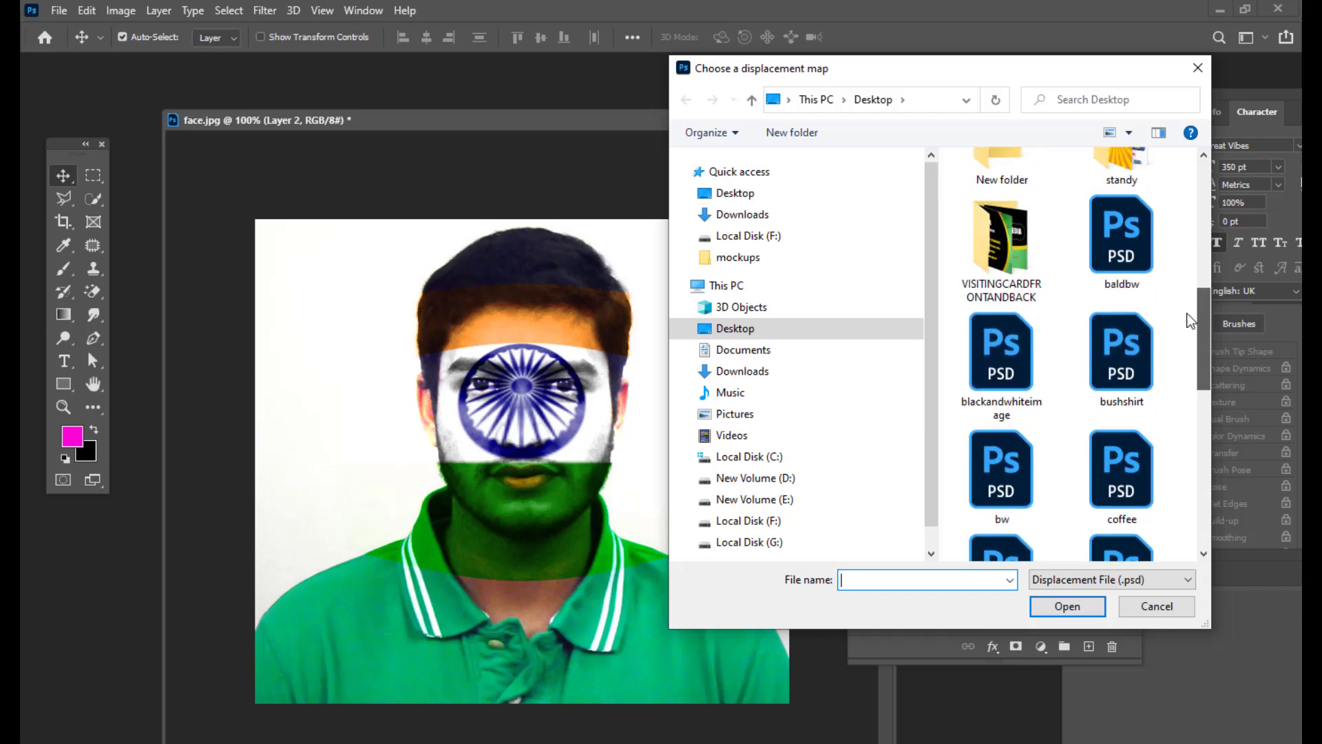
click(1002, 355)
click(1063, 607)
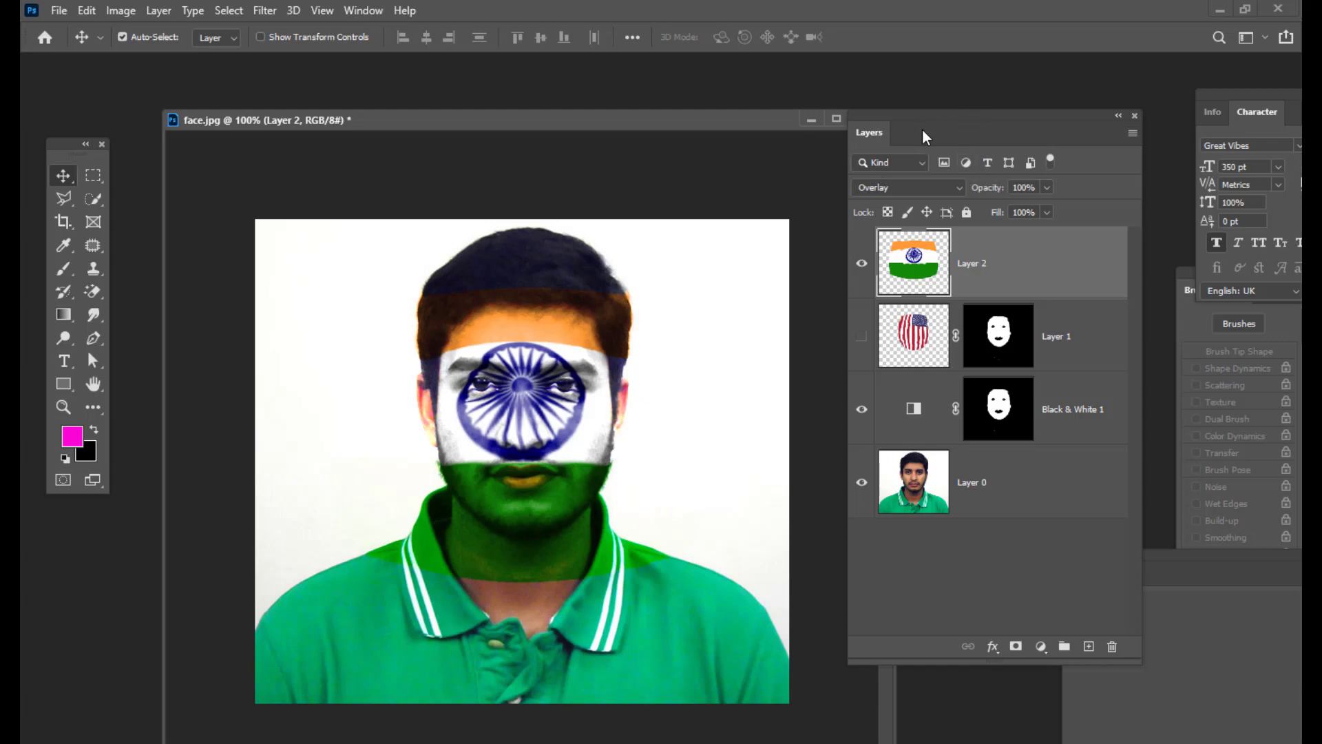
- Lower the displaced Indian flag layer's opacity to 57%
drag(923, 129, 941, 110)
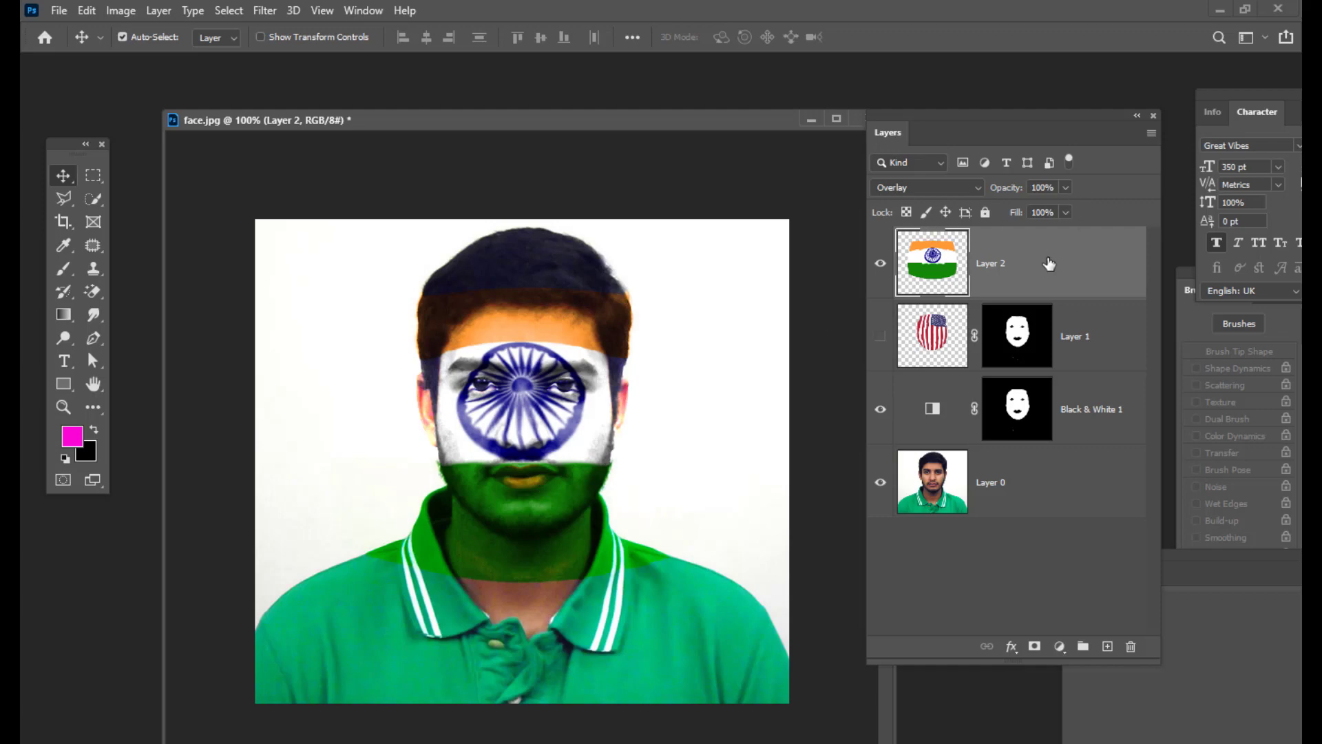
click(1066, 187)
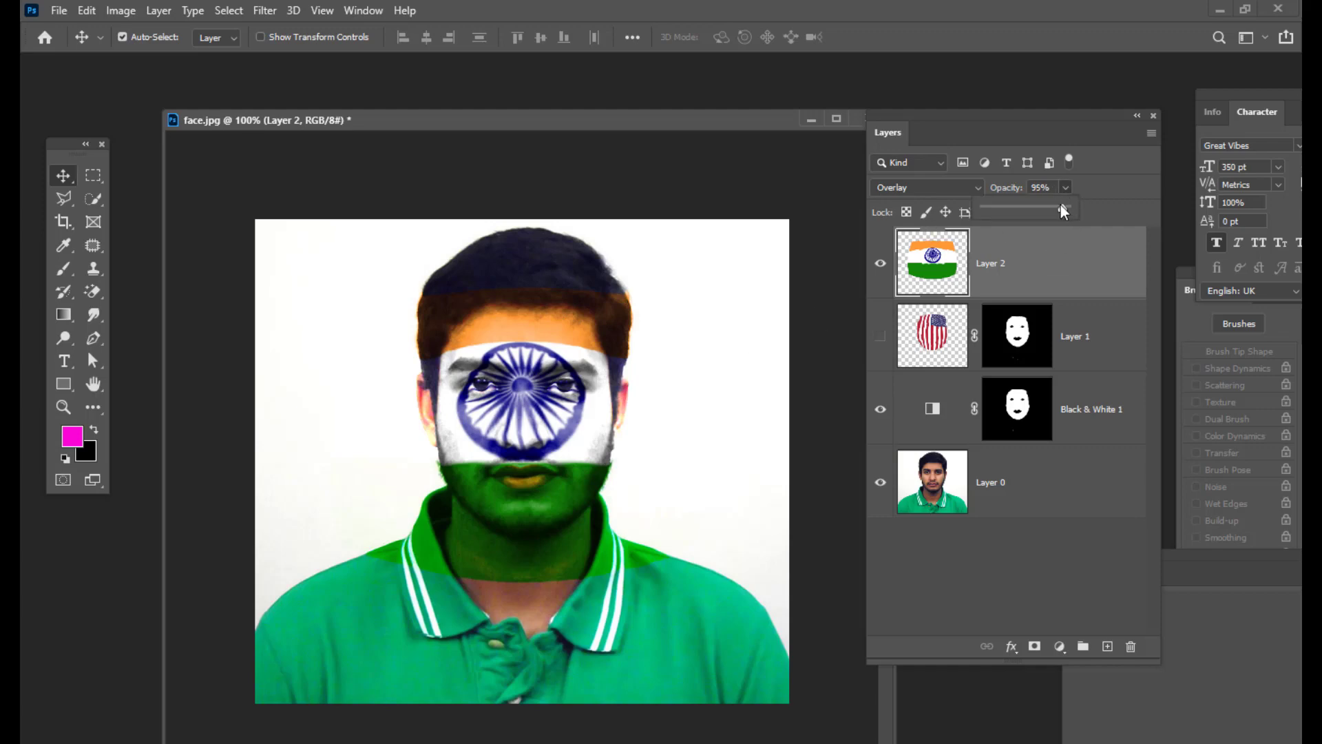
drag(1064, 211, 1033, 210)
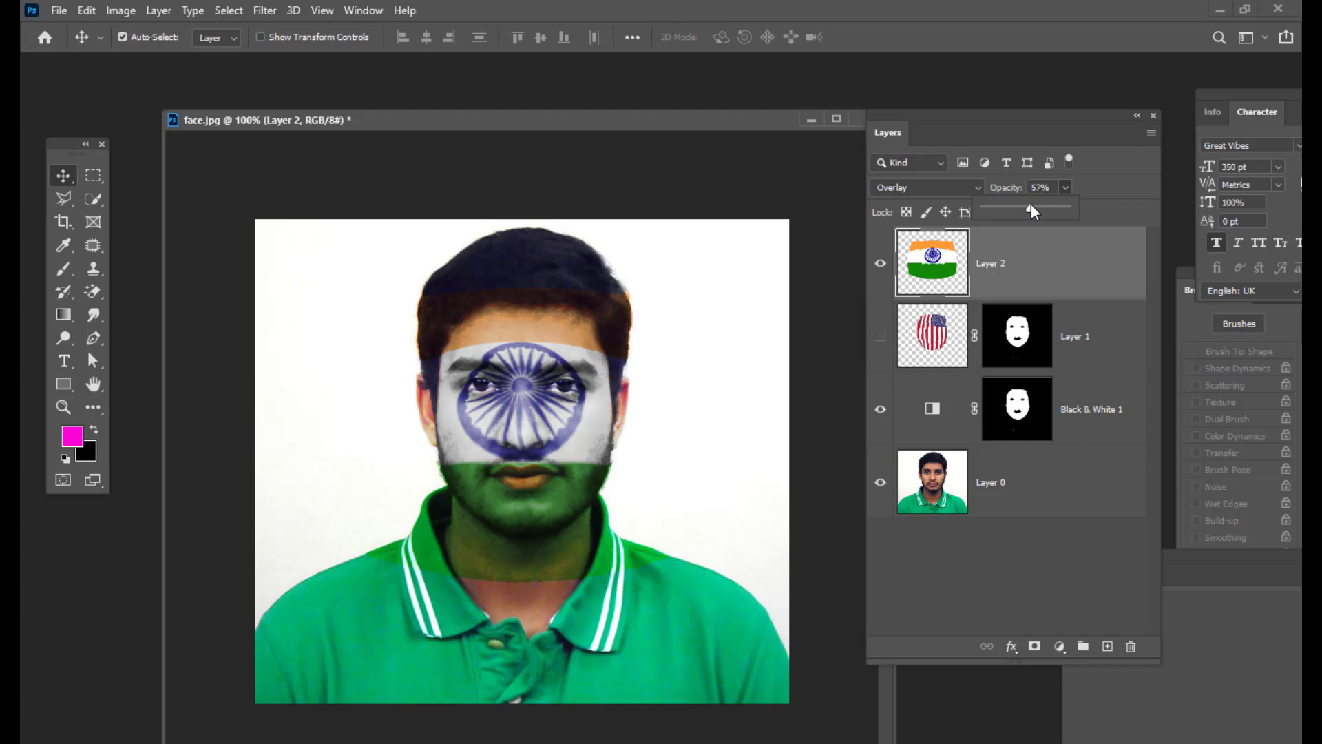
- Copy the face mask from the Black & White 1 adjustment layer onto the Indian flag layer
click(1033, 280)
click(1033, 356)
click(1039, 414)
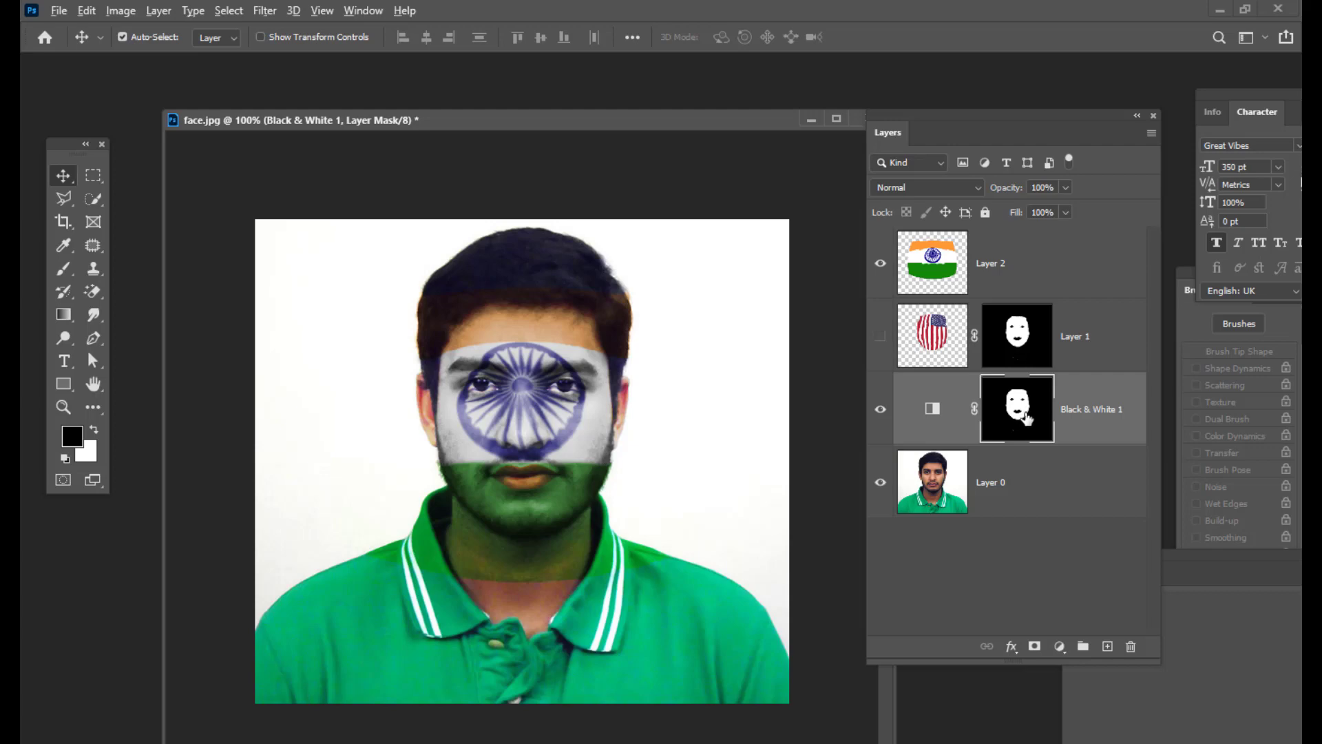
drag(1026, 418, 1023, 269)
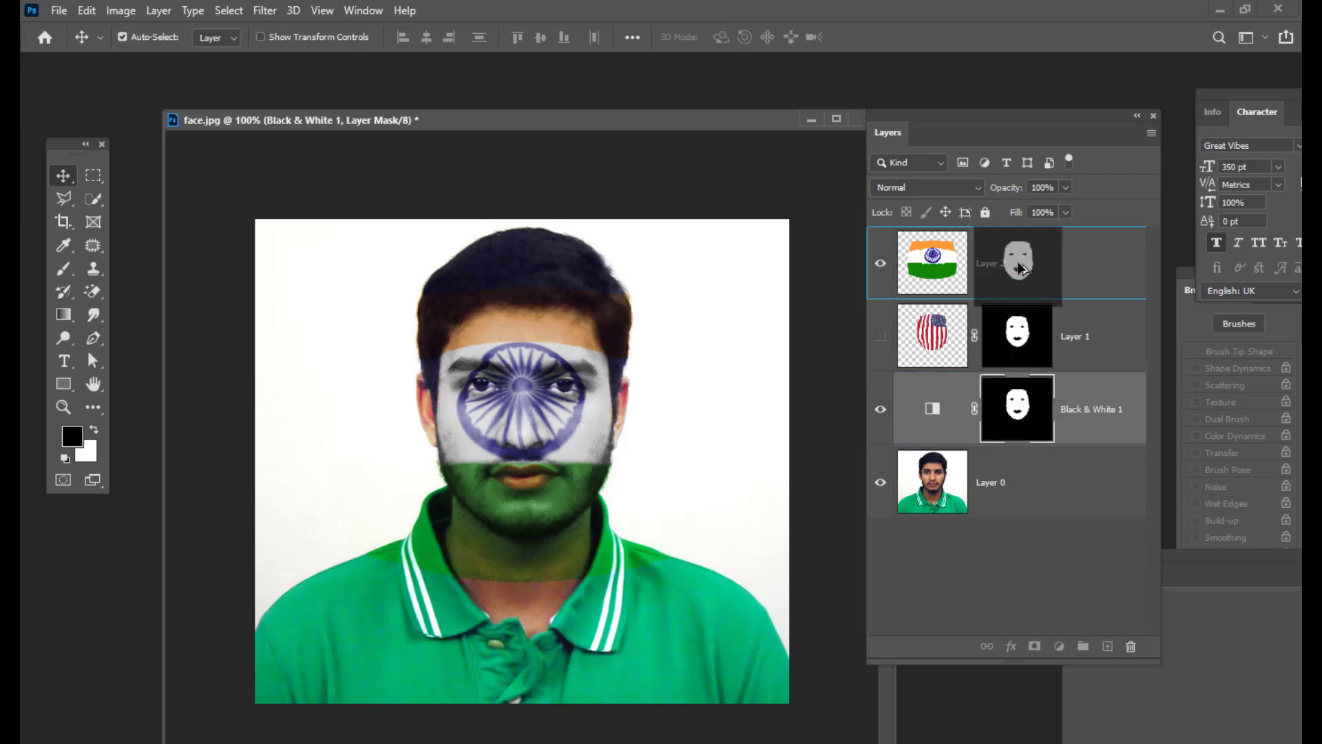
drag(1023, 268, 1022, 269)
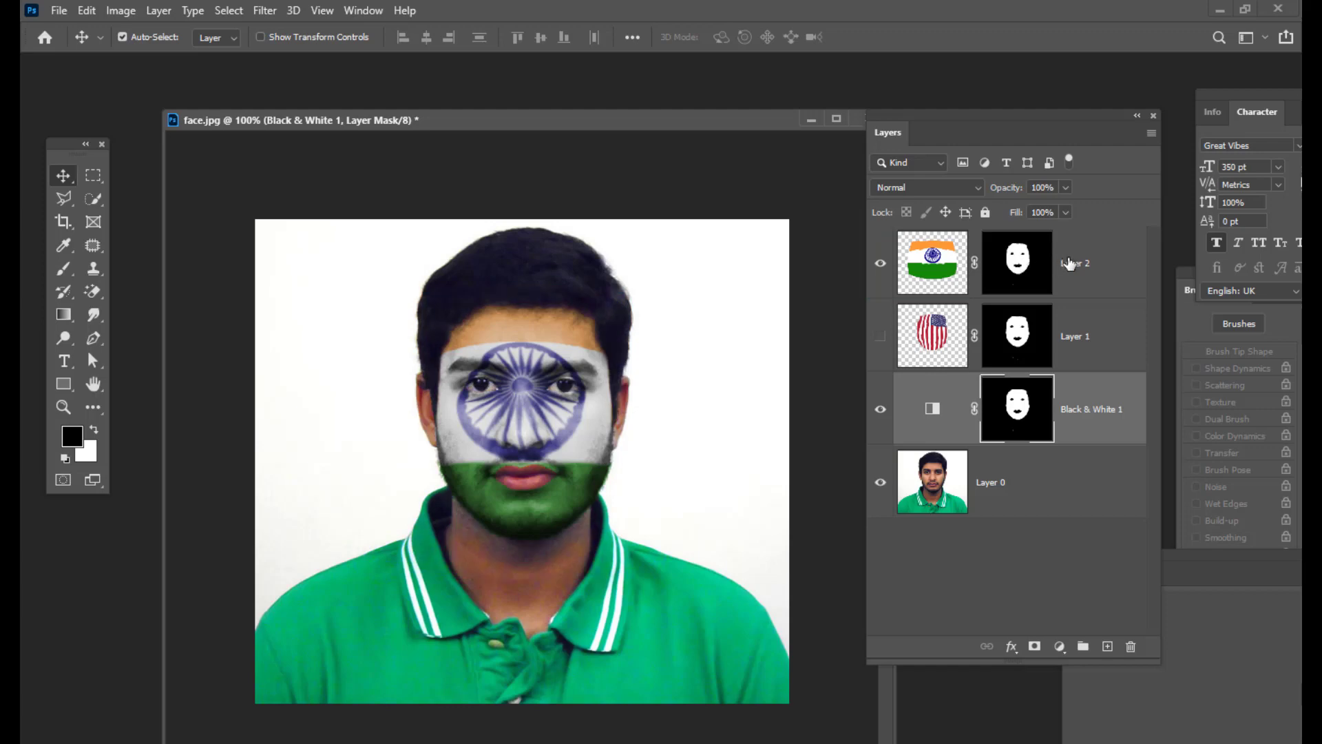
key(shift+alt+o)
- Duplicate the masked Indian flag layer and set the copy to 16% opacity with the Soft Light blend mode
click(1104, 256)
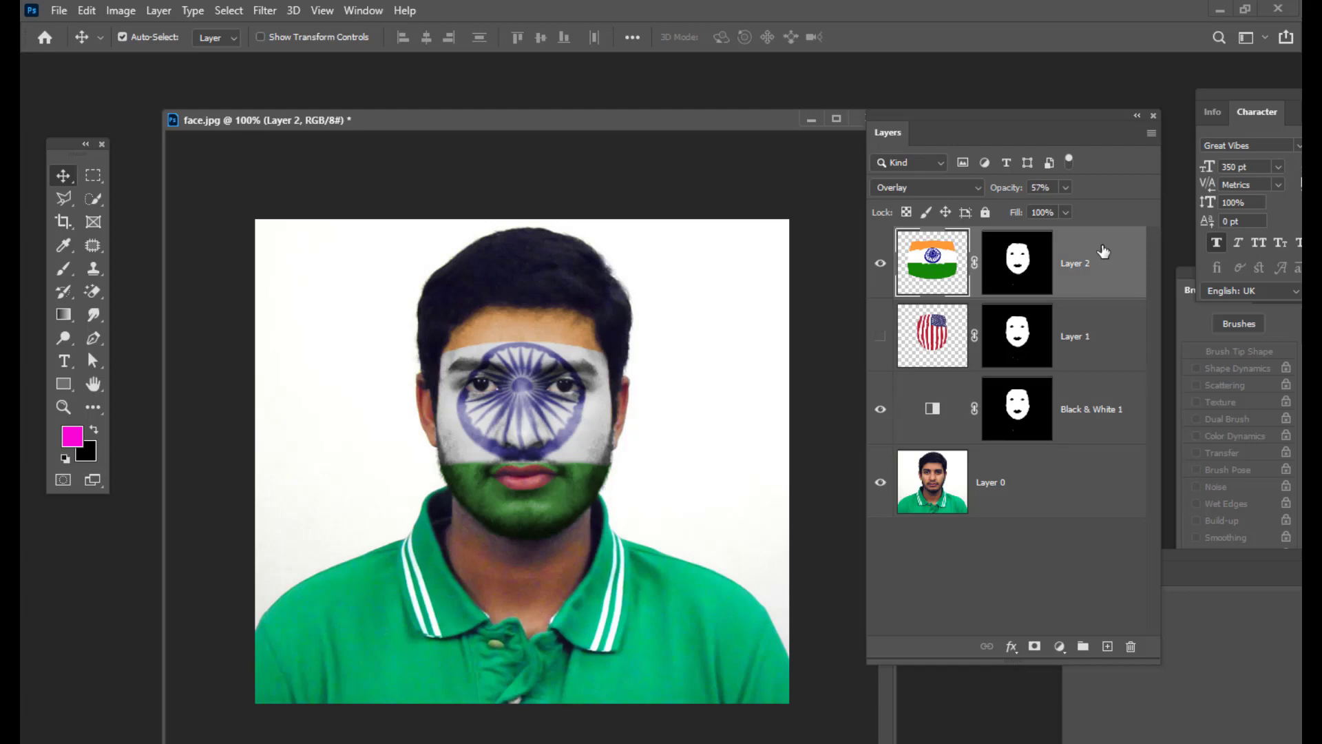
key(ctrl+plus)
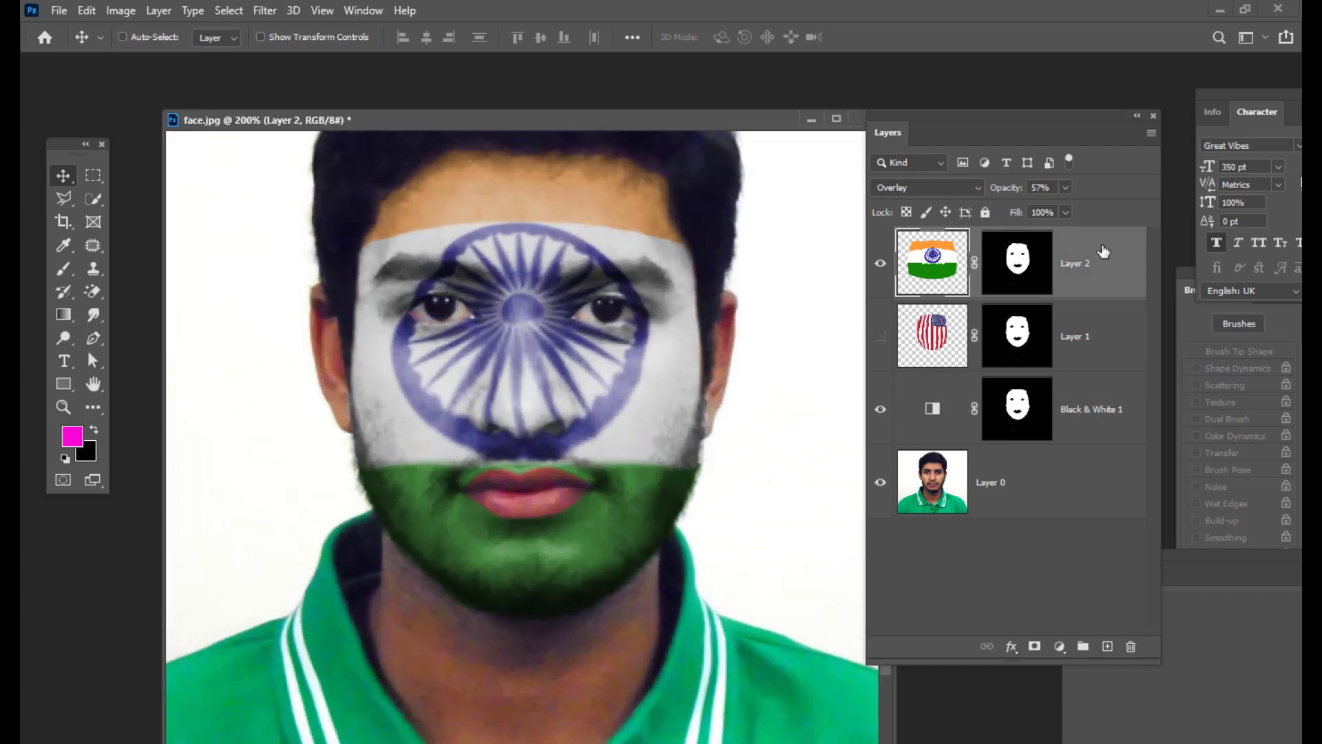
key(ctrl+minus)
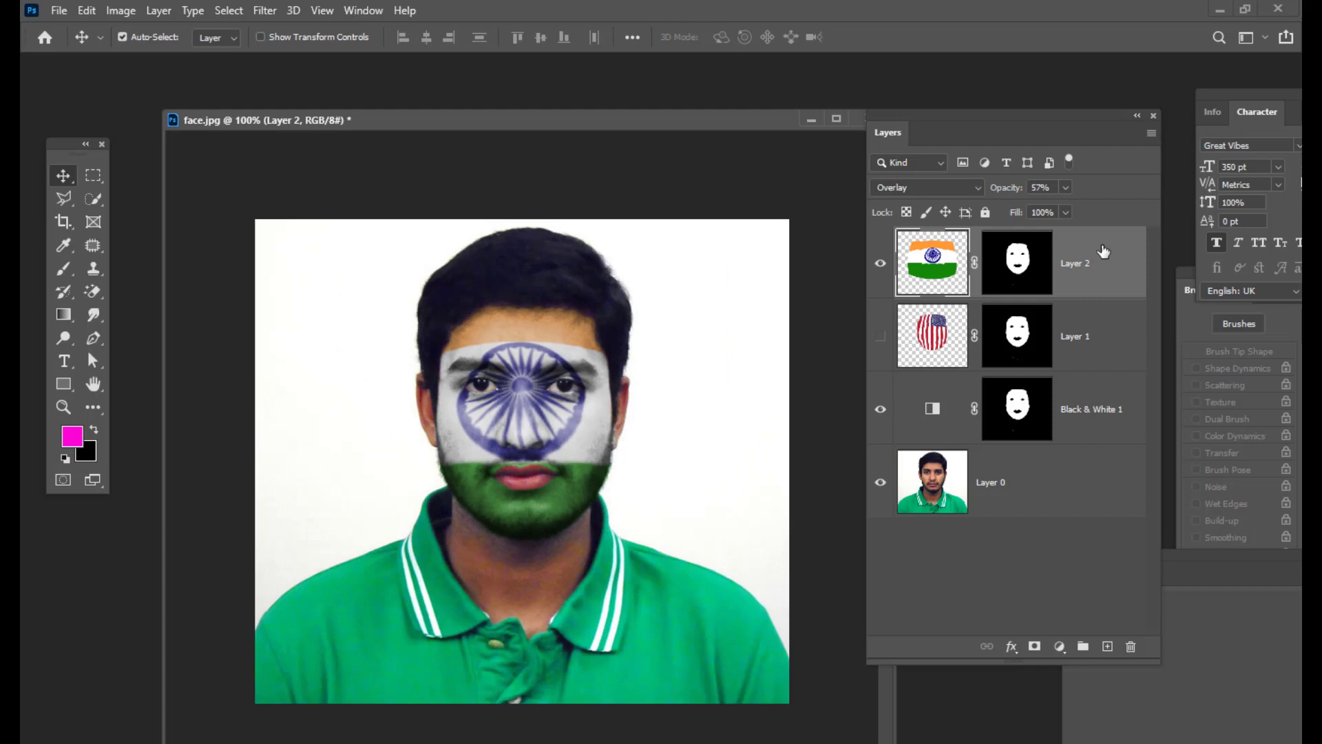
key(ctrl+j)
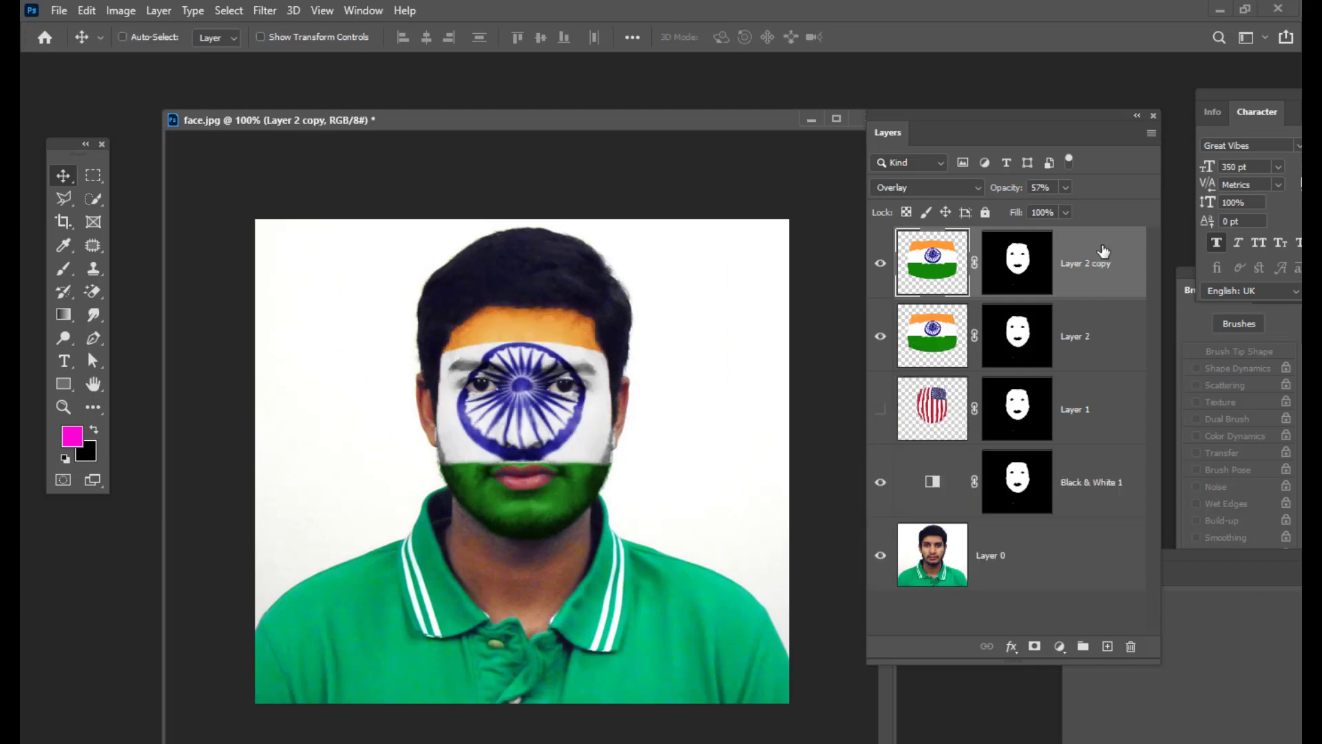
click(1067, 188)
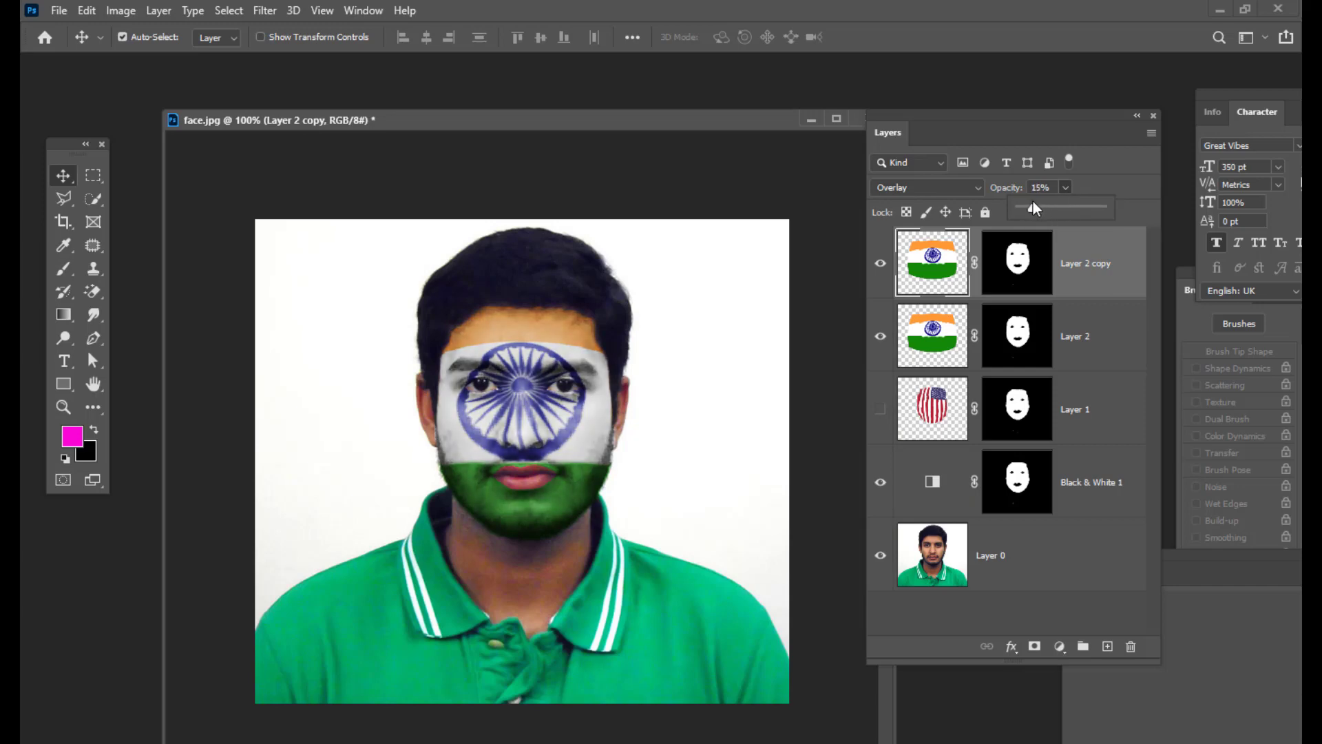
click(915, 189)
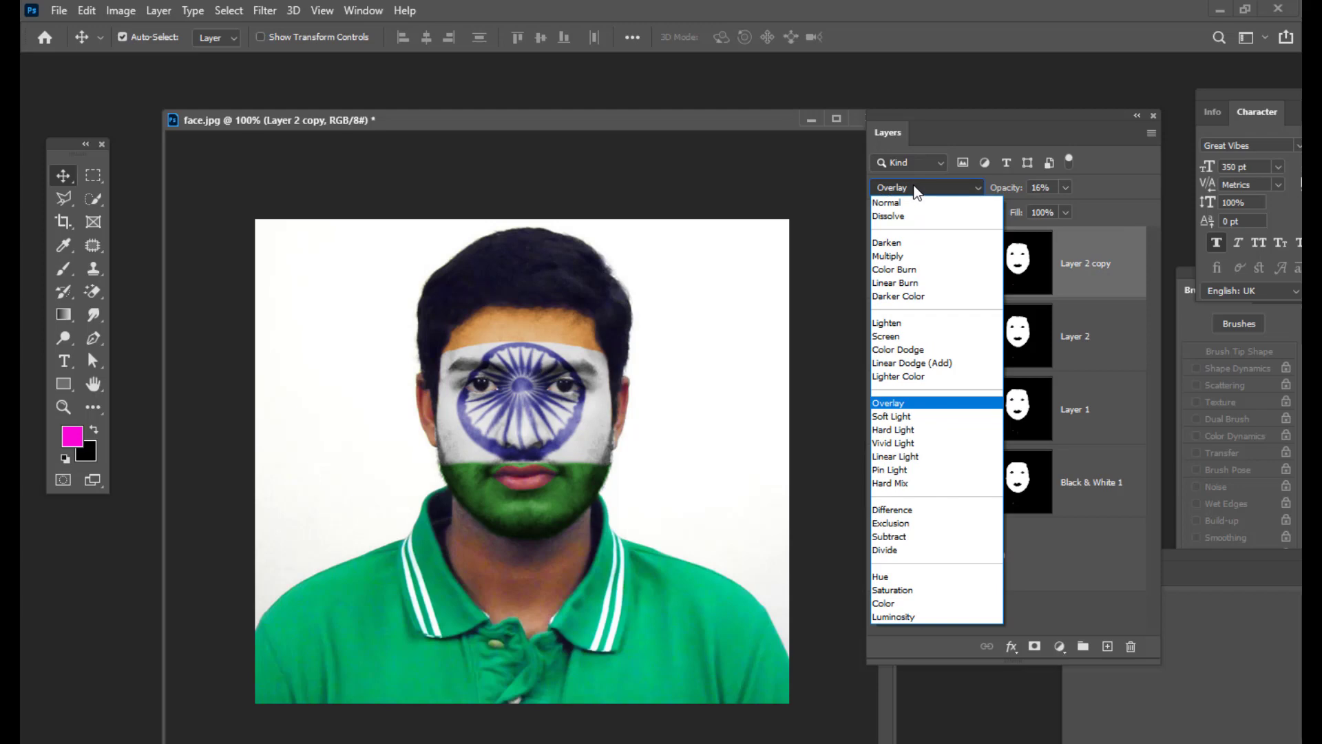
click(911, 417)
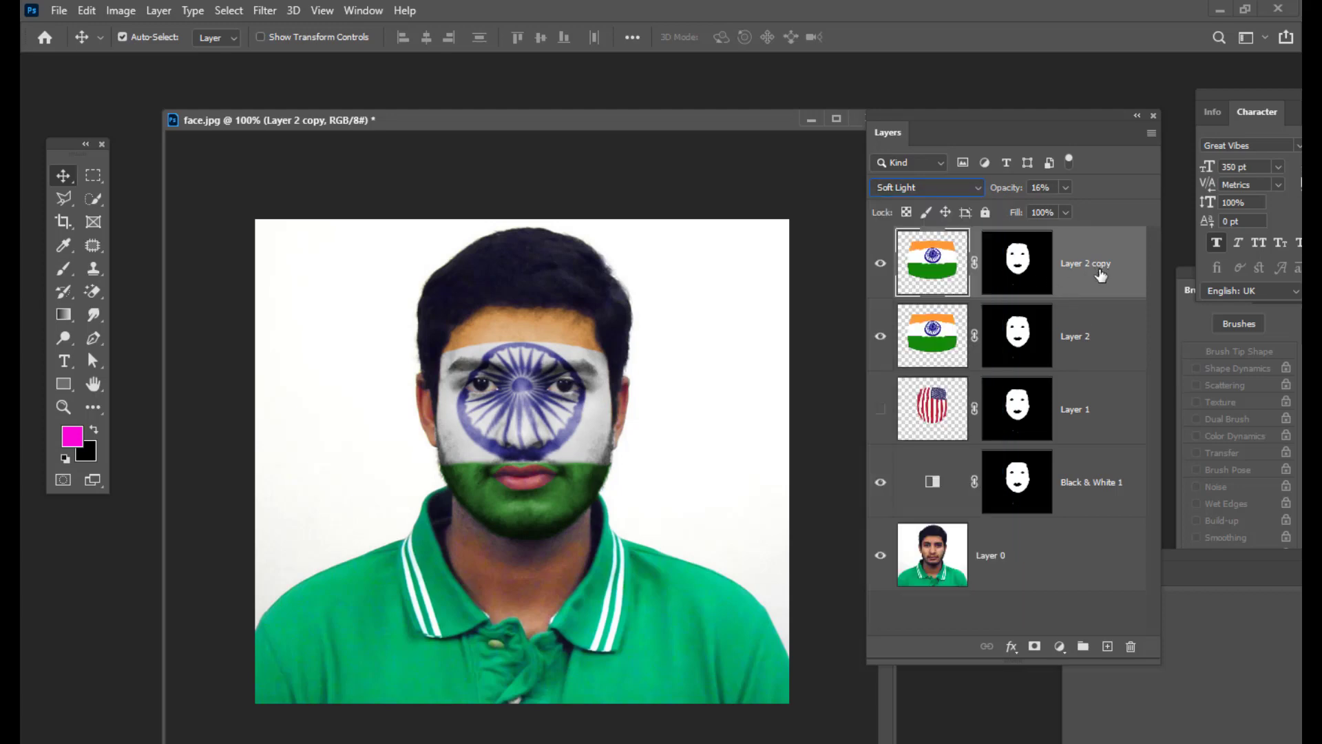
- Change the duplicated Indian flag layer's blend mode to Color Burn
click(938, 187)
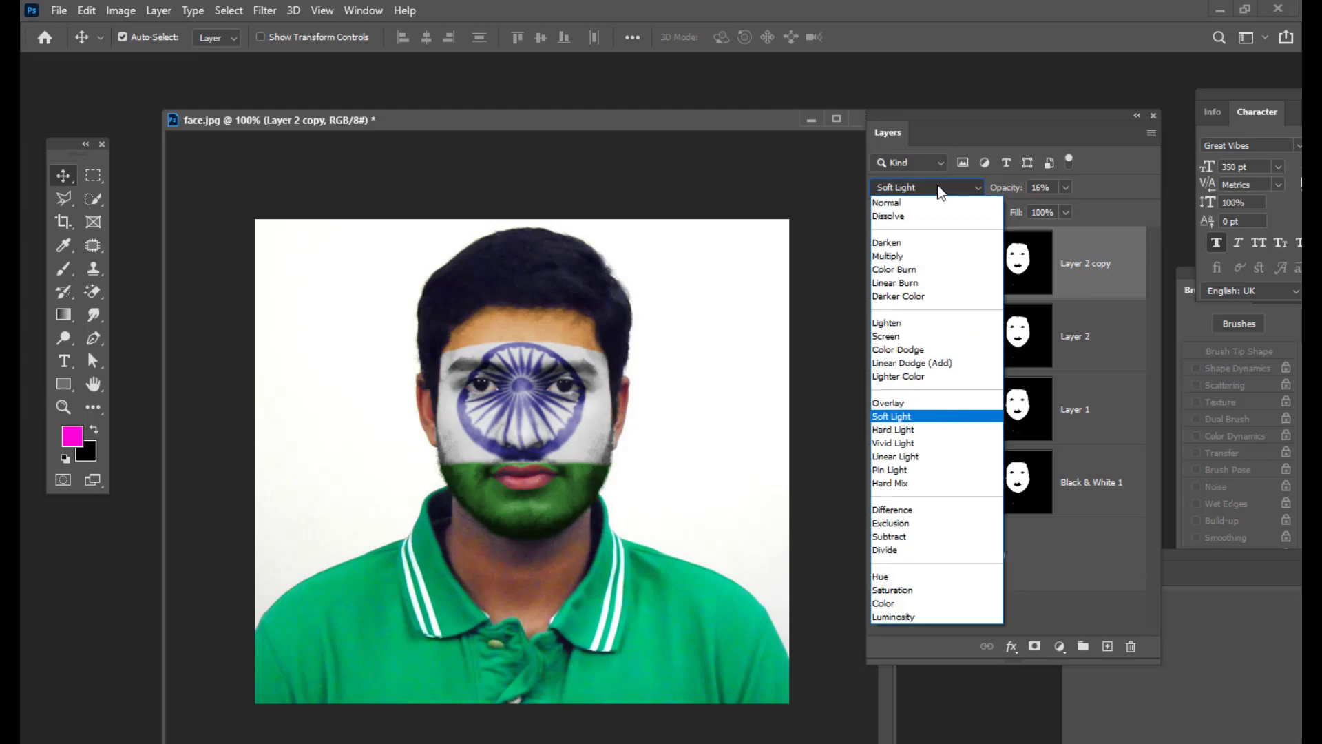
click(935, 273)
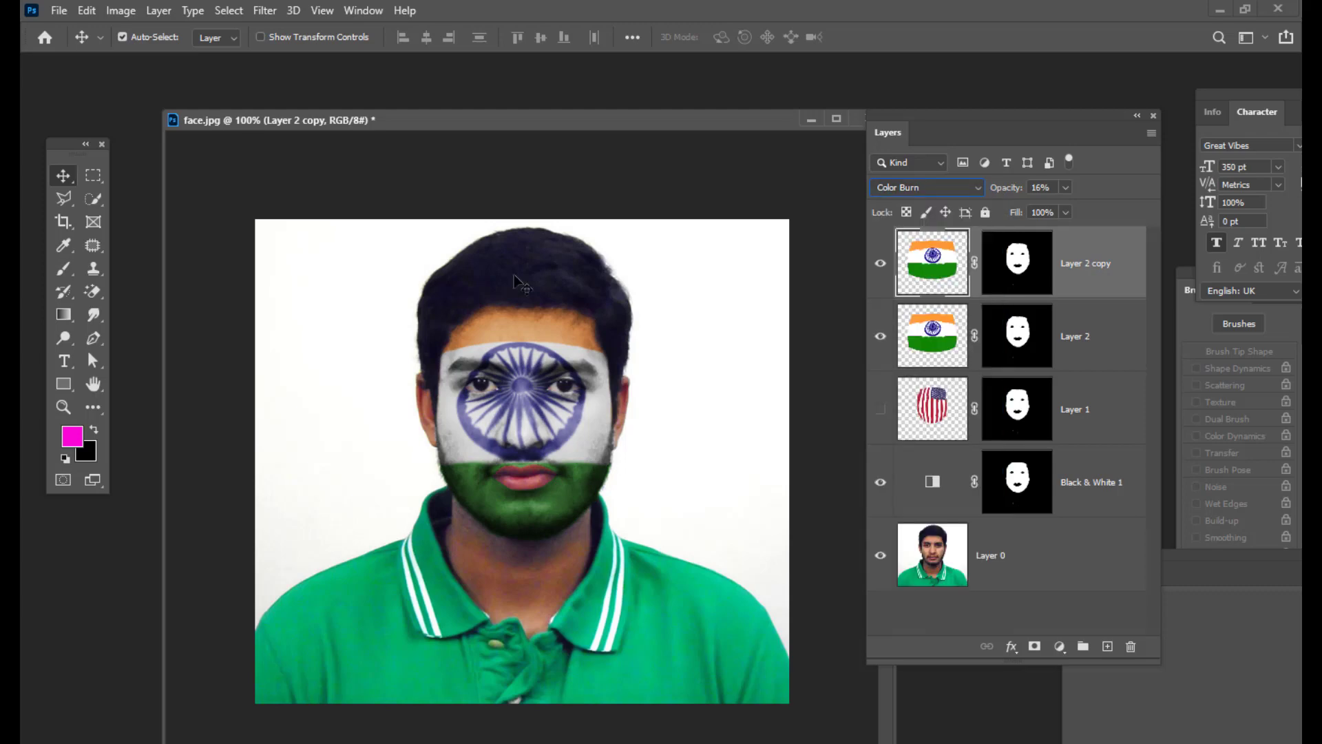
drag(508, 124, 491, 92)
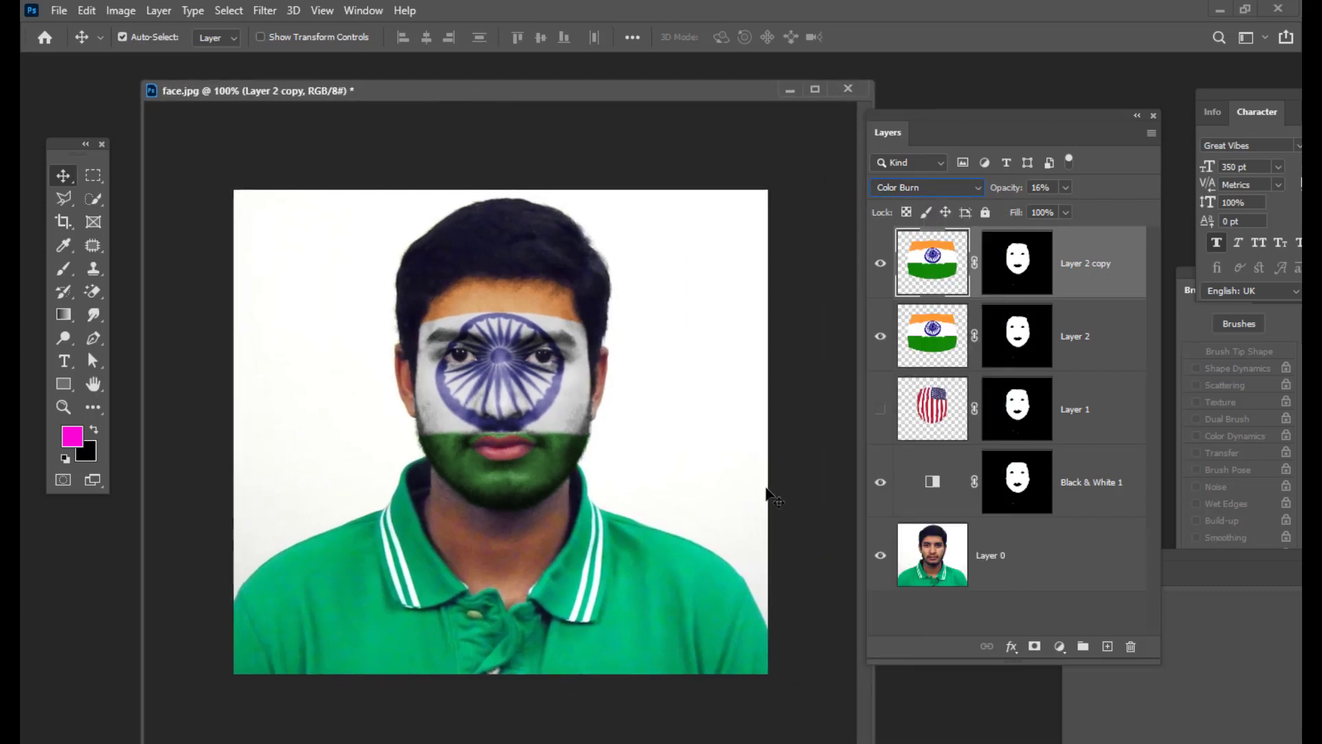
mouse_move(622, 95)
mouse_down()
mouse_move(611, 96)
mouse_move(616, 80)
mouse_move(628, 92)
mouse_up()
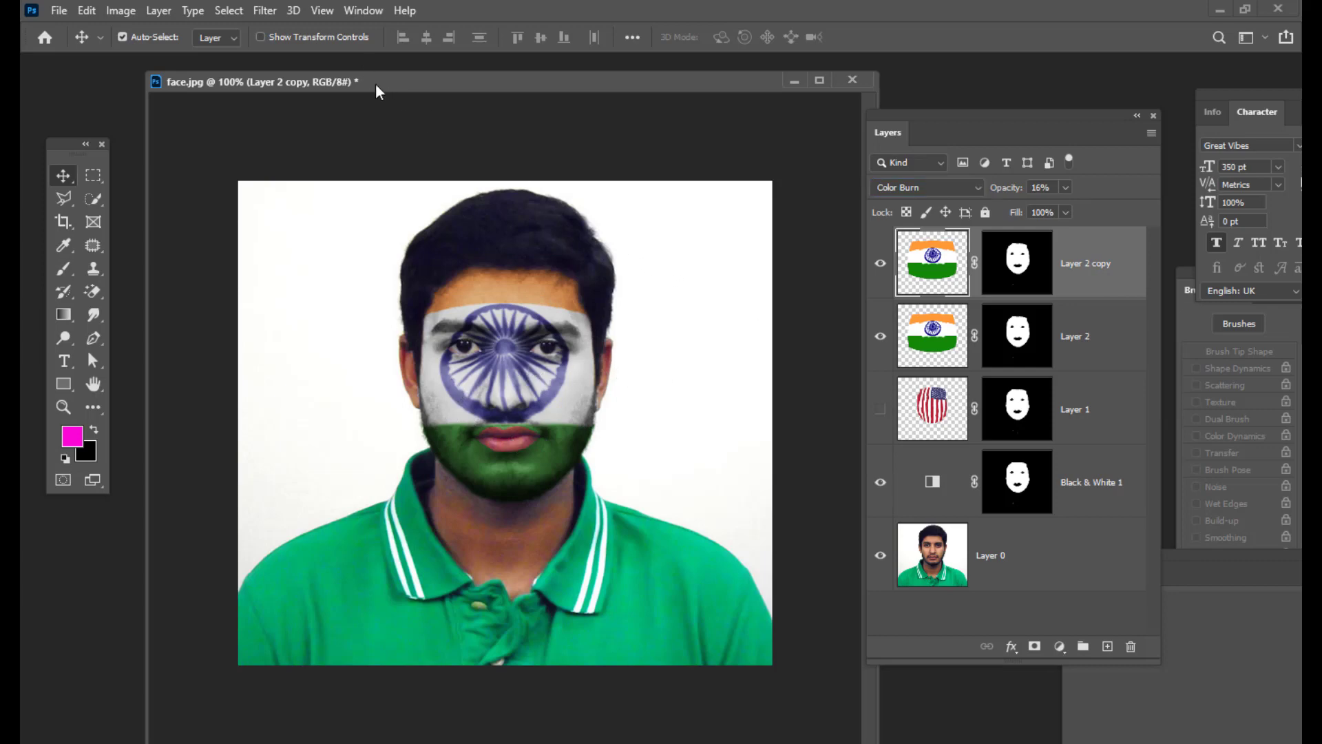
- Open the indianflag image from the Desktop
key(ctrl+o)
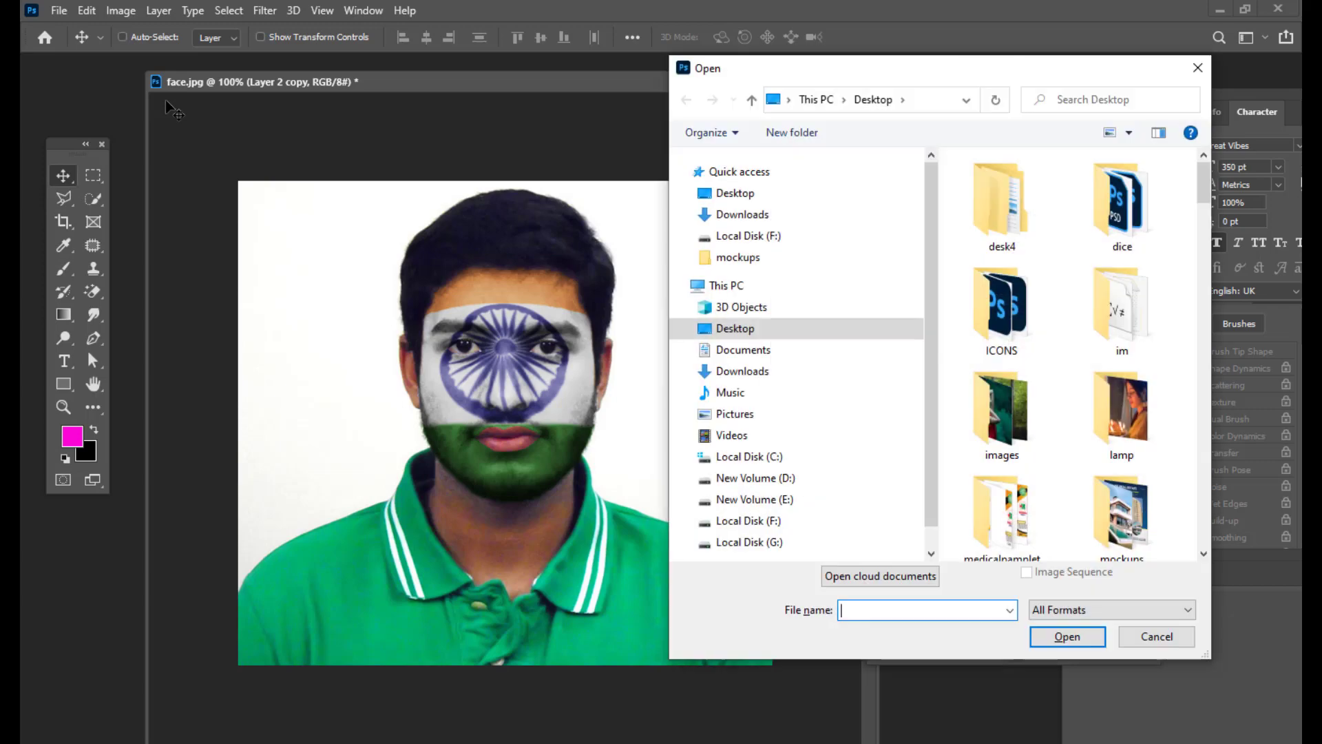
scroll(1027, 411, down, 10)
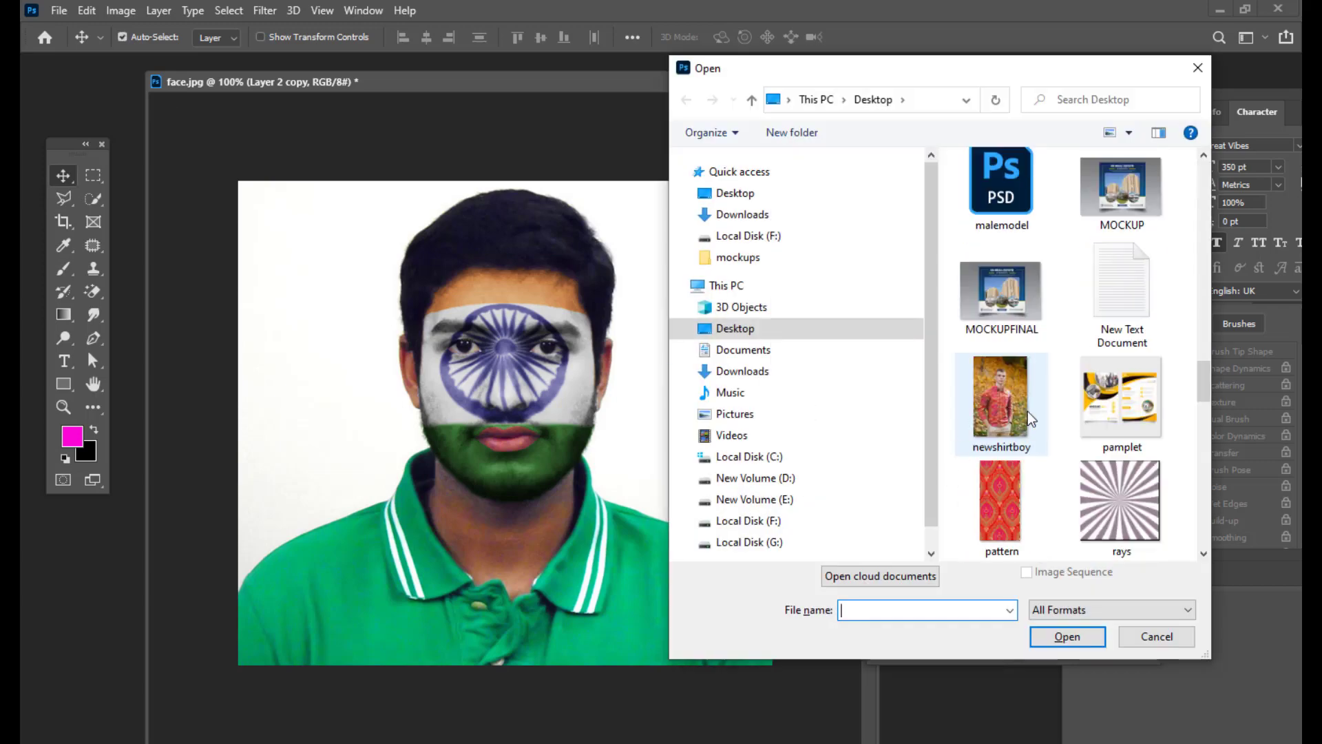
scroll(1028, 412, up, 1)
scroll(1027, 411, down, 1)
scroll(1028, 411, down, 3)
scroll(1027, 412, up, 6)
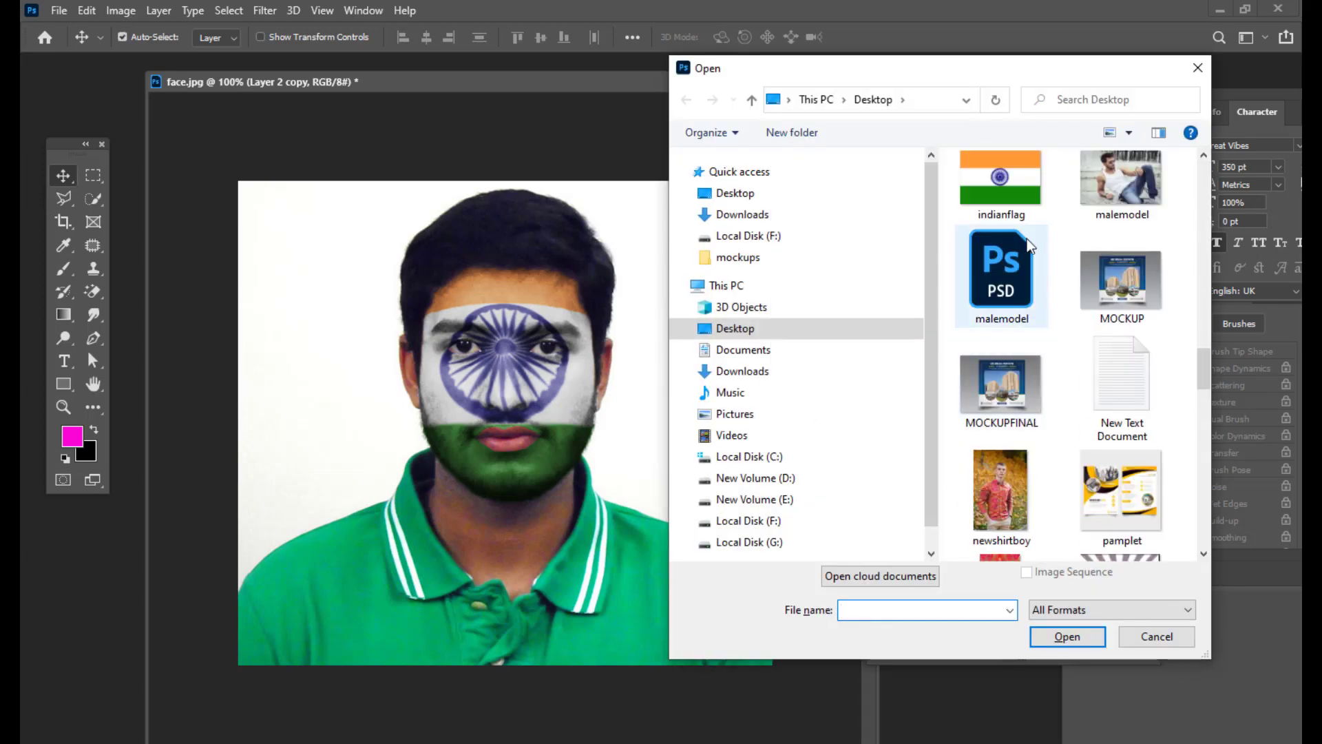
click(1001, 180)
click(1067, 637)
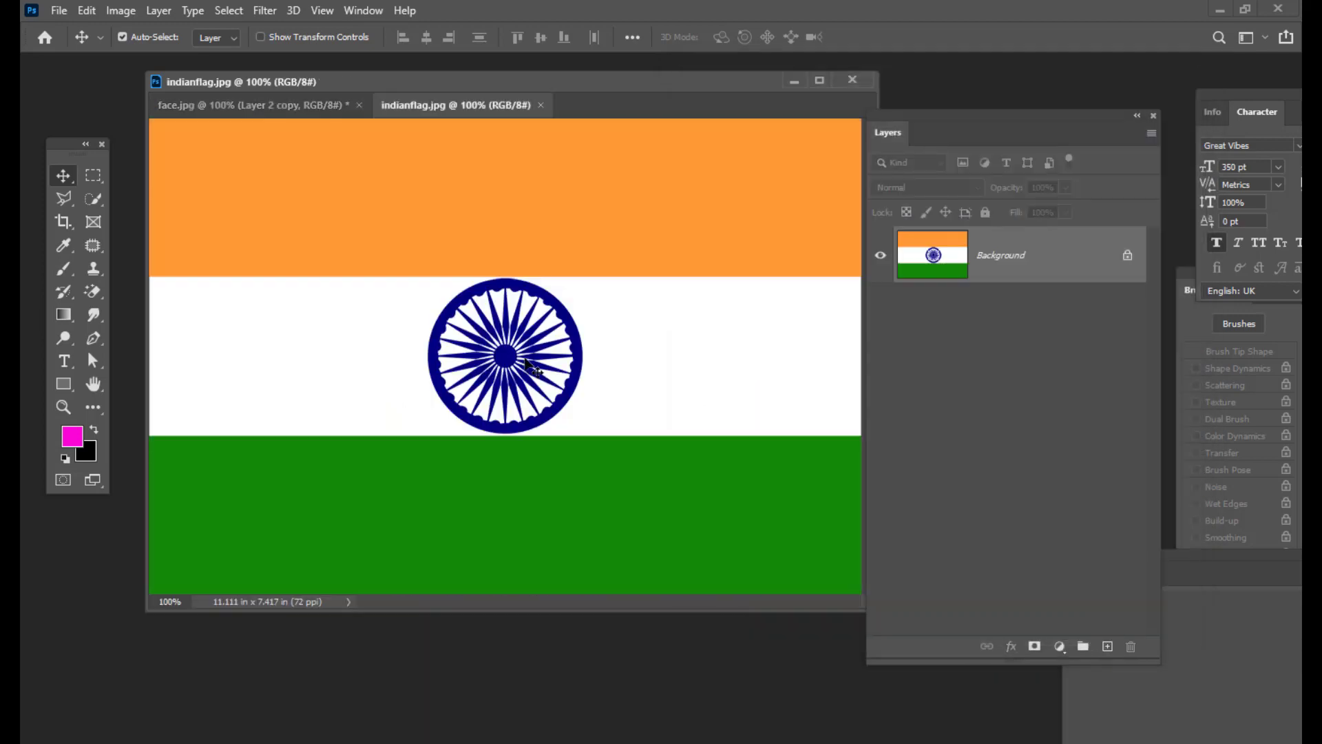
- Erase the blue wheel from the flag by filling a rectangular selection around it with a white foreground colour
key(ctrl+plus)
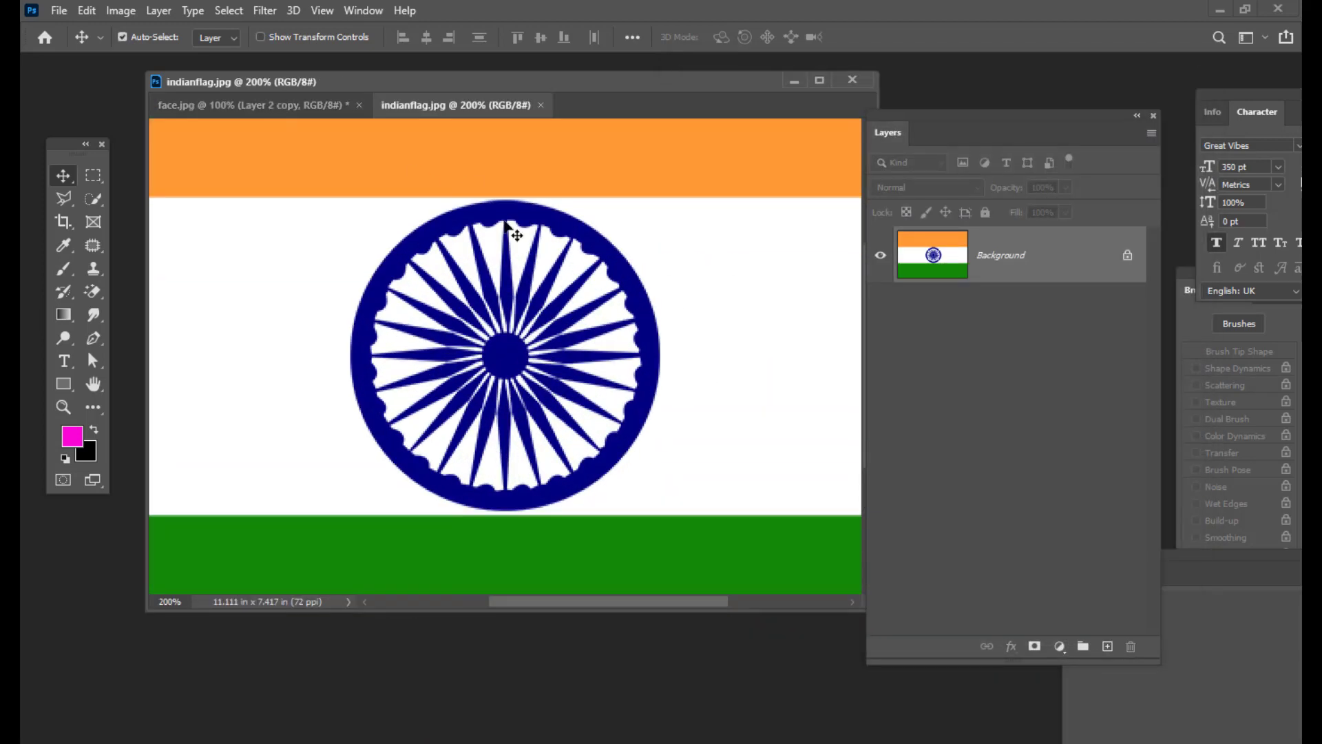
click(93, 175)
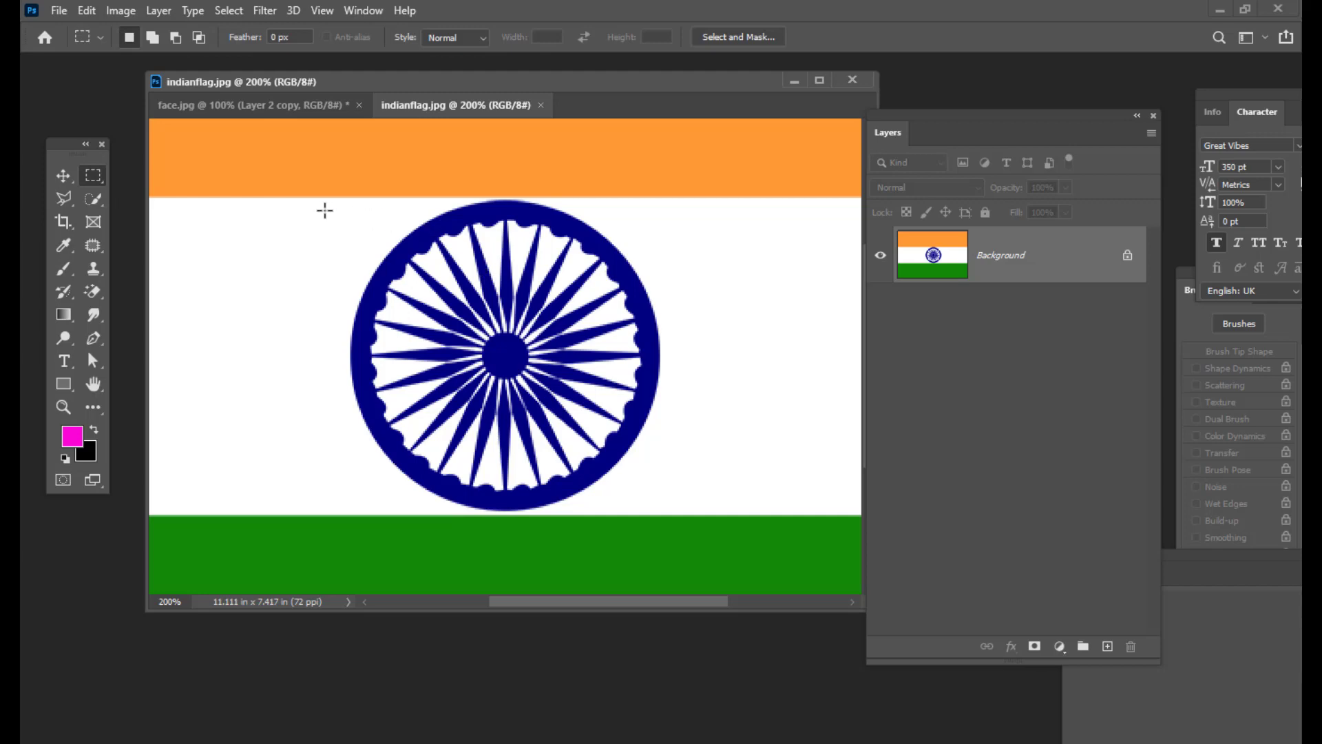
drag(304, 201, 730, 513)
click(71, 437)
click(1125, 350)
key(alt+BackSpace)
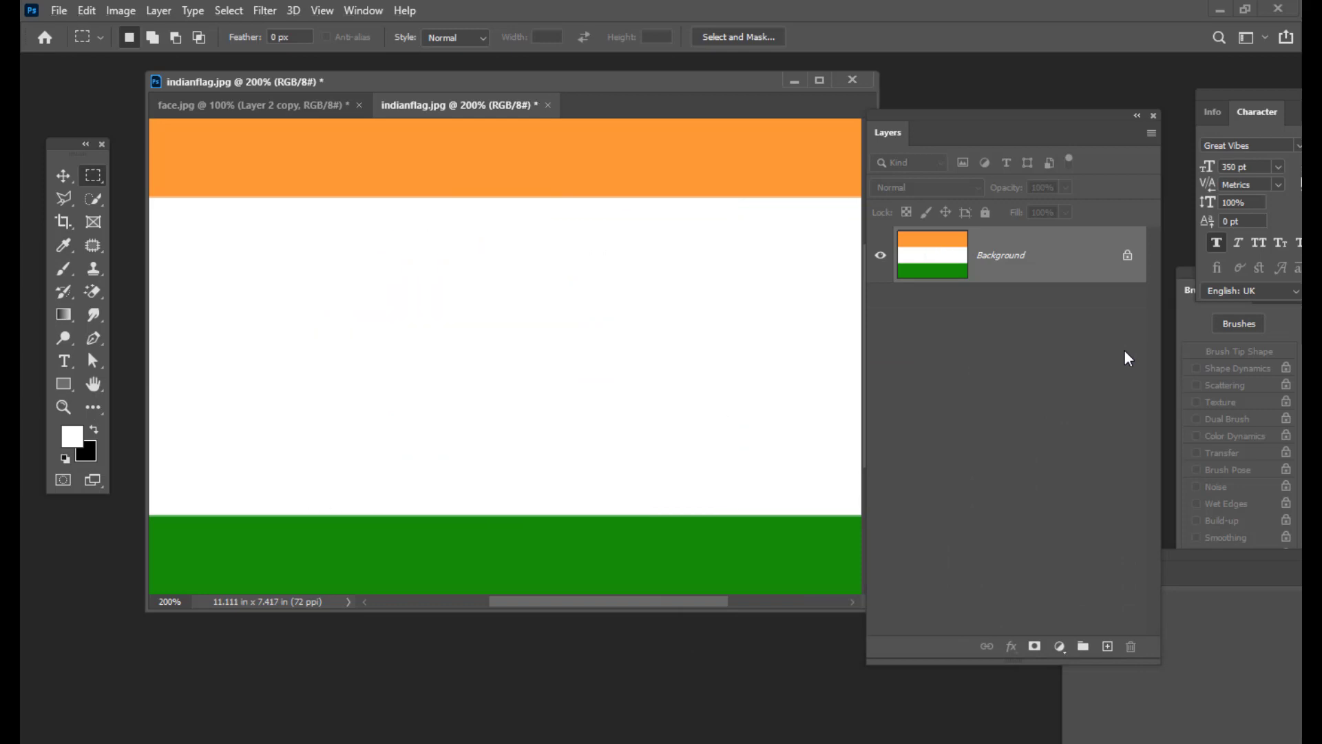
- Bring the wheel-less flag into face.jpg as a new layer and hide Layer 2 and Layer 2 copy
key(ctrl+minus)
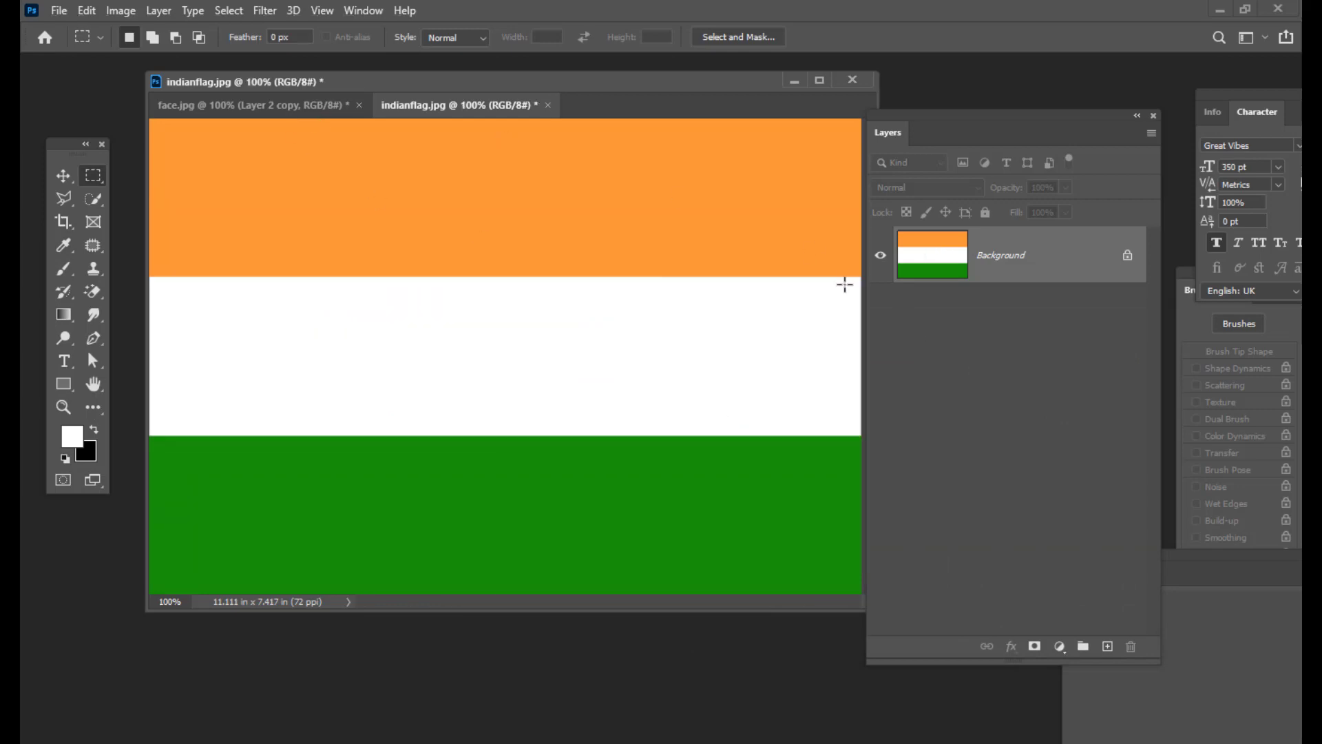
key(ctrl+minus)
click(63, 177)
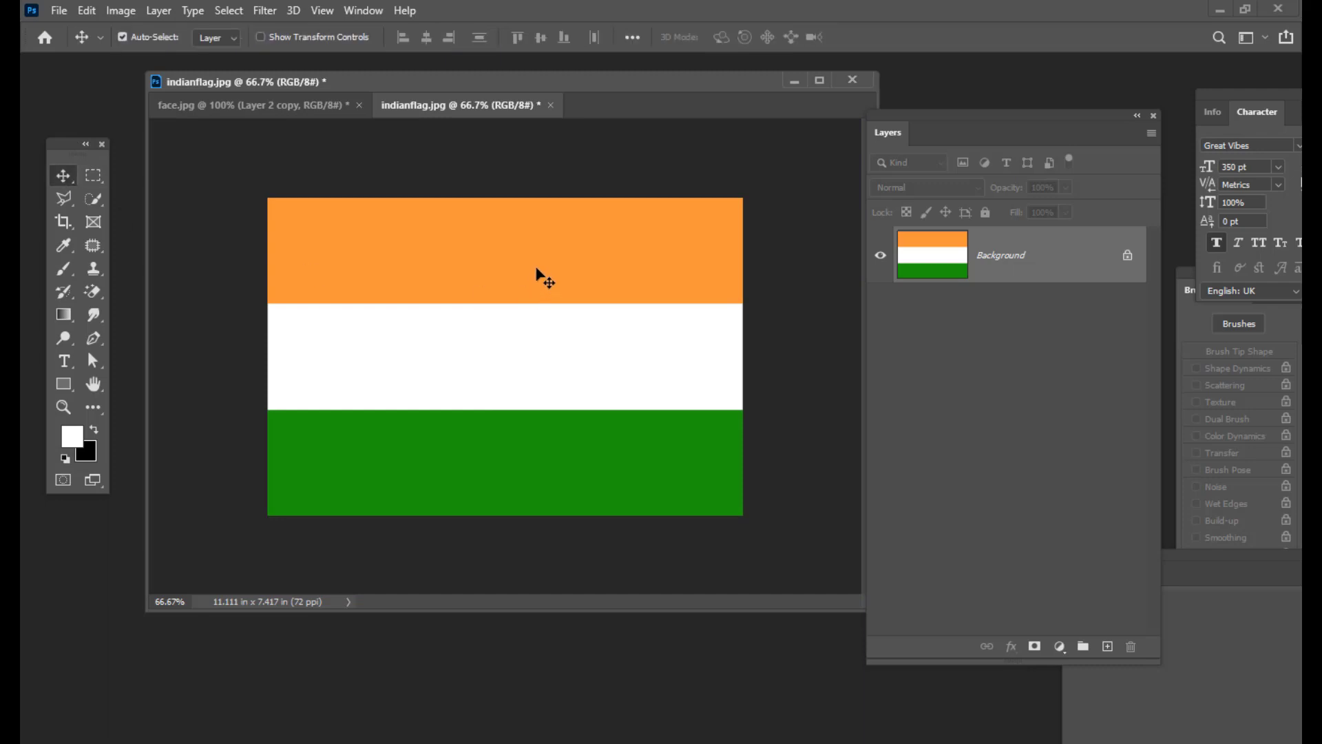
drag(522, 274, 482, 324)
click(881, 336)
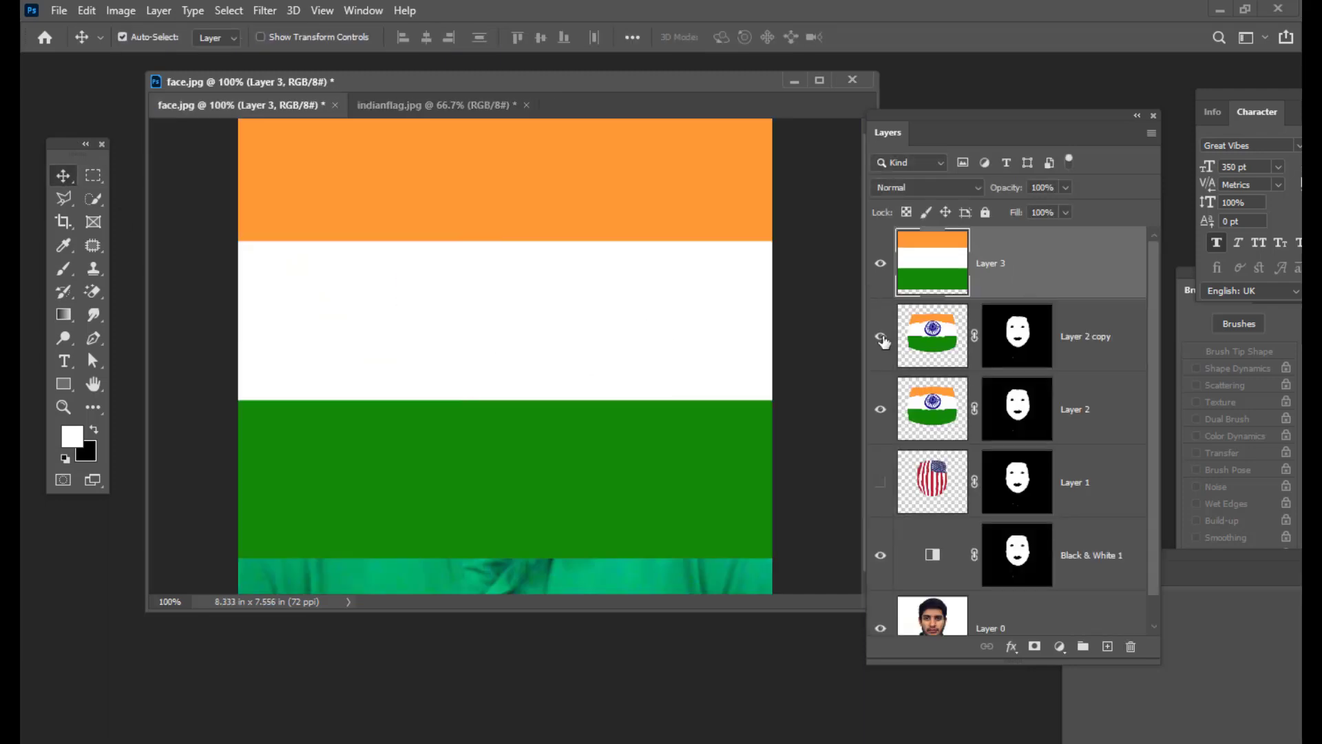
click(881, 411)
- Scale the wheel-less flag to 49.76% and position it over the face
key(ctrl+minus)
key(ctrl+t)
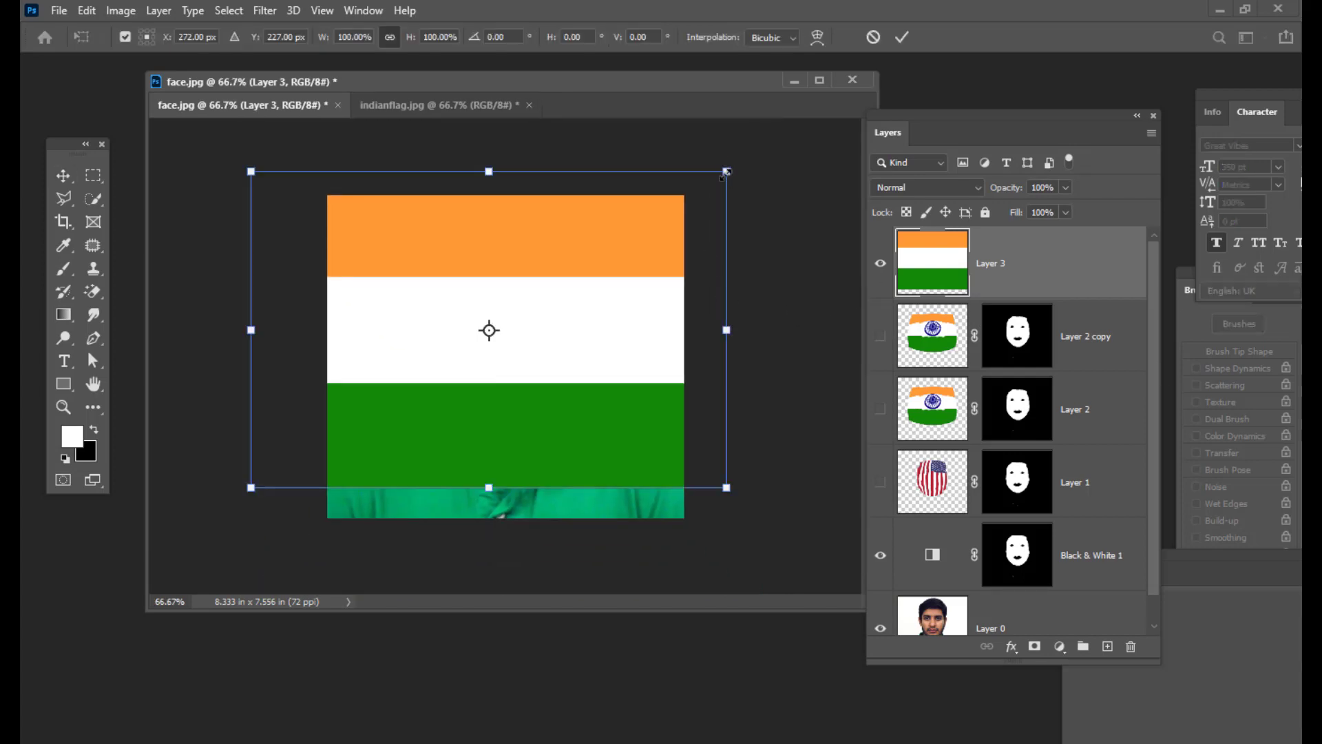
drag(726, 171, 584, 236)
drag(561, 312, 572, 305)
drag(616, 400, 624, 404)
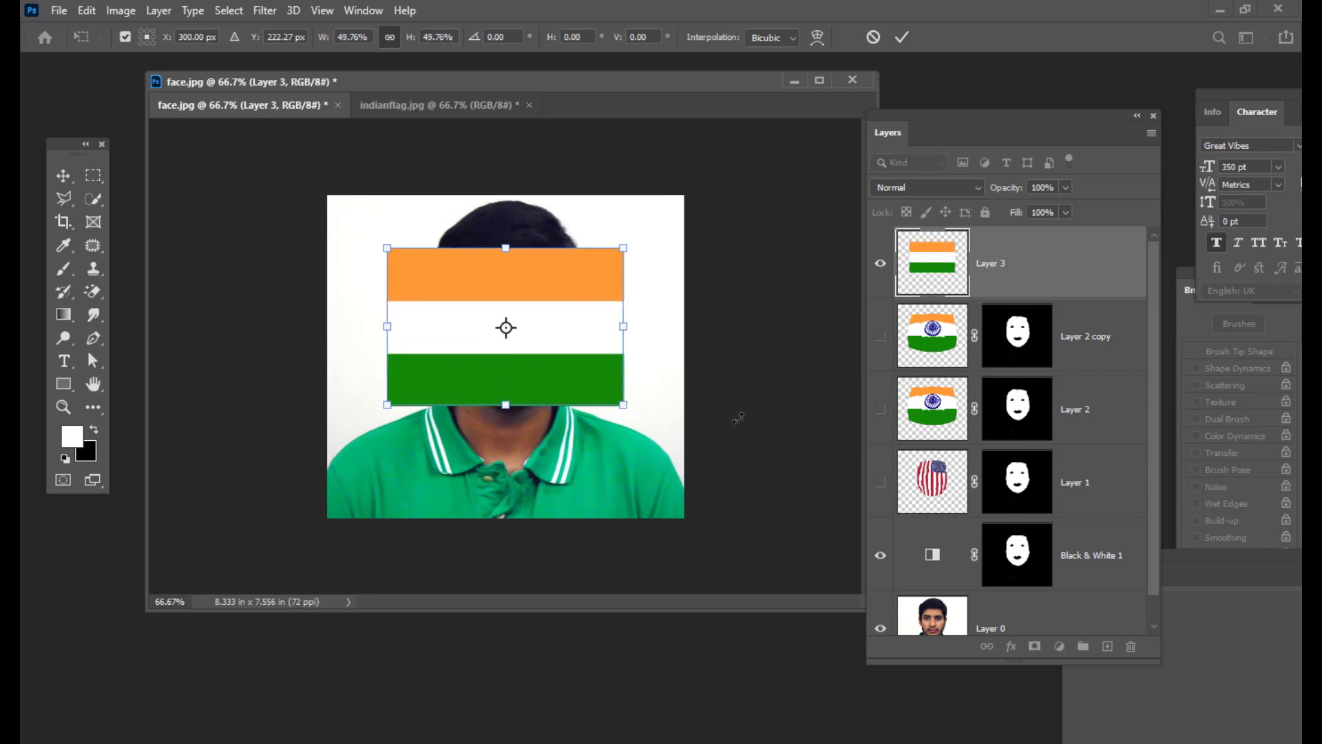
key(Return)
- Lower the flag layer's opacity to 53% and refit it over the face at 97.57% width and 100.57% height
click(1065, 212)
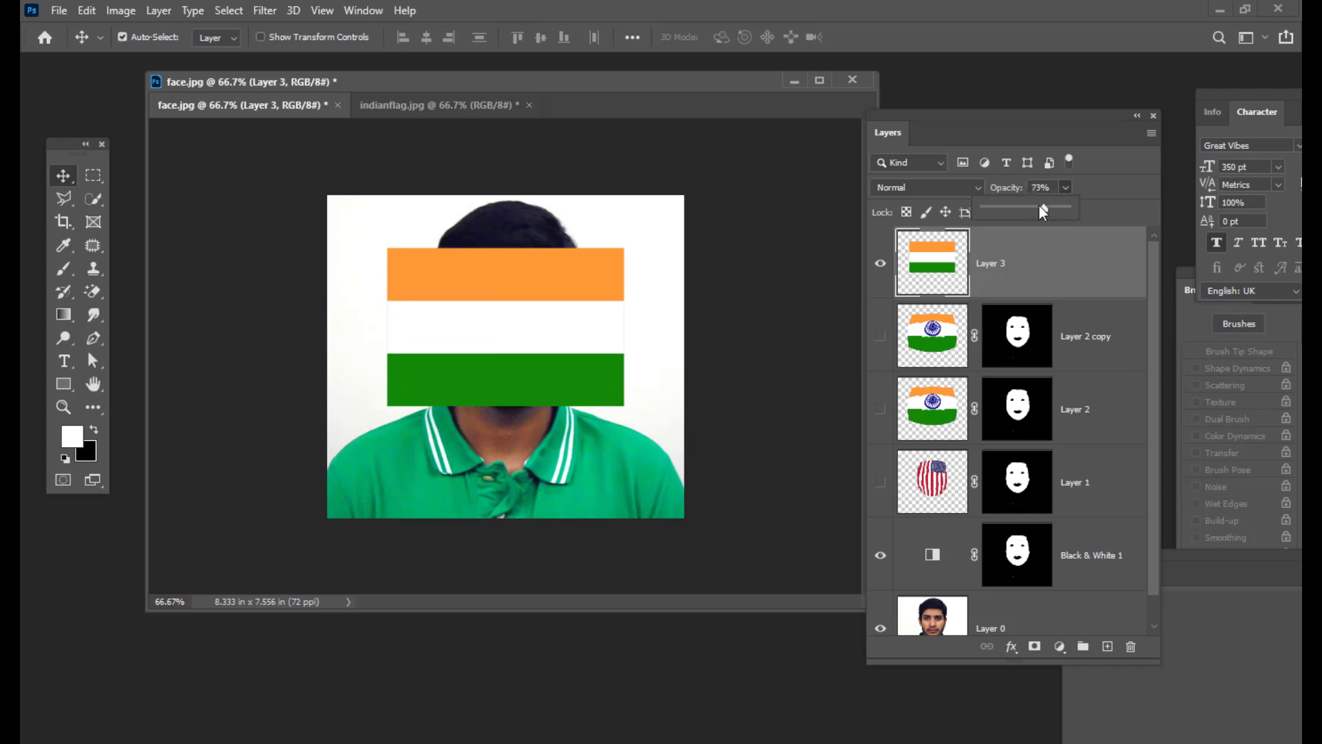
drag(1039, 205, 1028, 208)
key(ctrl+plus)
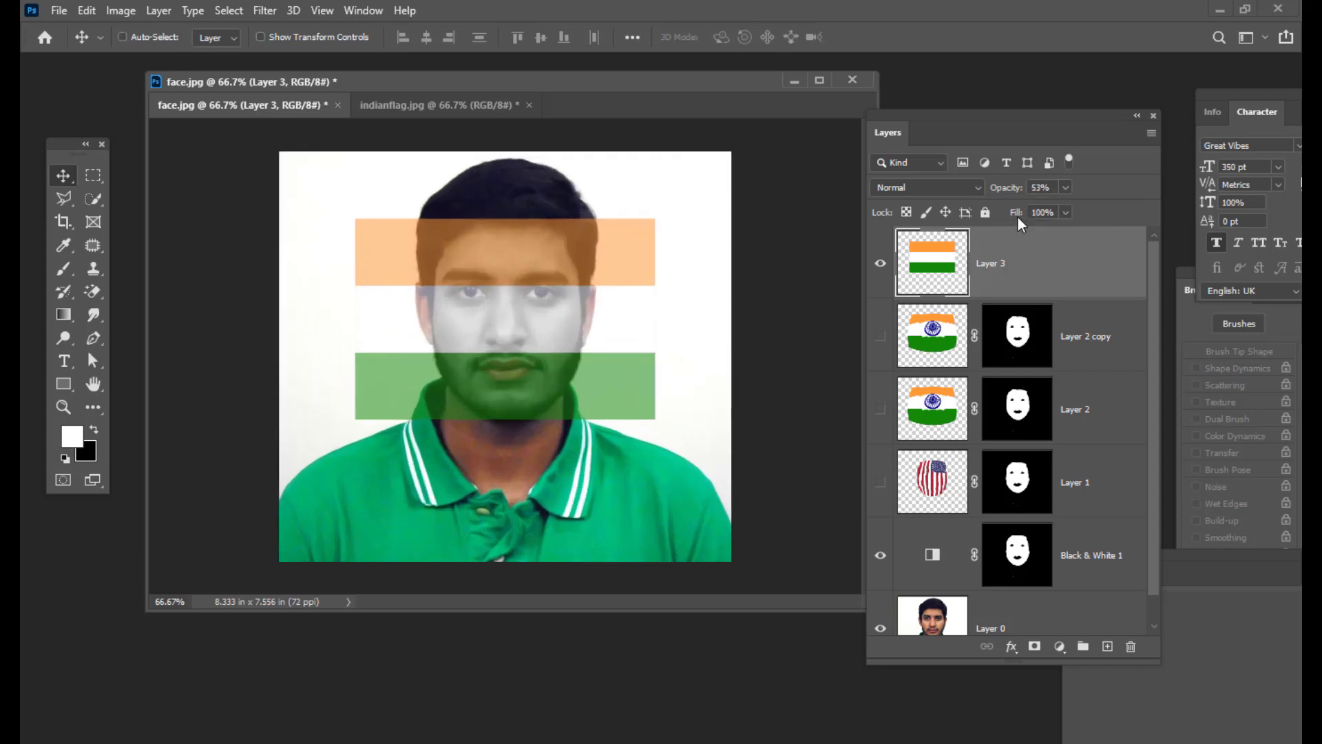
key(ctrl+t)
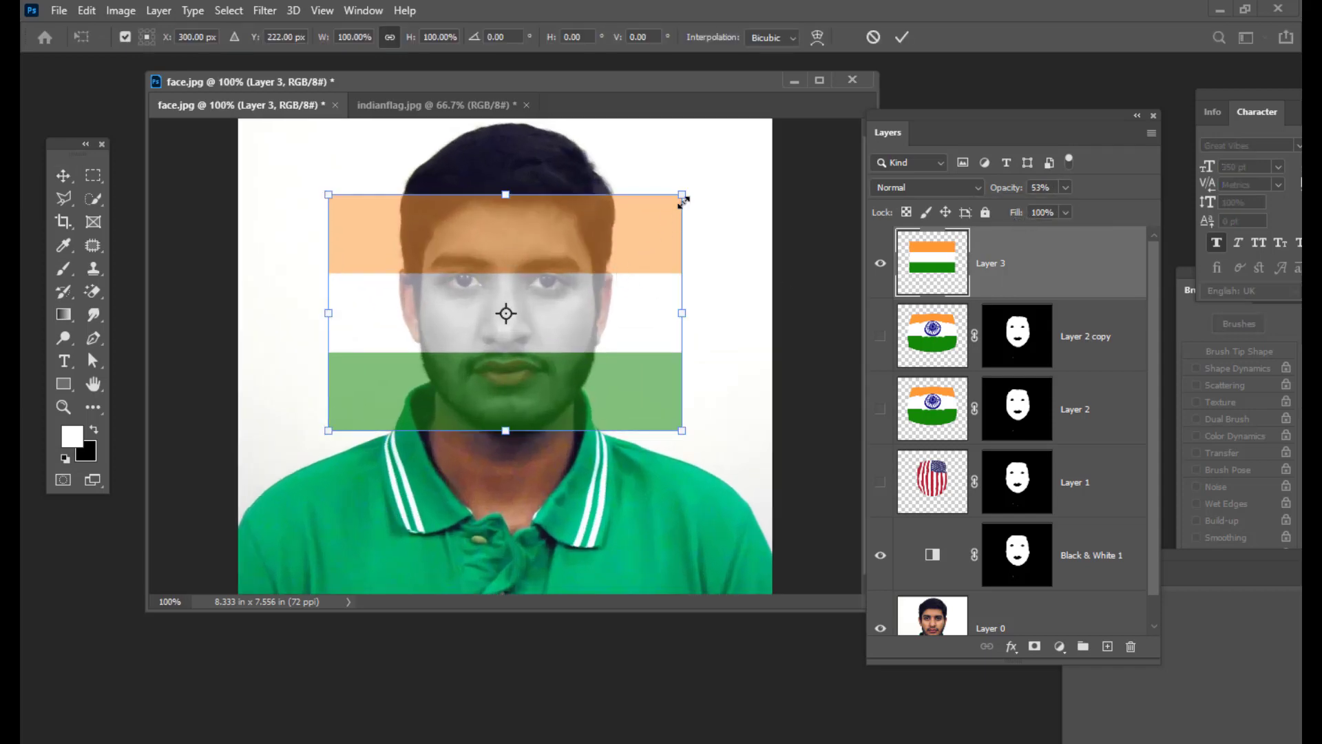
drag(682, 195, 680, 198)
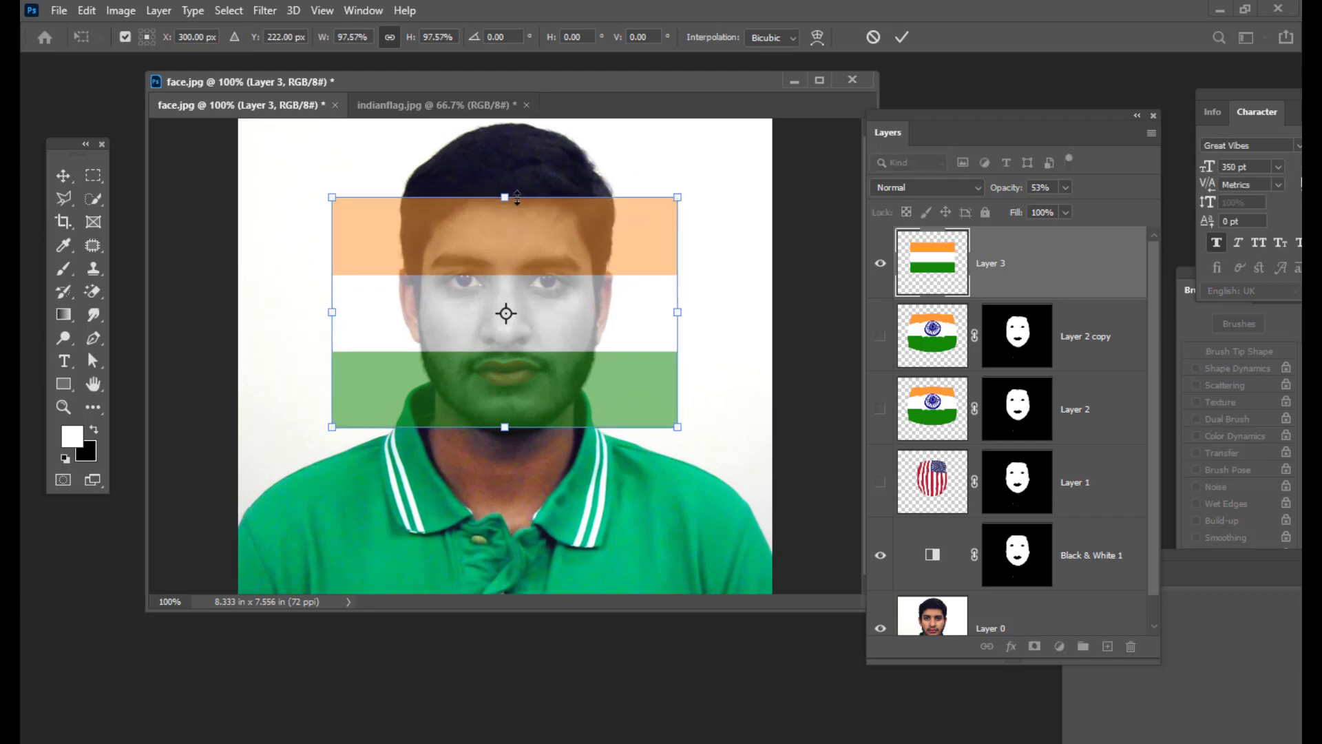
drag(505, 197, 505, 190)
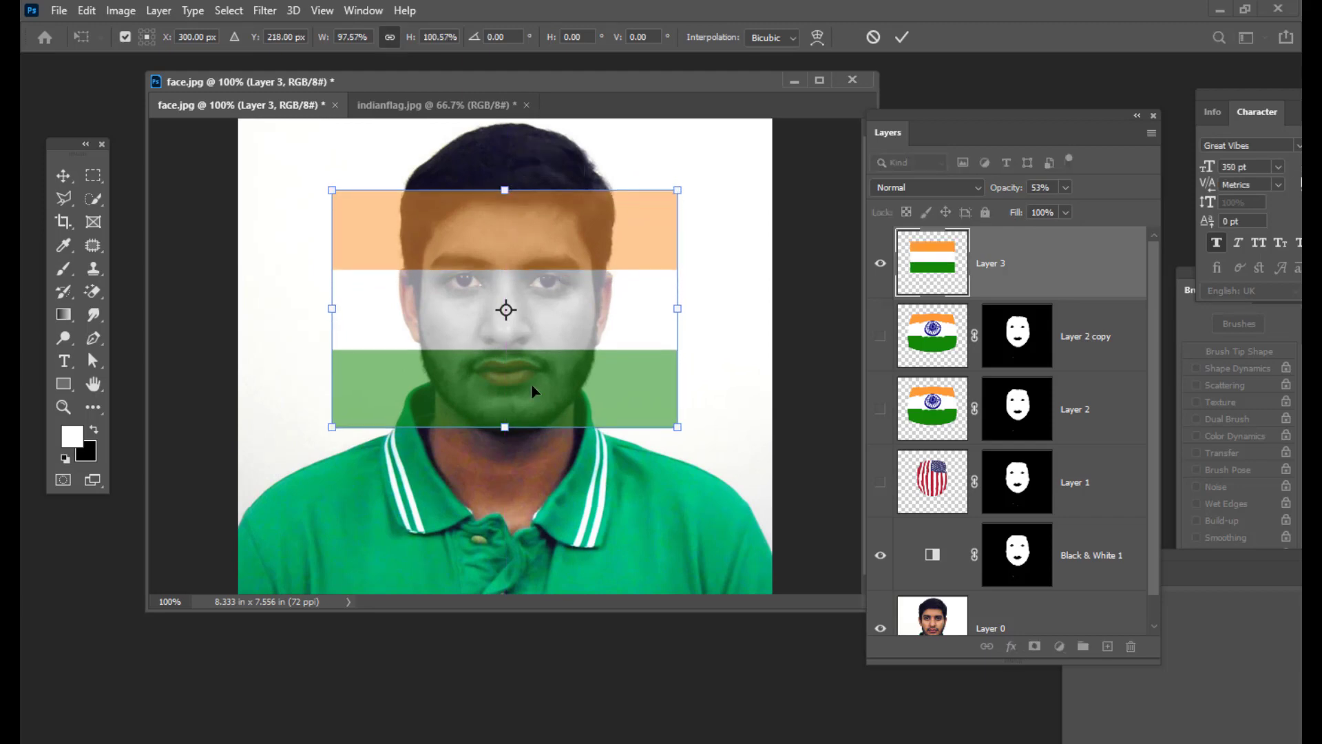
key(Return)
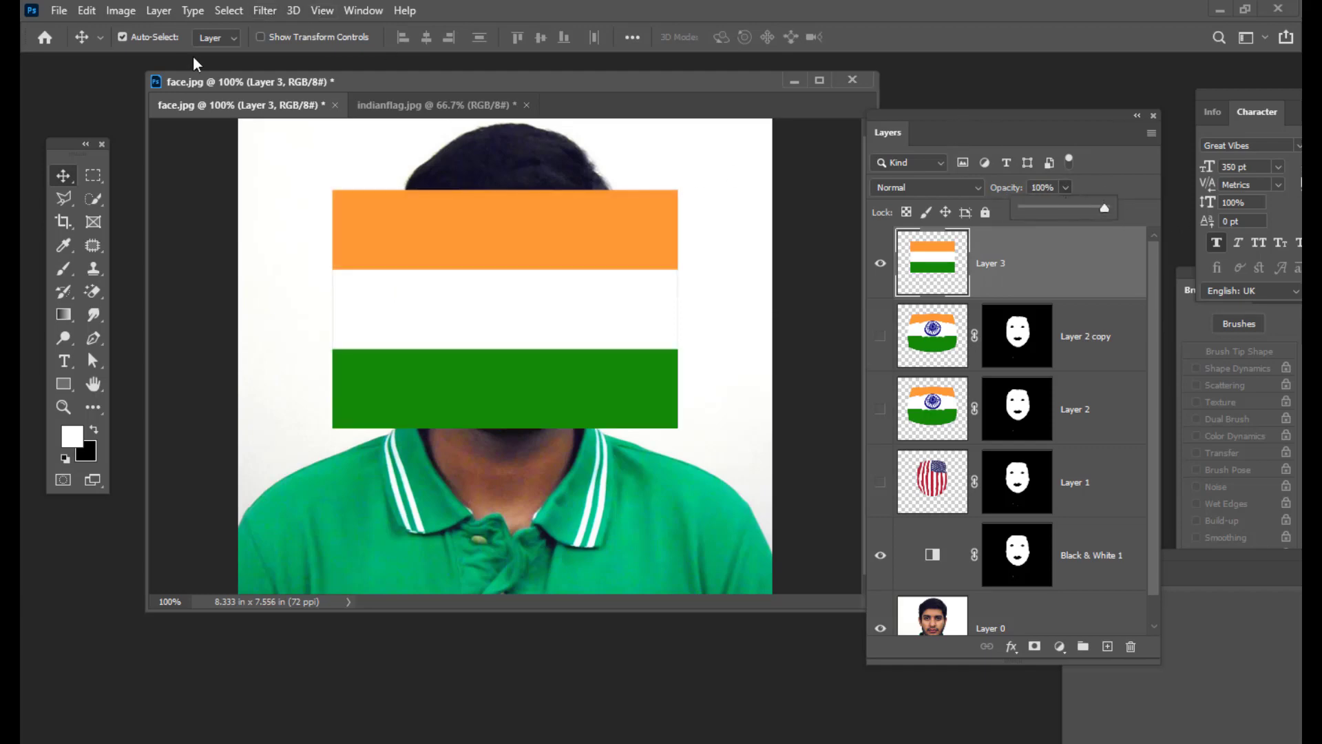
- Bulge the wheel-less flag layer with a Pinch filter amount of -81%
click(264, 10)
mouse_move(322, 246)
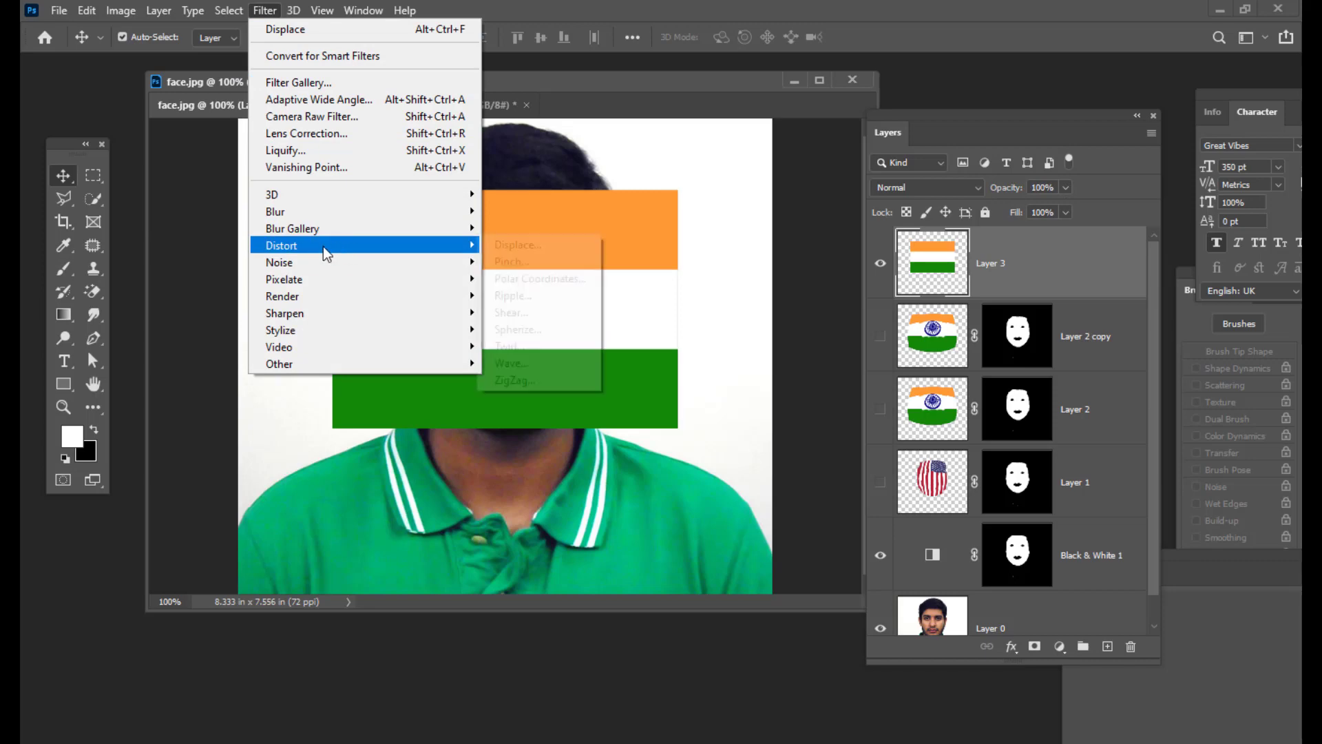
click(511, 262)
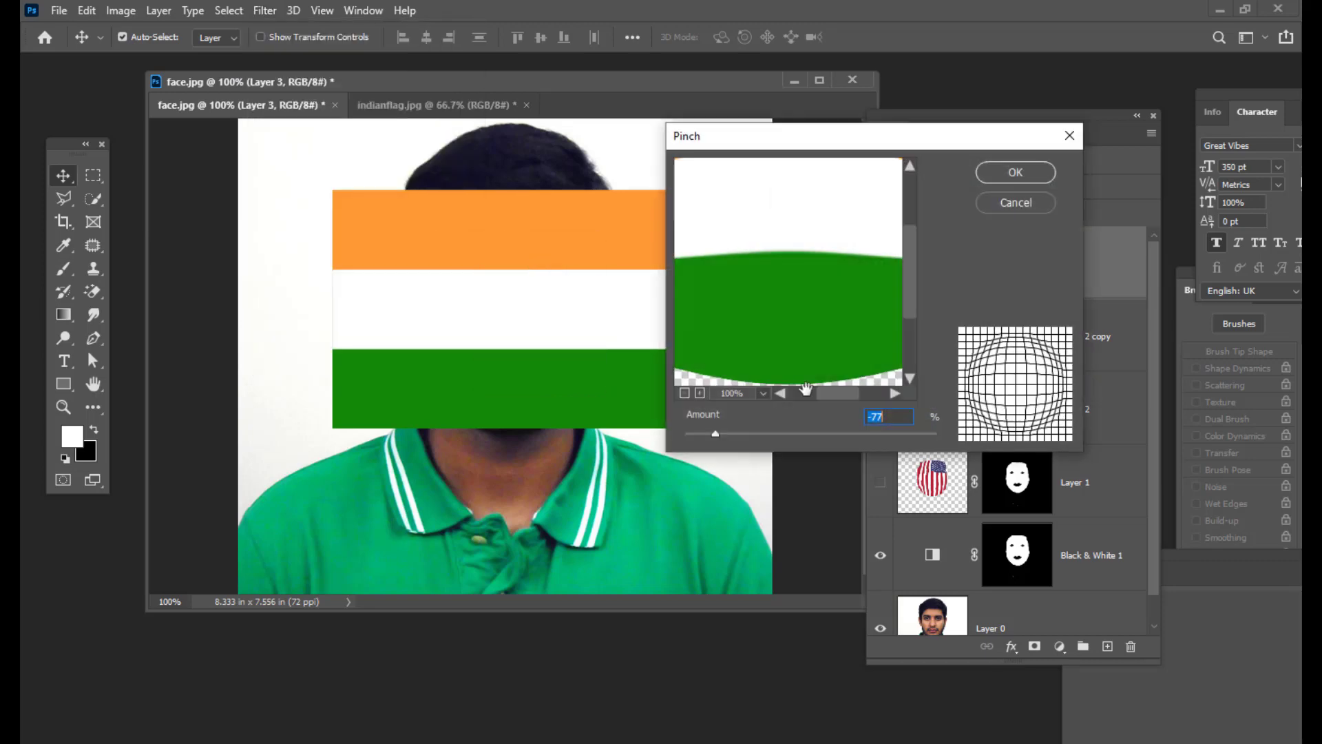
drag(715, 434, 710, 434)
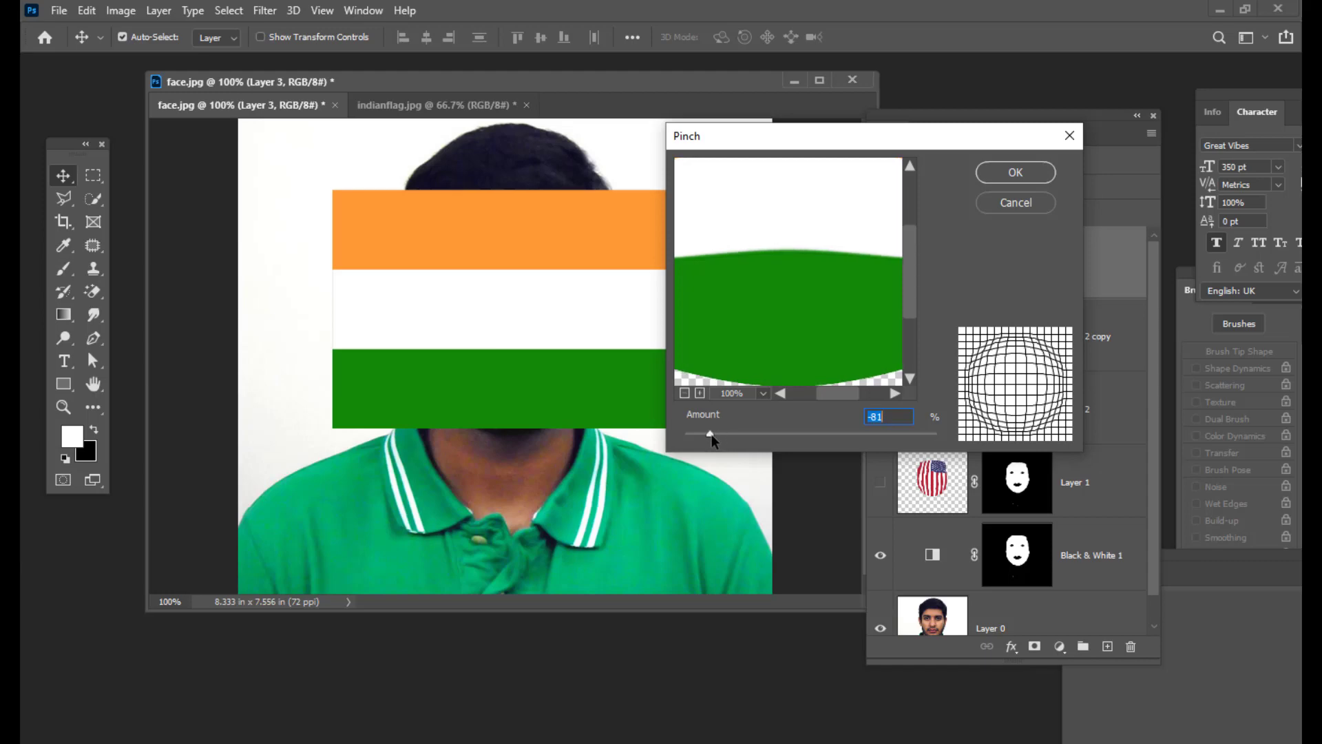
click(684, 393)
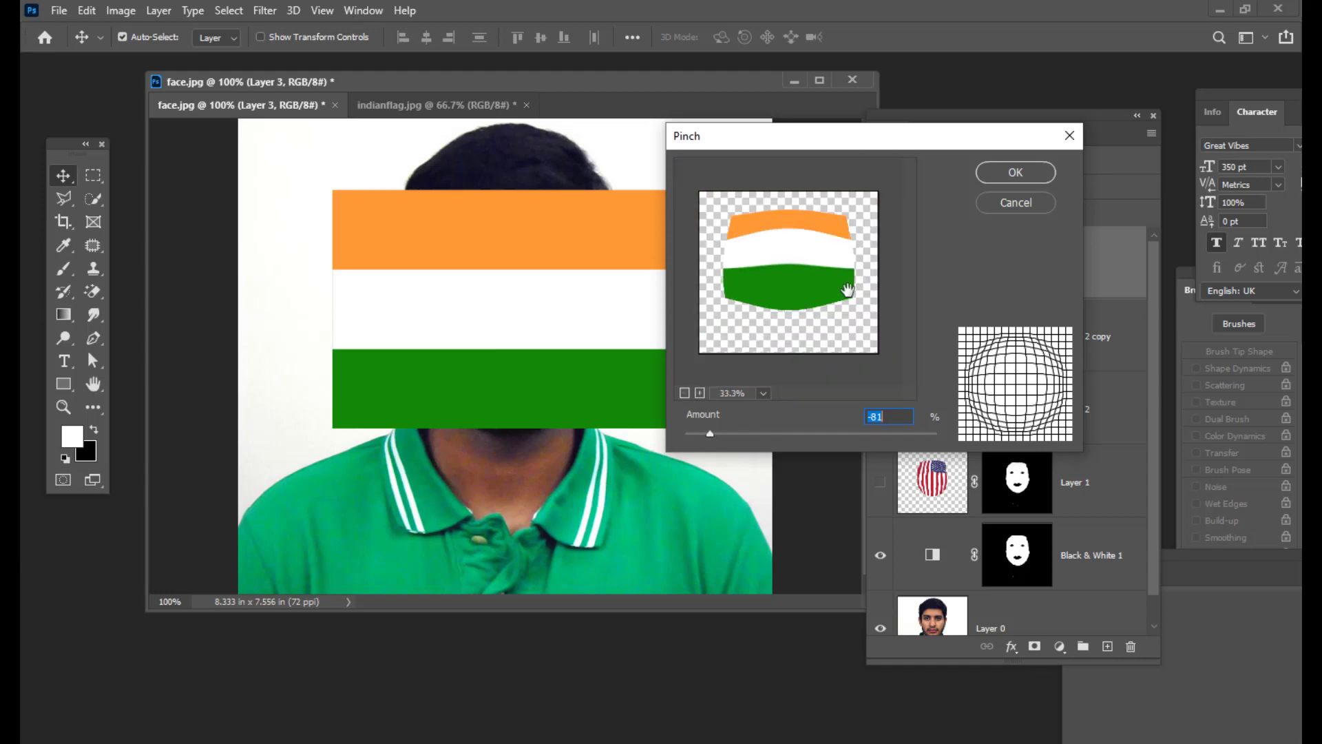
click(1023, 176)
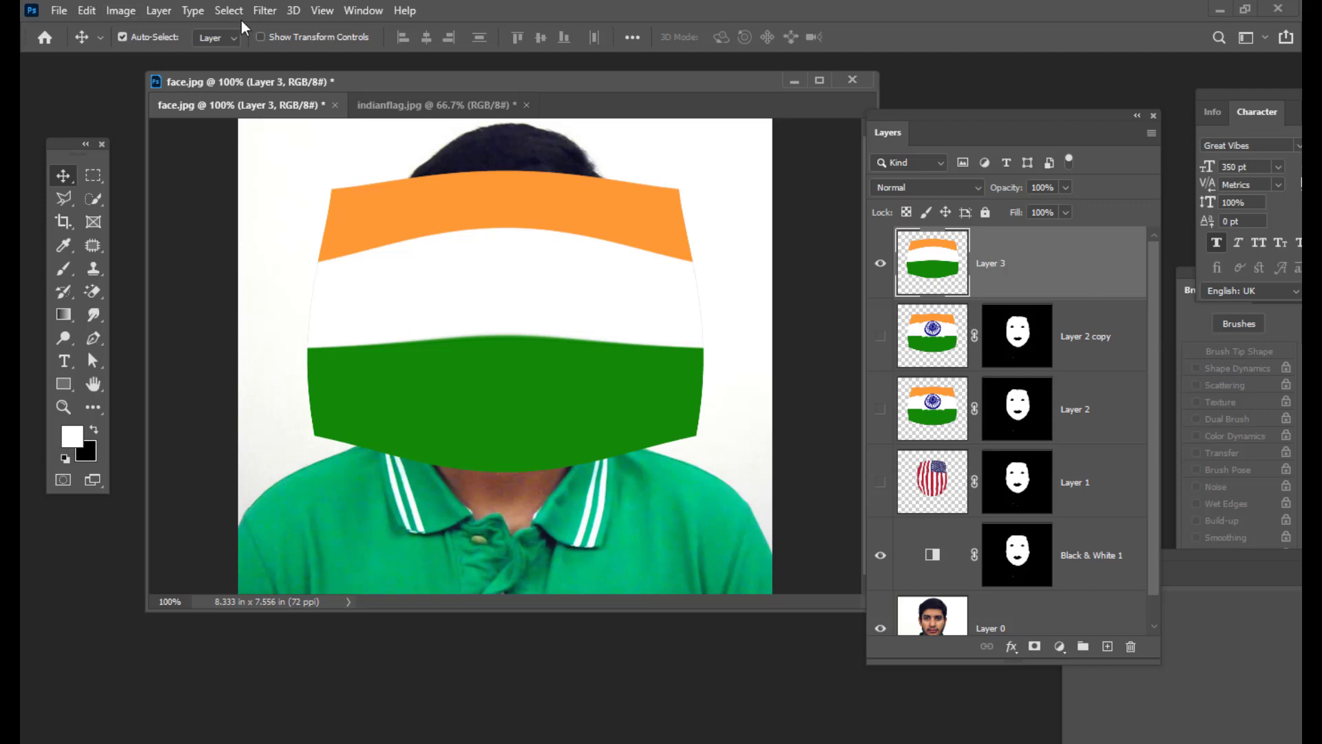
- Displace the bulged flag layer using the Desktop's blackandwhiteimage PSD as the displacement map
click(265, 12)
mouse_move(290, 249)
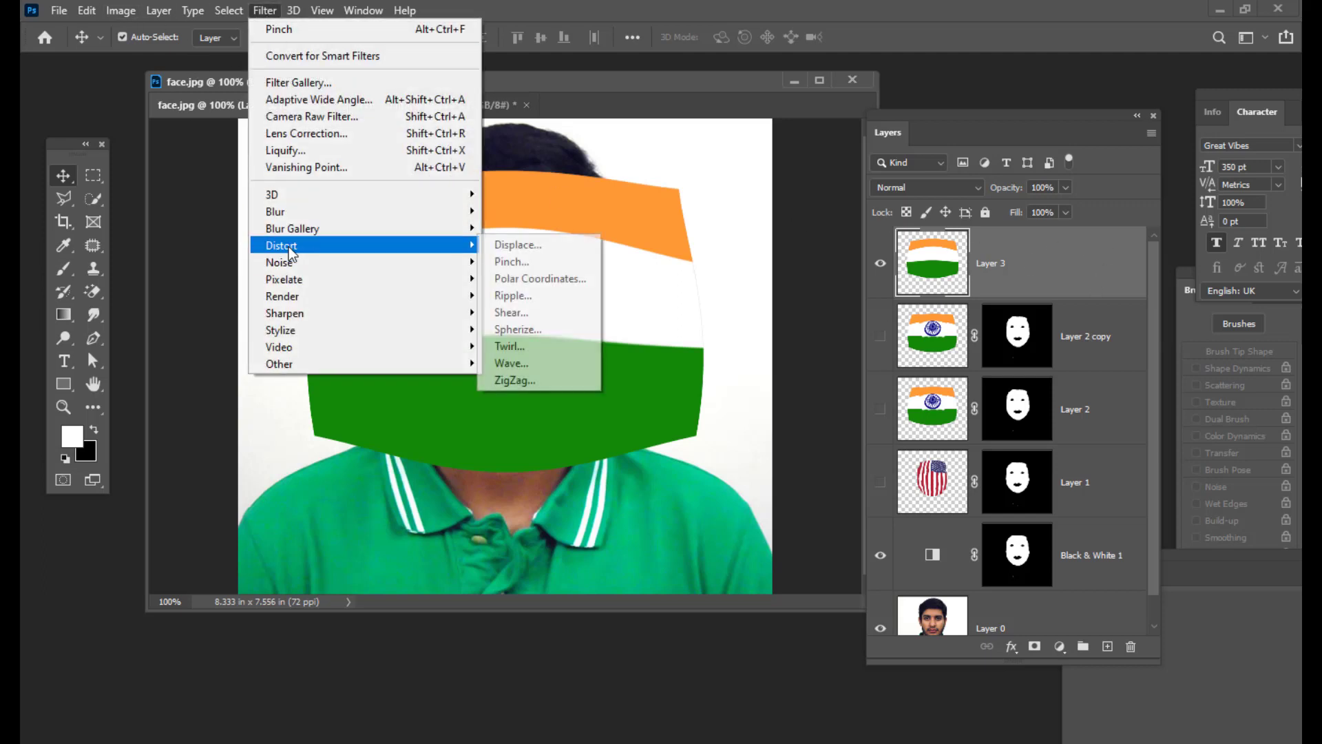
click(564, 249)
click(923, 196)
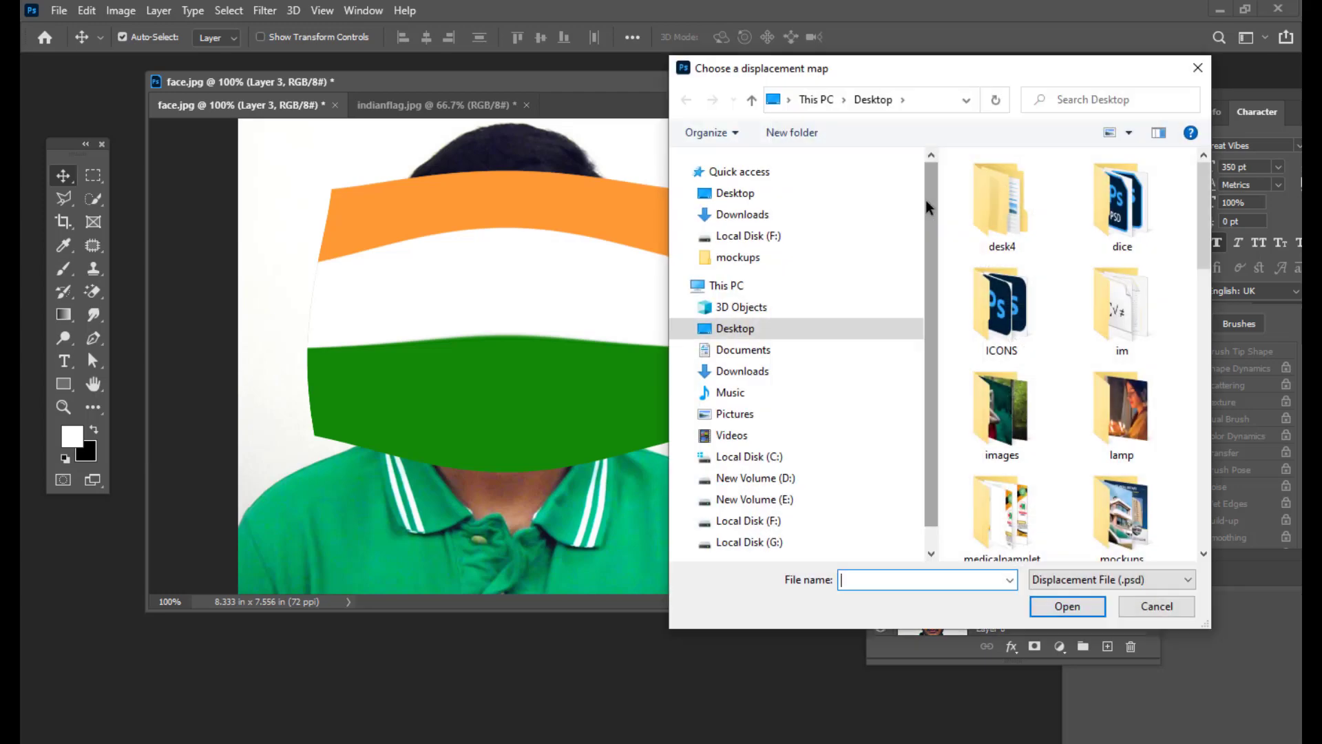
scroll(1136, 296, down, 10)
scroll(1117, 362, up, 8)
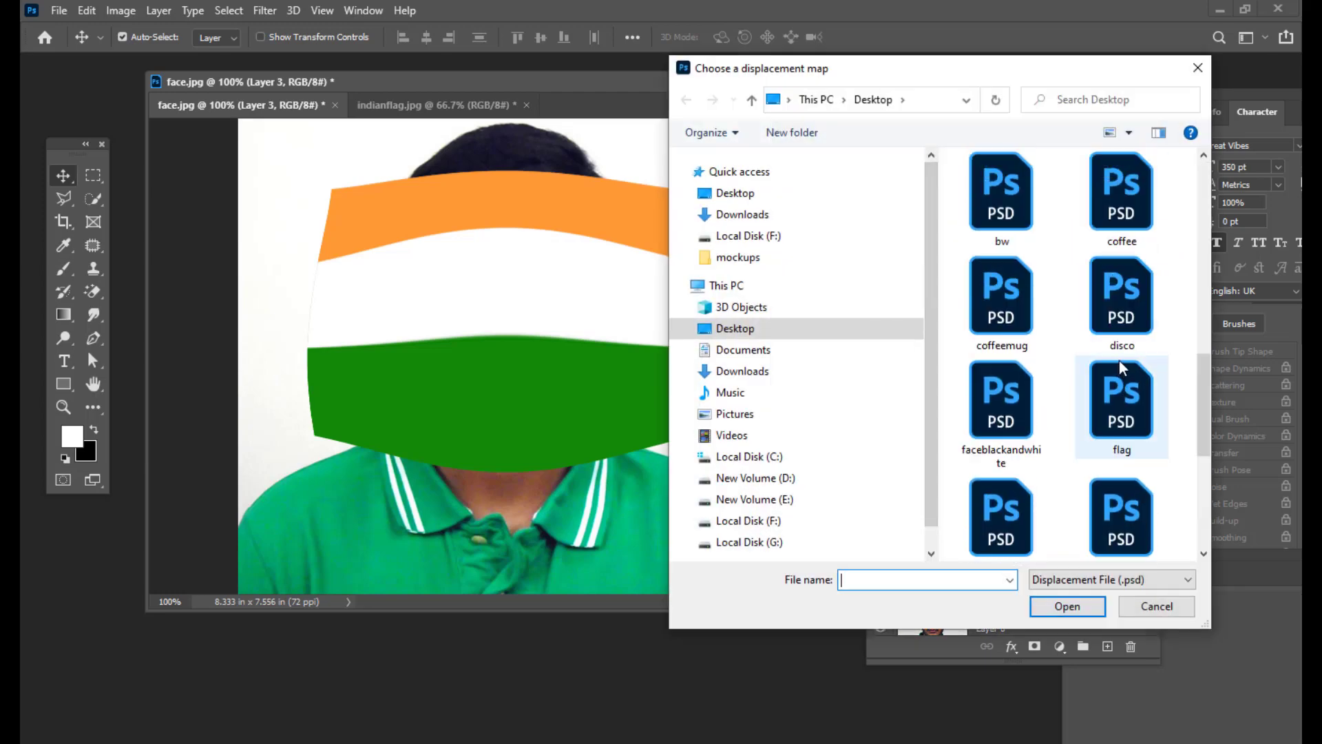
scroll(1108, 345, up, 3)
scroll(1115, 395, down, 5)
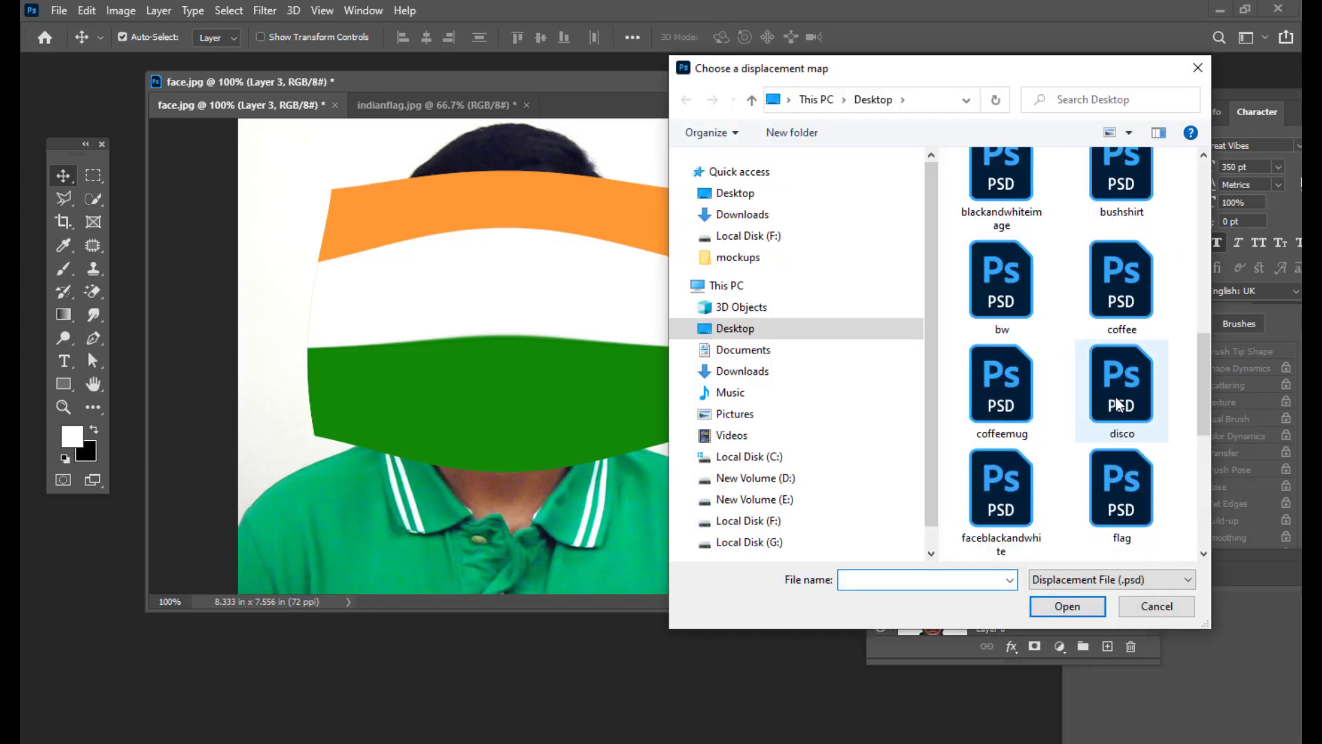
click(1001, 181)
click(1047, 607)
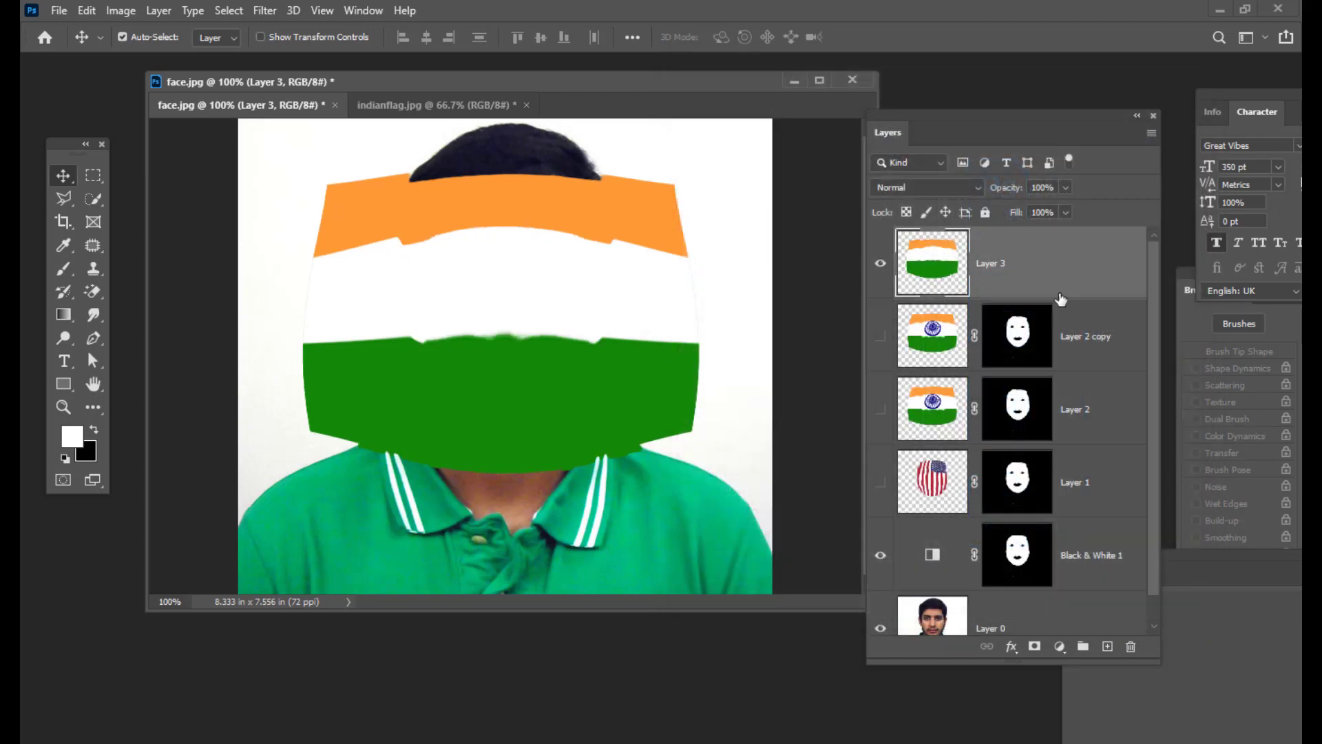
- Set the displaced wheel-less flag layer's blend mode to Overlay
click(954, 196)
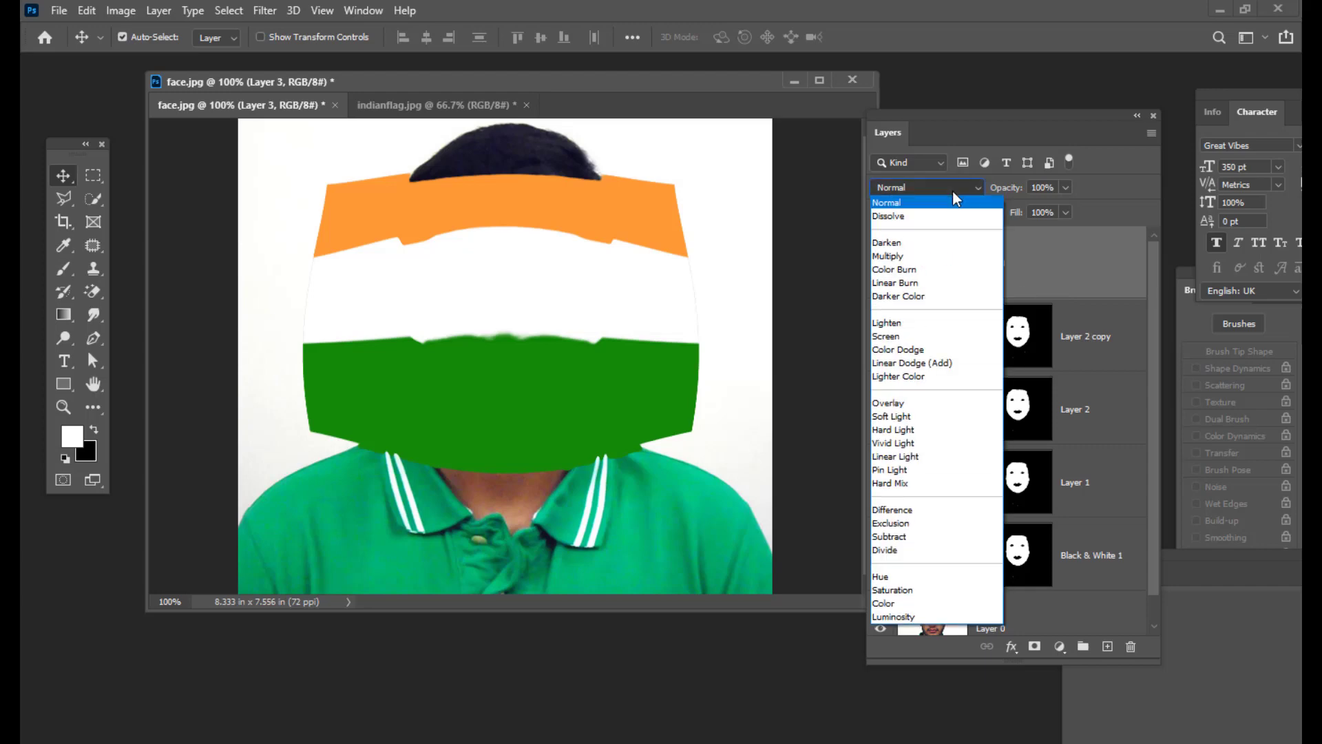
click(927, 402)
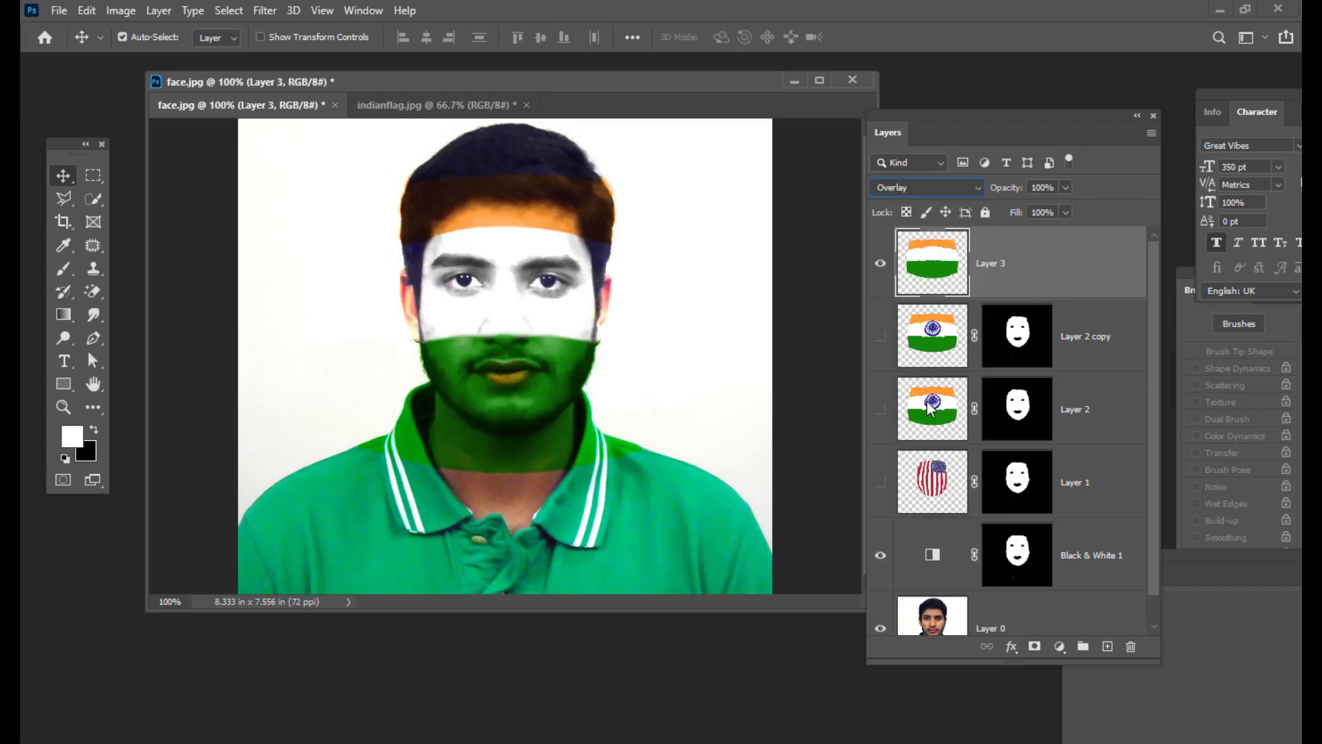
- Copy the face-shaped layer mask from Layer 2 copy onto the wheel-less flag in Layer 3
click(1036, 332)
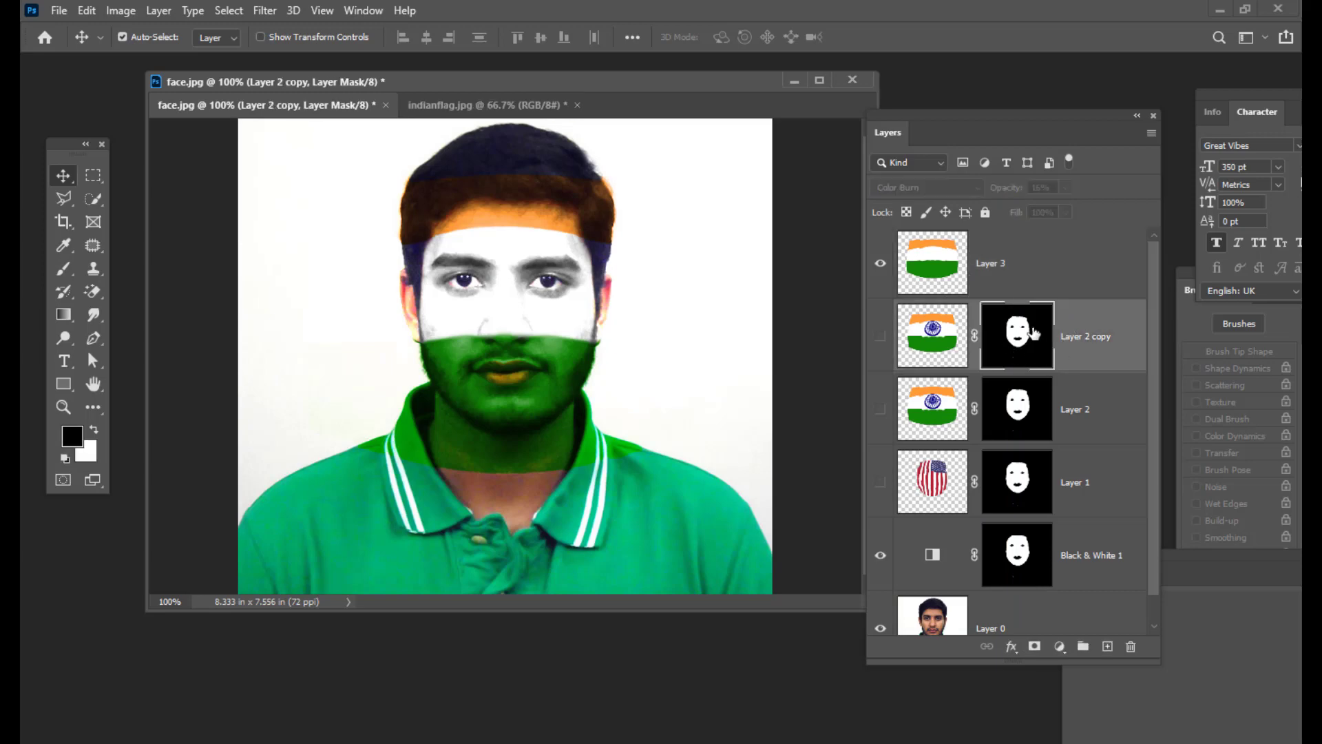
drag(1031, 337, 1032, 264)
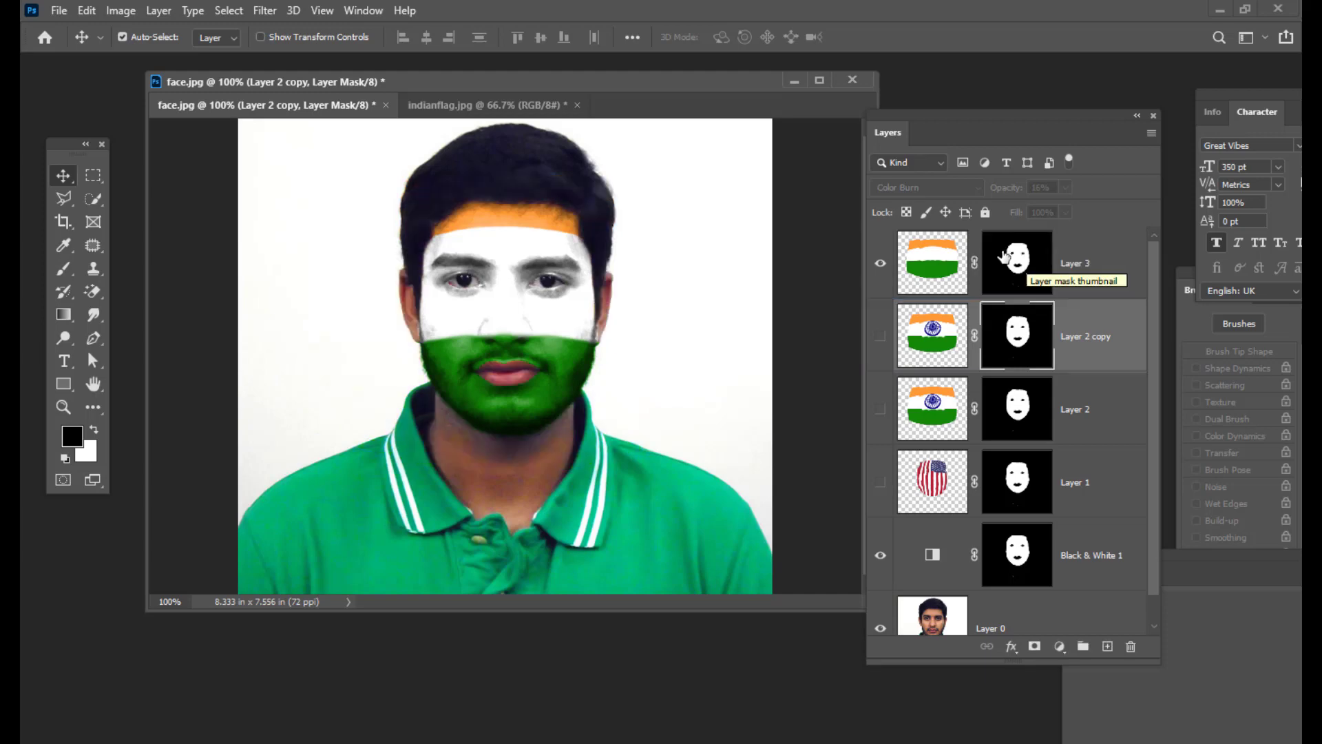
- Compare blend modes for Layer 3, choose Overlay, and lower the layer's opacity to 60%
click(1093, 260)
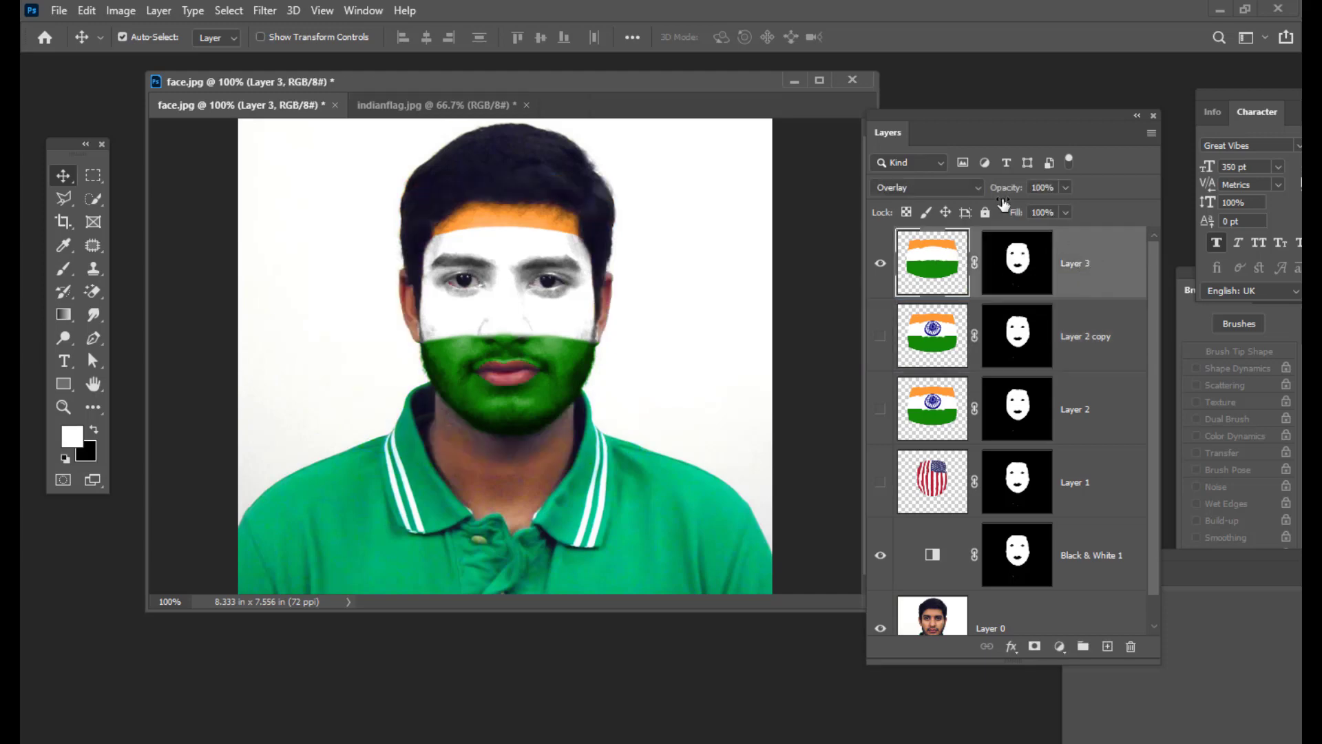
drag(926, 126, 944, 116)
click(945, 187)
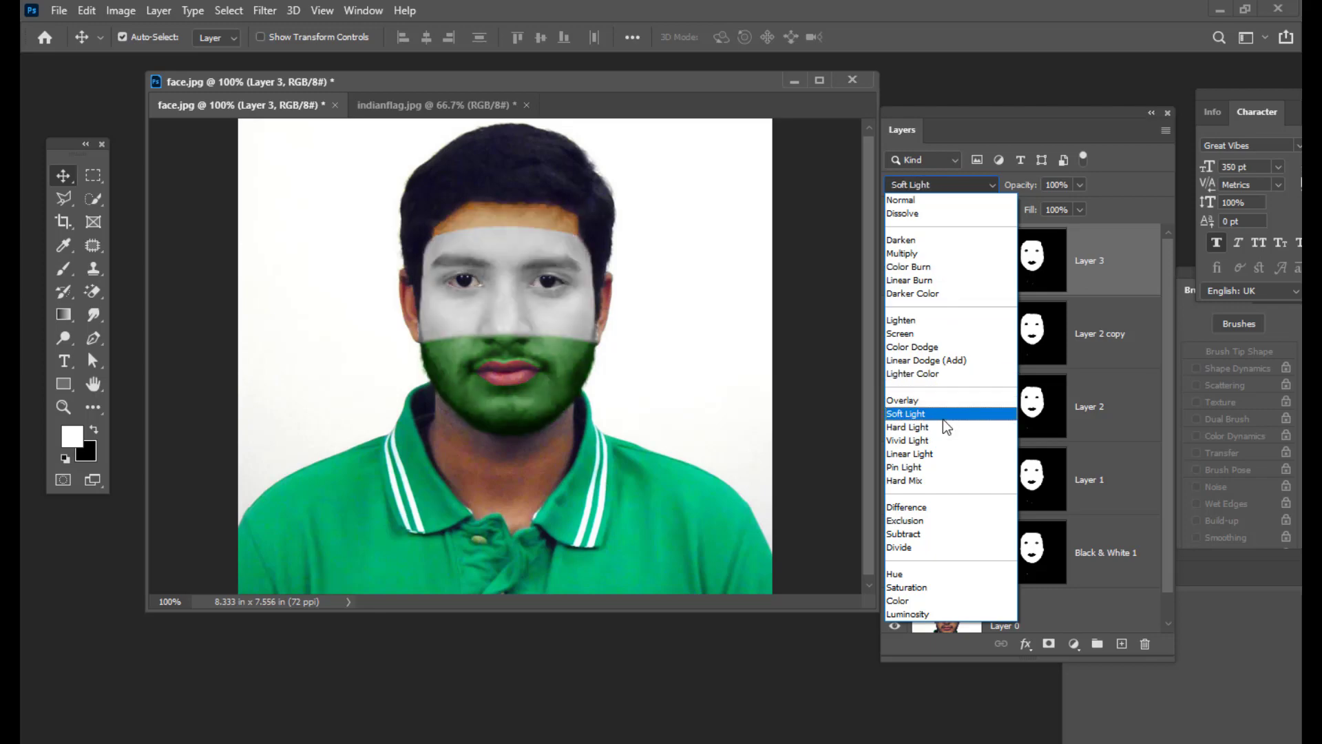
click(940, 401)
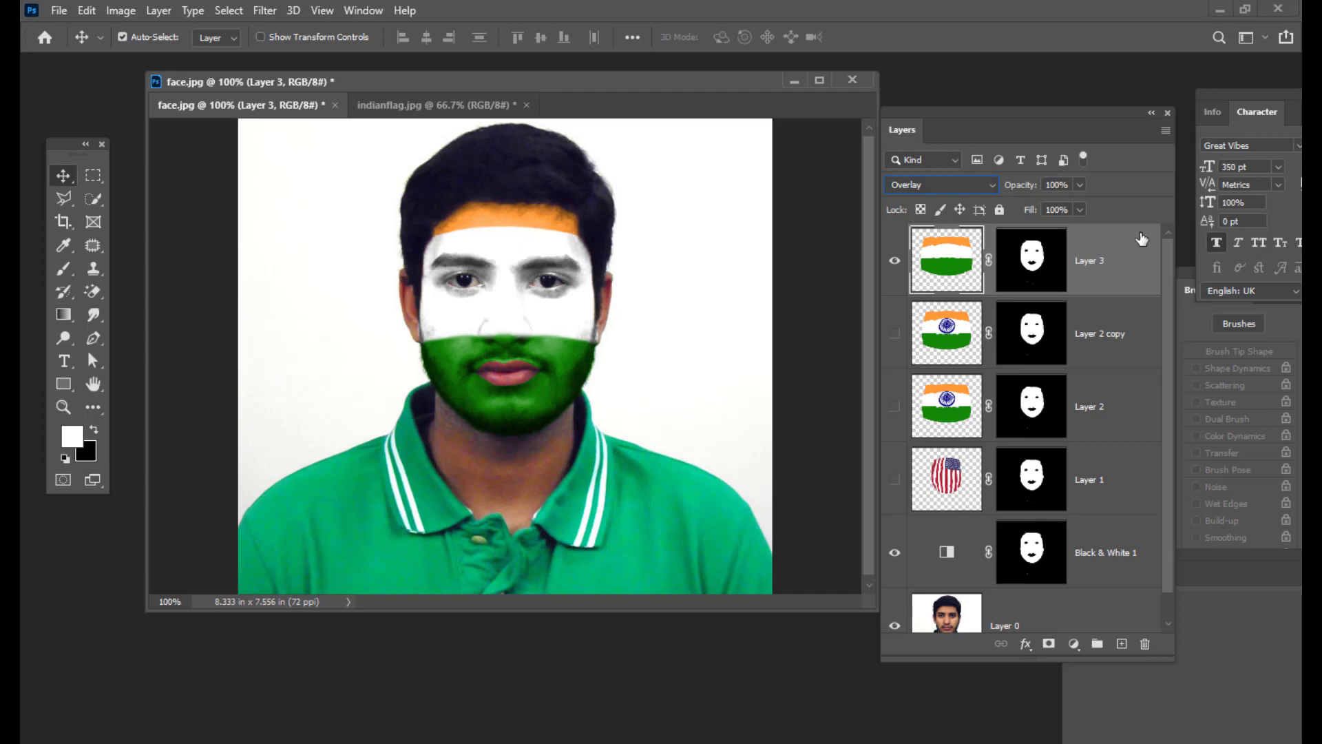
click(1080, 184)
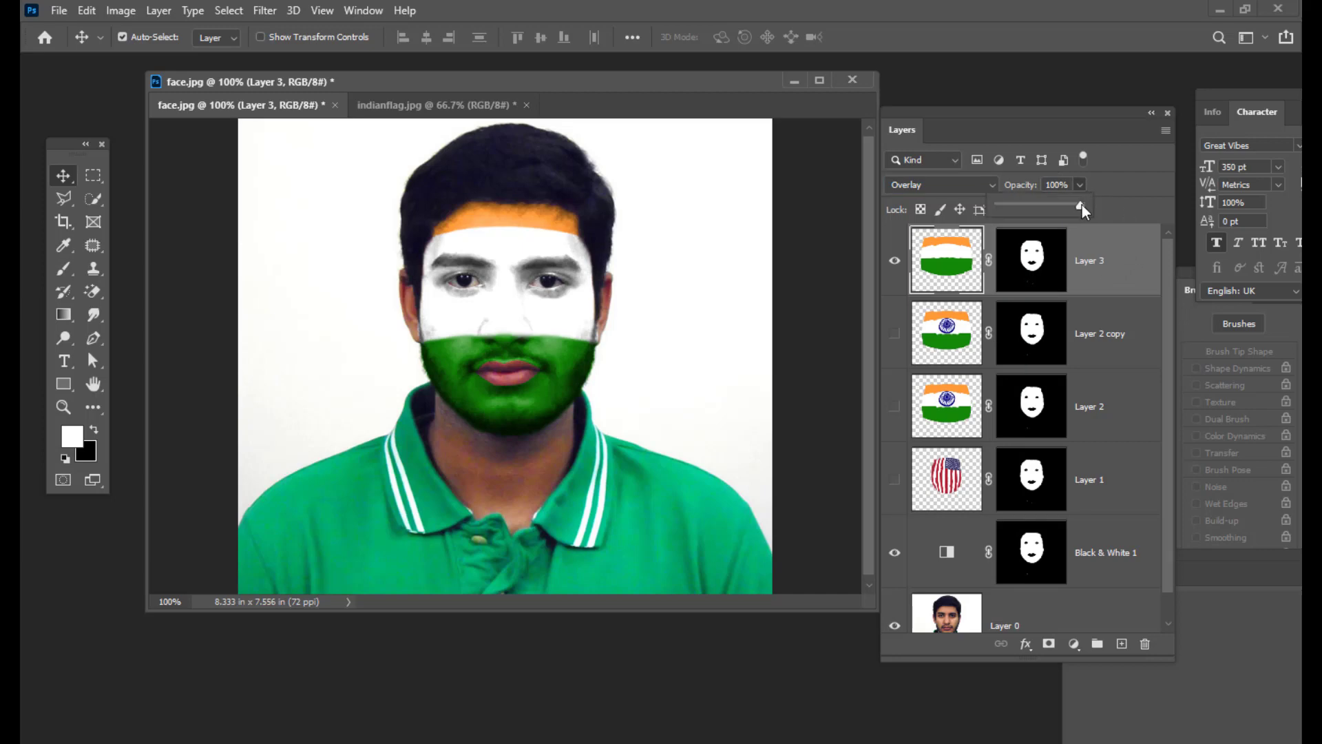
drag(1061, 207, 1053, 207)
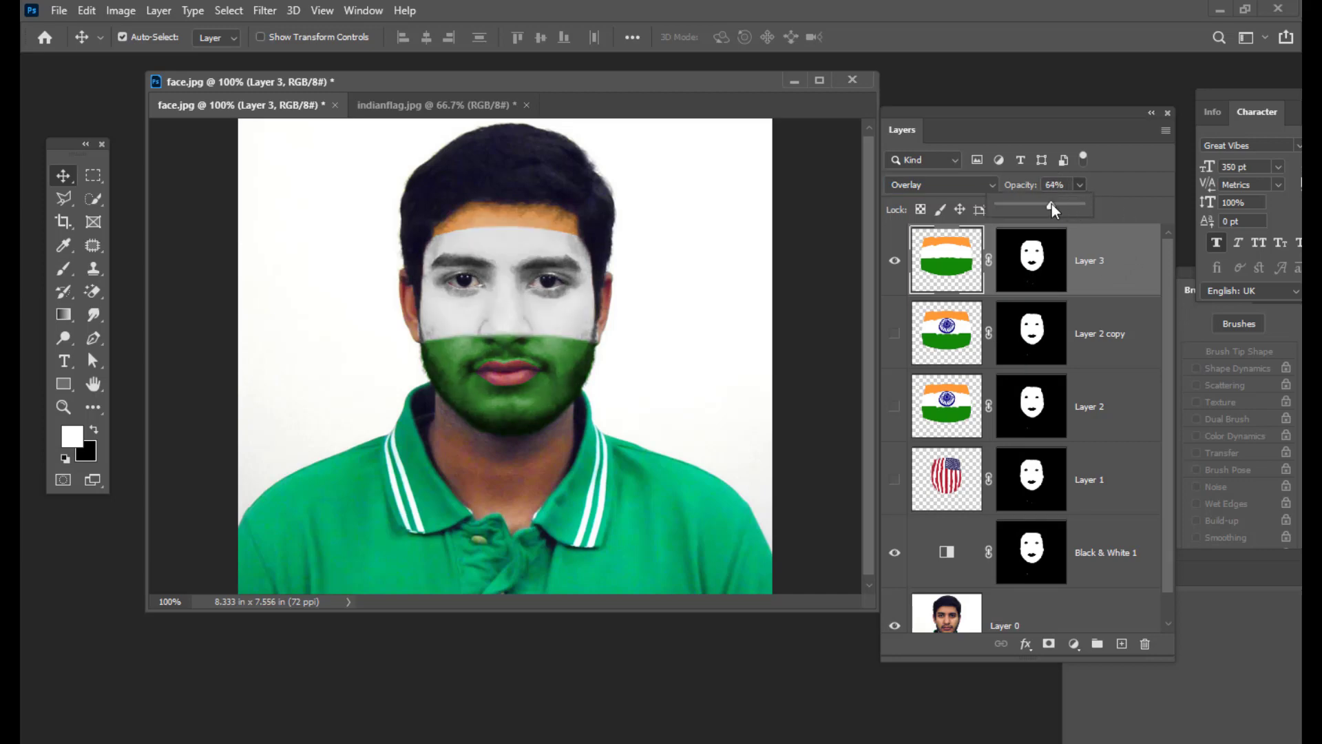
click(1120, 185)
drag(956, 110, 976, 107)
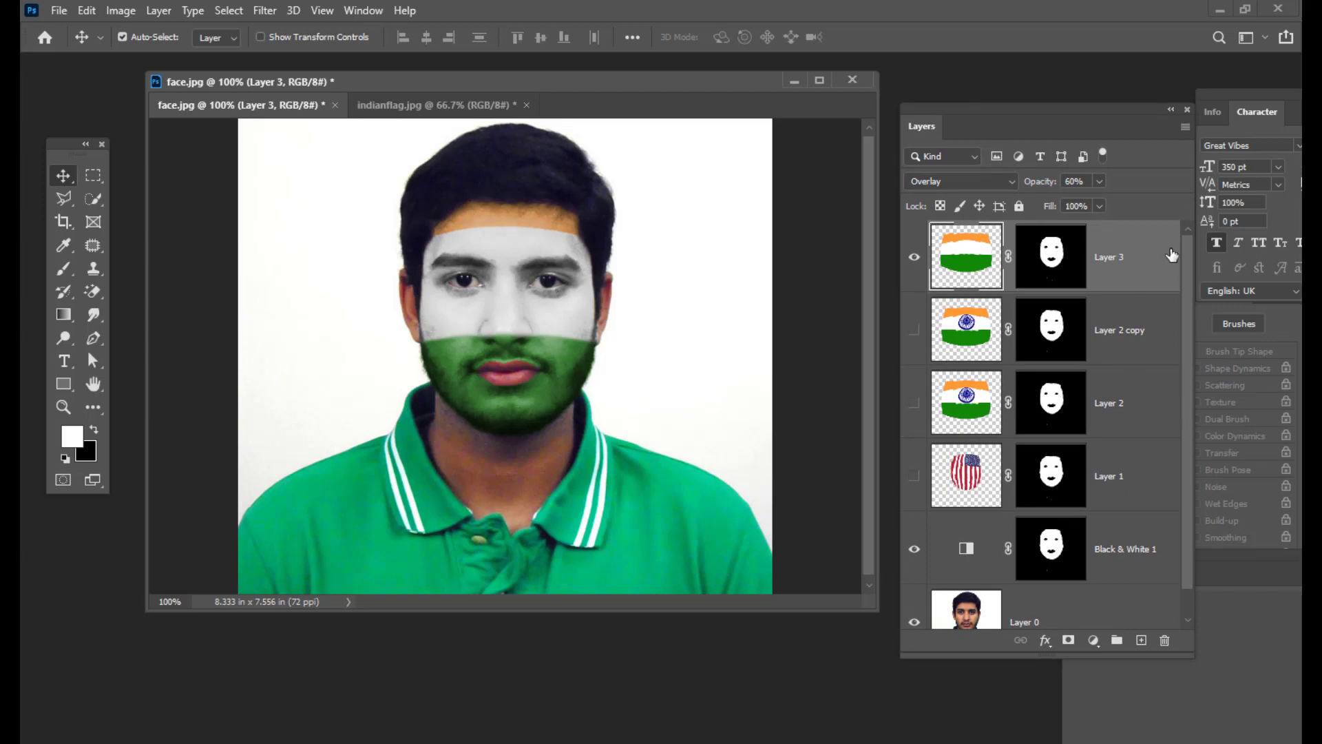
- Duplicate the masked wheel-less flag layer and lower the duplicate's opacity to 26%
key(ctrl+j)
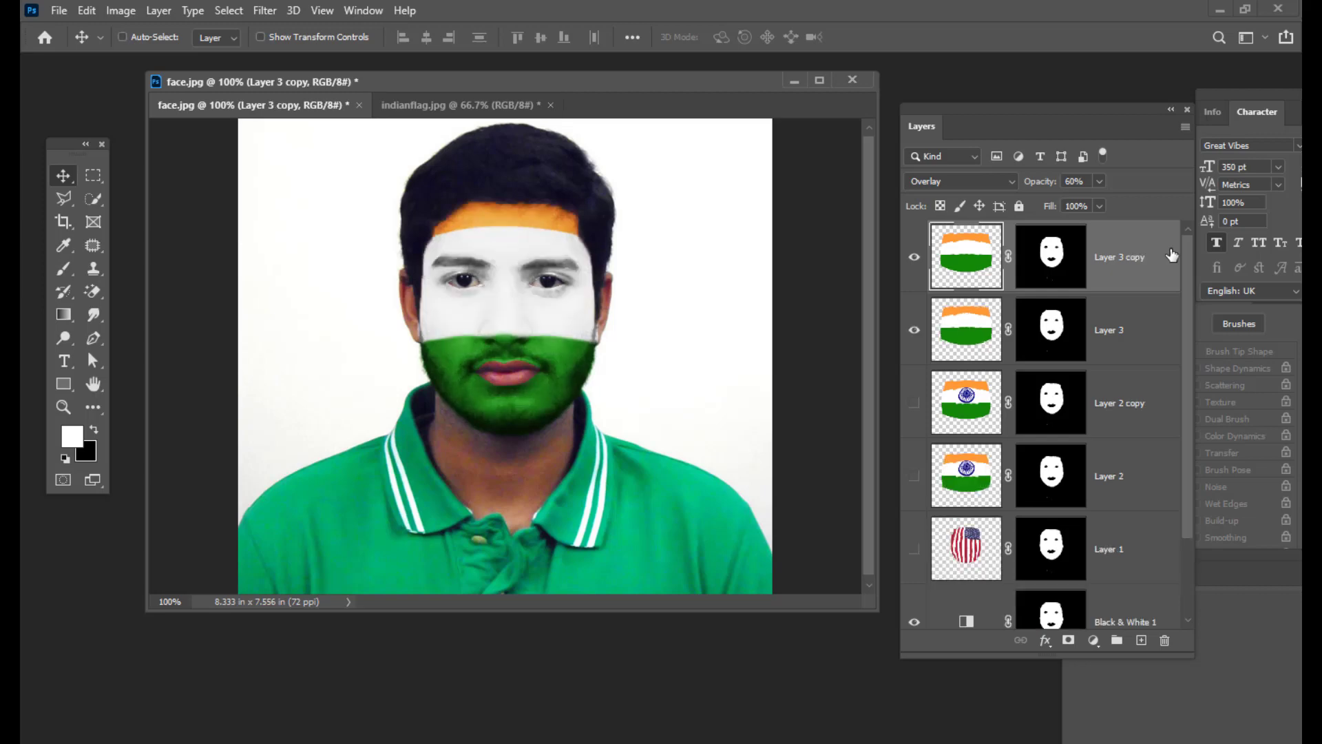
click(1100, 182)
drag(1097, 199, 1073, 201)
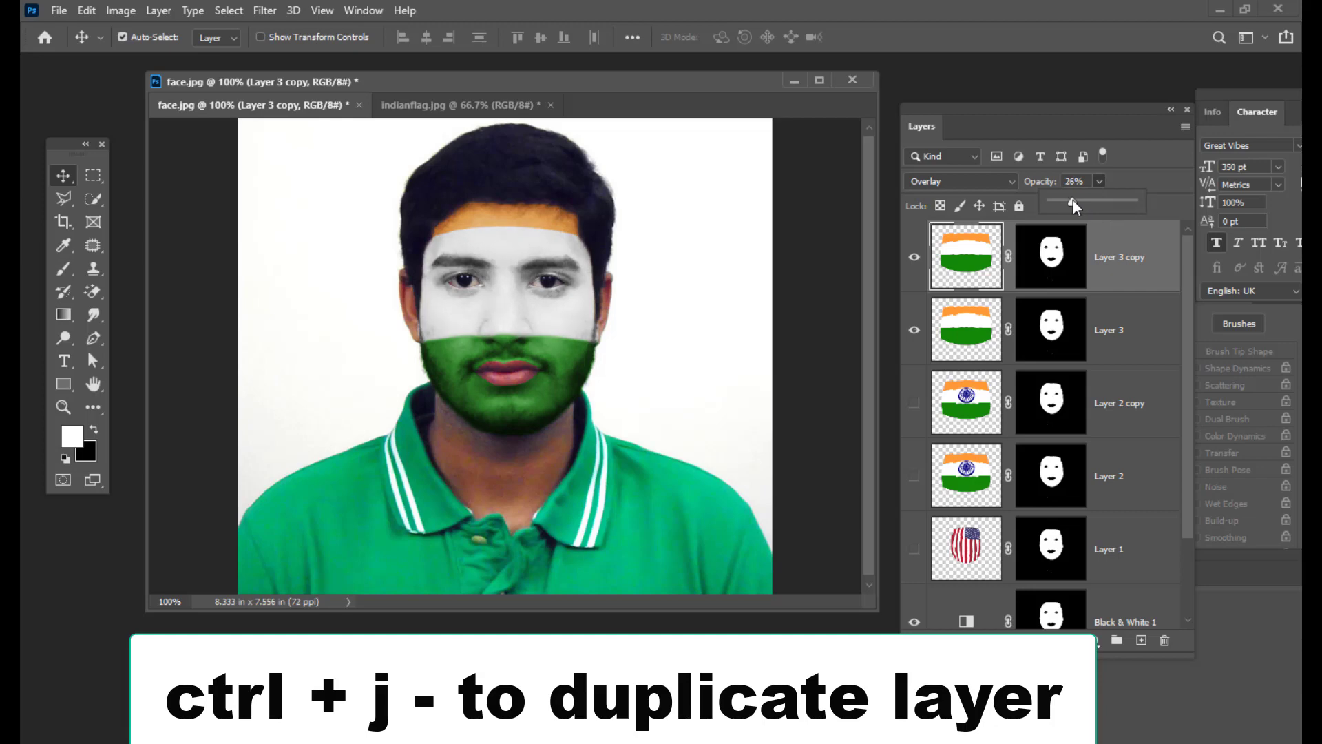
click(1044, 121)
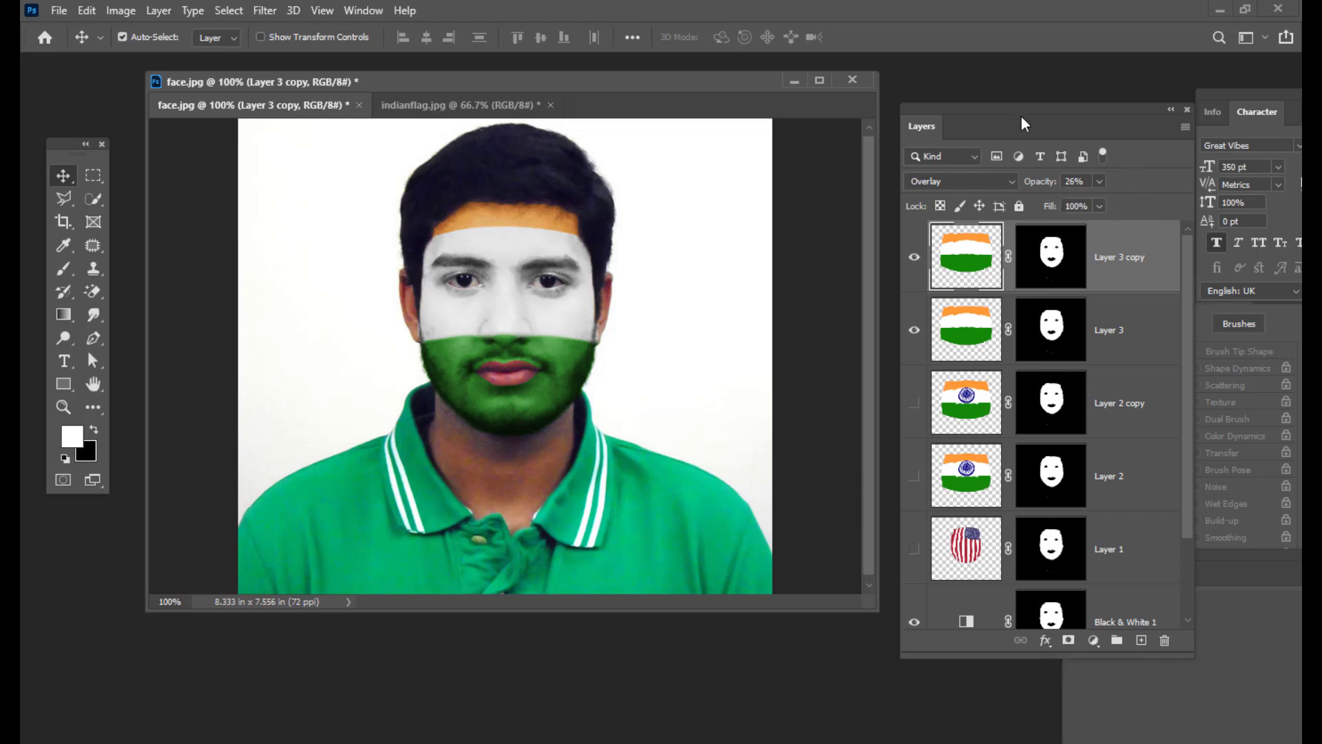
drag(1022, 117, 1115, 116)
drag(569, 75, 589, 93)
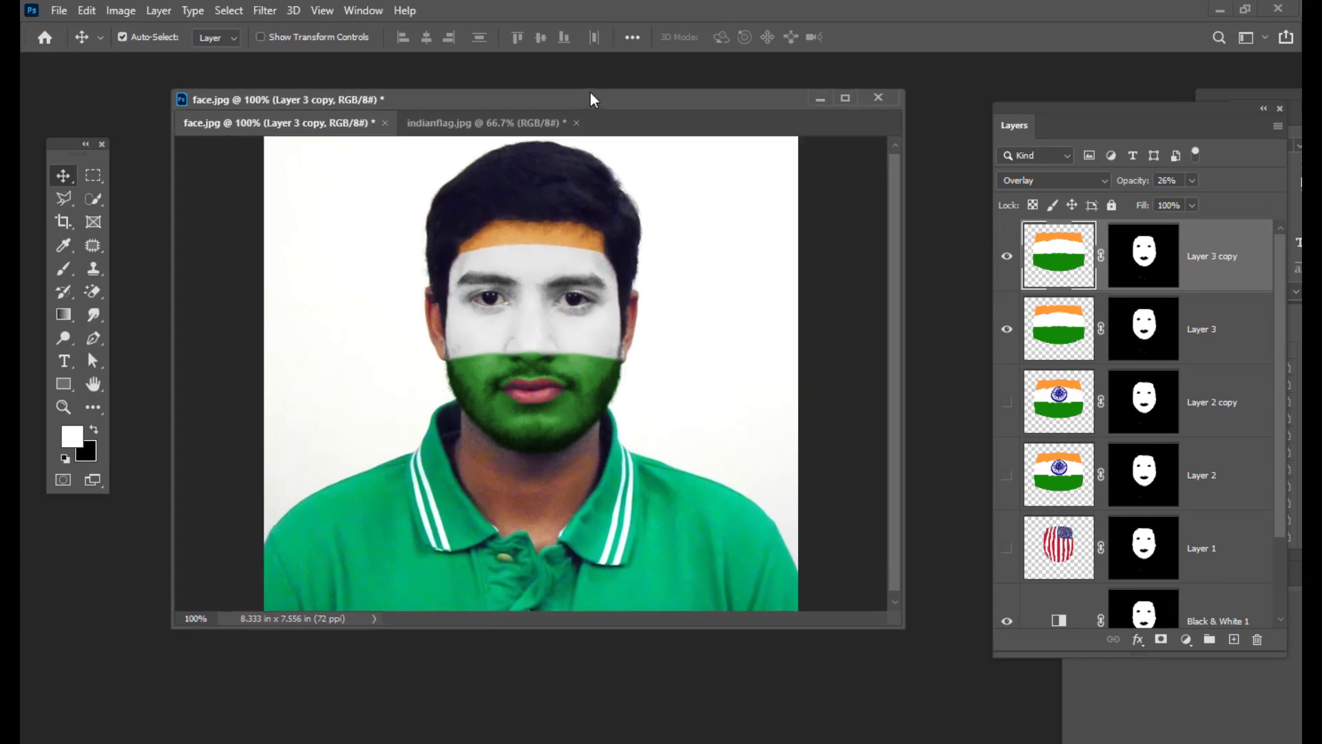